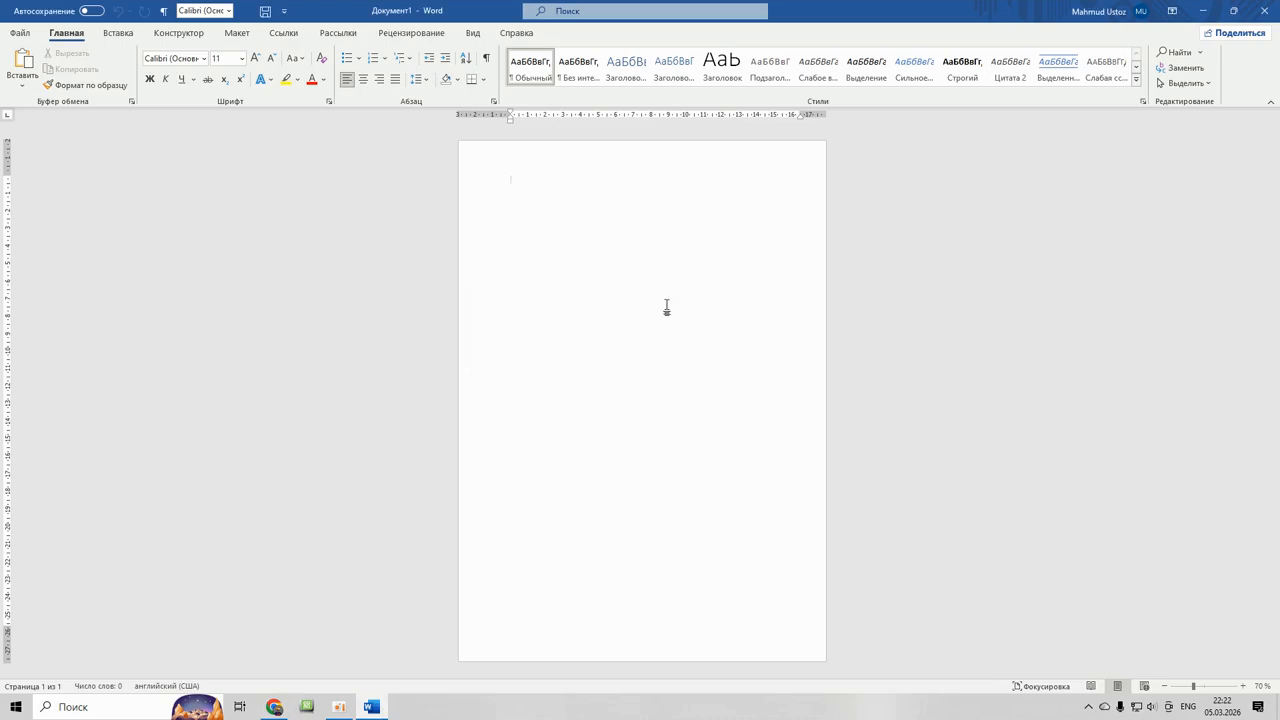
Draw a tall rounded rectangle down the page's left side, widen it slightly and reduce its corner rounding.
left_click(120, 36)
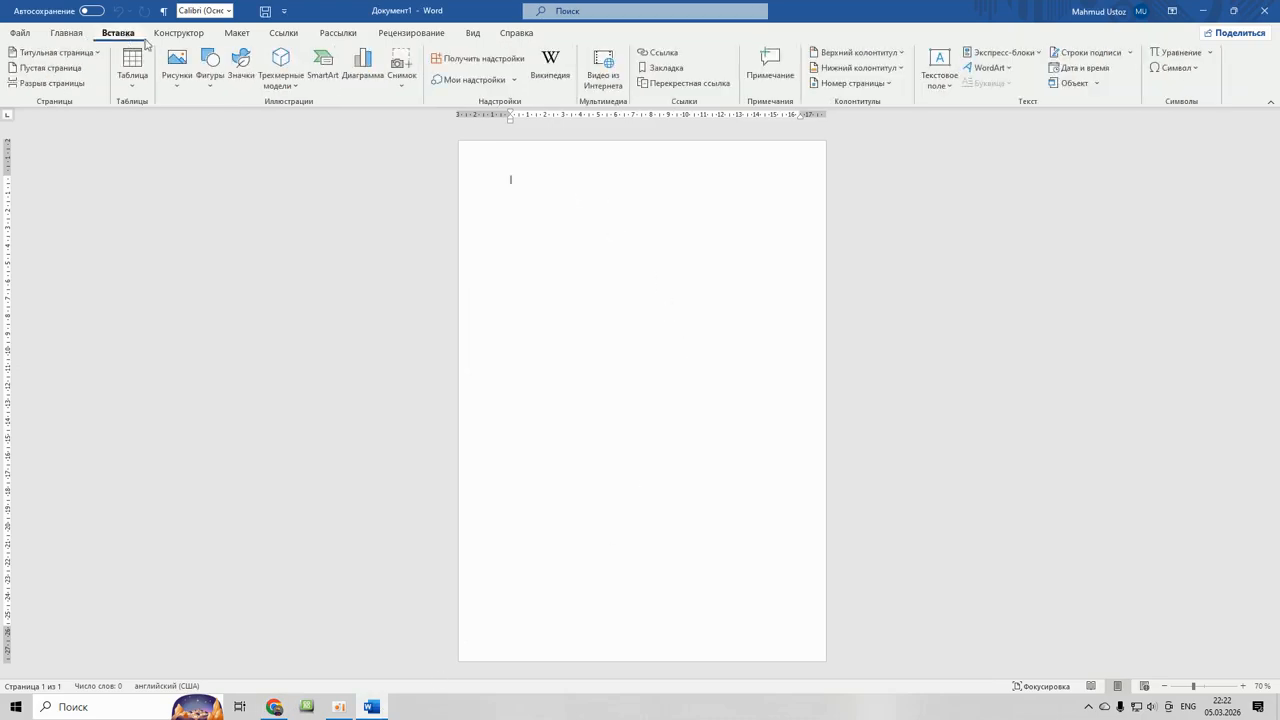
left_click(209, 66)
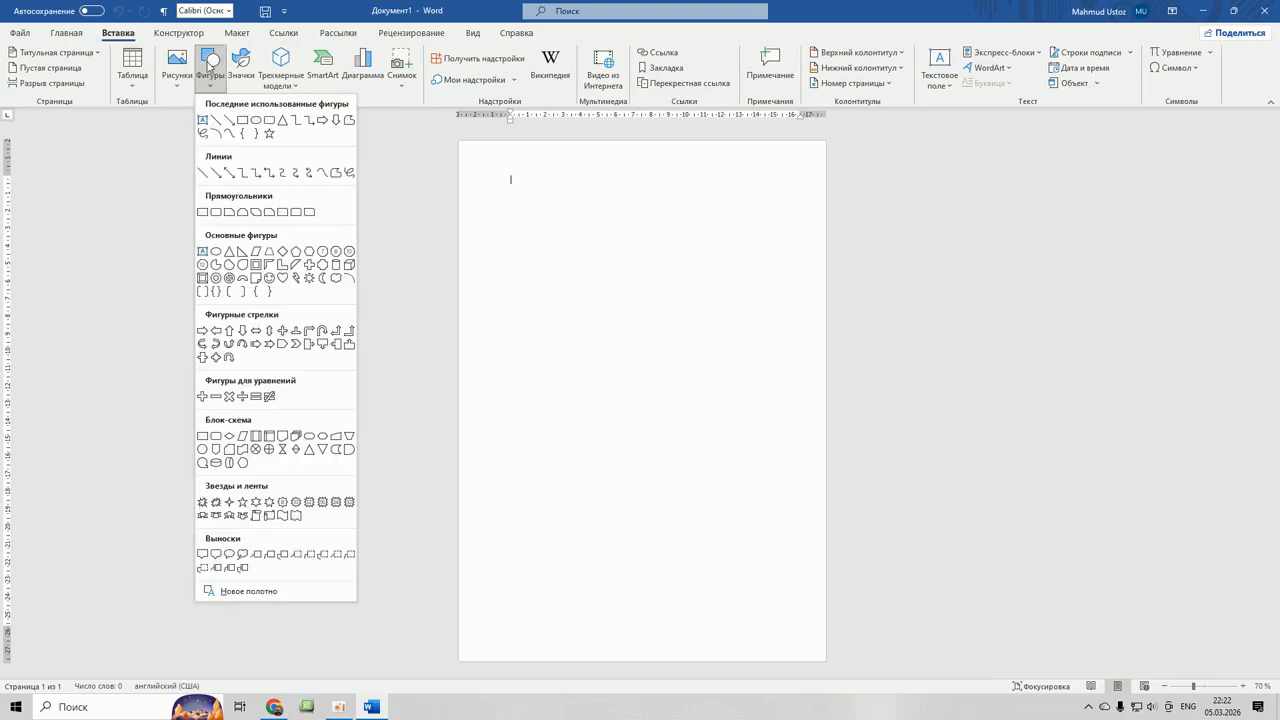
left_click(216, 213)
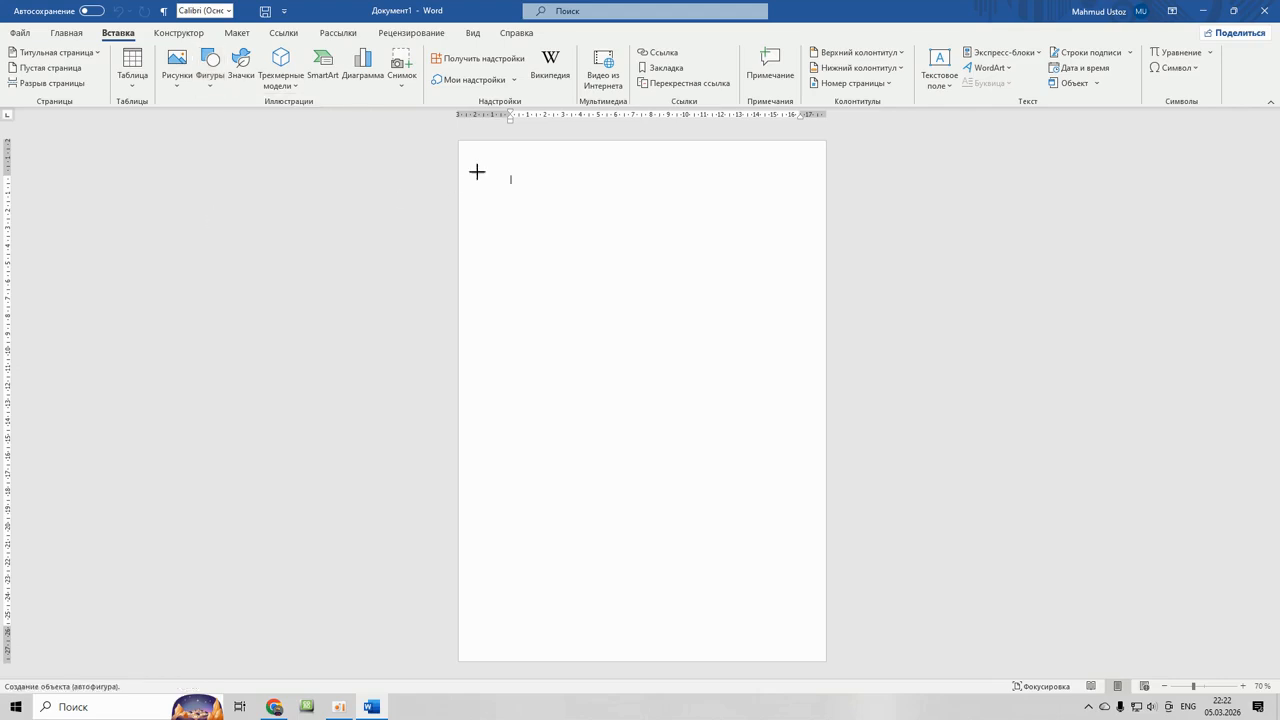
mouse_move(464, 150)
left_mouse_down()
mouse_move(506, 206)
mouse_move(564, 402)
mouse_move(588, 656)
left_mouse_up()
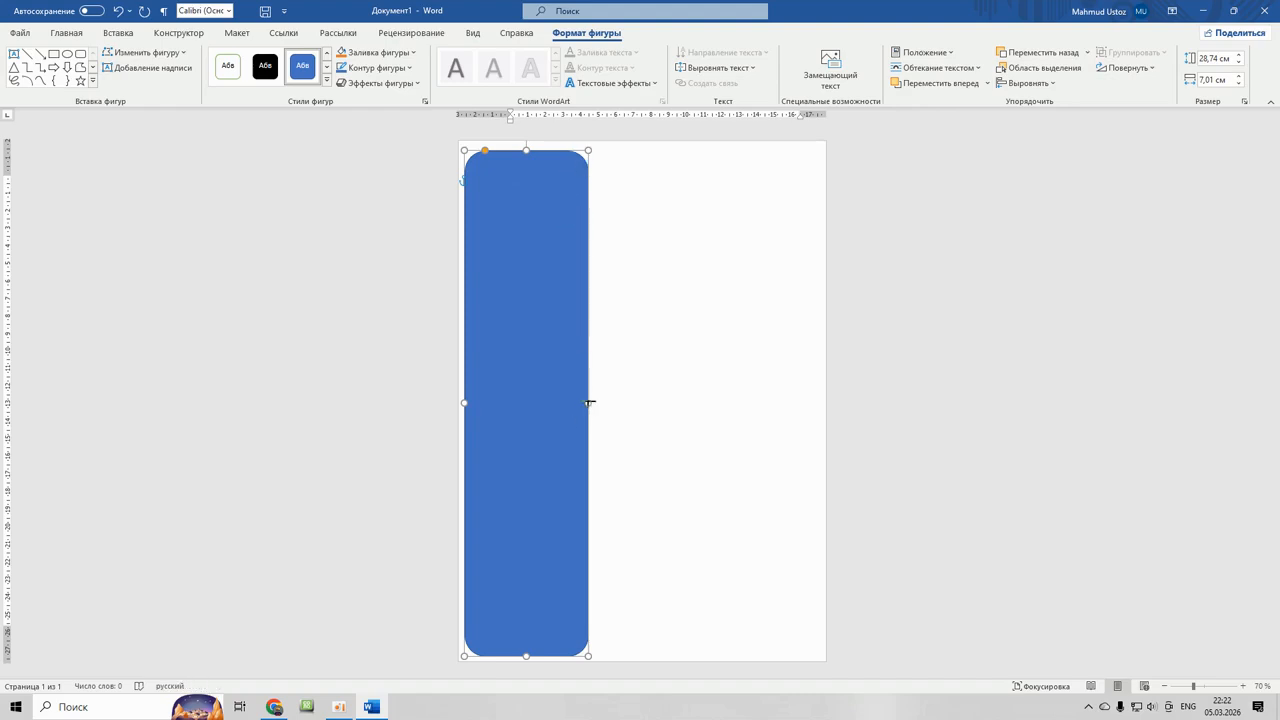
mouse_move(589, 402)
left_mouse_down()
mouse_move(609, 402)
mouse_move(591, 402)
left_mouse_up()
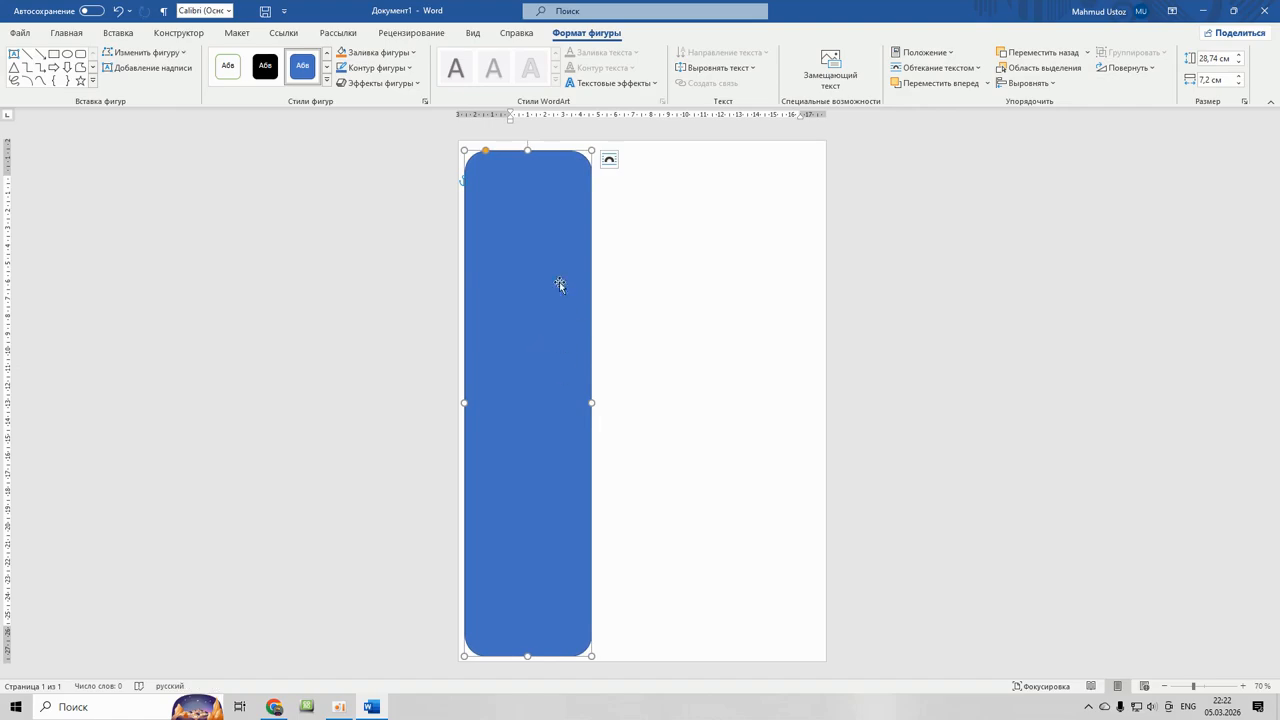
left_click_drag(485, 152, 474, 152)
Fill the left panel with Gold, Accent 4, lighter 40%.
left_click(410, 53)
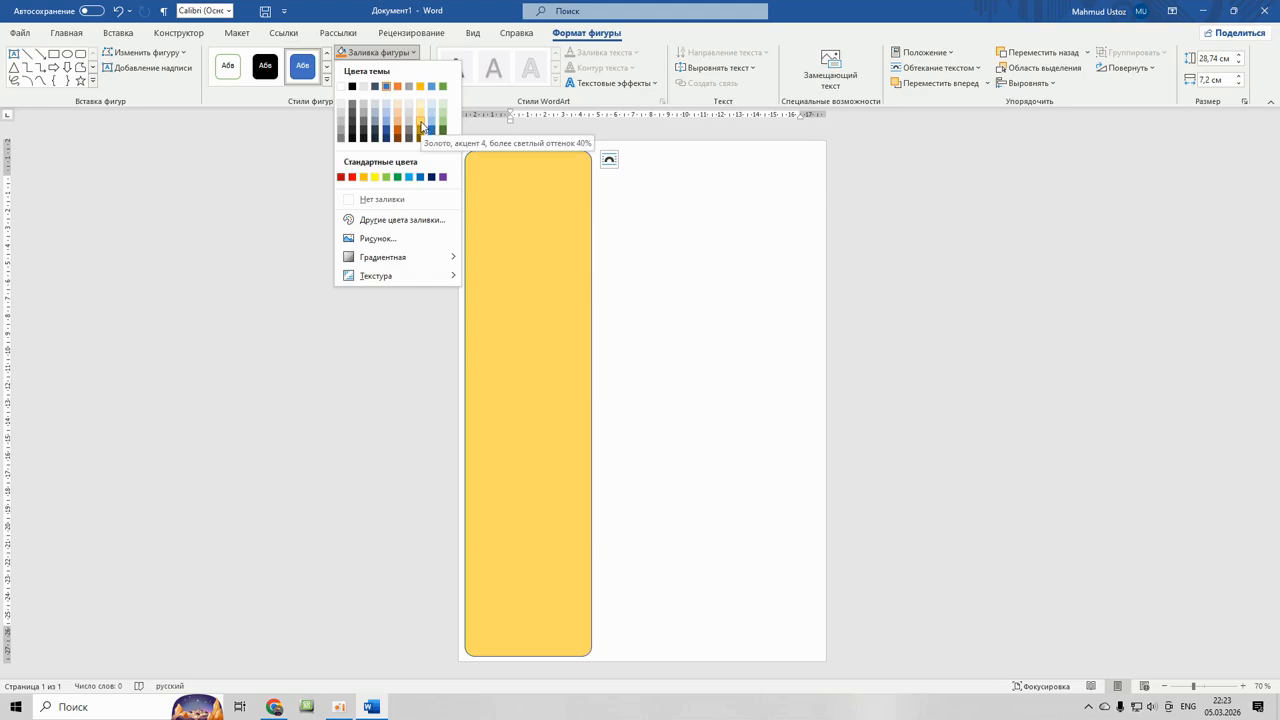
left_click(421, 127)
left_click(686, 271)
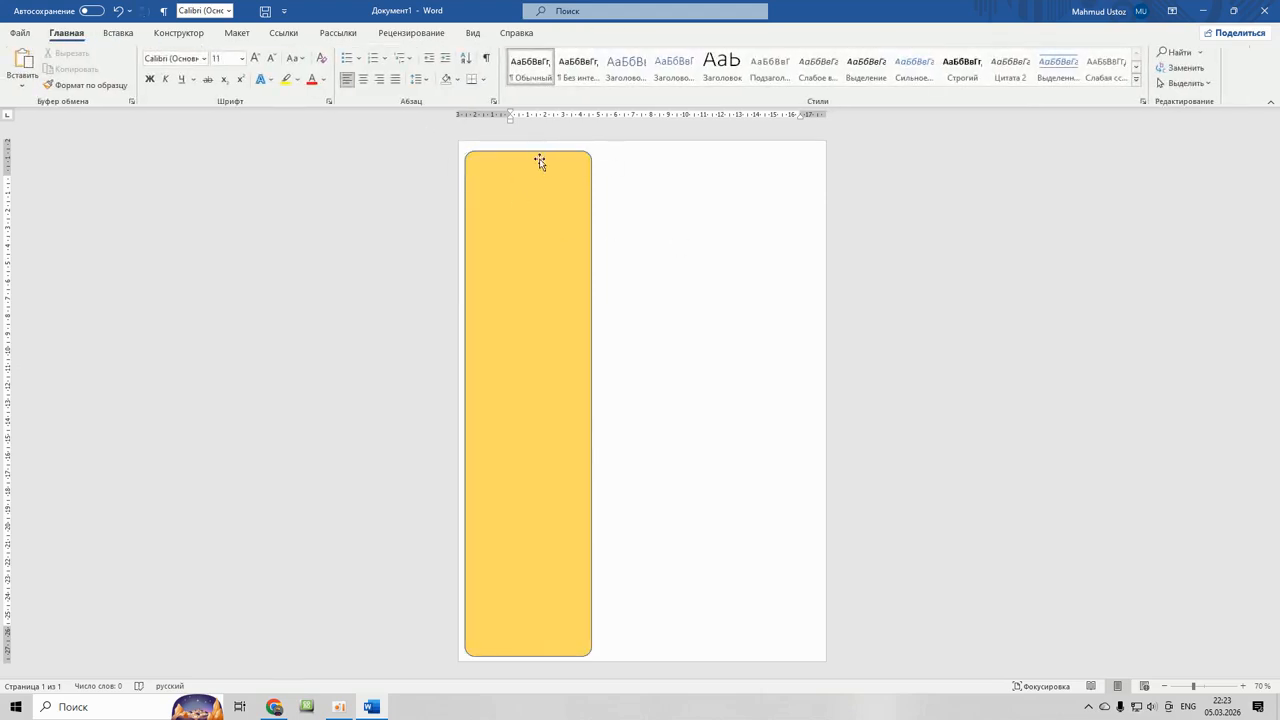
Remove the panel's border with No Outline.
left_click(566, 333)
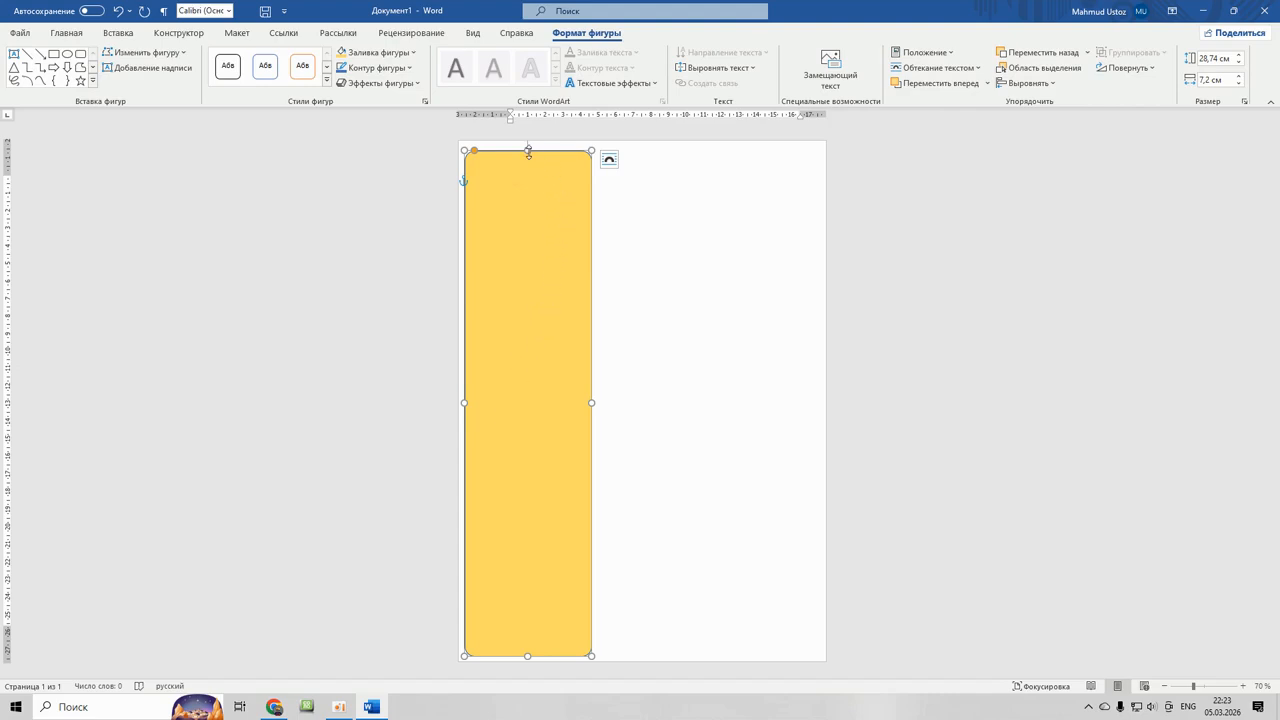
left_click(398, 69)
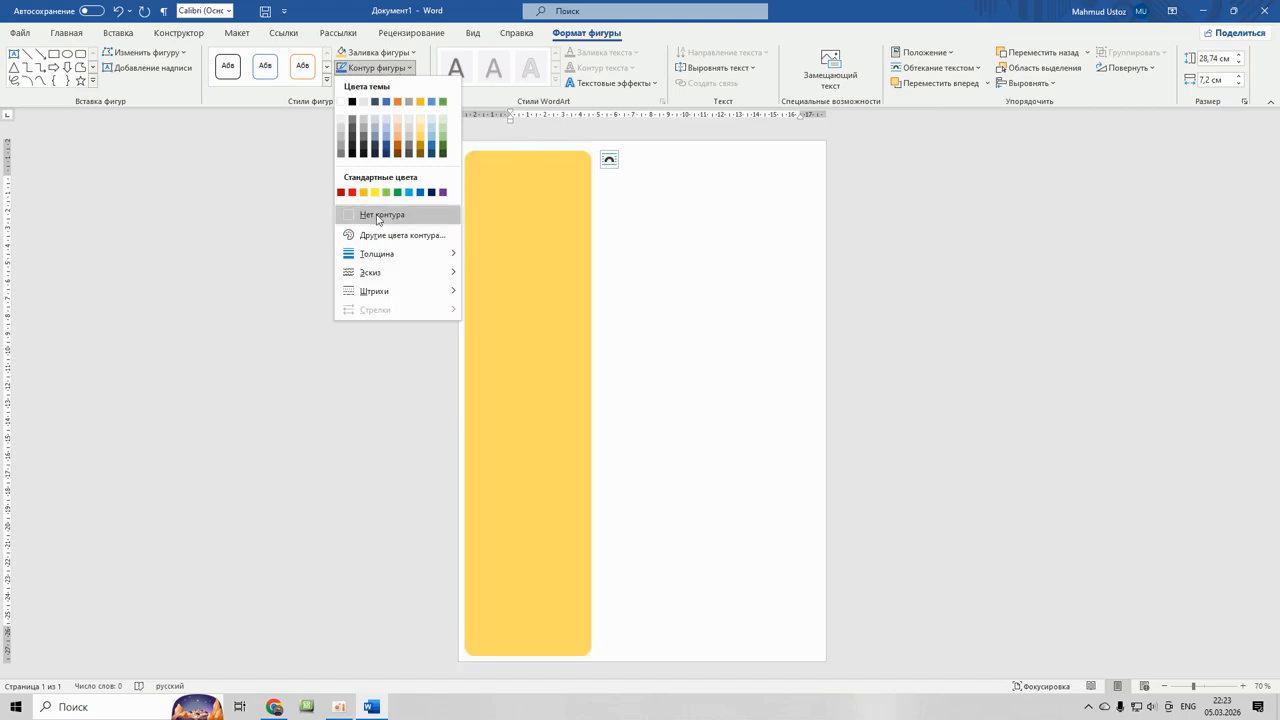
left_click(371, 215)
left_click(632, 236)
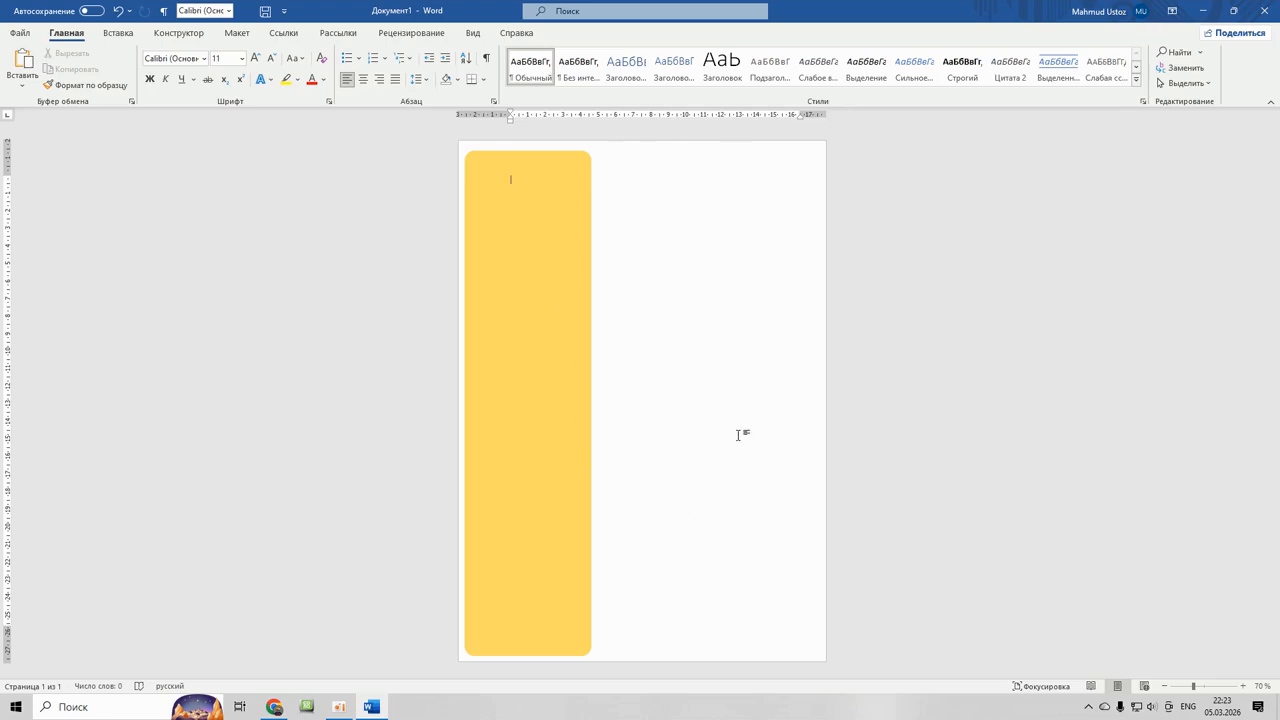
Duplicate the gold panel with Ctrl+D, move the copy right, widen it to the page edge and reduce its corner rounding.
left_click(523, 288)
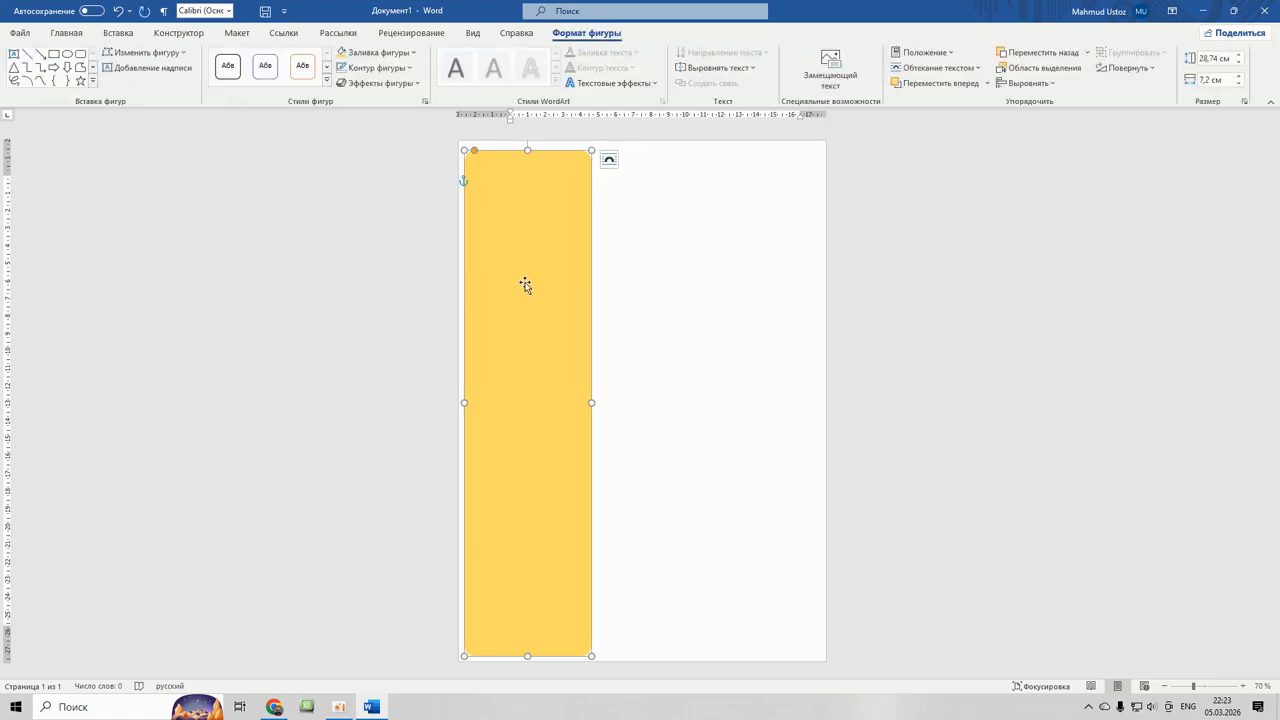
key("ctrl+d")
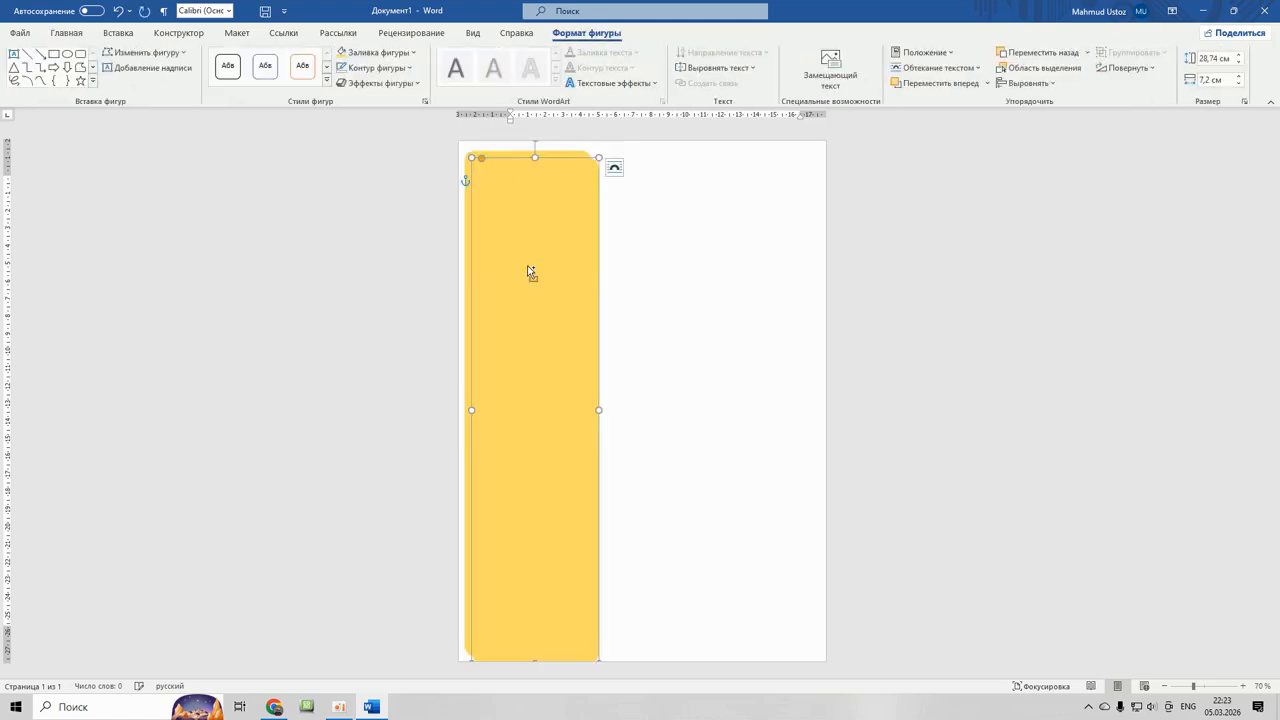
left_click_drag(527, 268, 656, 260)
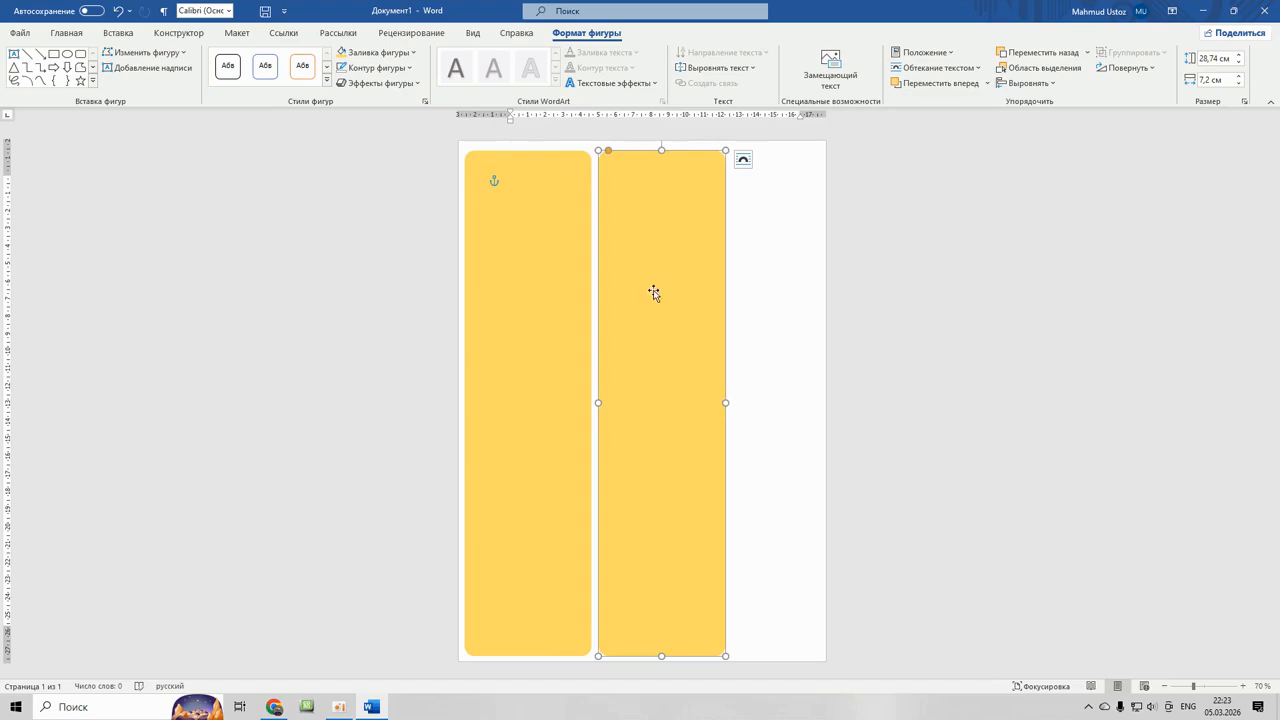
left_click_drag(726, 403, 819, 403)
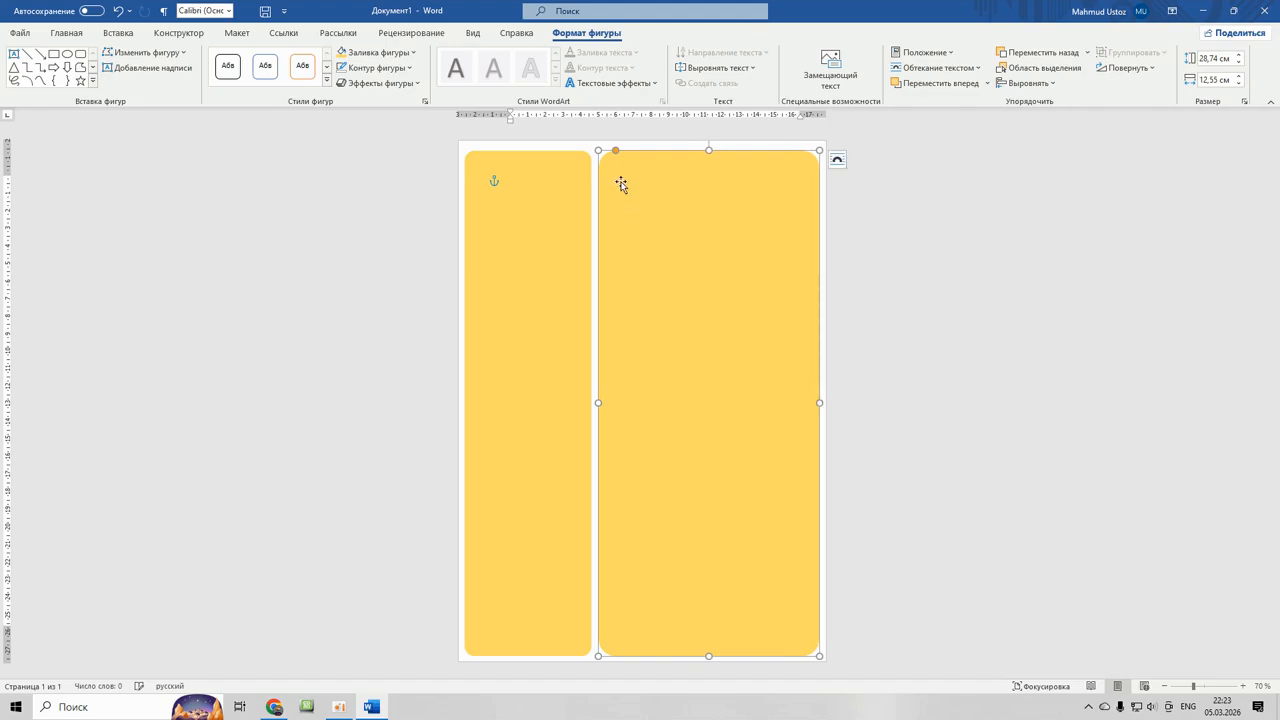
left_click_drag(615, 152, 606, 150)
left_click(884, 386)
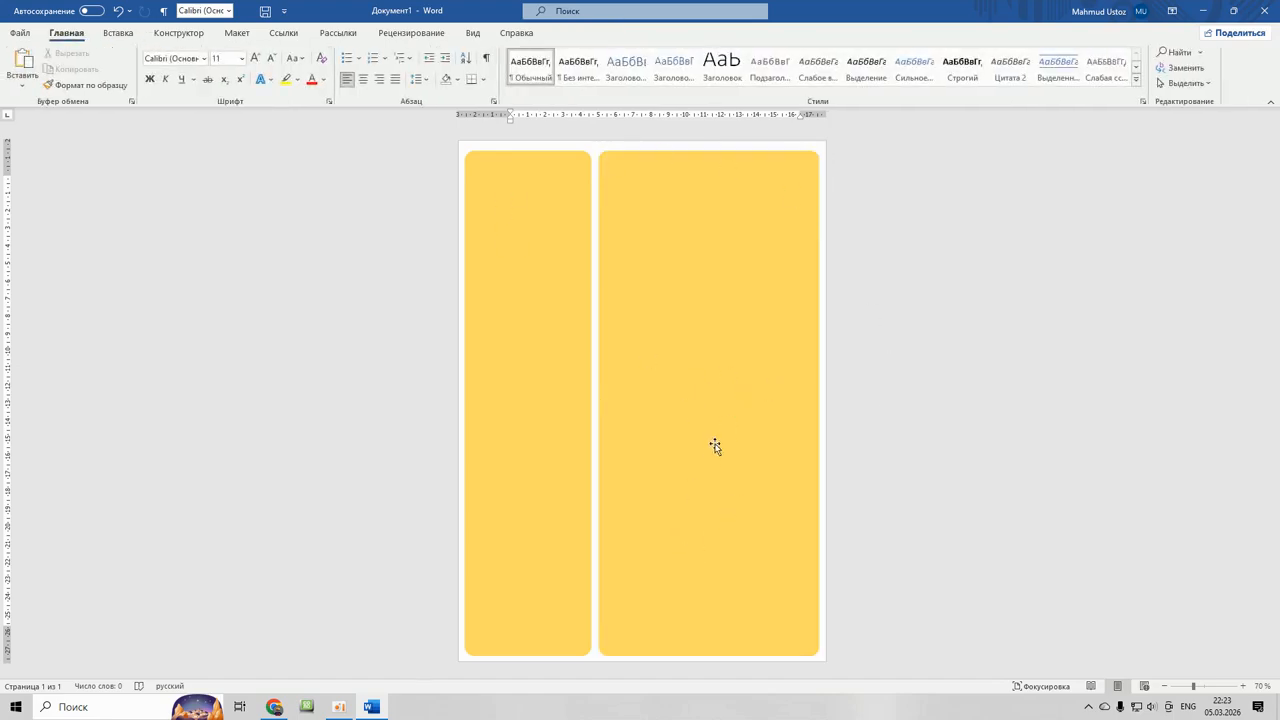
At 100% zoom, draw a text box across the left panel's top and type the person's name on two lines.
left_click(1243, 686)
left_click(1243, 686)
left_click(1243, 686)
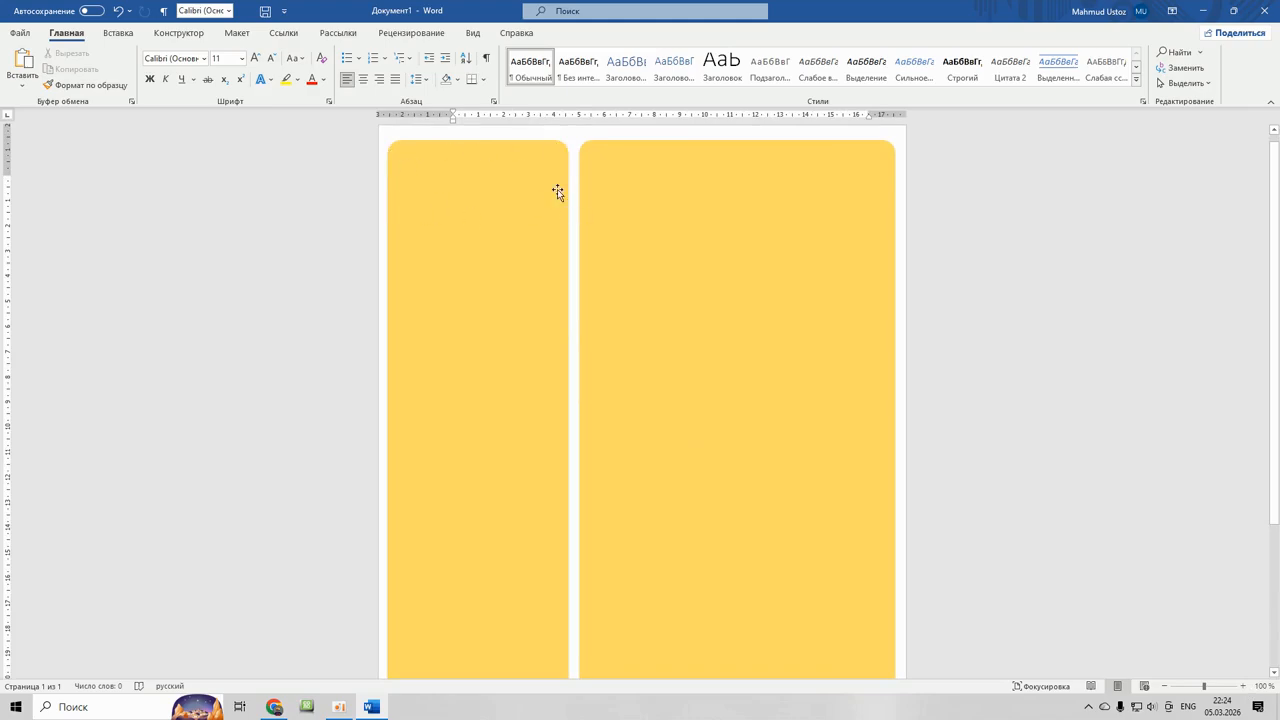
left_click(116, 34)
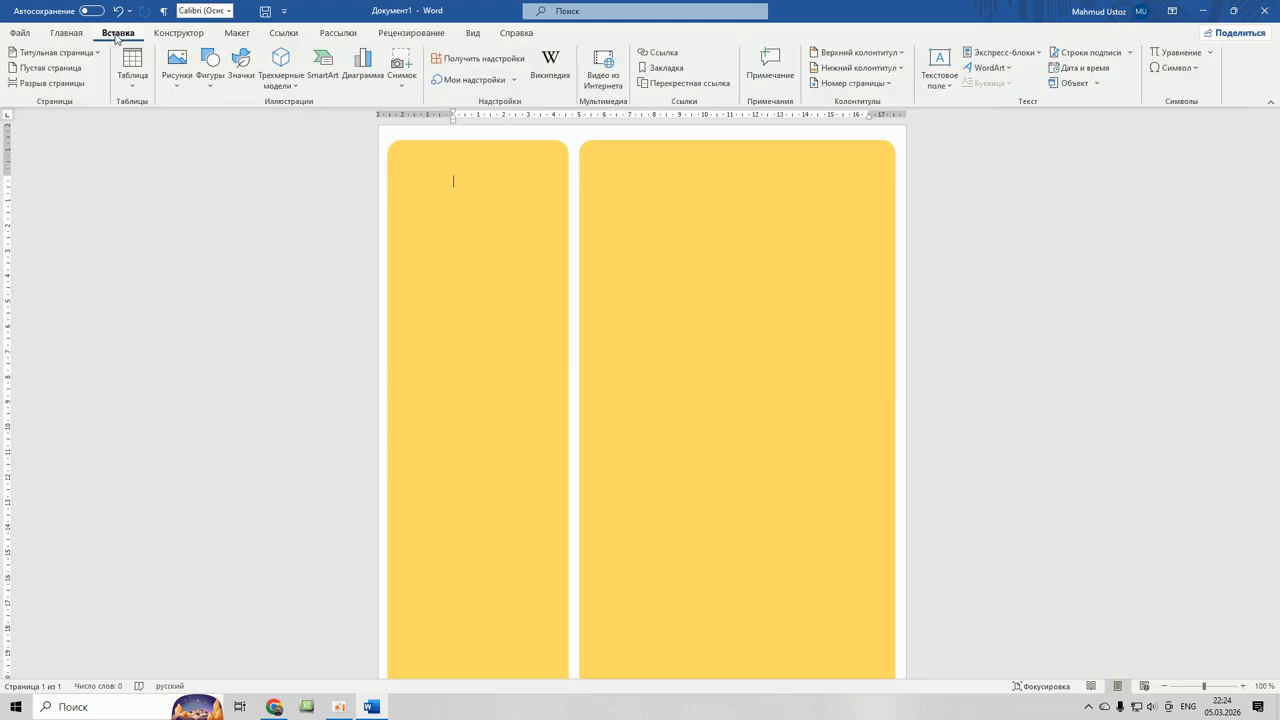
left_click(212, 76)
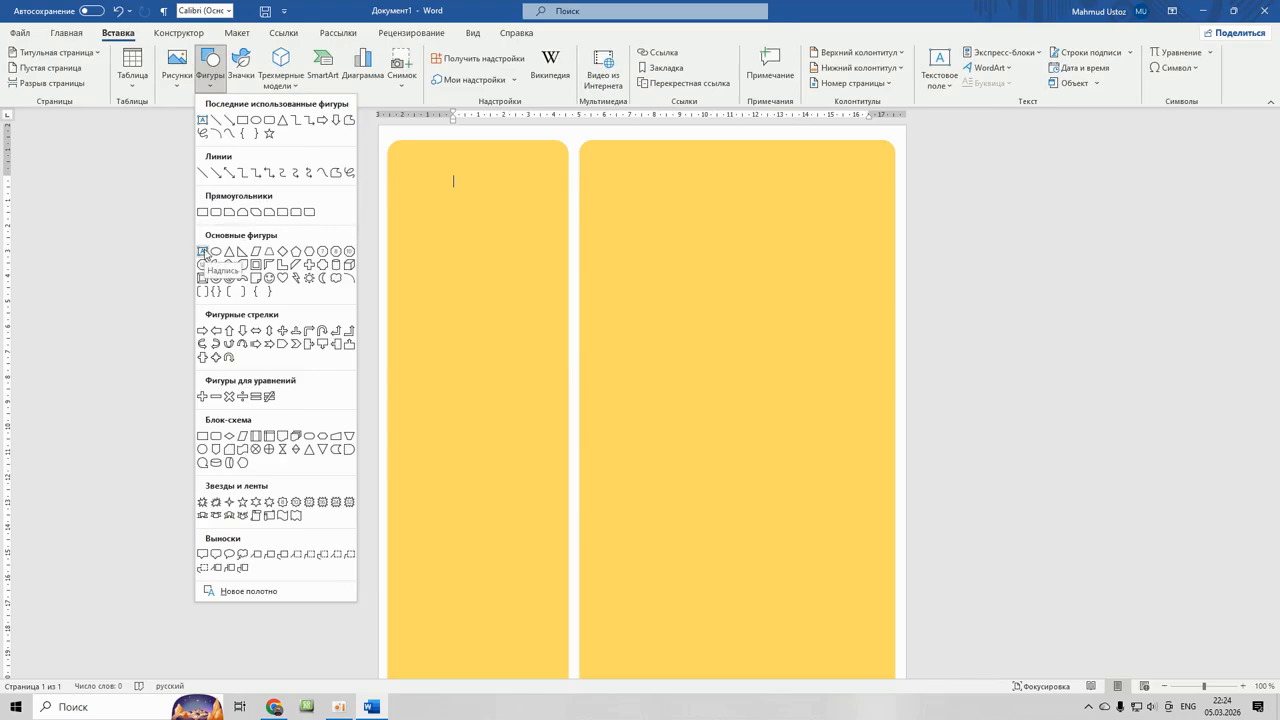
left_click(204, 252)
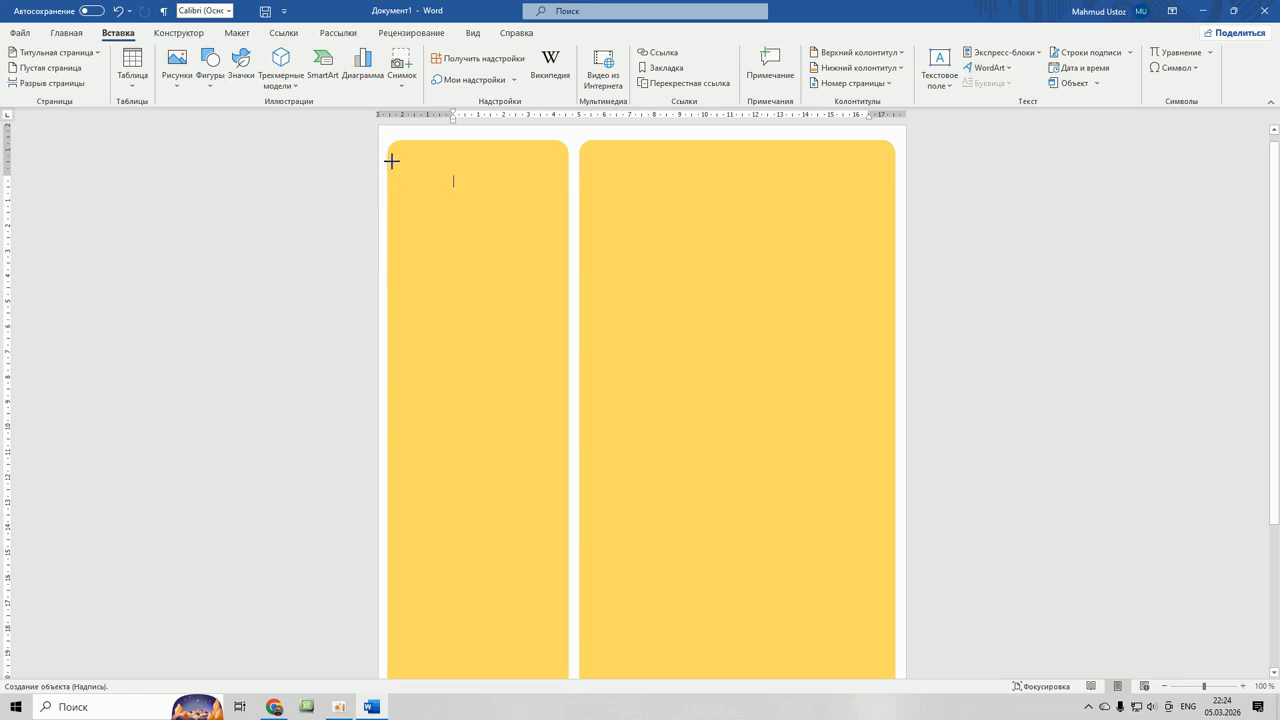
left_click_drag(389, 162, 569, 216)
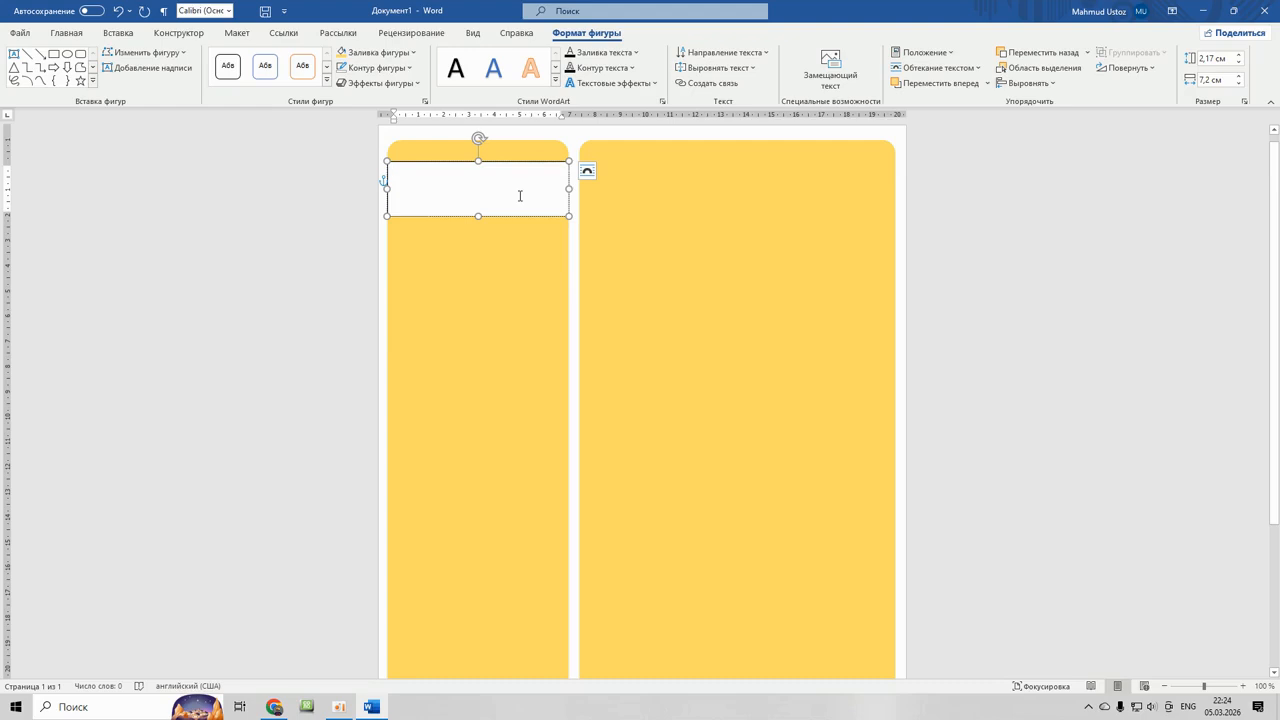
type("NAIMJONOV")
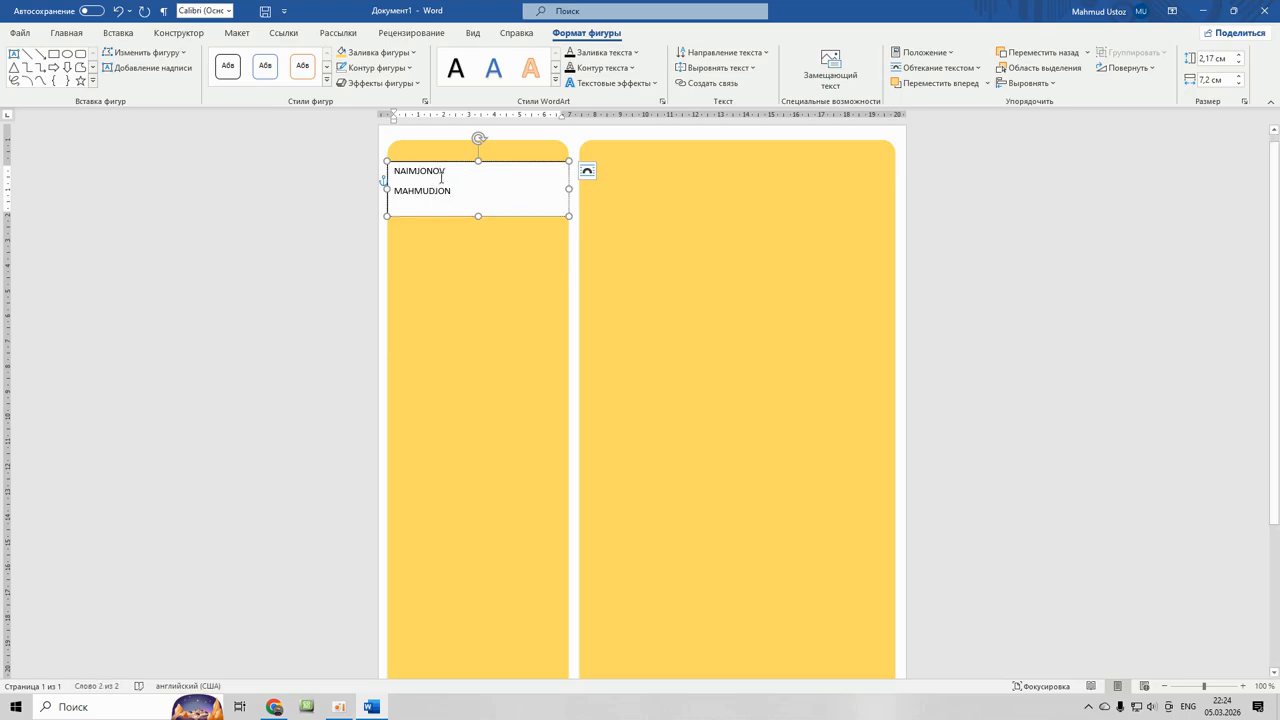
left_click(76, 35)
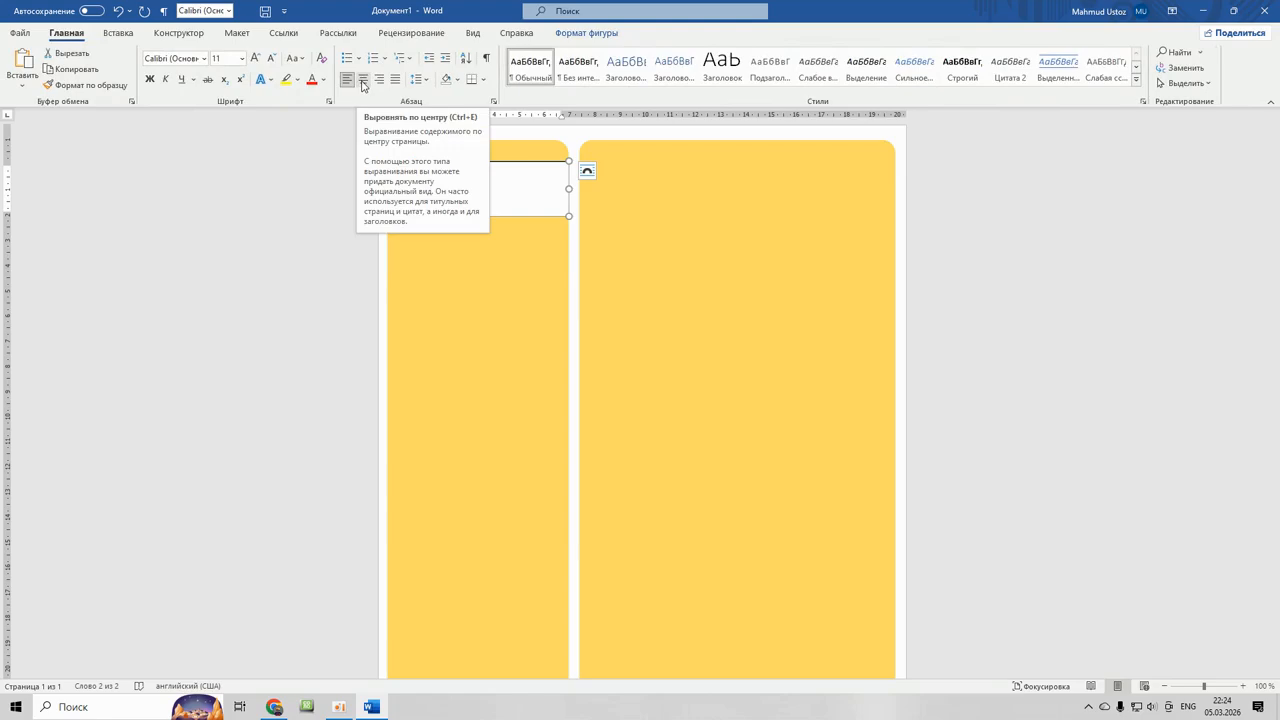
Centre the name lines and set them in the Yu Gothic UI Semibold font.
left_click(363, 80)
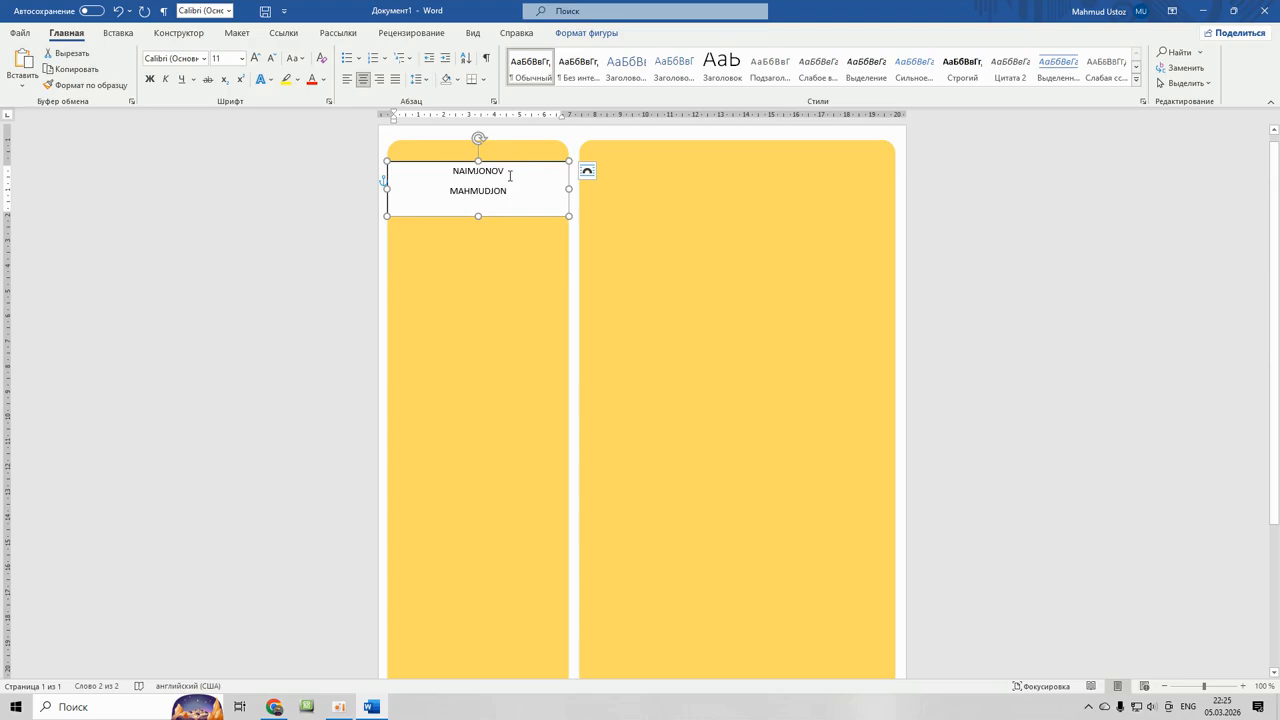
left_click(205, 60)
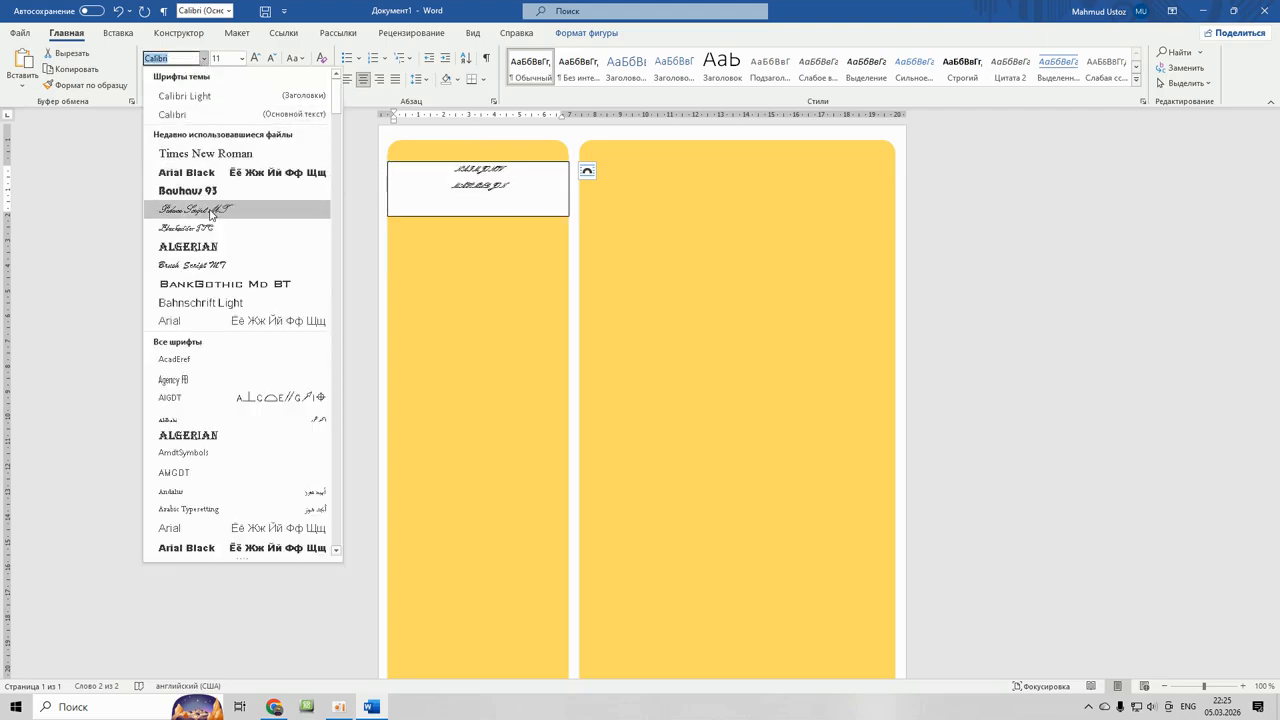
scroll(210, 265, "down", 2)
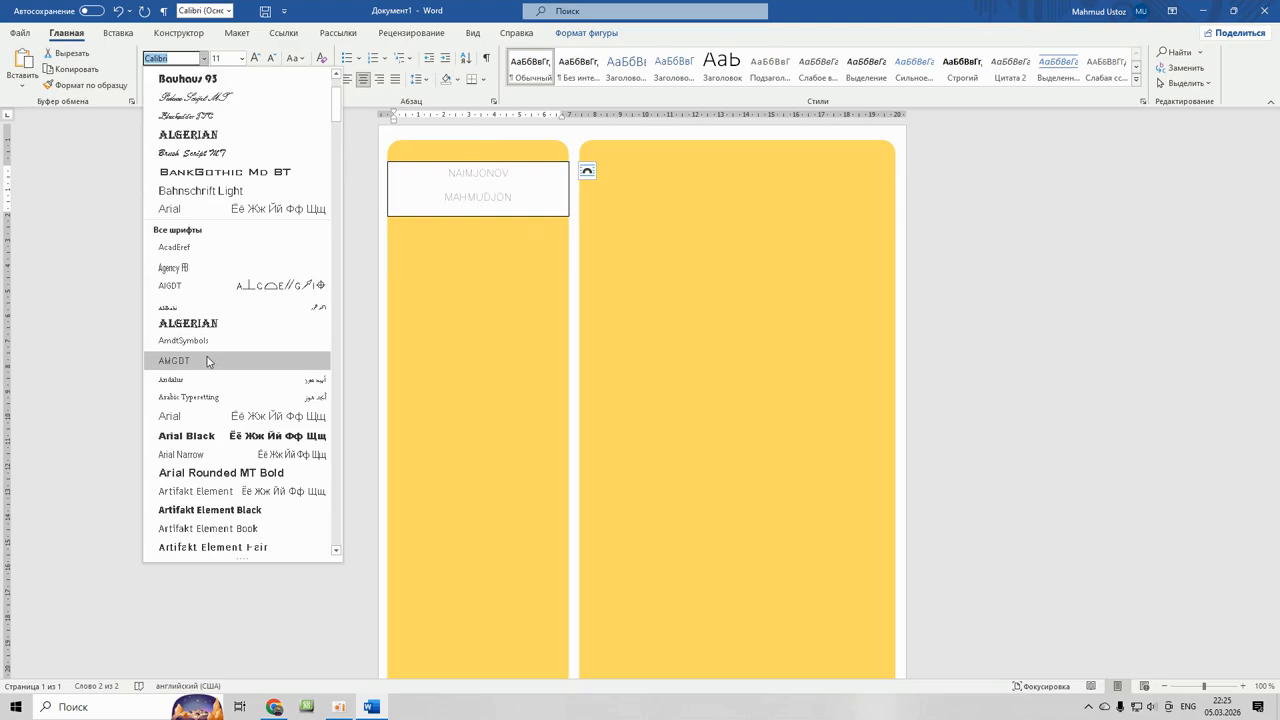
scroll(209, 361, "down", 6)
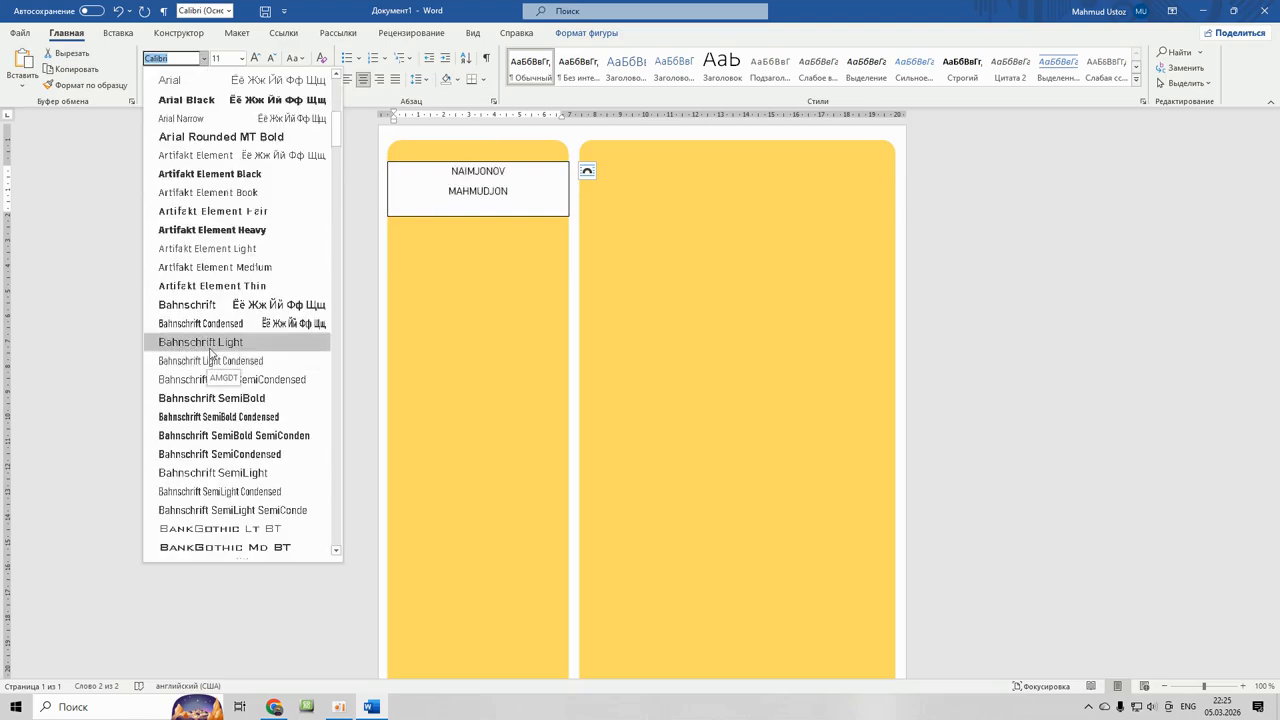
scroll(210, 350, "down", 8)
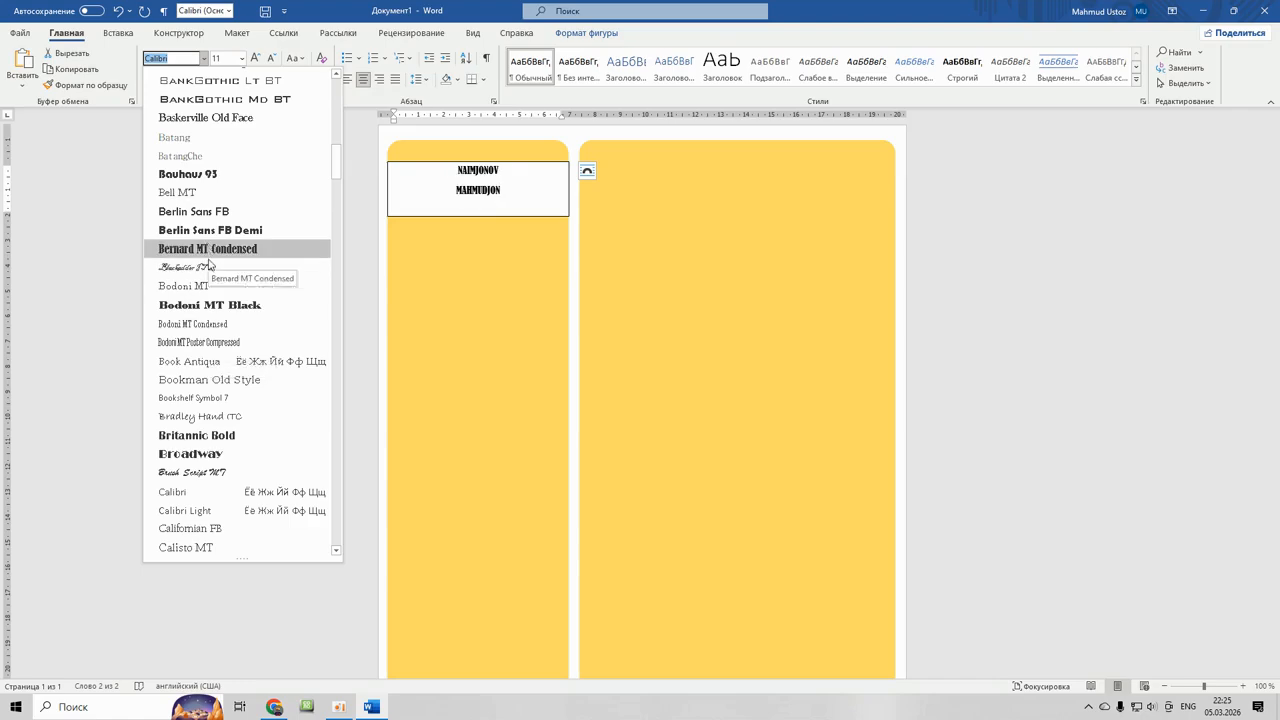
scroll(209, 262, "down", 12)
scroll(218, 258, "down", 2)
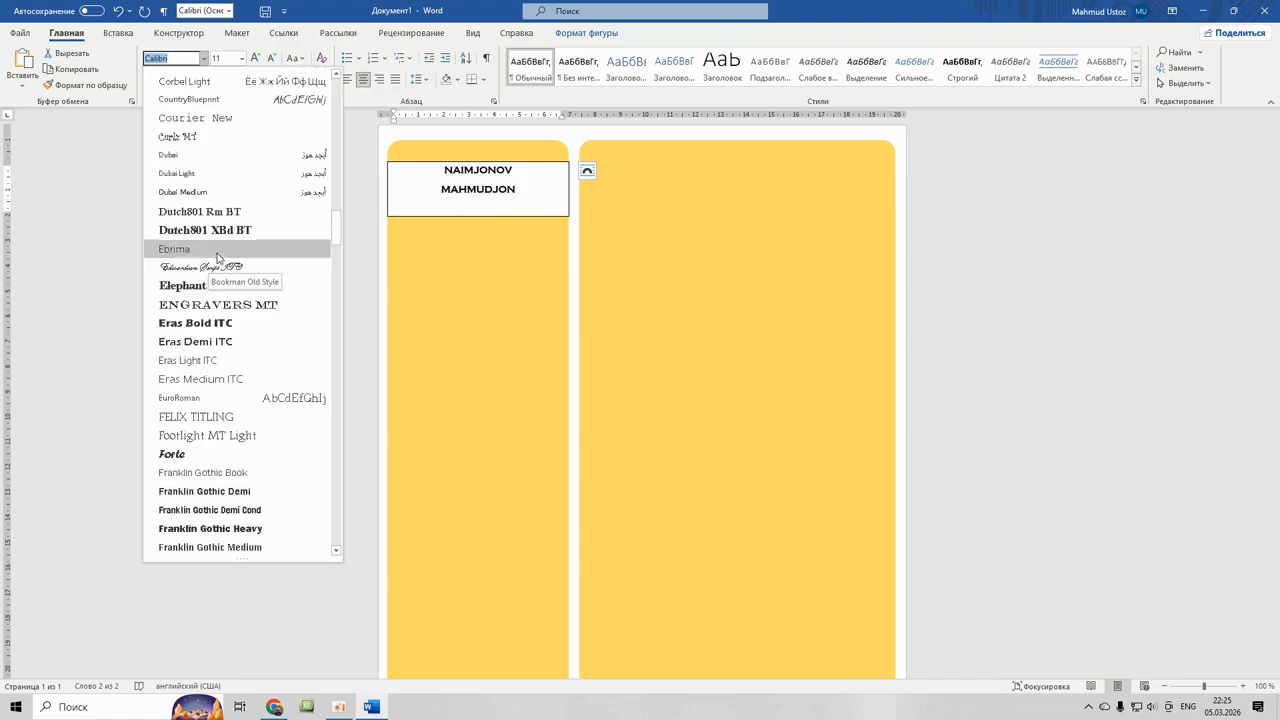
scroll(192, 340, "down", 5)
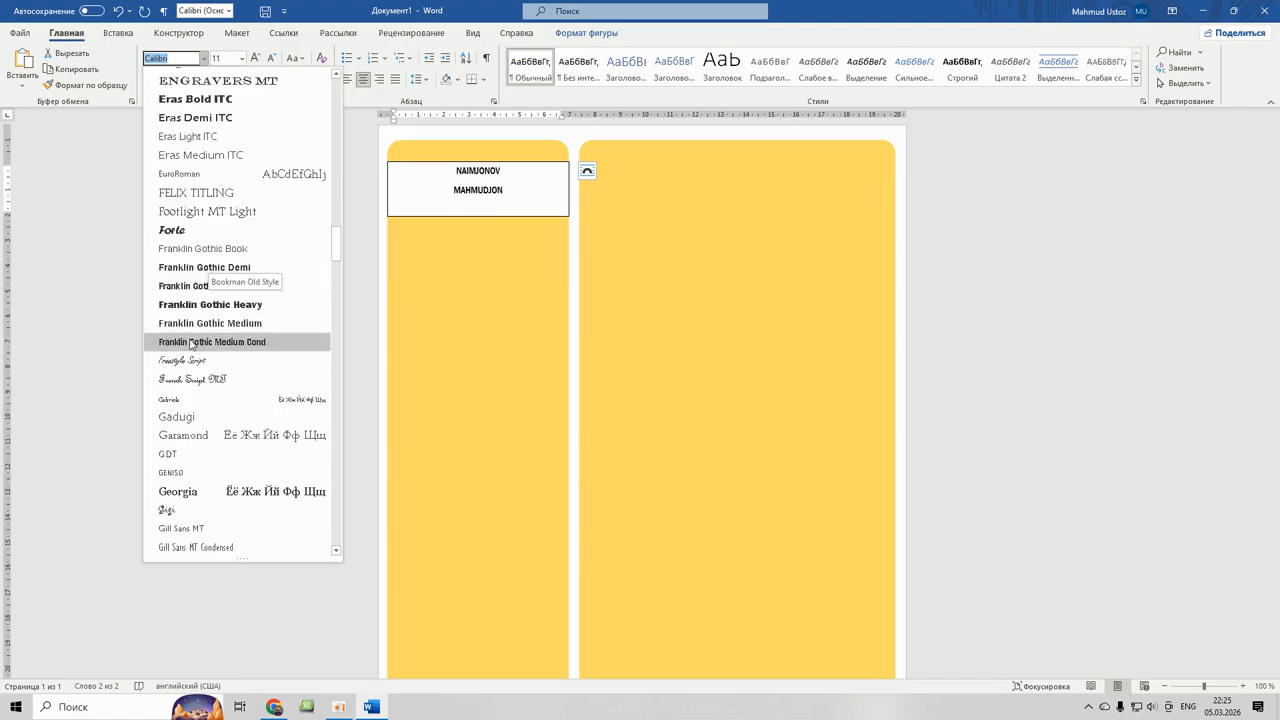
scroll(192, 342, "down", 4)
scroll(194, 340, "down", 4)
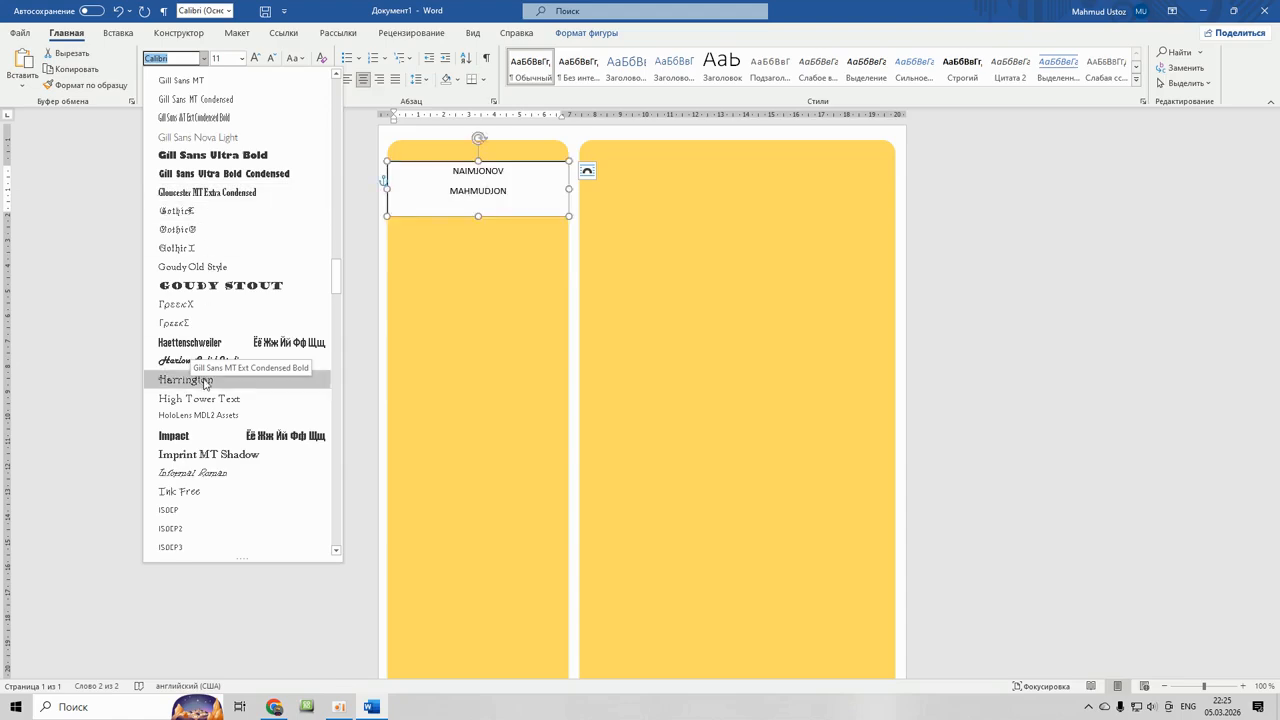
scroll(203, 384, "down", 2)
scroll(205, 346, "down", 6)
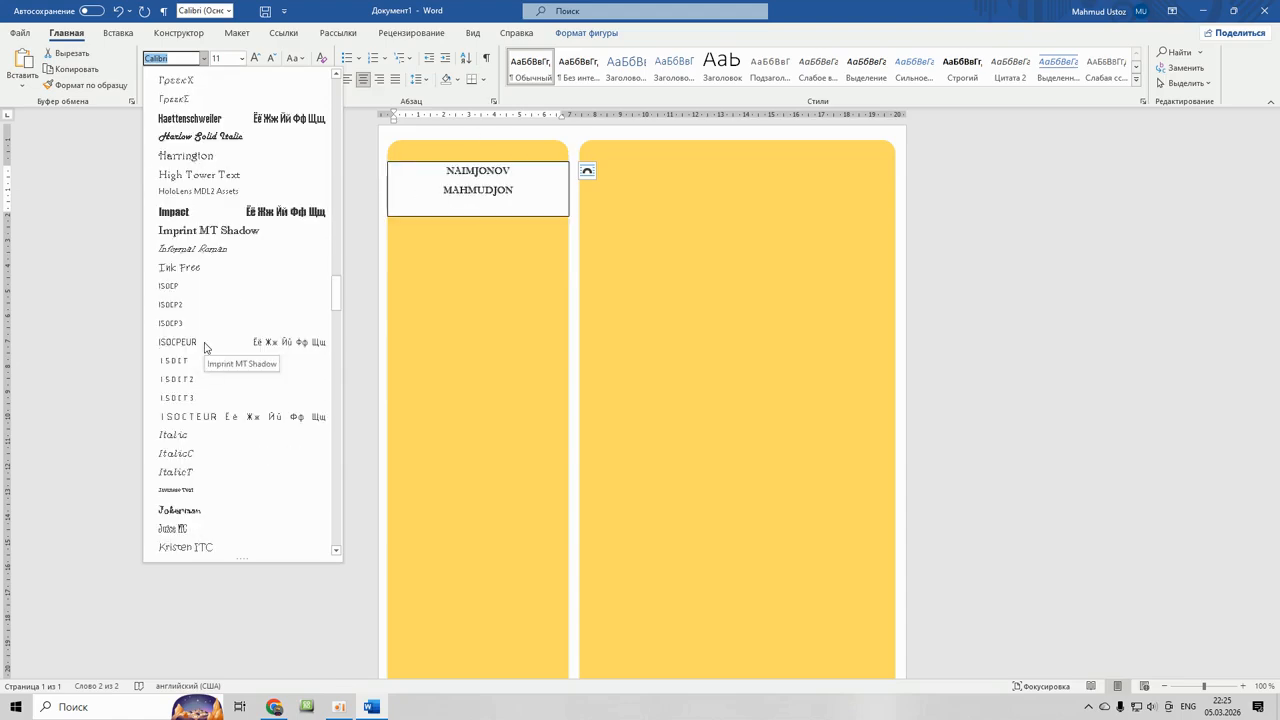
scroll(205, 340, "down", 2)
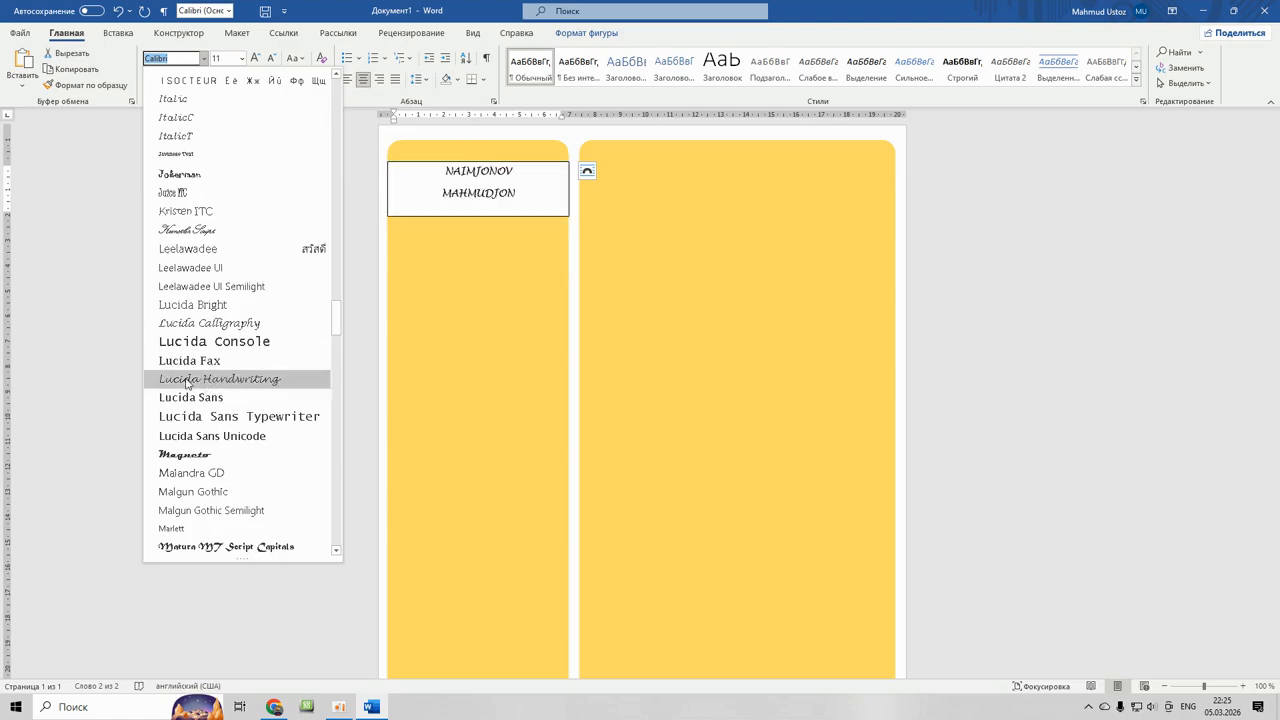
scroll(200, 385, "down", 2)
scroll(190, 380, "down", 12)
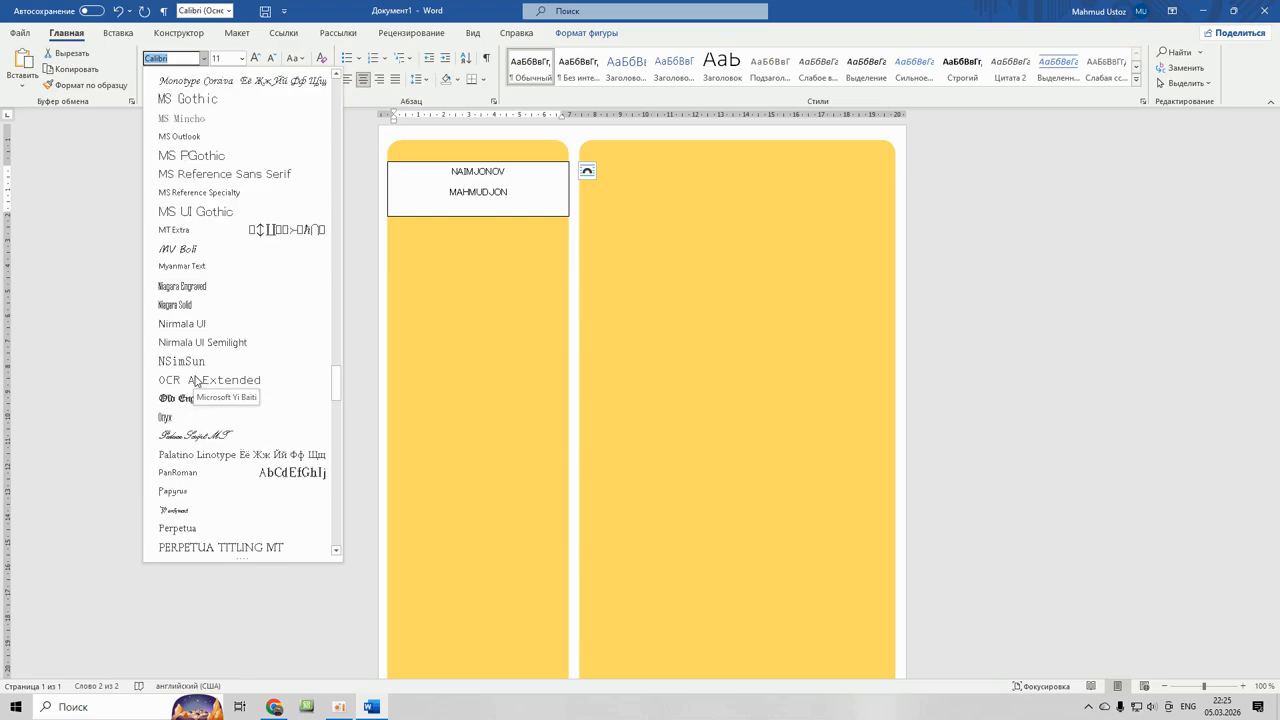
scroll(210, 345, "down", 12)
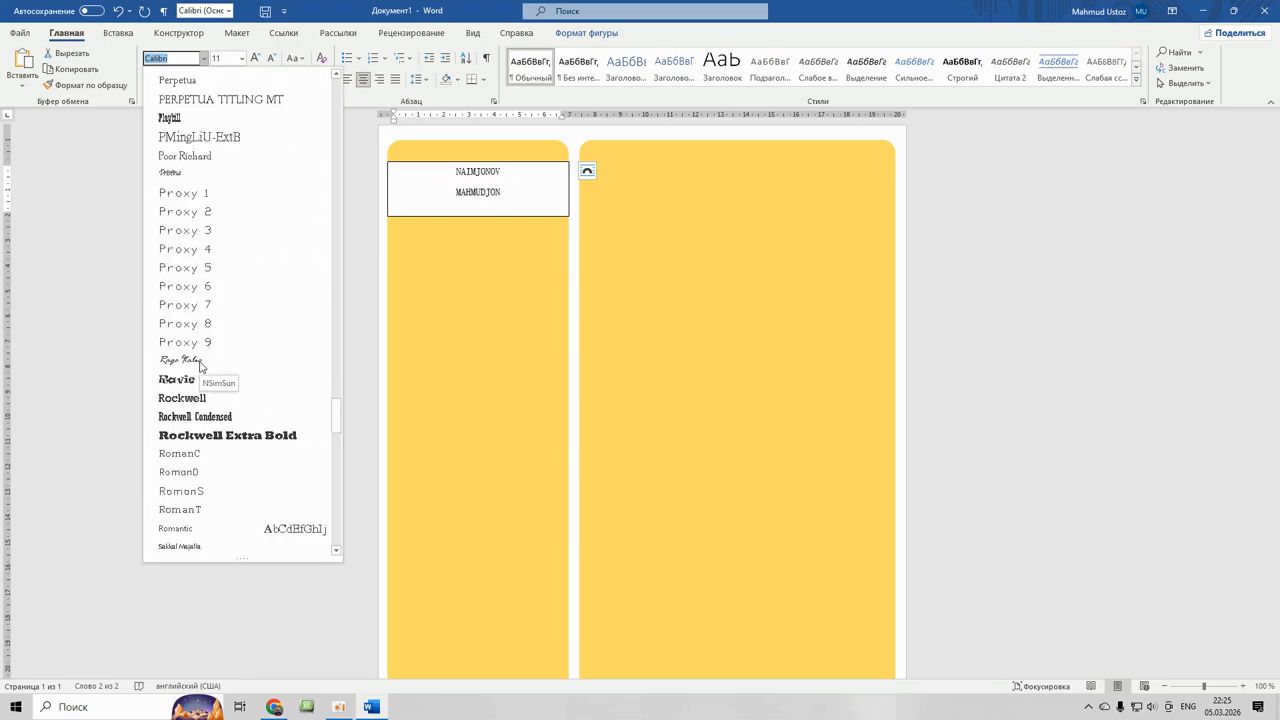
scroll(205, 345, "down", 2)
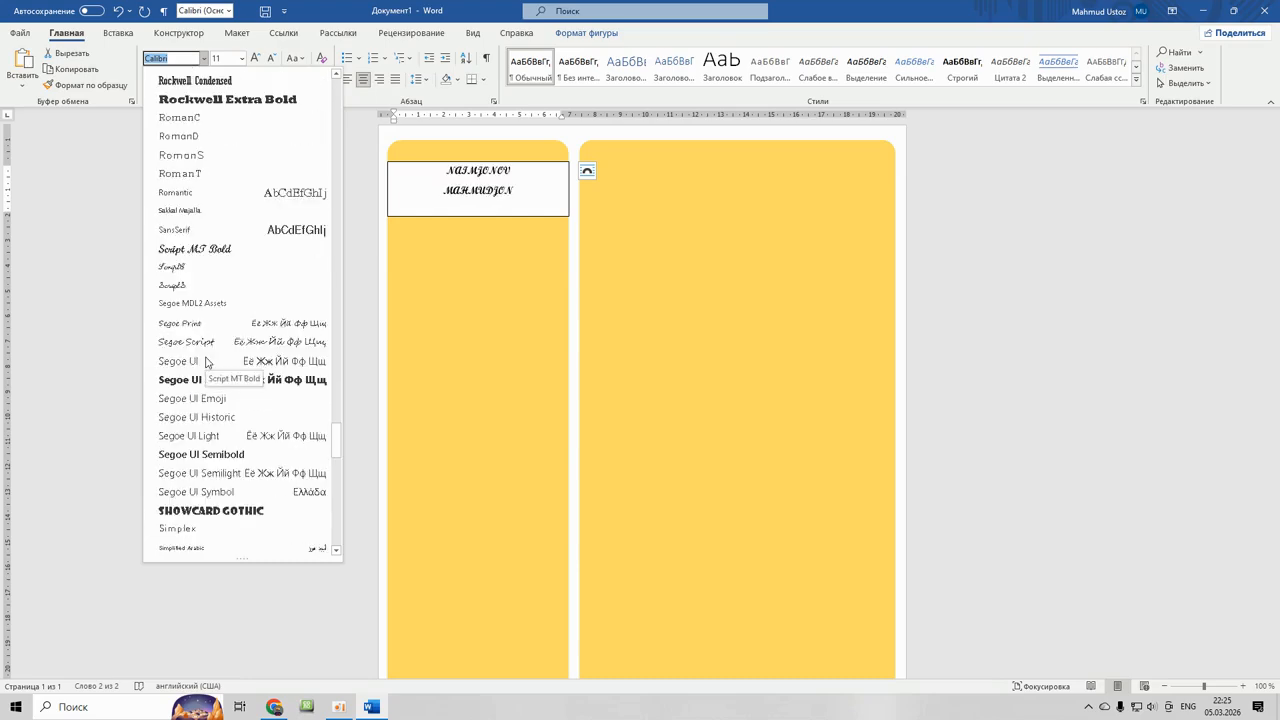
scroll(210, 320, "down", 4)
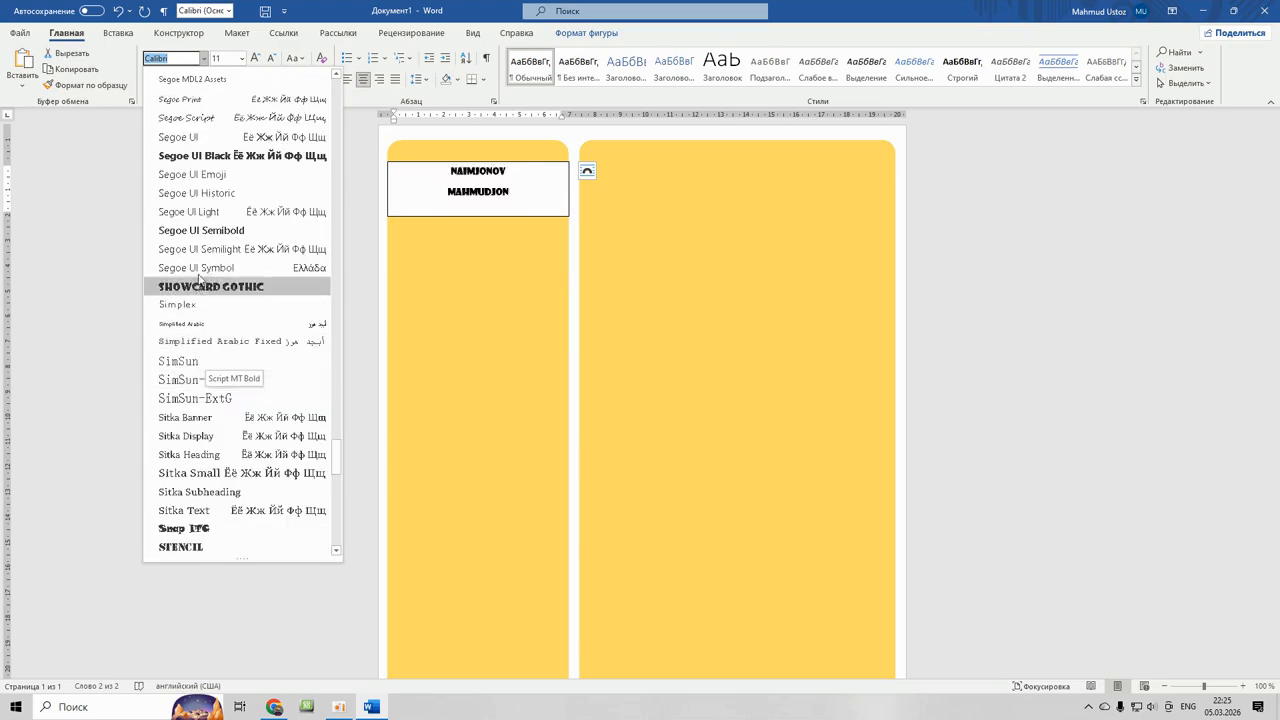
scroll(200, 414, "down", 2)
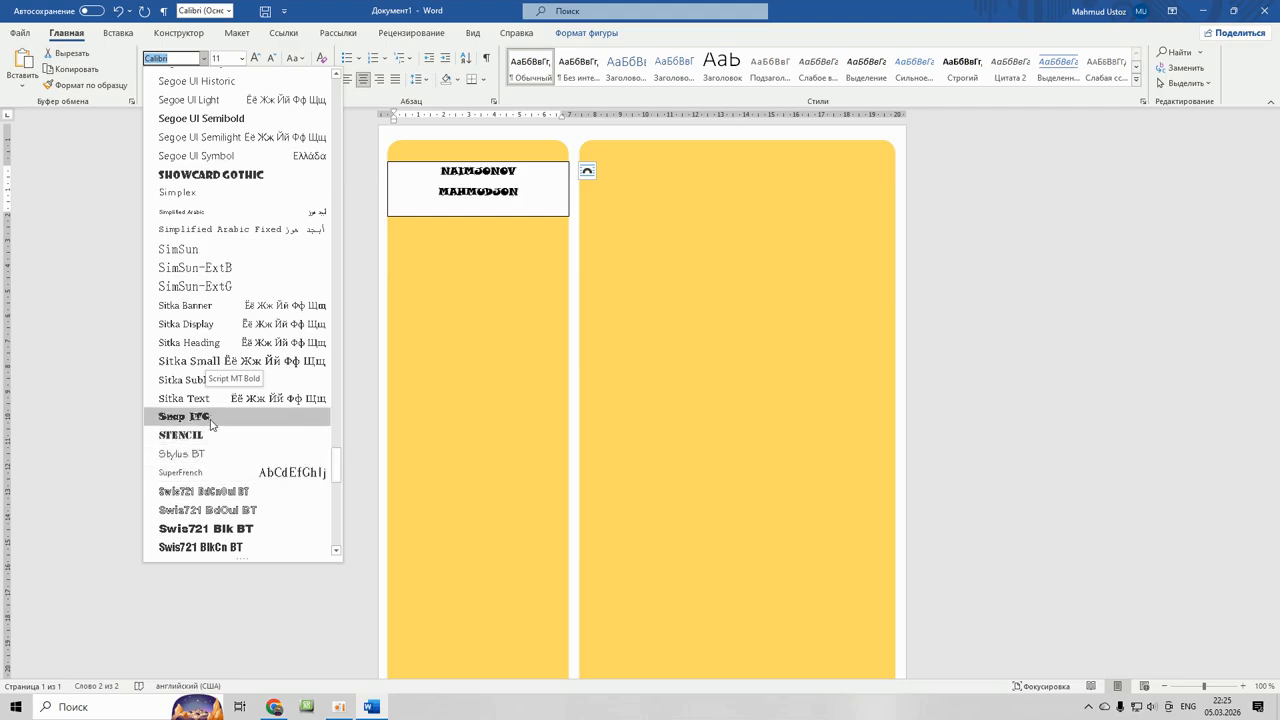
scroll(212, 435, "down", 4)
scroll(200, 300, "down", 4)
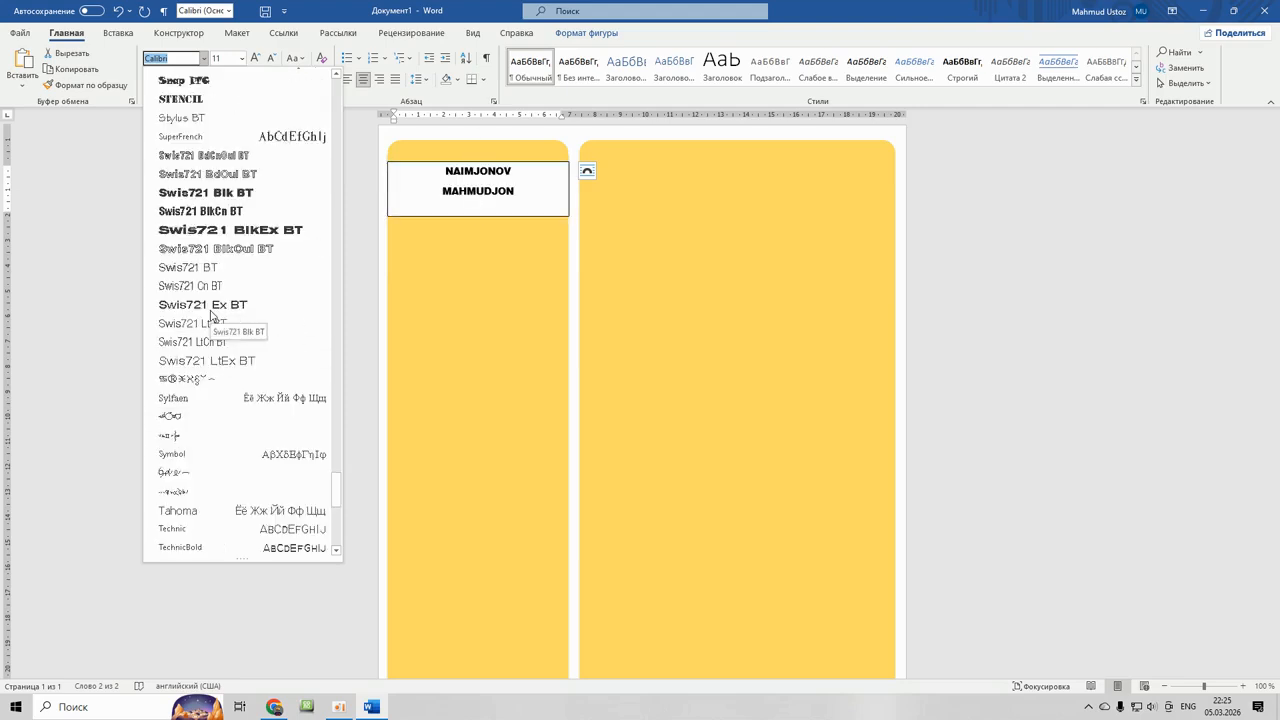
scroll(190, 410, "down", 7)
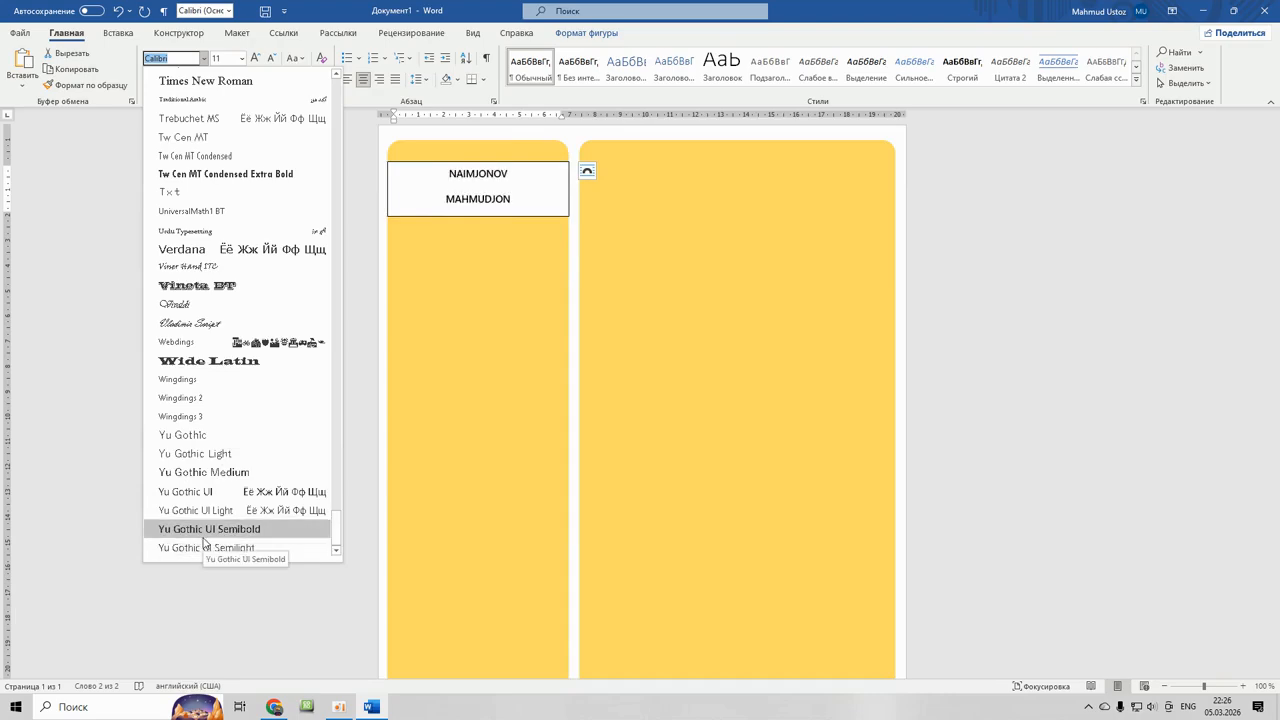
left_click(204, 535)
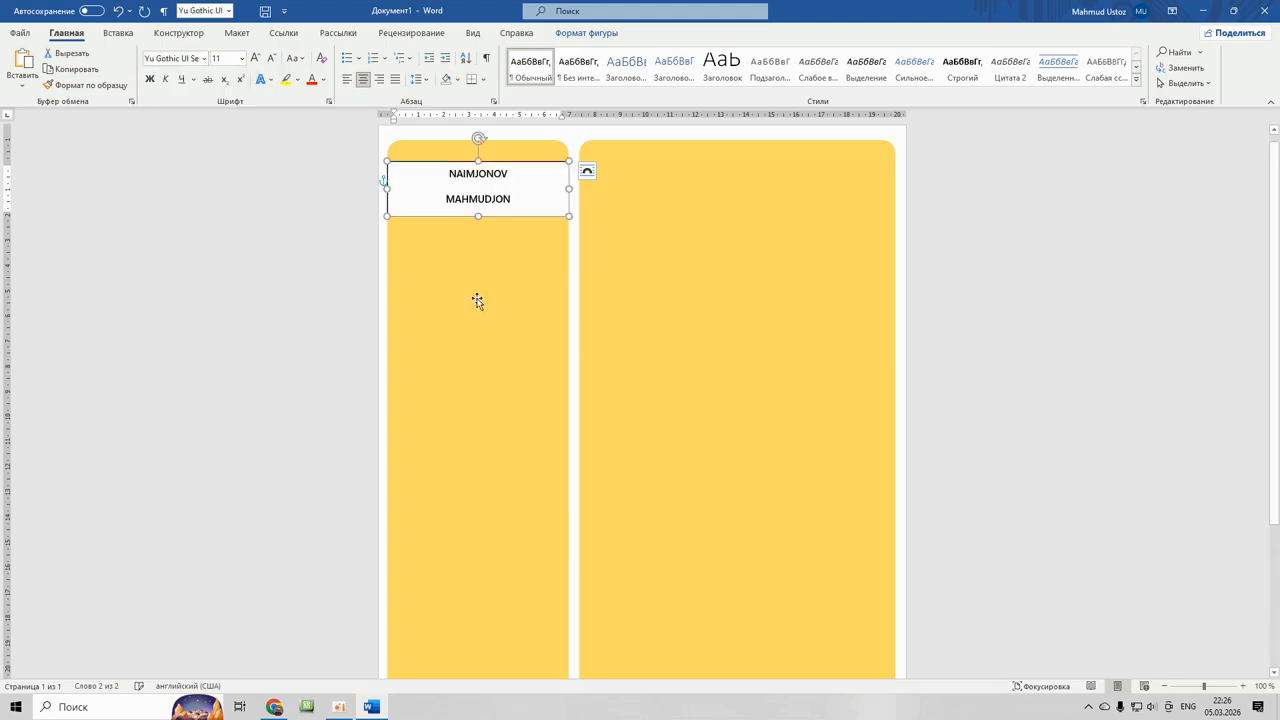
Set the name text to size 18 and make its box taller so the second line shows fully.
left_click(242, 59)
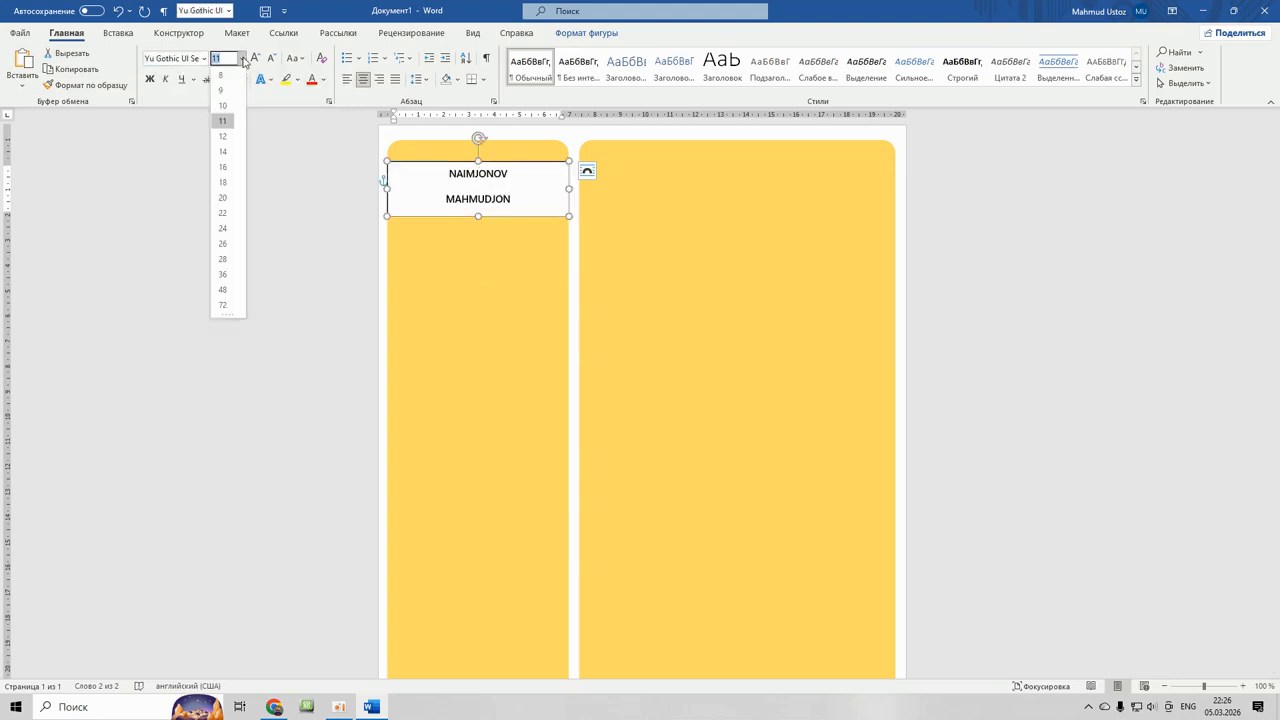
left_click(222, 186)
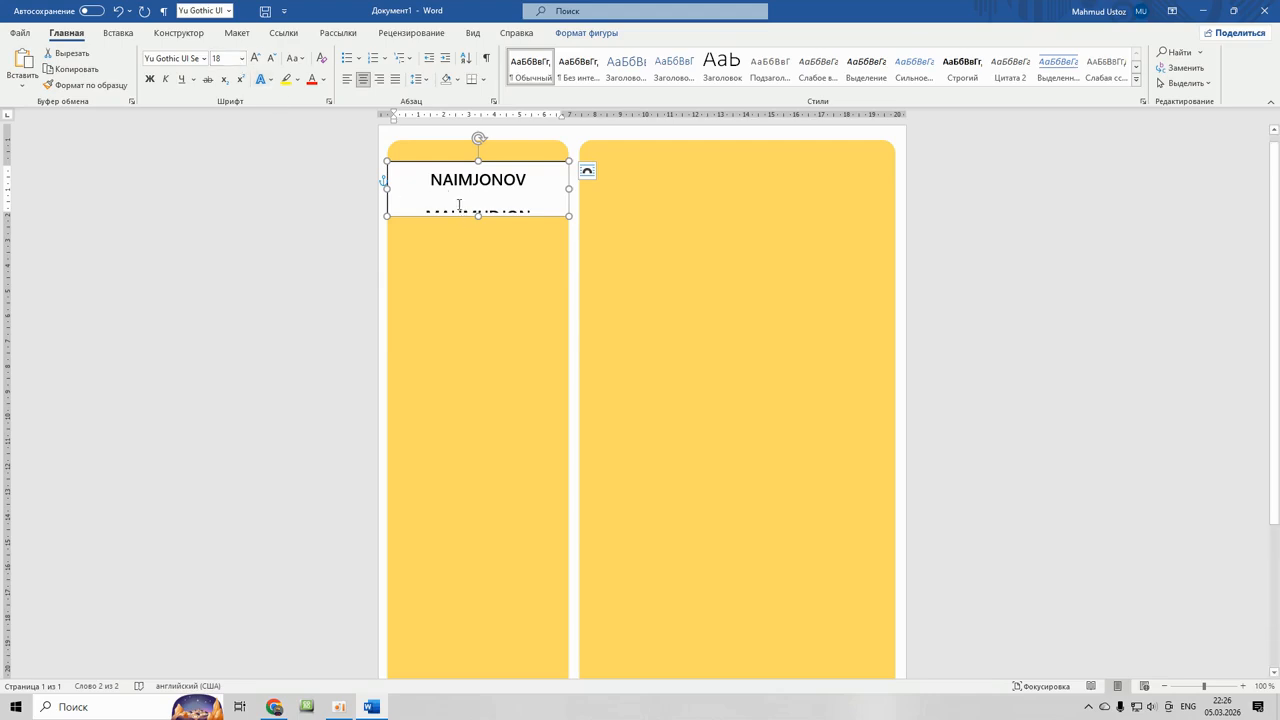
left_click_drag(477, 216, 476, 232)
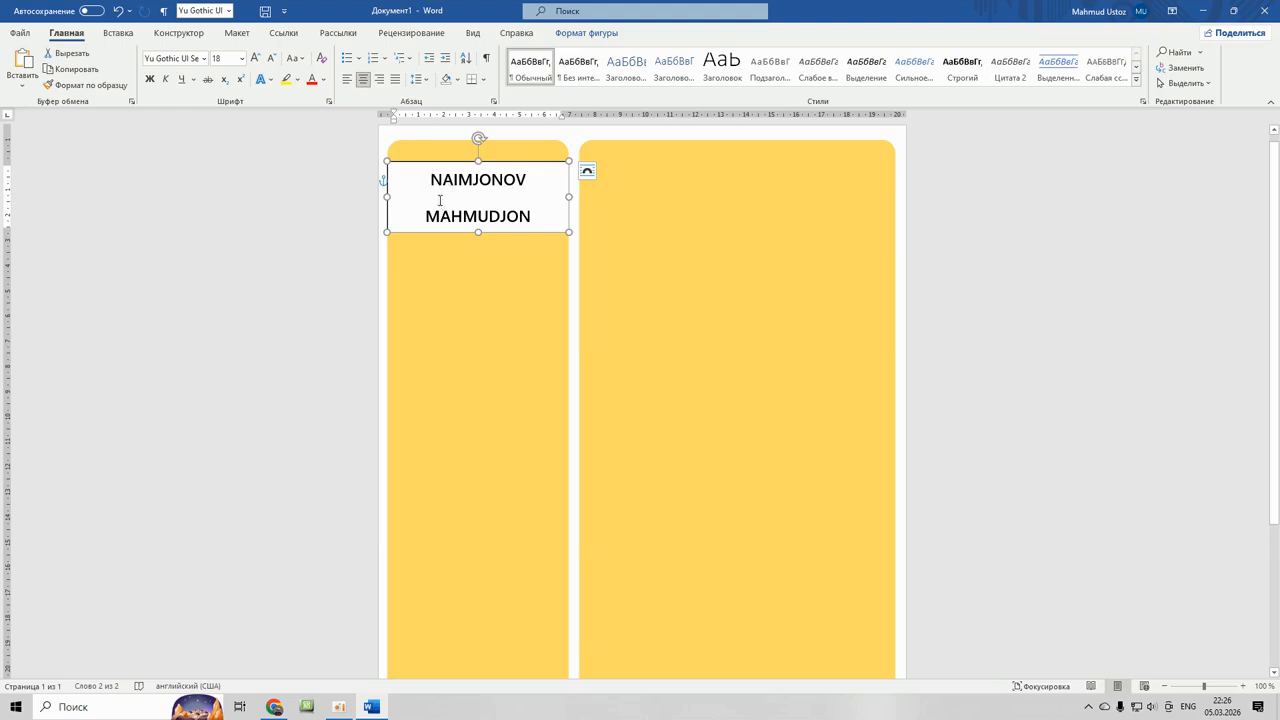
Give both name lines 1.0 line spacing with no space after paragraphs, then shorten the box to fit.
left_click_drag(430, 180, 528, 225)
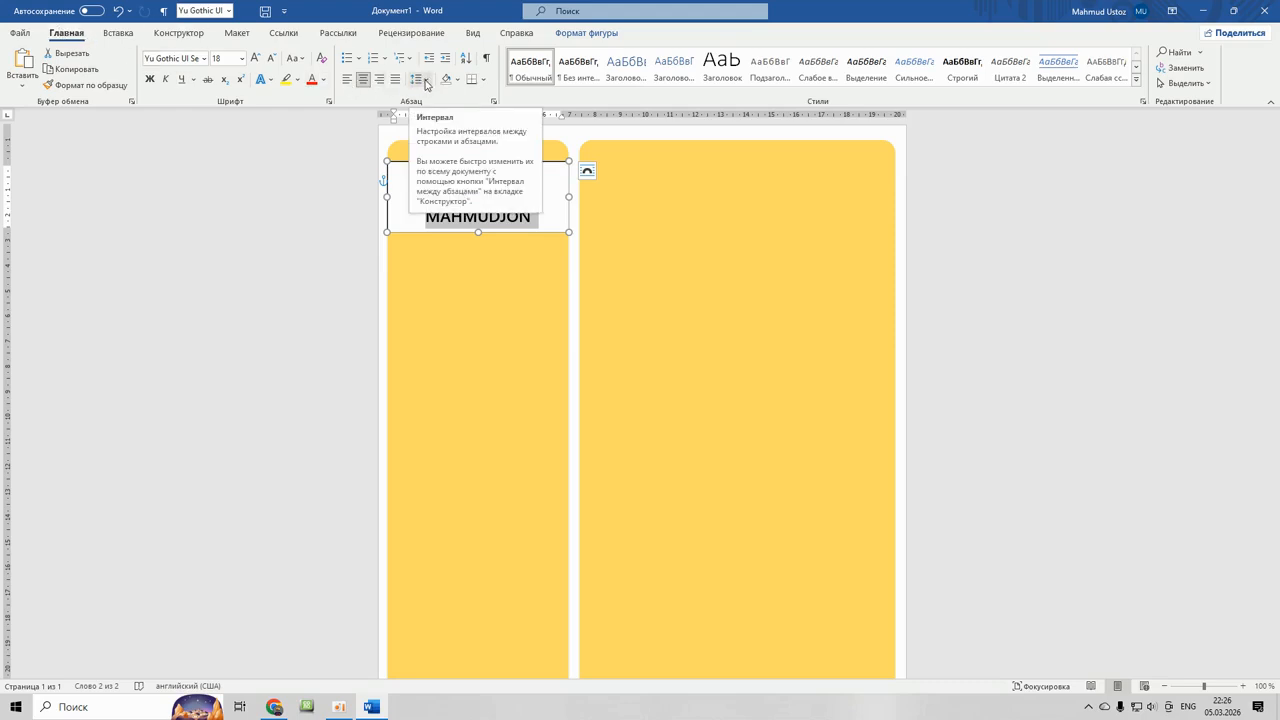
left_click(425, 80)
left_click(440, 97)
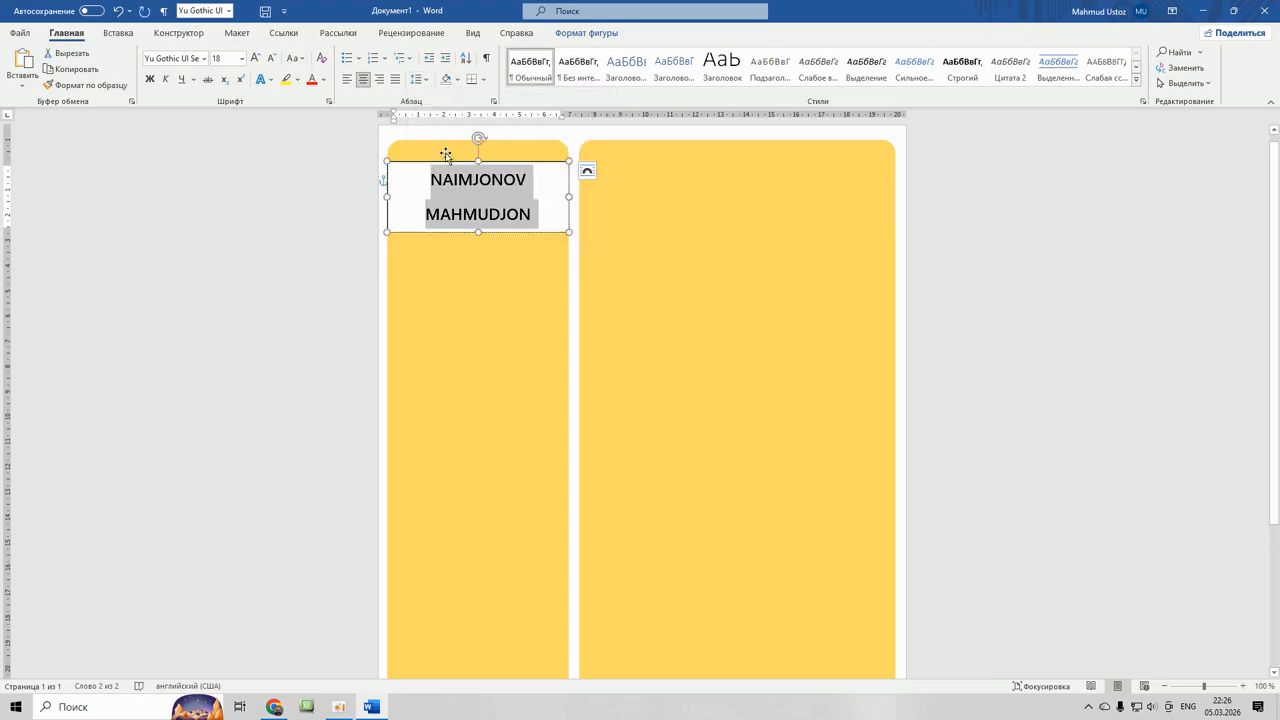
left_click(418, 80)
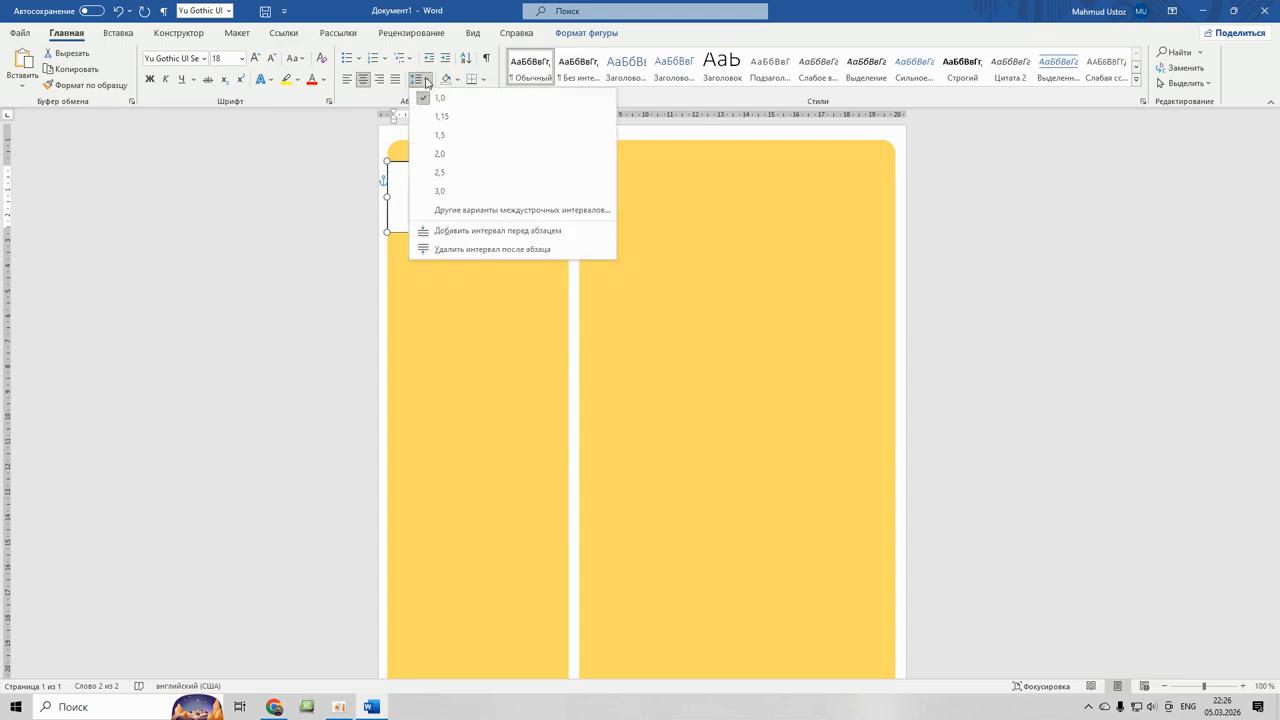
left_click(525, 252)
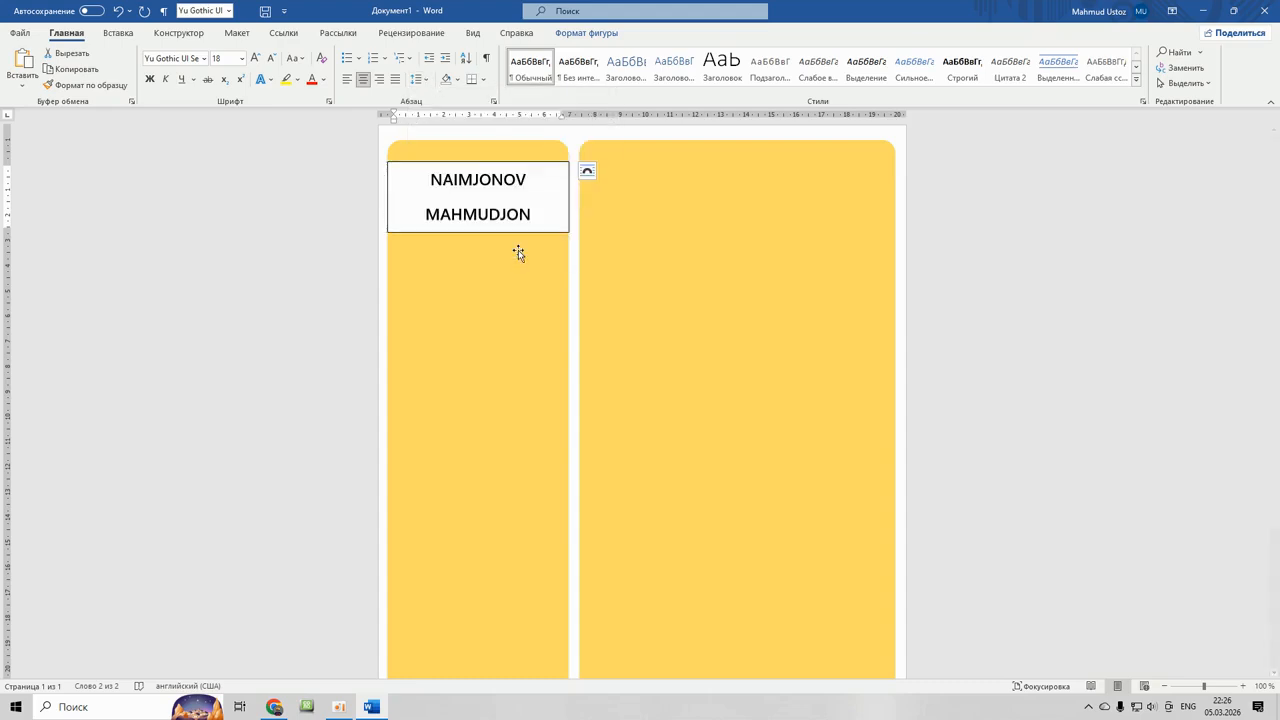
left_click(476, 214)
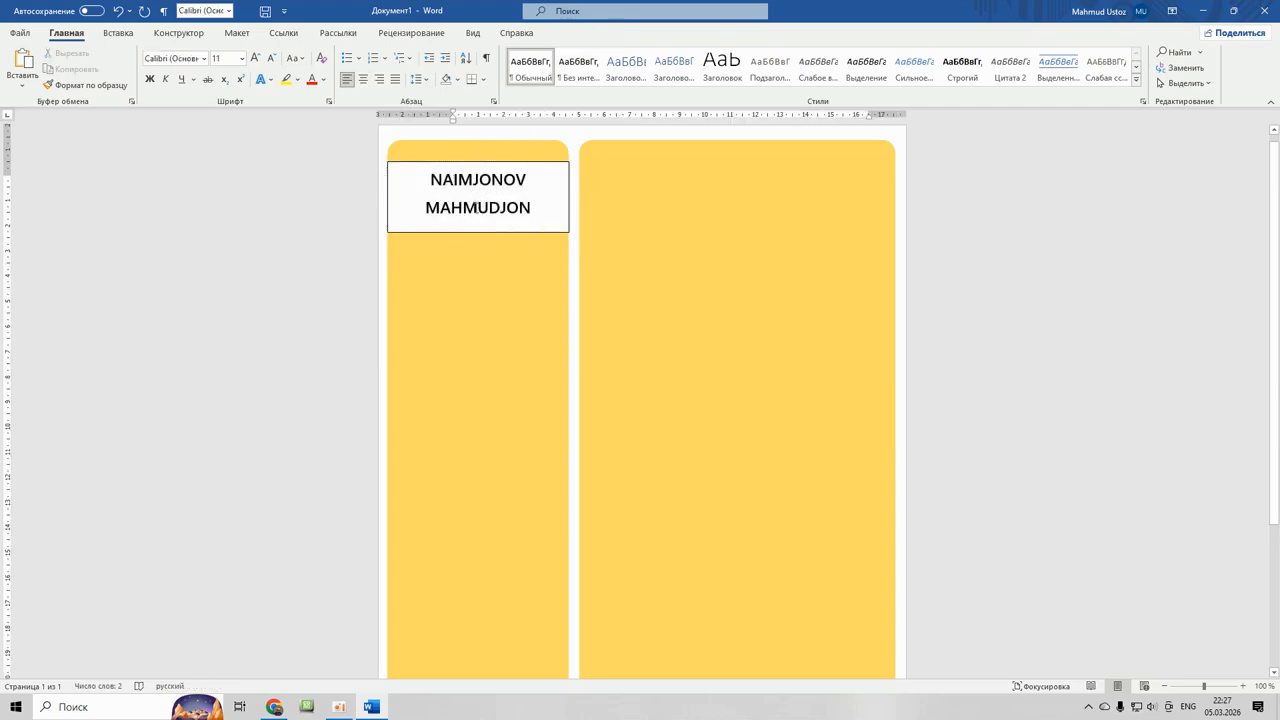
left_click_drag(478, 232, 477, 223)
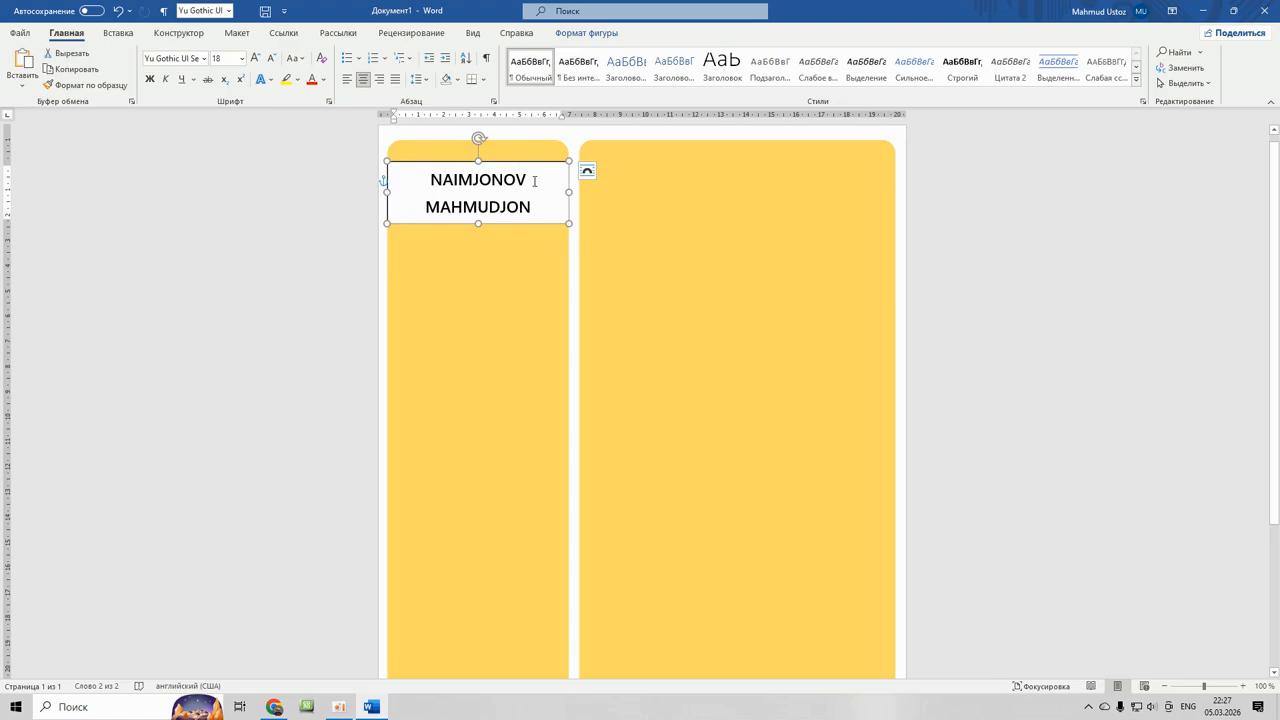
Set the name text box to No Fill and No Outline.
left_click(534, 181)
left_click(537, 166)
left_click(587, 32)
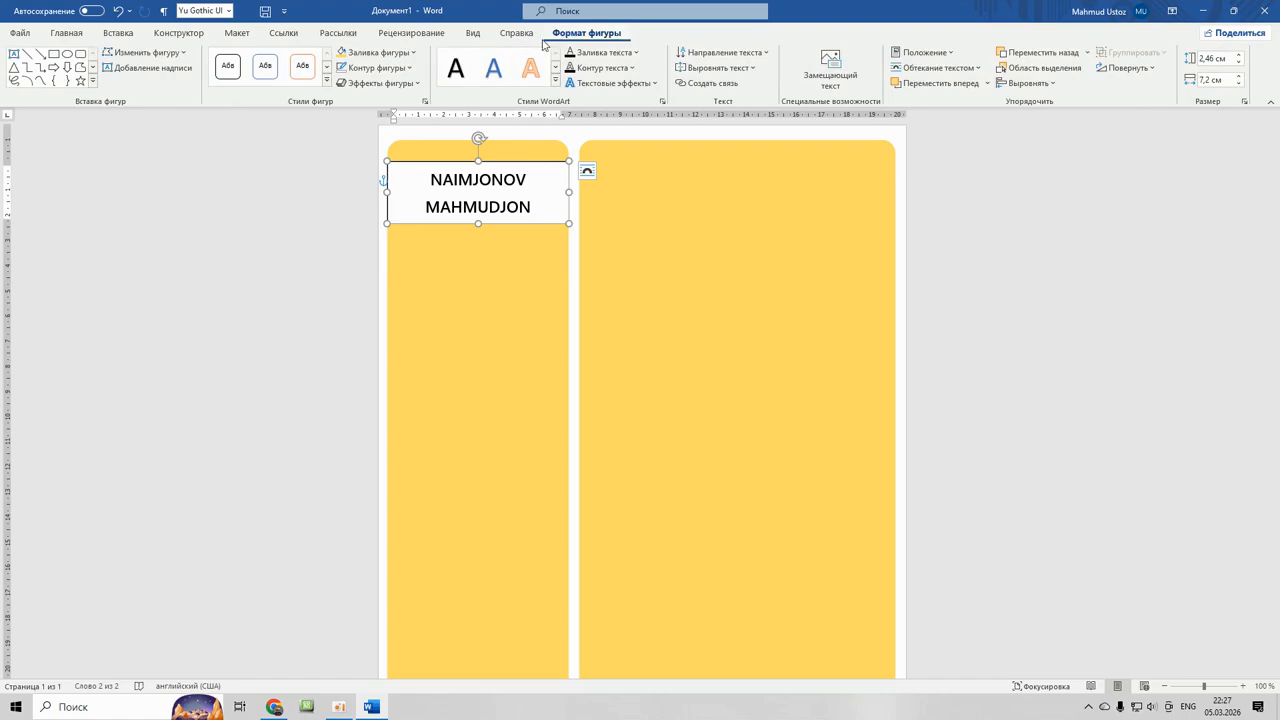
left_click(379, 55)
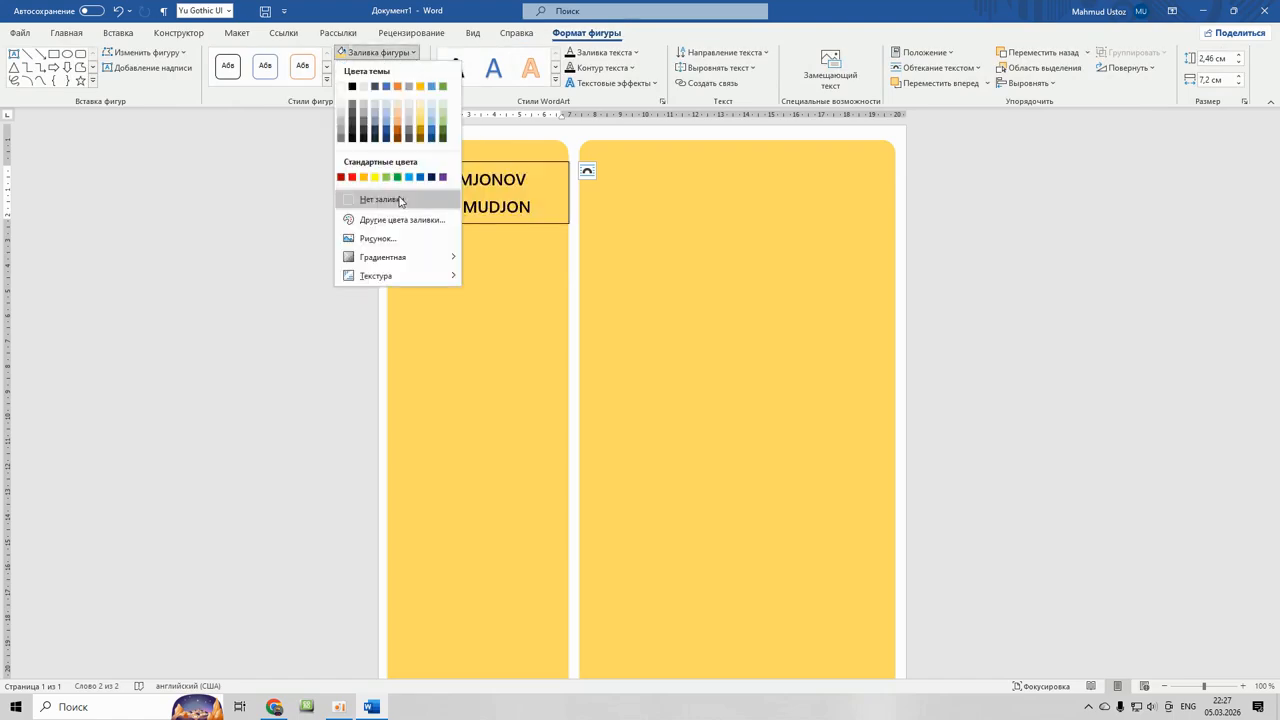
left_click(405, 202)
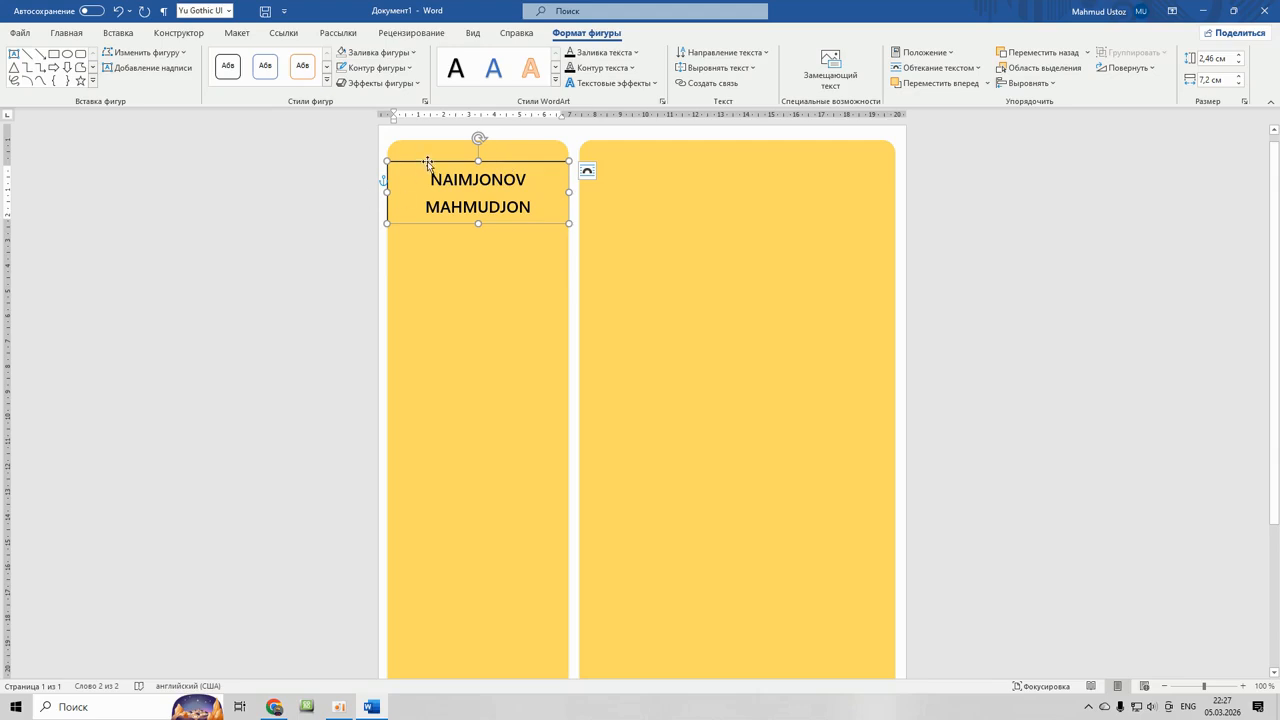
left_click(389, 68)
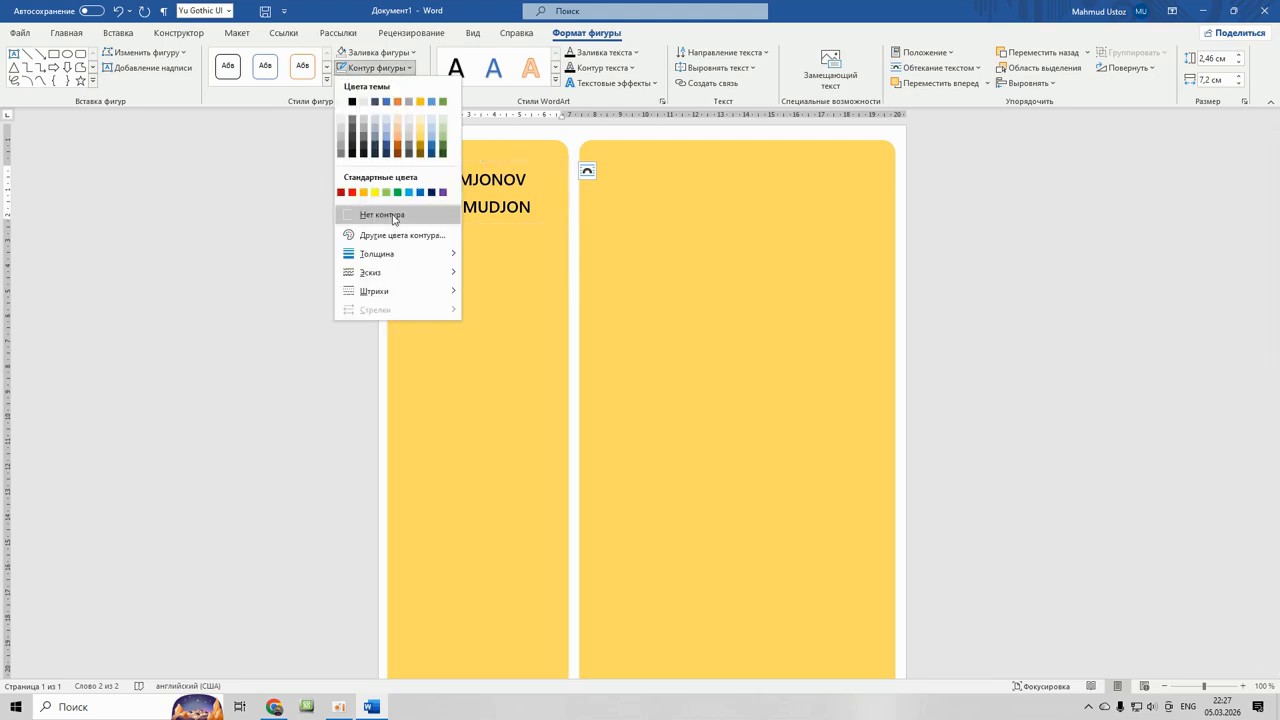
left_click(393, 215)
left_click(437, 266)
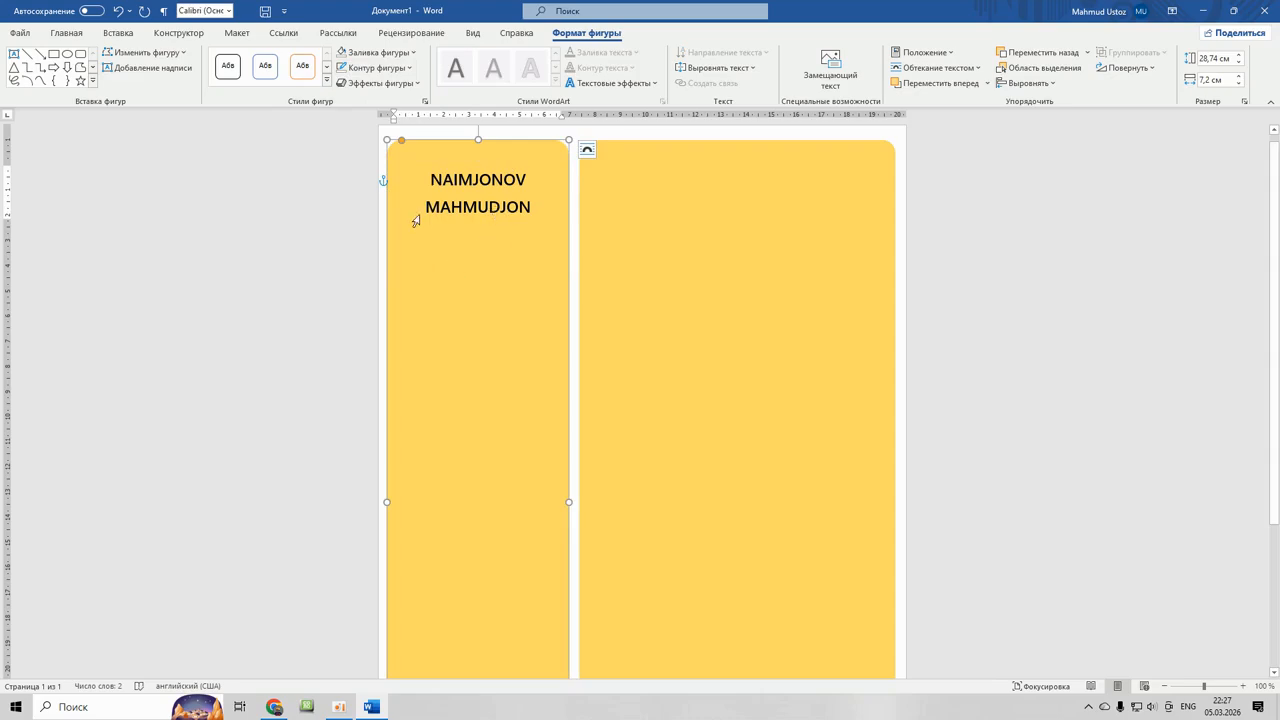
left_click(500, 207)
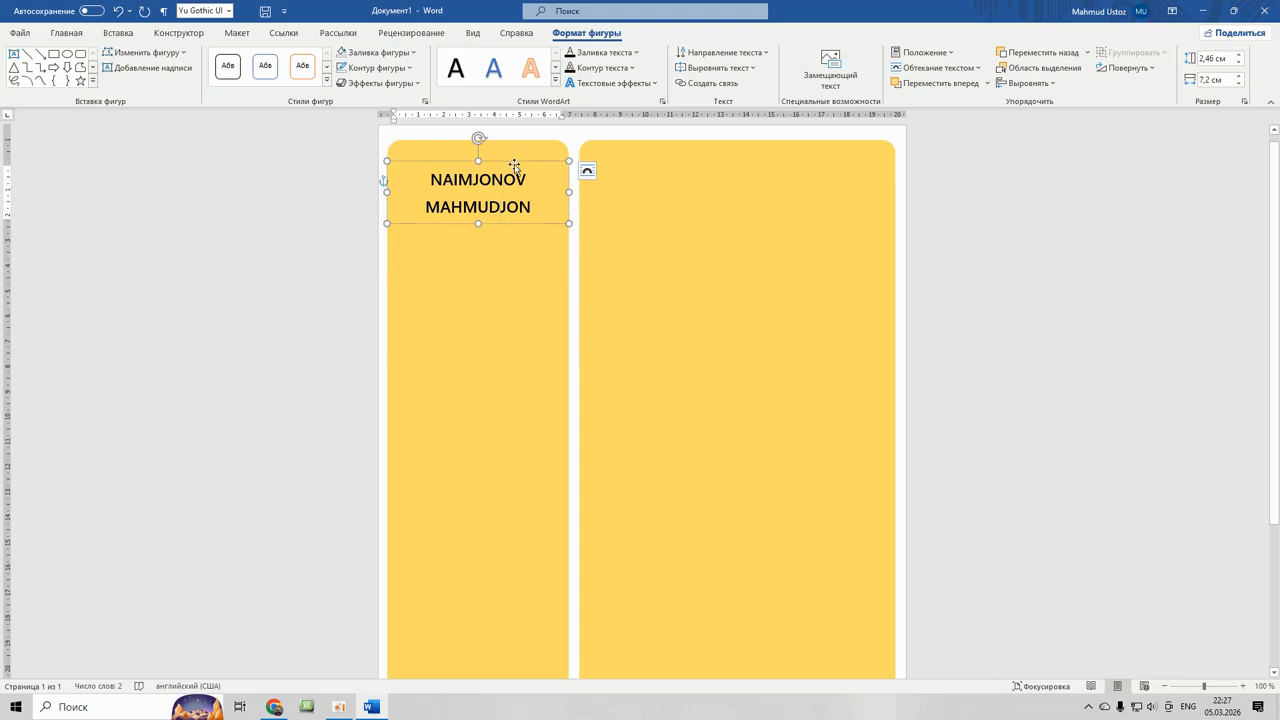
Duplicate the name box, place the copy just below the name and set its text to size 16.
key("ctrl+d")
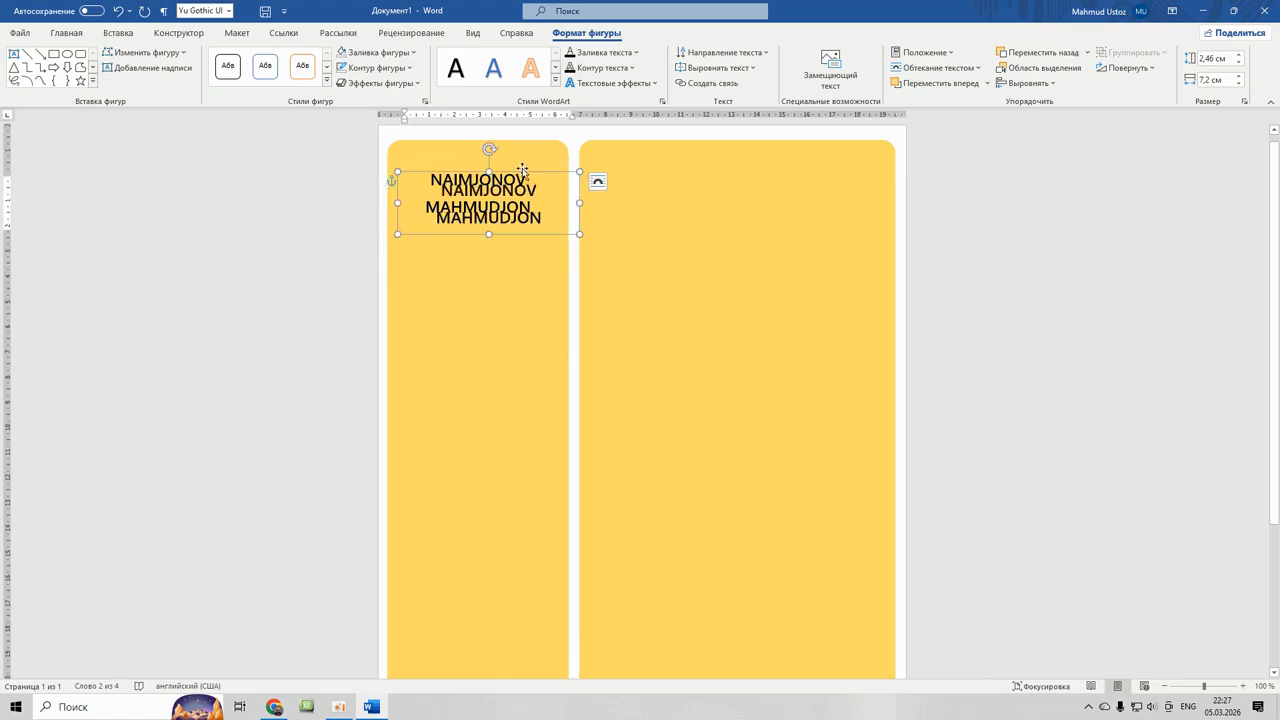
left_click_drag(530, 174, 519, 220)
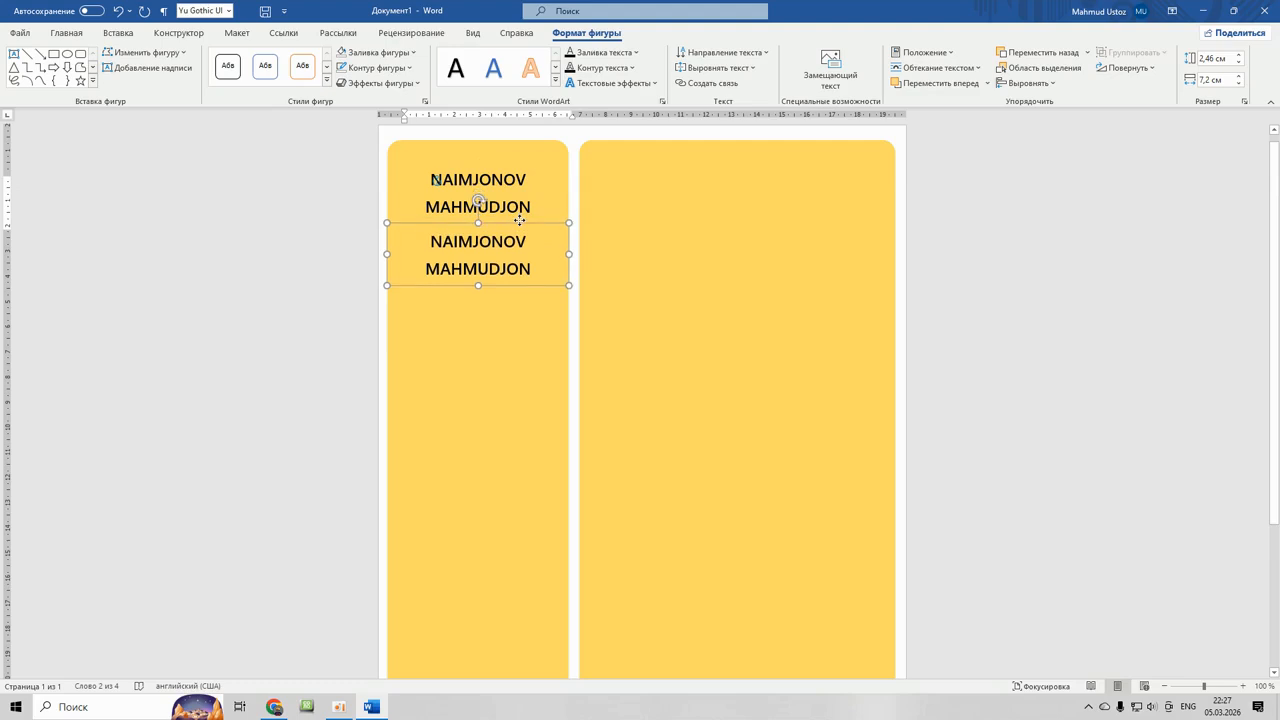
left_click(66, 32)
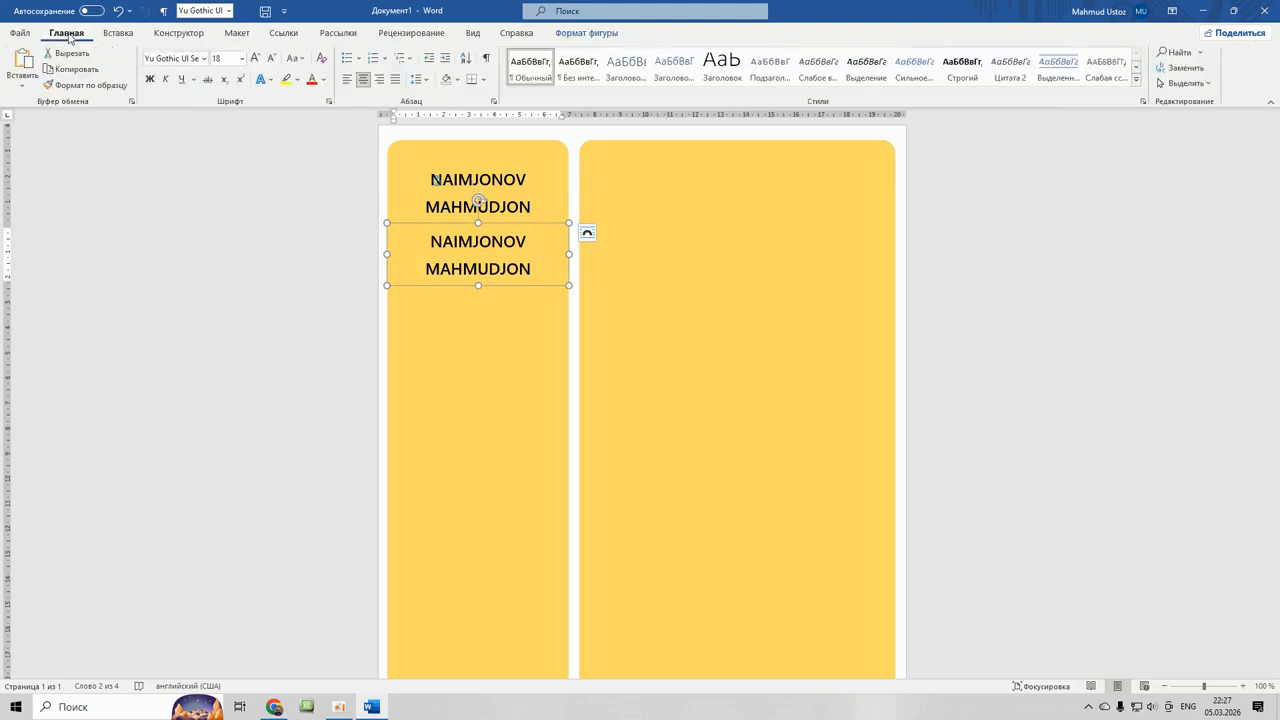
left_click(271, 60)
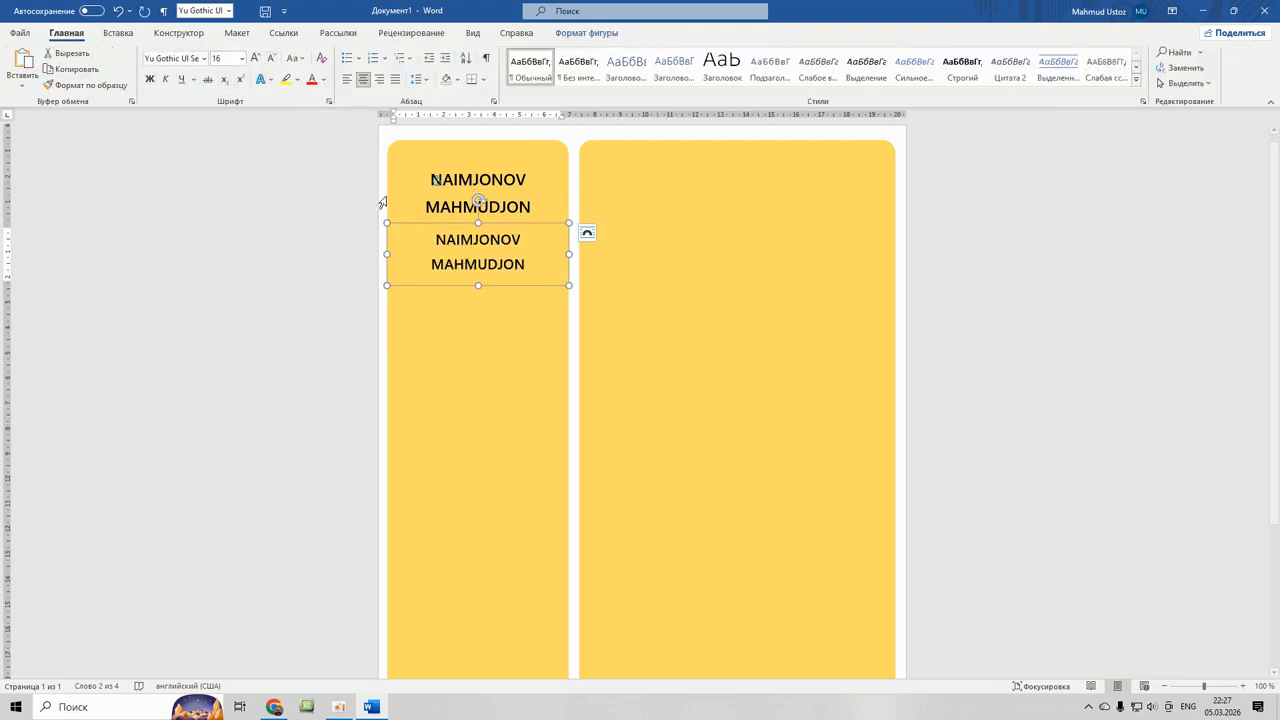
Replace the copy's text with 'mentor' and tighten the box around that single line.
left_click_drag(534, 265, 430, 236)
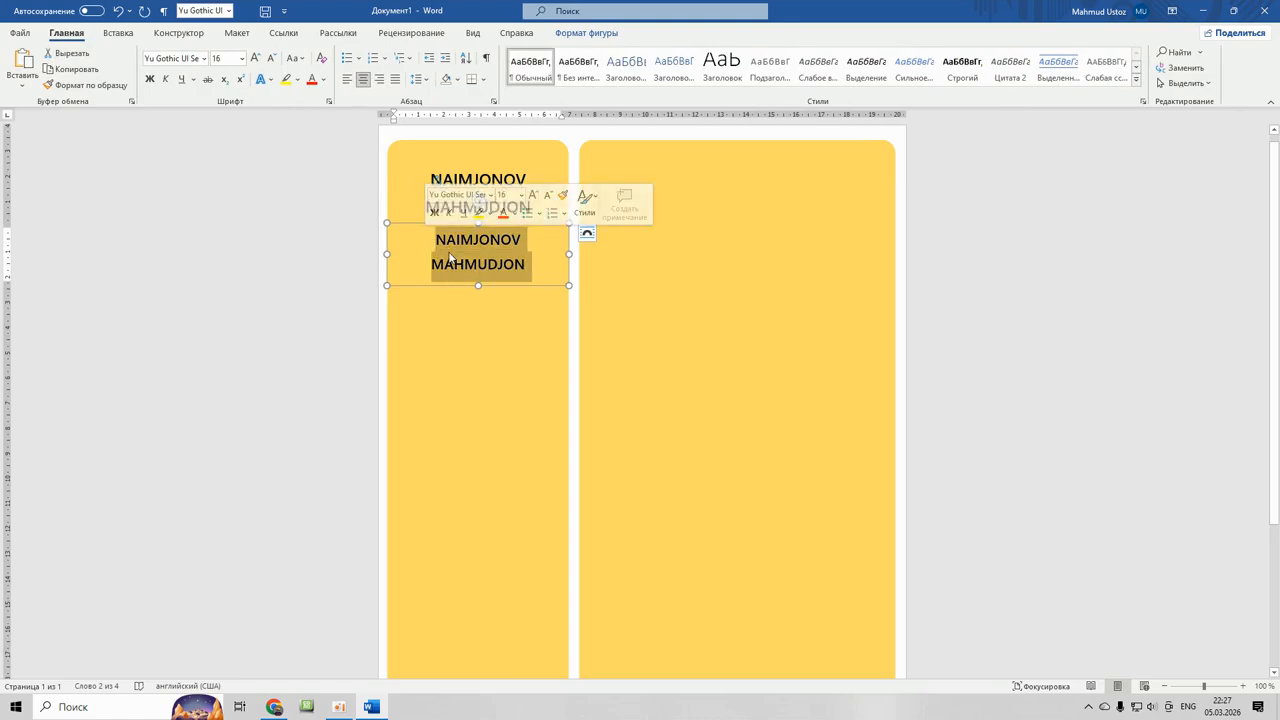
key("Delete")
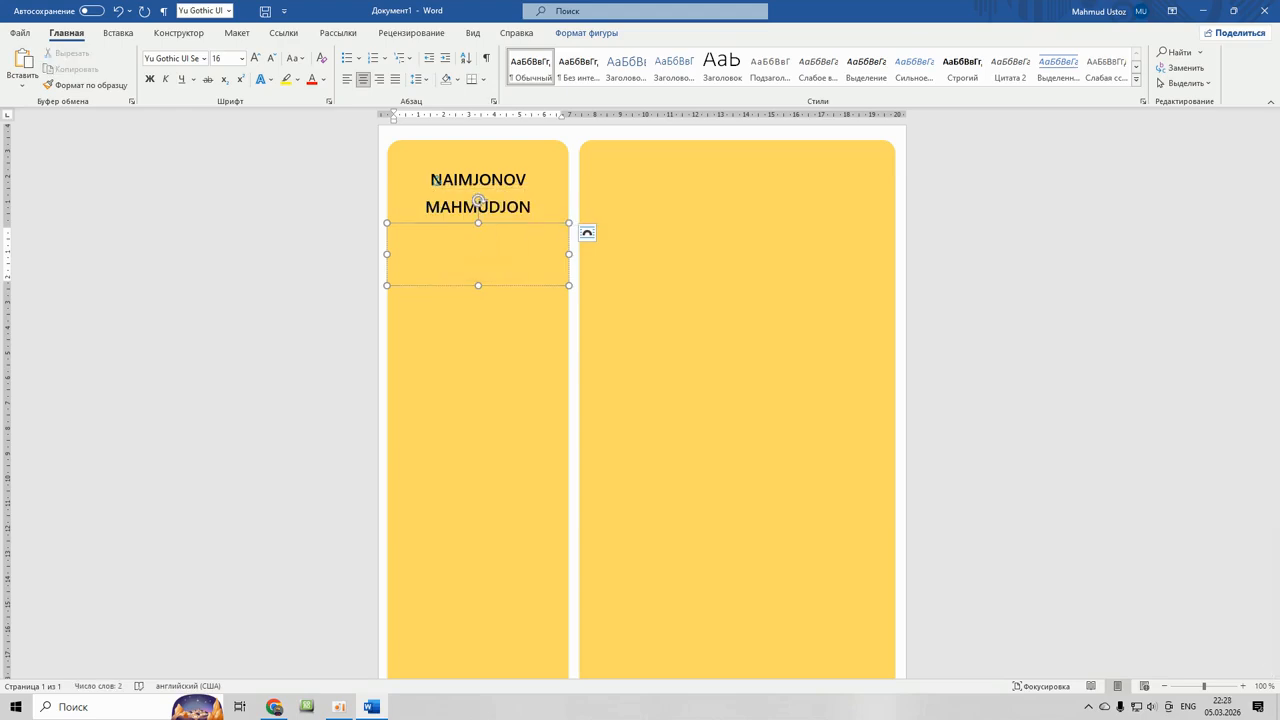
type("mentor")
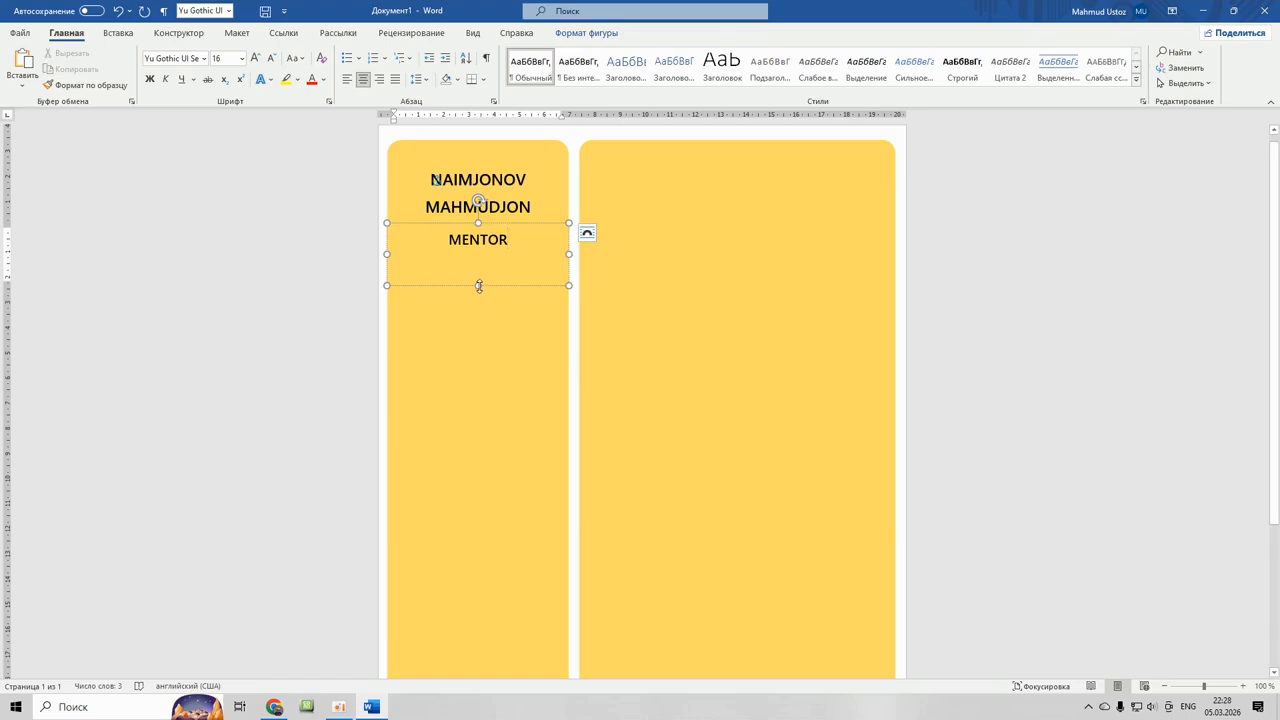
left_click_drag(479, 286, 495, 218)
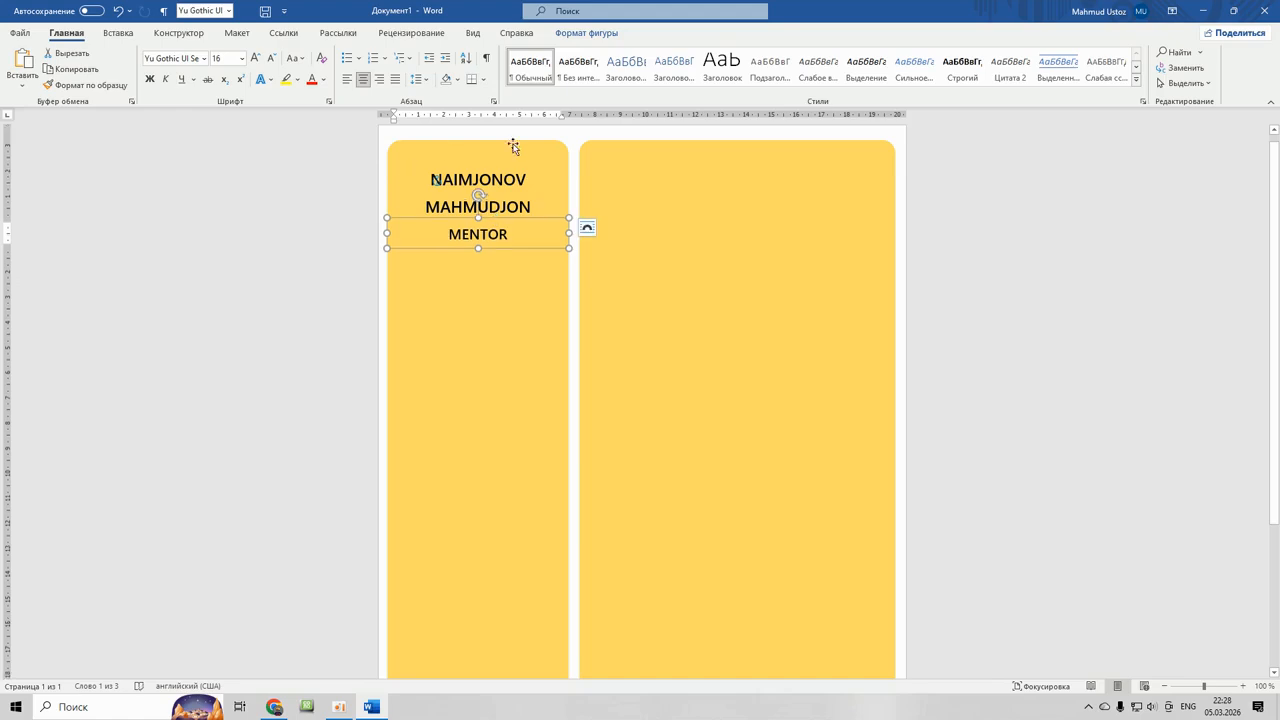
left_click(898, 192)
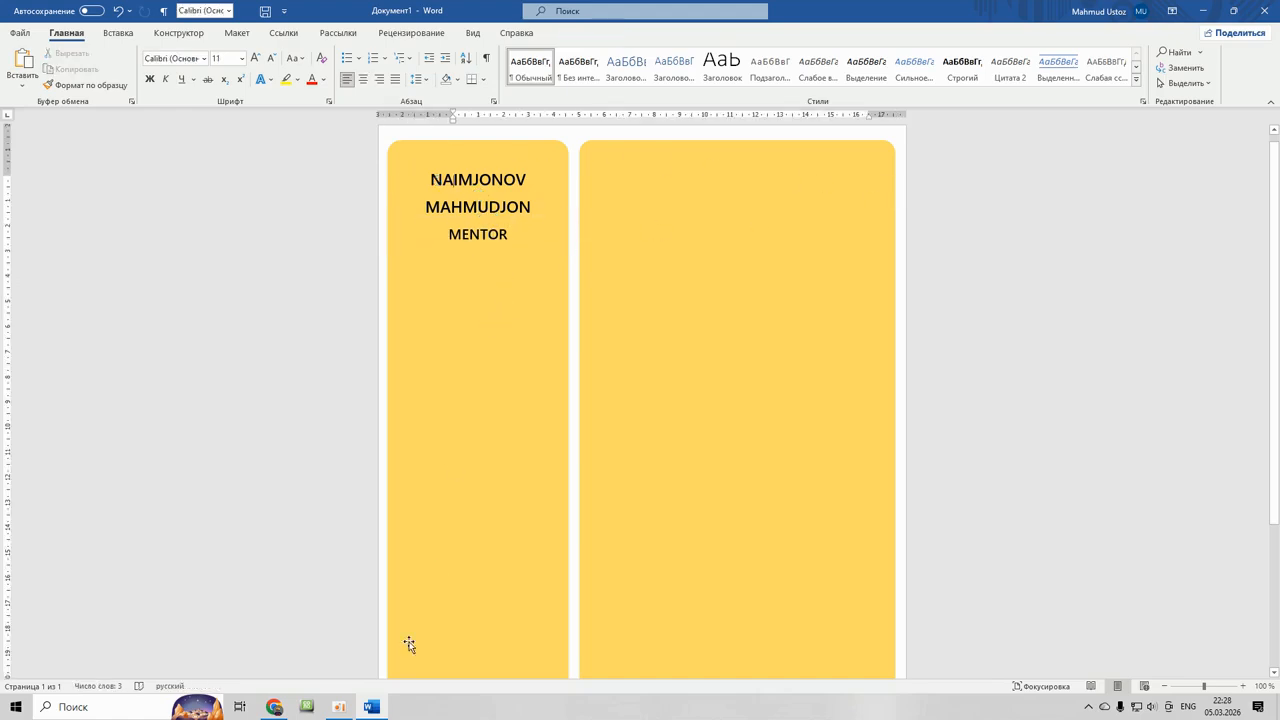
left_click(274, 707)
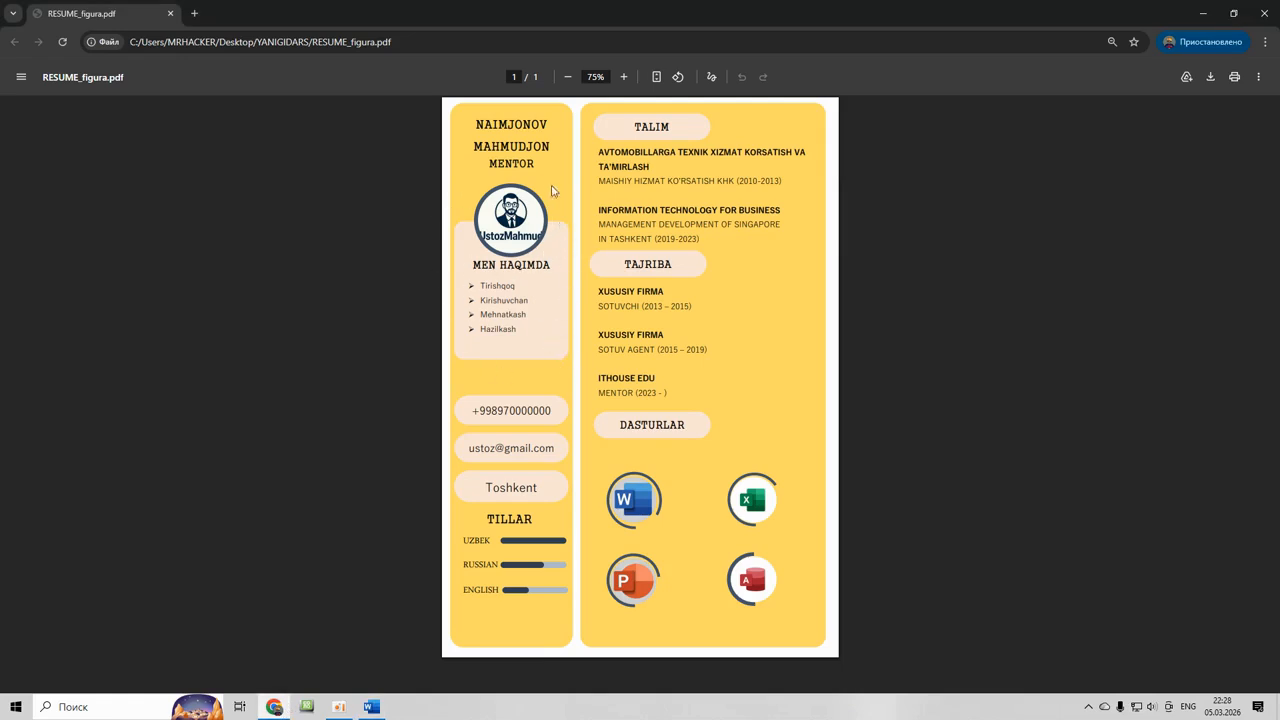
left_click(1205, 14)
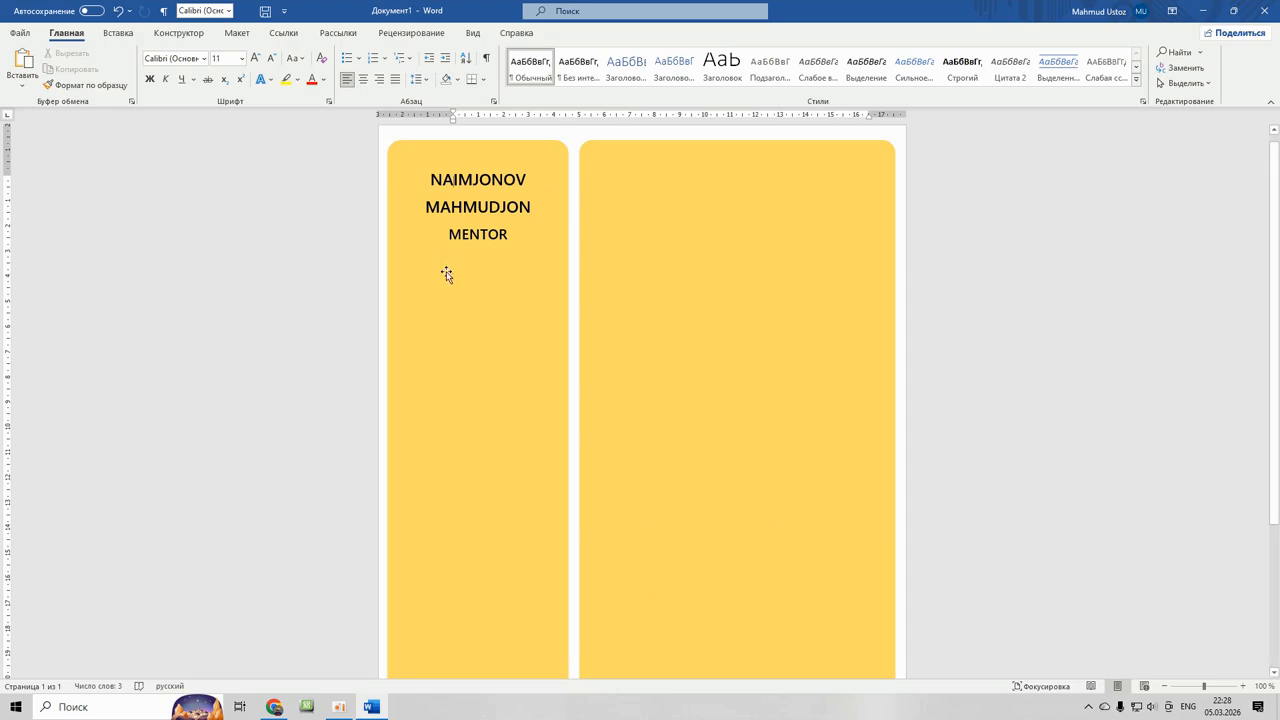
Draw a rounded rectangle below MENTOR in the left panel, adjusting its width, corners and position.
left_click(106, 36)
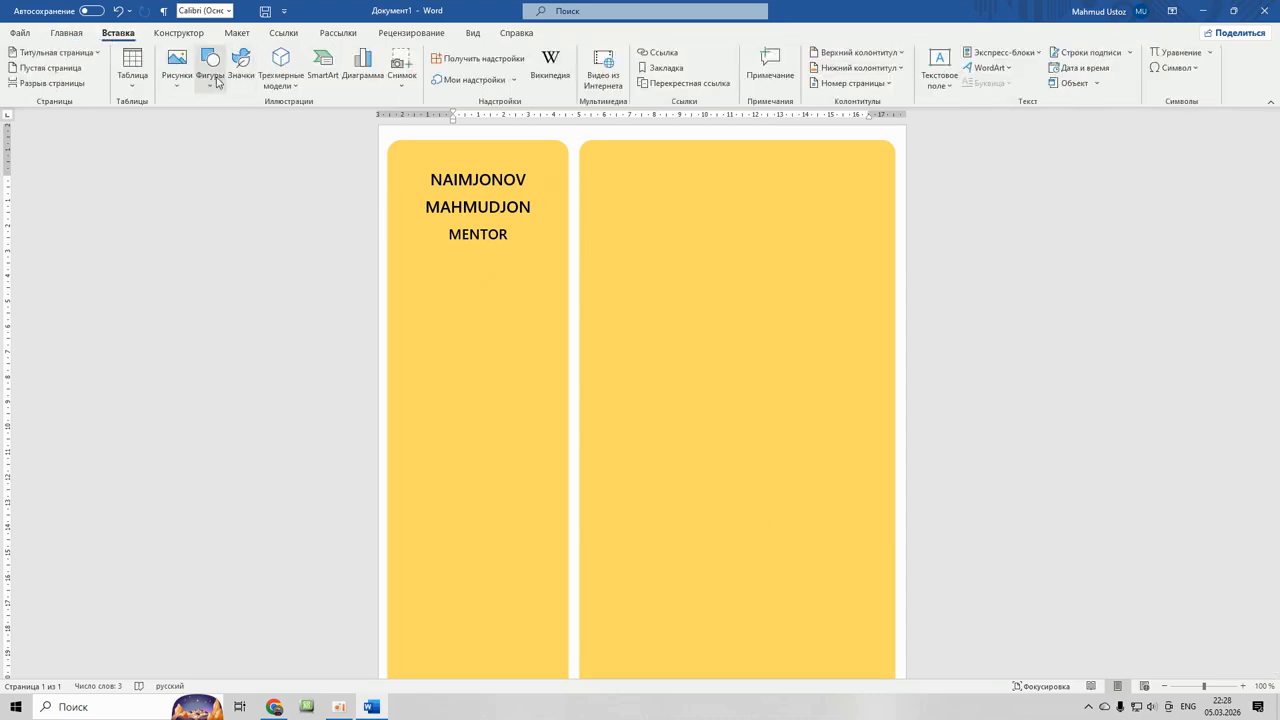
left_click(215, 68)
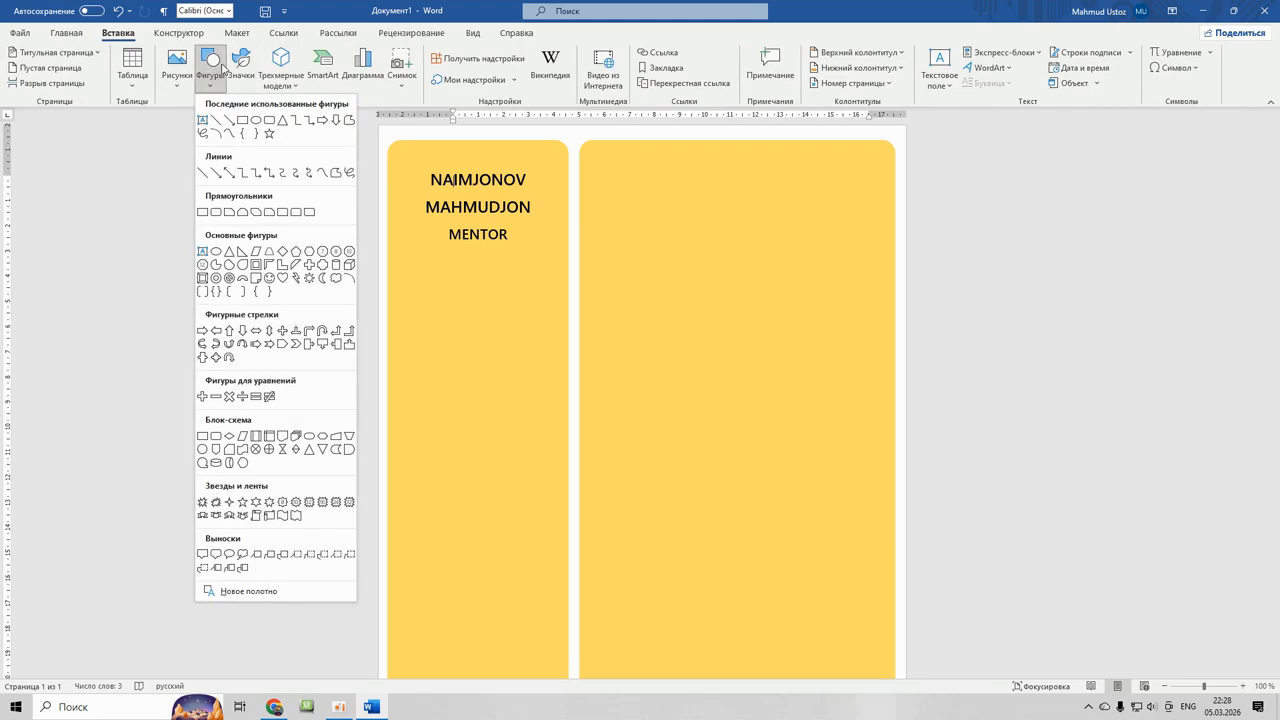
left_click(216, 213)
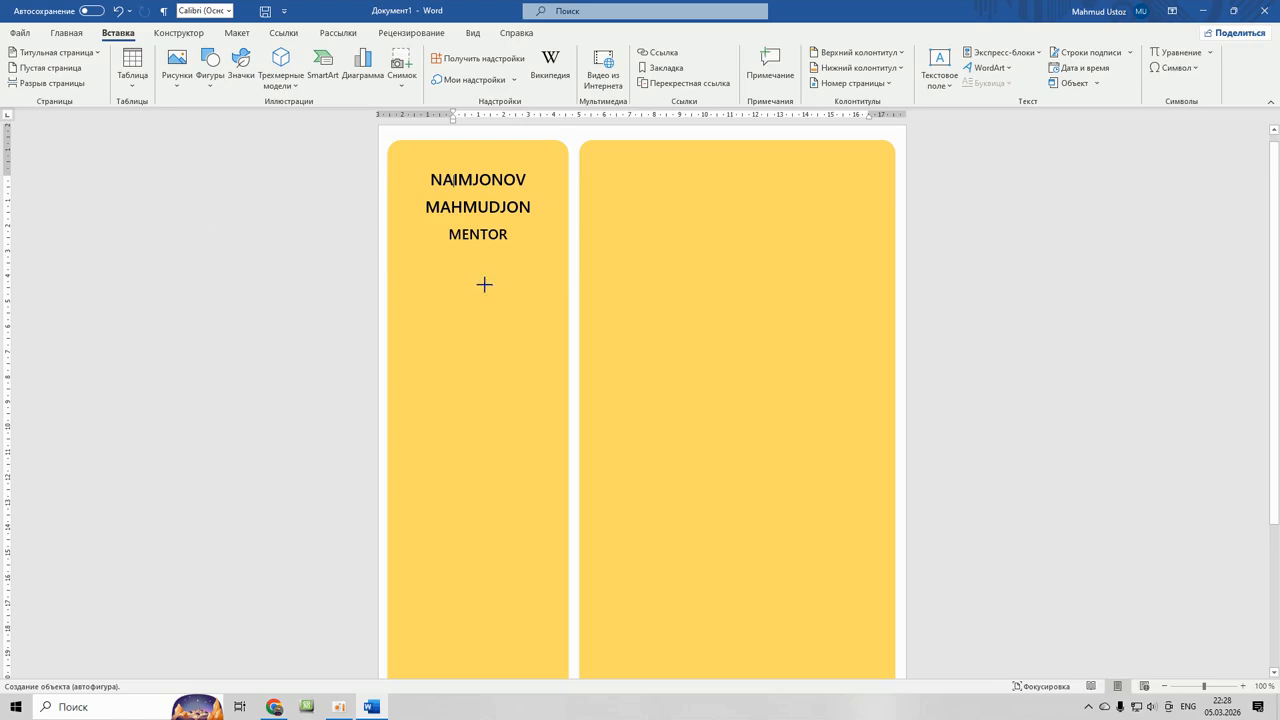
mouse_move(401, 302)
left_mouse_down()
mouse_move(531, 437)
mouse_move(559, 487)
left_mouse_up()
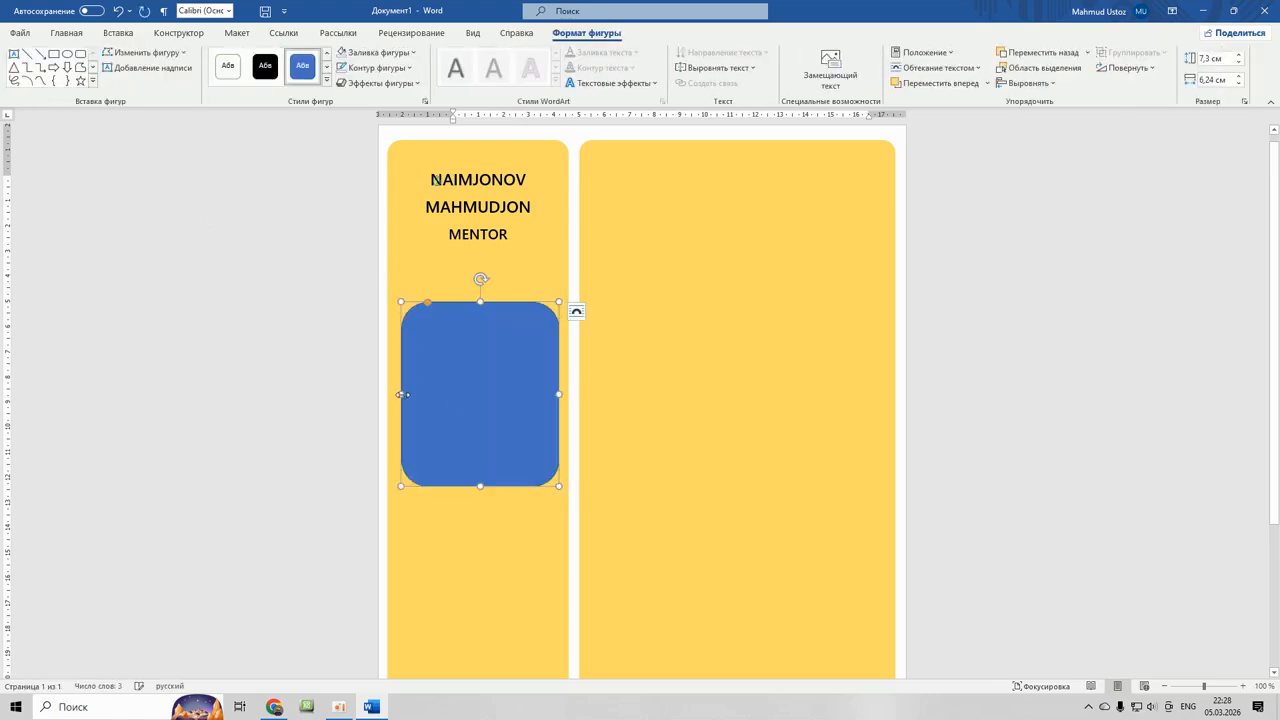
left_click_drag(401, 394, 395, 394)
left_click_drag(423, 303, 410, 301)
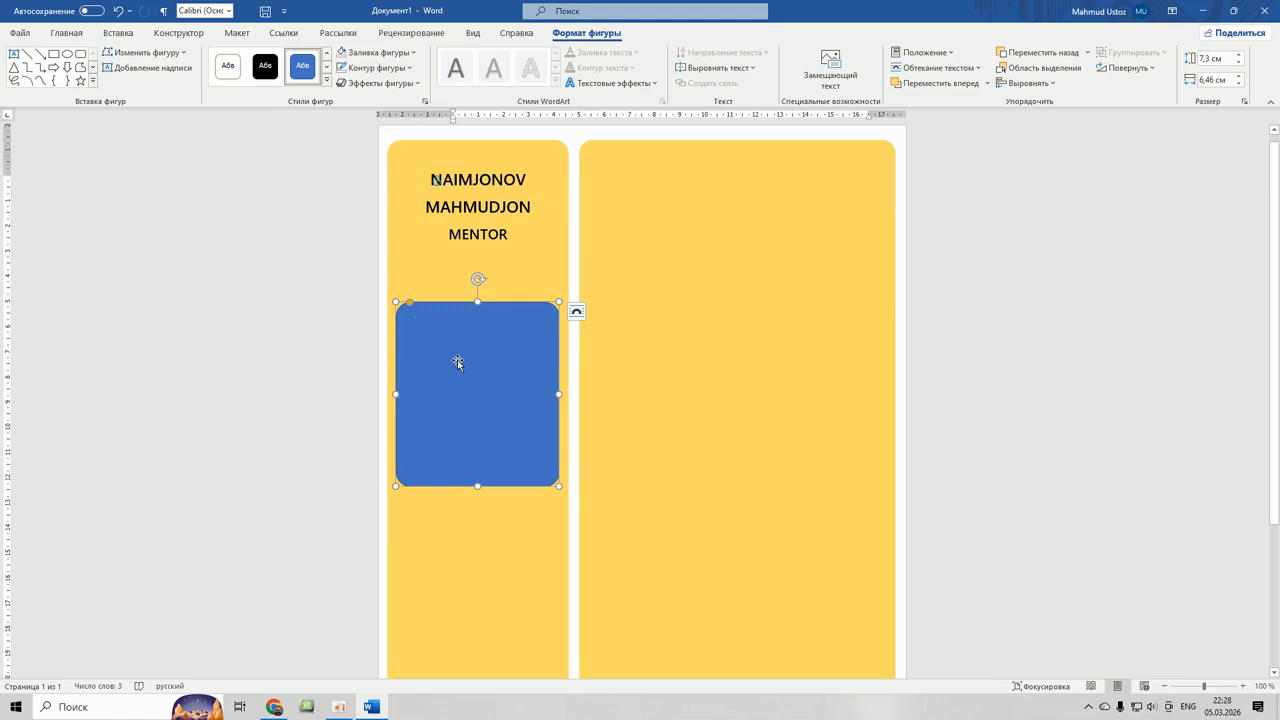
left_click_drag(497, 380, 494, 393)
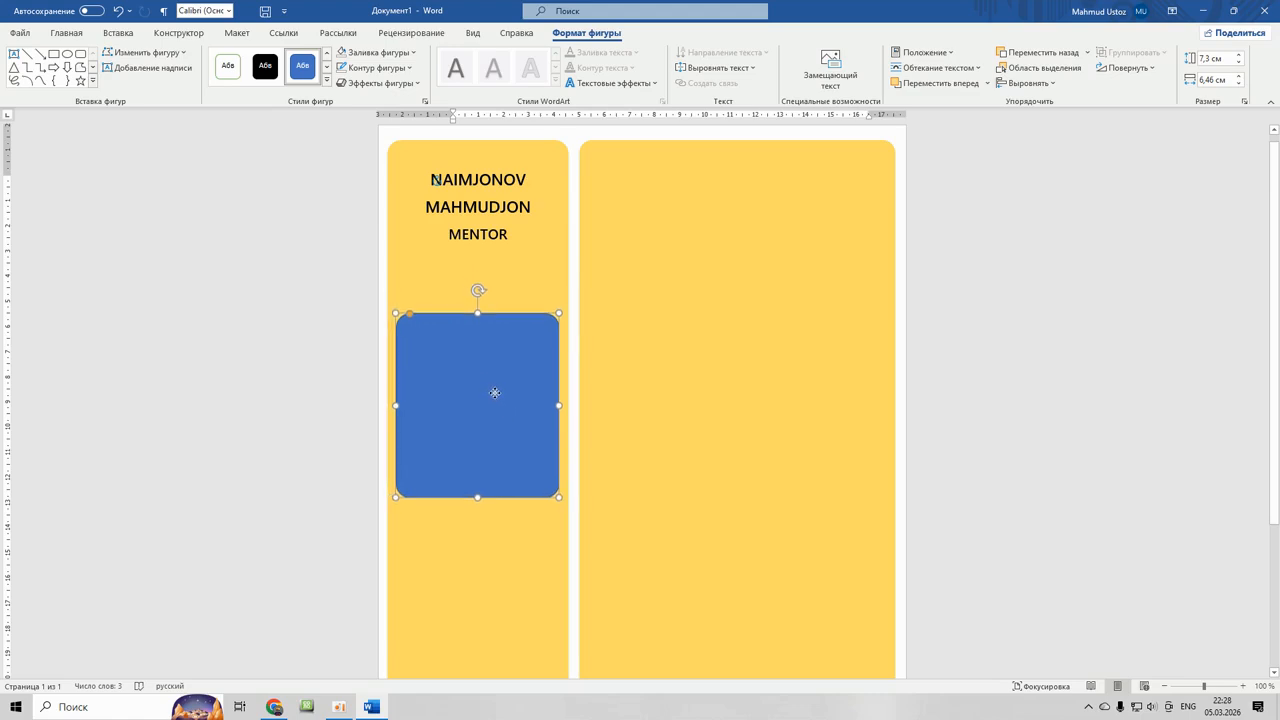
Fill the box with Orange, Accent 2, lighter 40% and remove its outline.
left_click(376, 52)
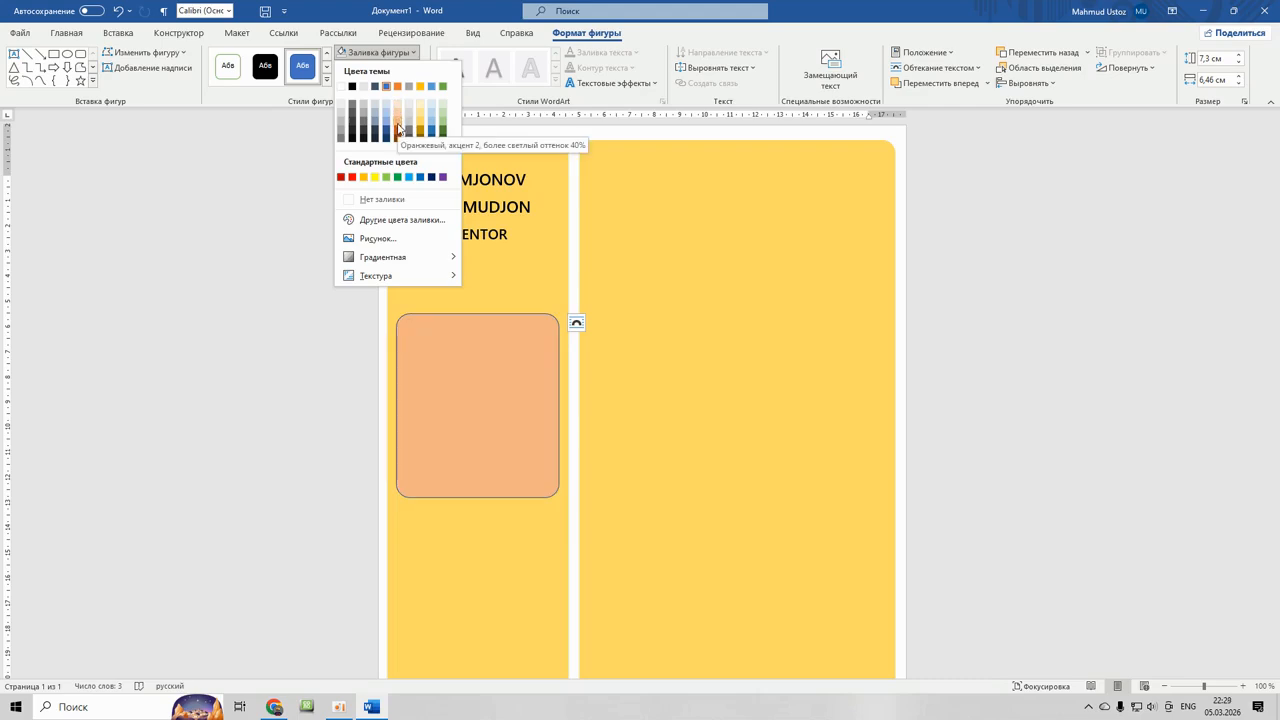
left_click(398, 128)
left_click(386, 68)
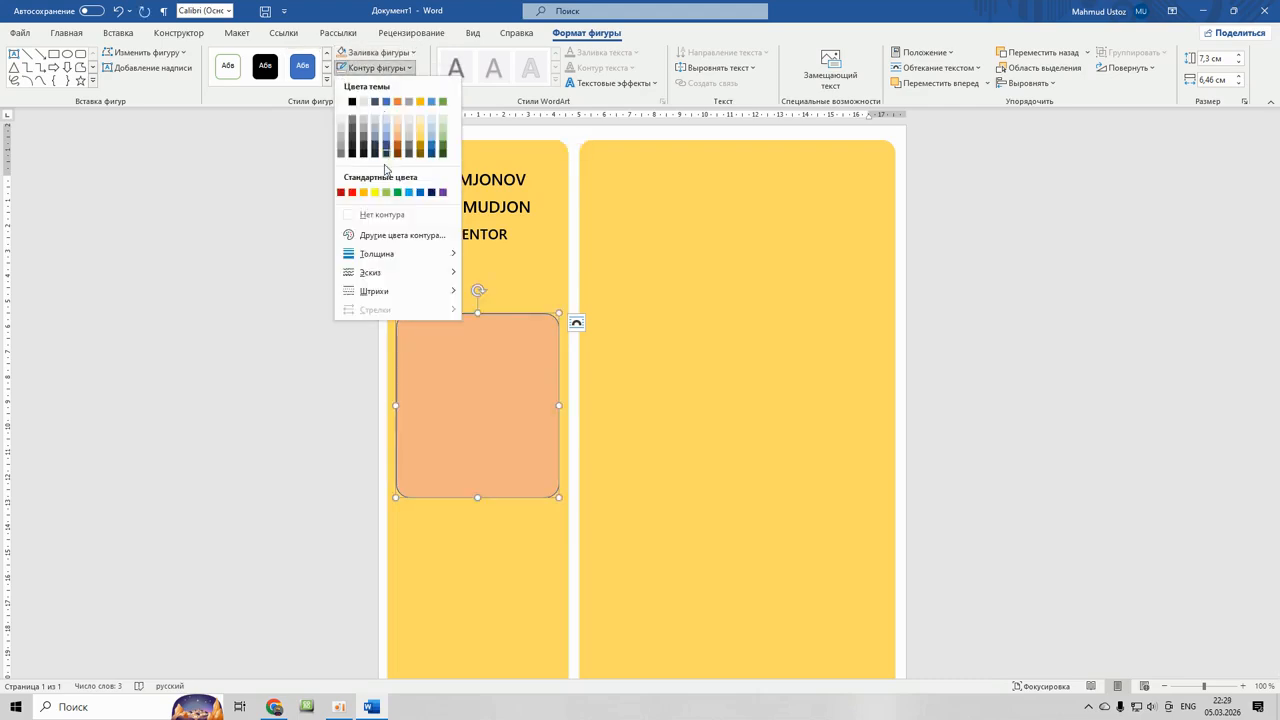
left_click(379, 214)
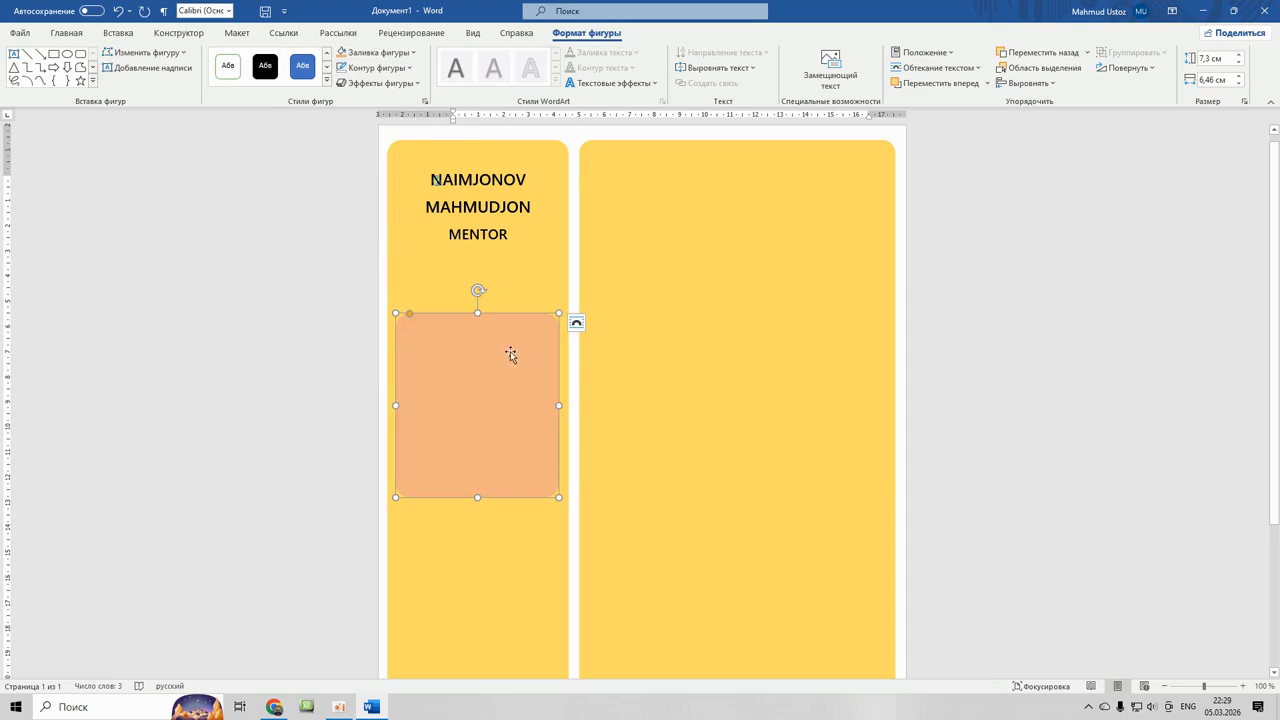
Lower the orange box slightly and centre a 4.31 cm circle over its top edge.
left_click_drag(481, 349, 485, 363)
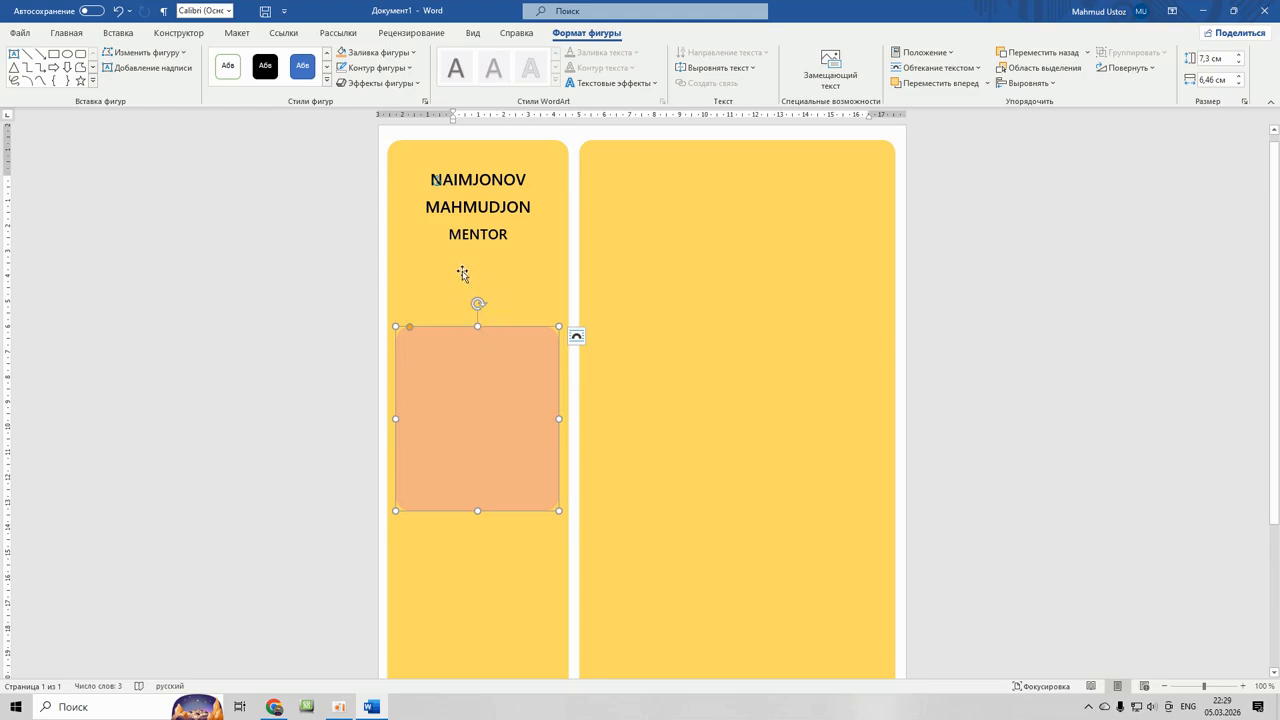
left_click(117, 33)
left_click(210, 68)
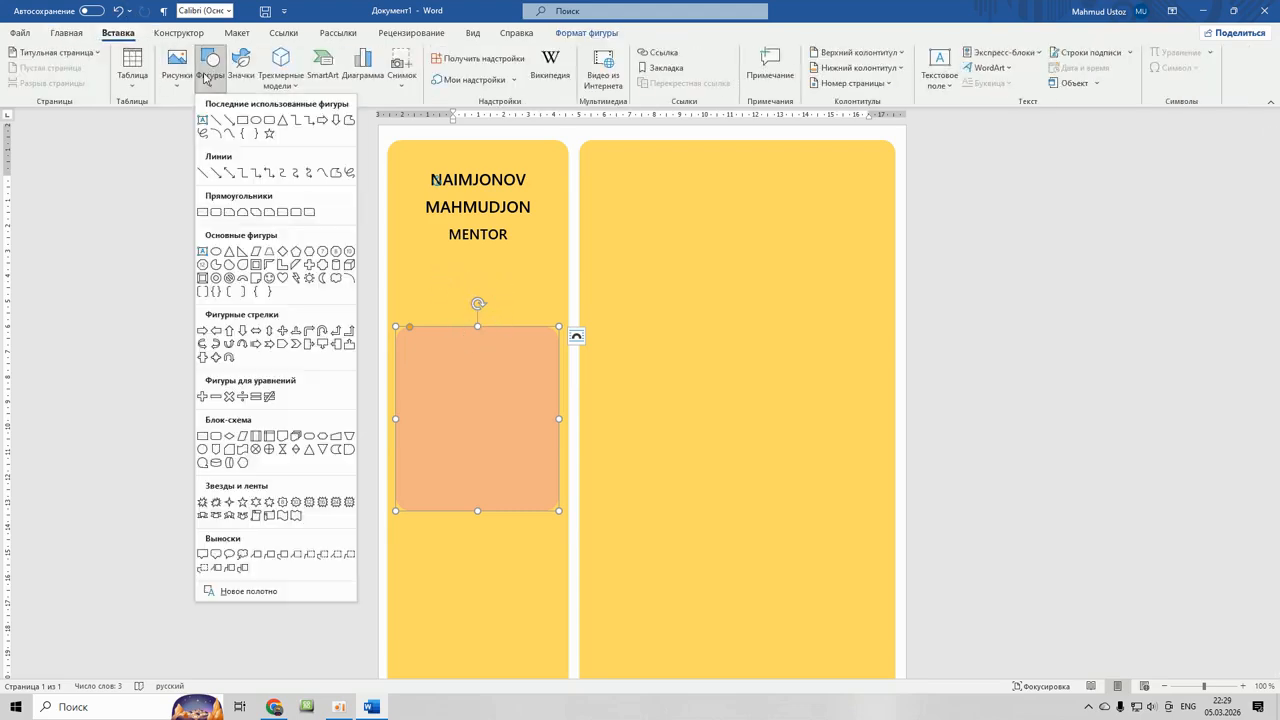
left_click(255, 121)
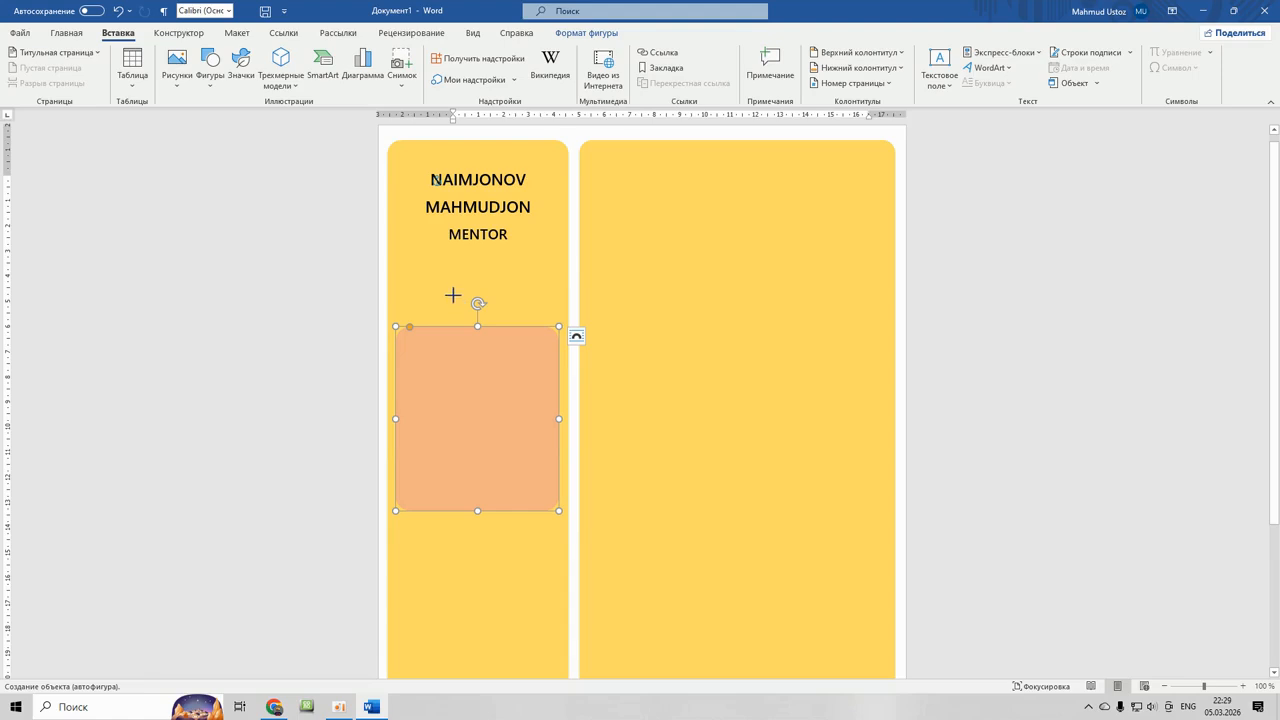
left_click_drag(437, 277, 529, 395)
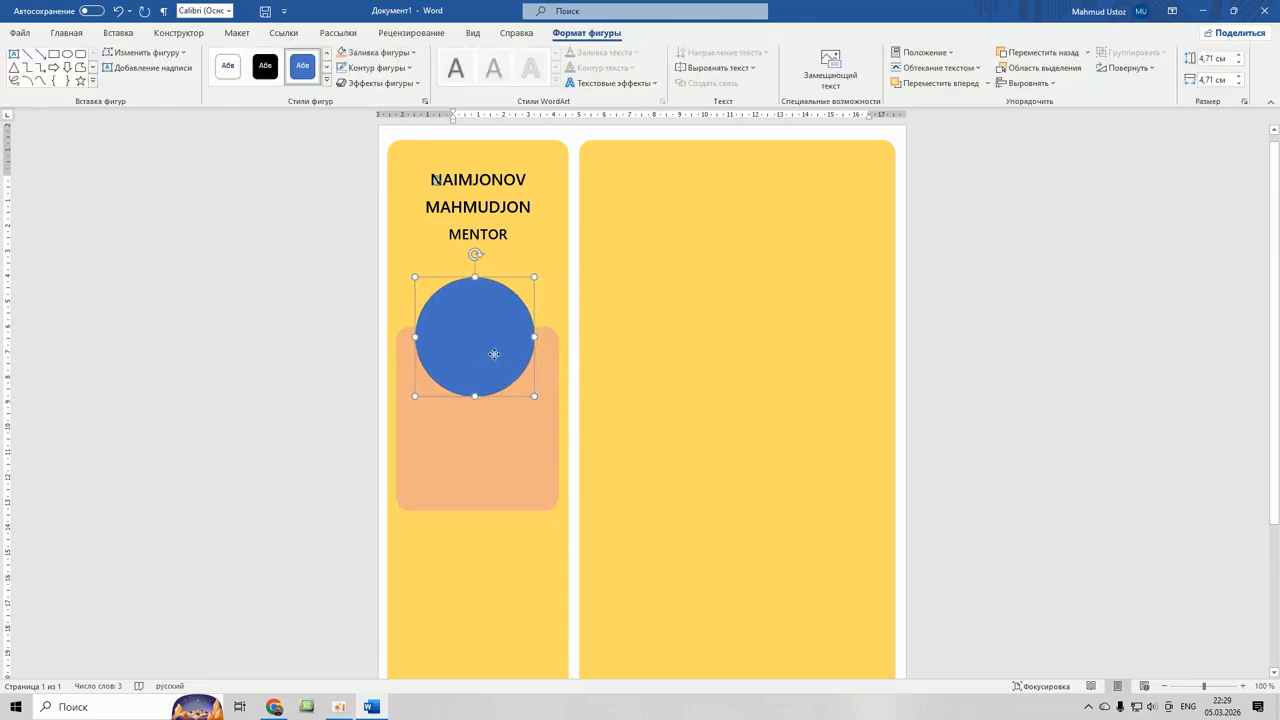
left_click_drag(494, 354, 497, 347)
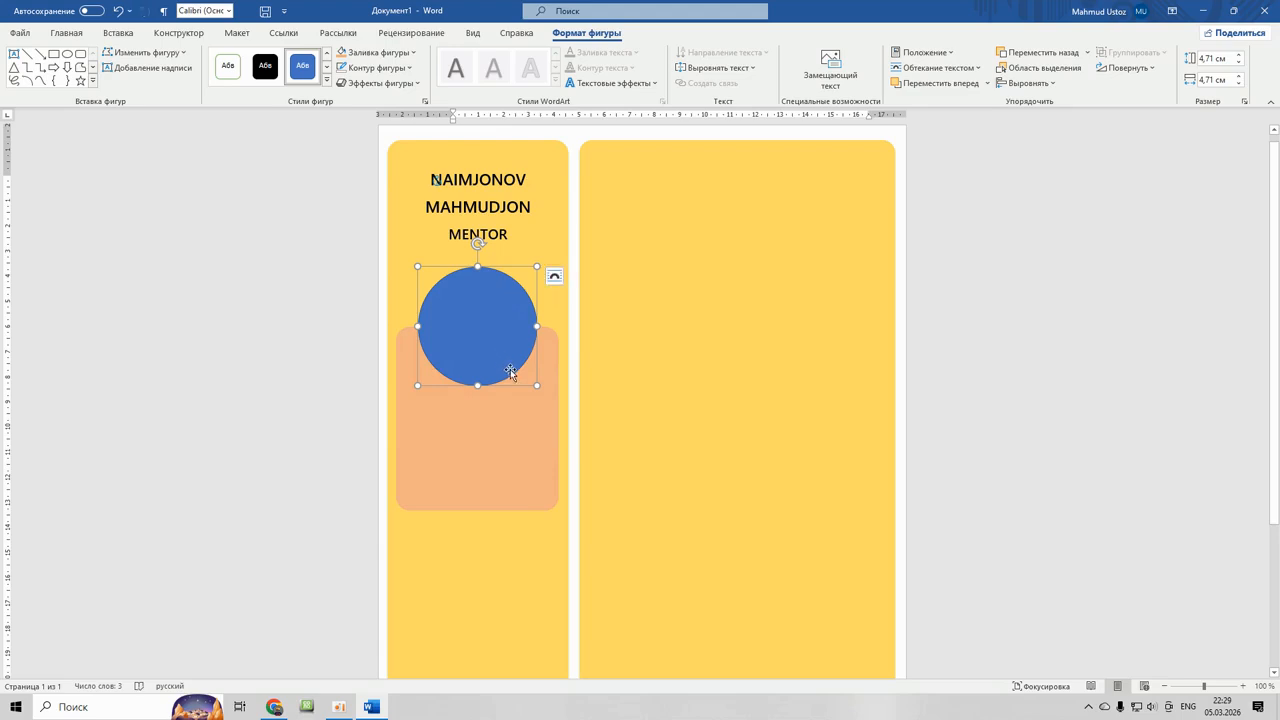
left_click_drag(537, 386, 527, 376)
left_click_drag(482, 322, 488, 325)
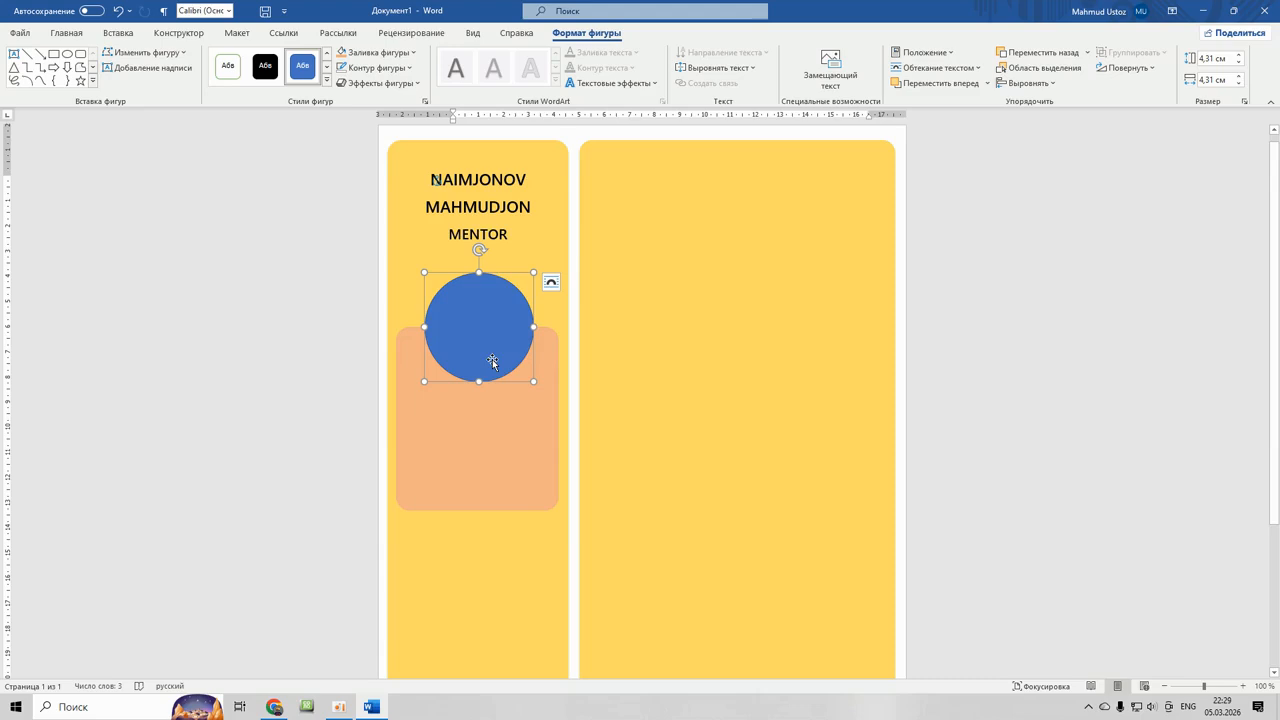
Fill the circle with the logo image named 12 from a Desktop folder.
left_click(388, 54)
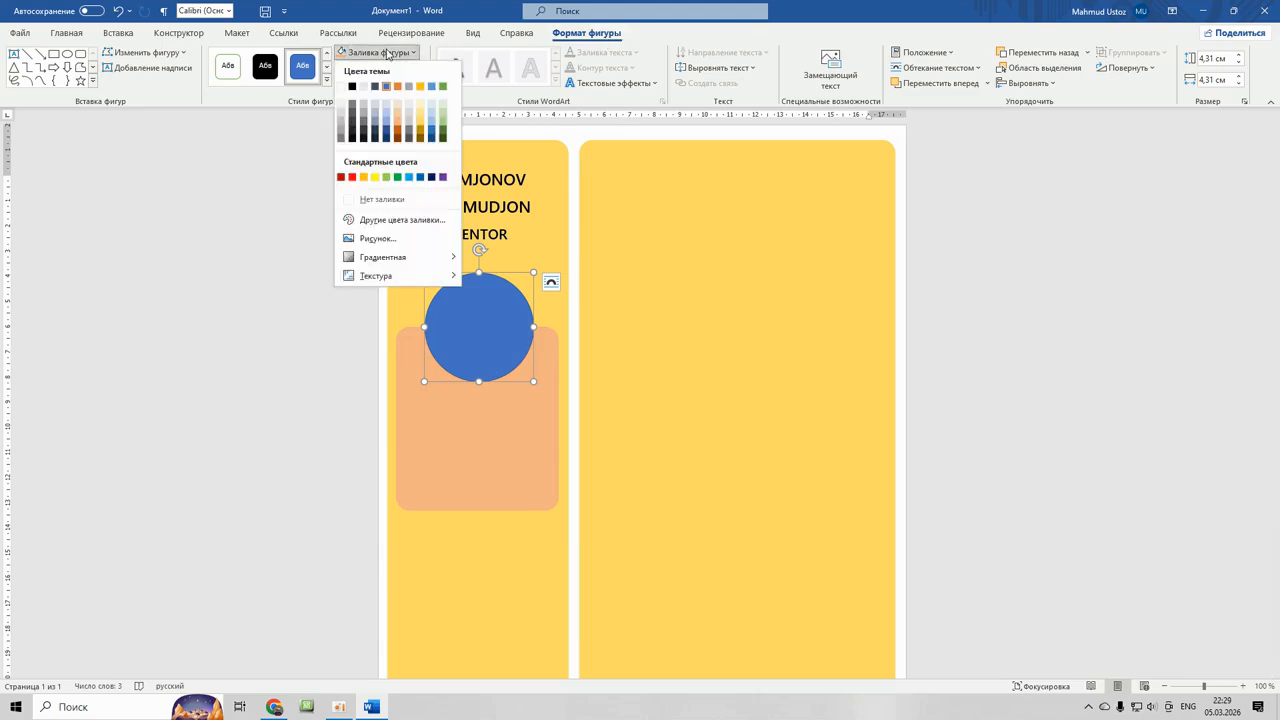
left_click(377, 239)
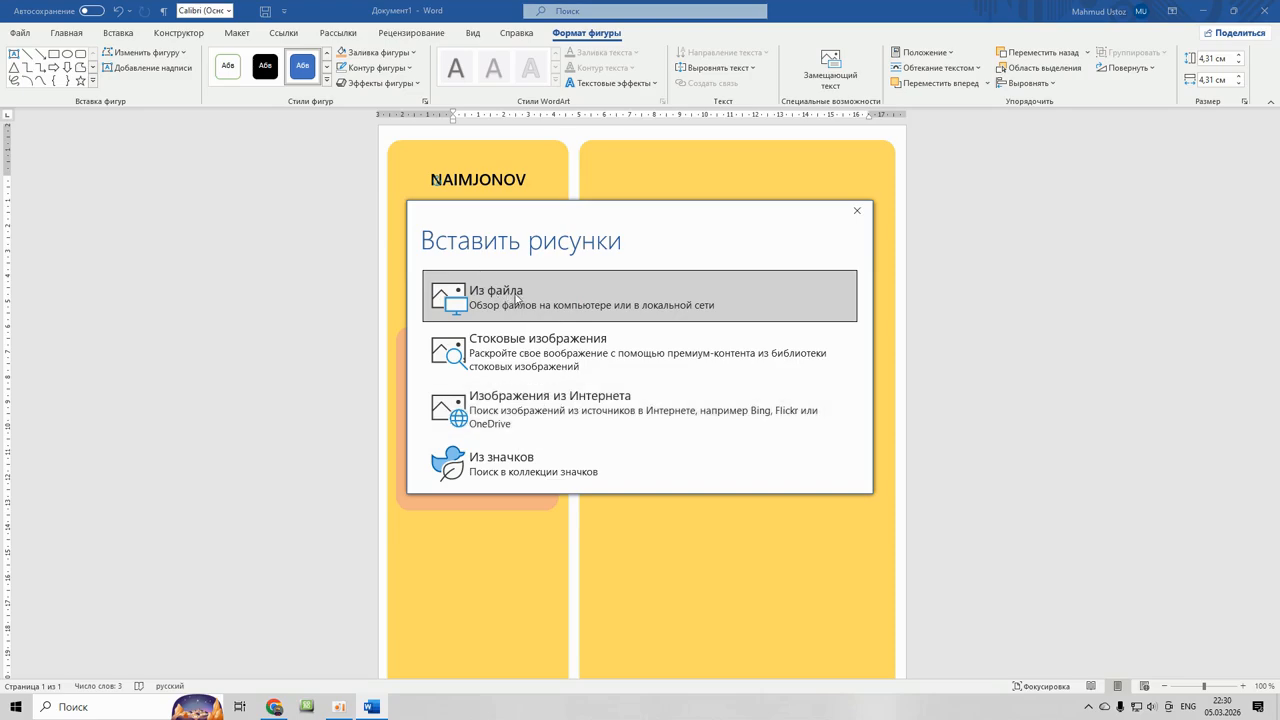
left_click(514, 298)
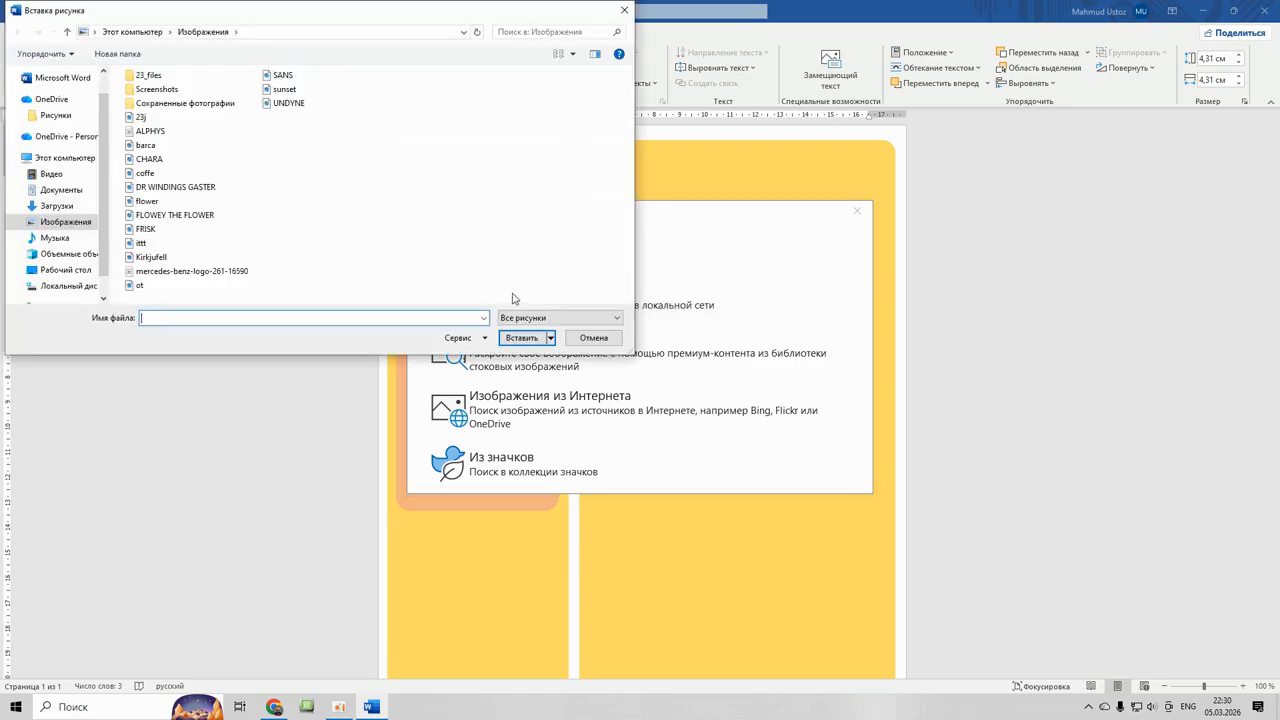
left_click(60, 270)
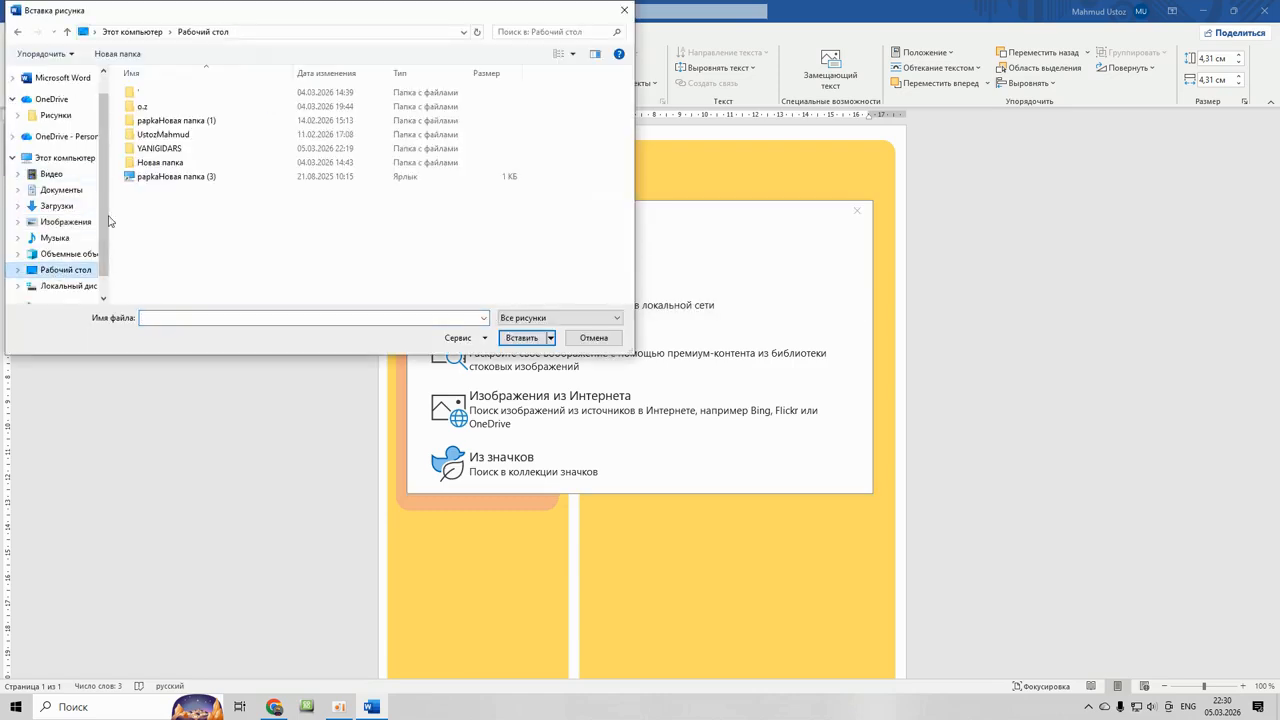
double_click(147, 133)
left_click(229, 100)
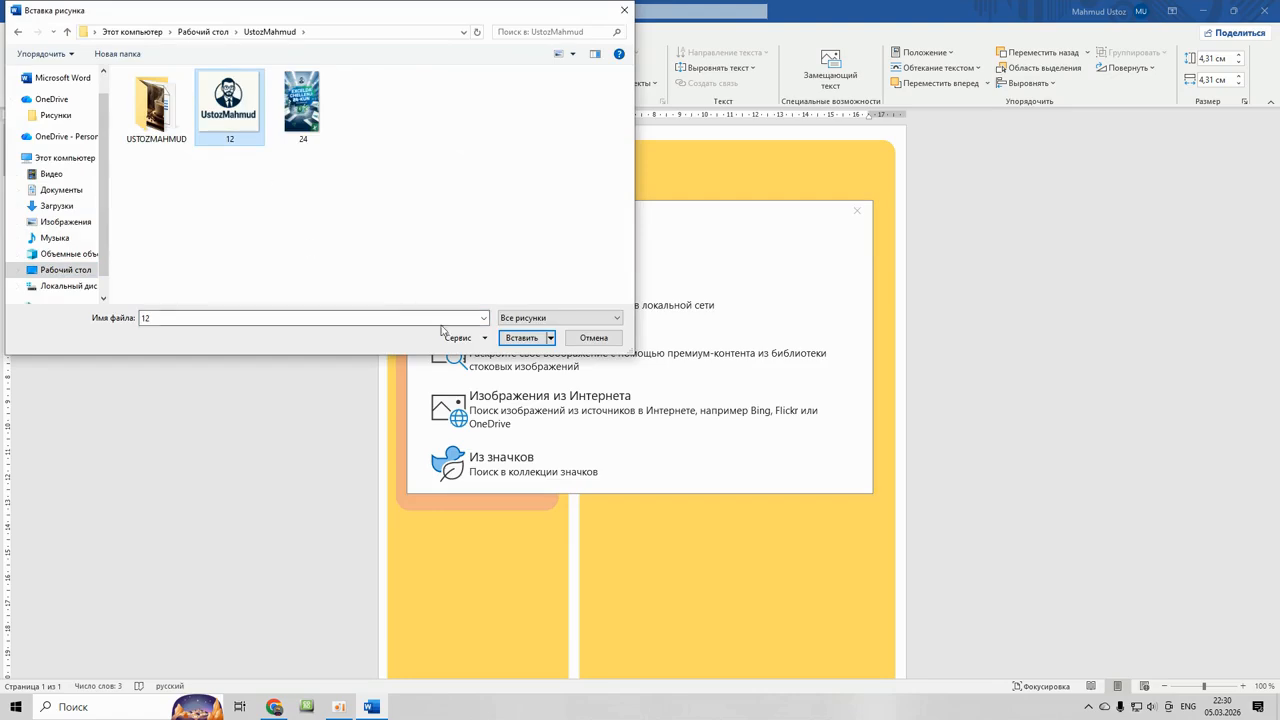
left_click(521, 338)
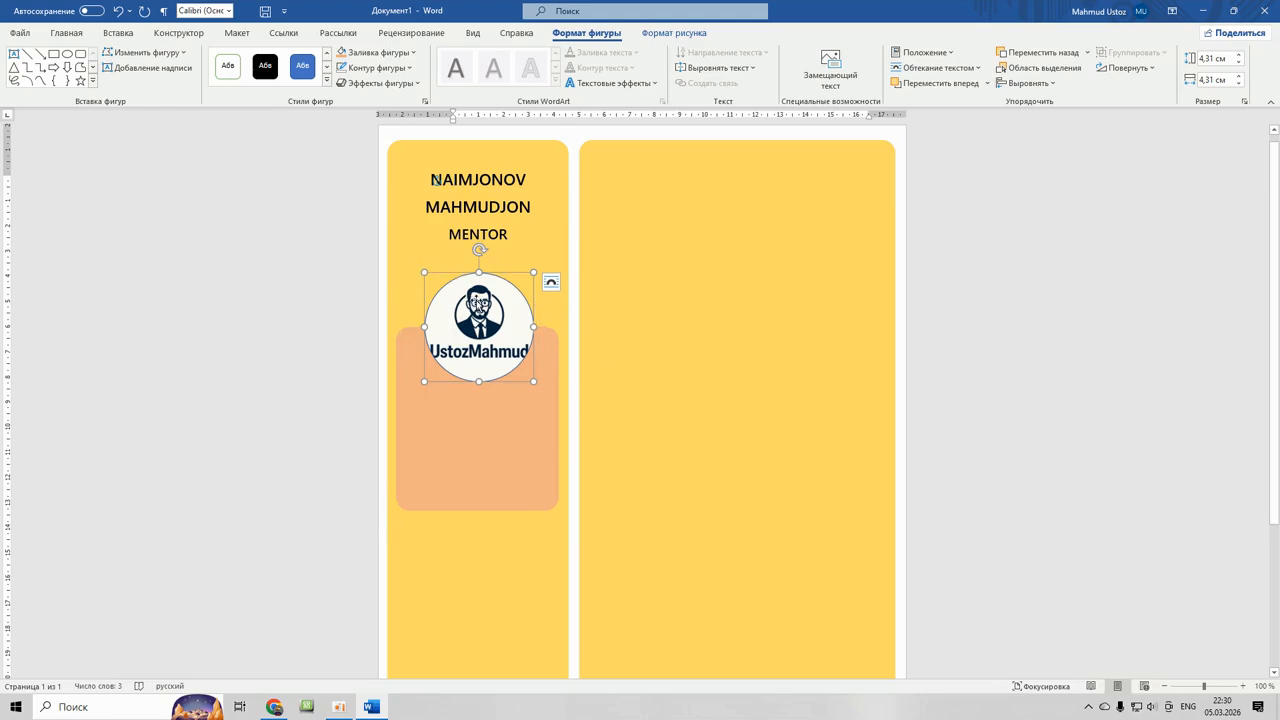
left_click(404, 70)
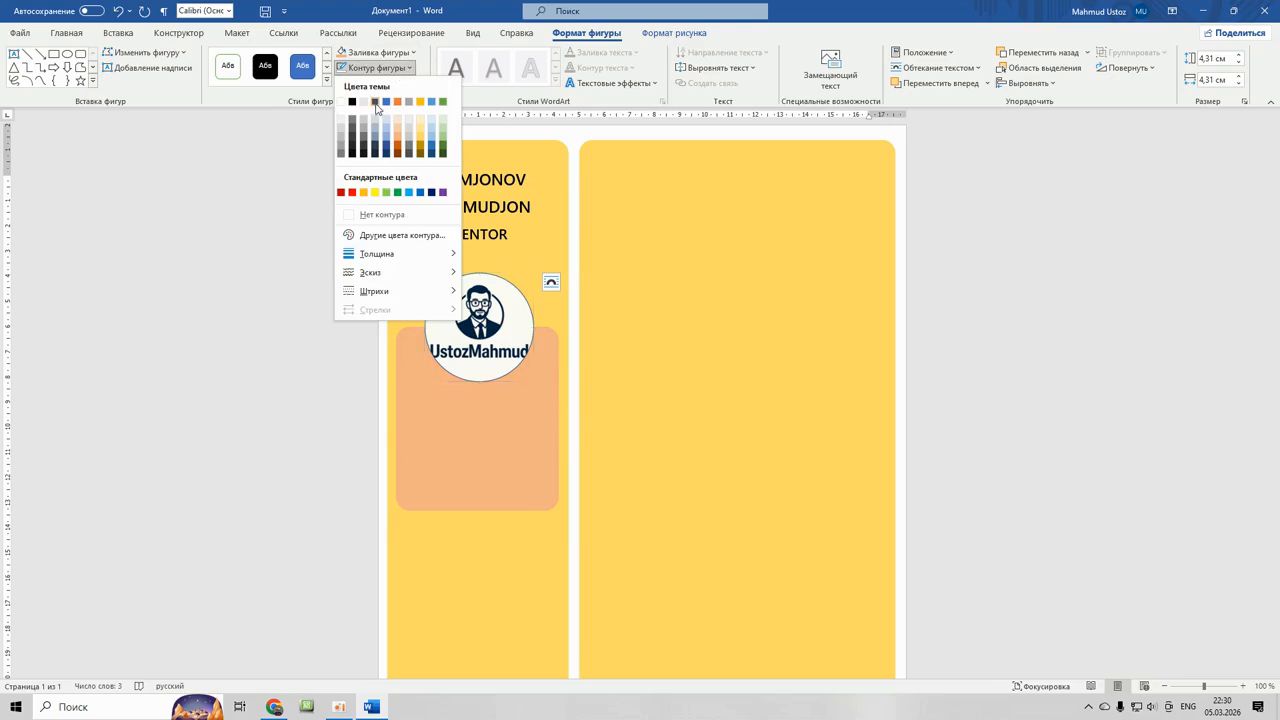
Give the logo circle a dark blue-grey outline 4,5 pt thick.
left_click(375, 102)
left_click(390, 69)
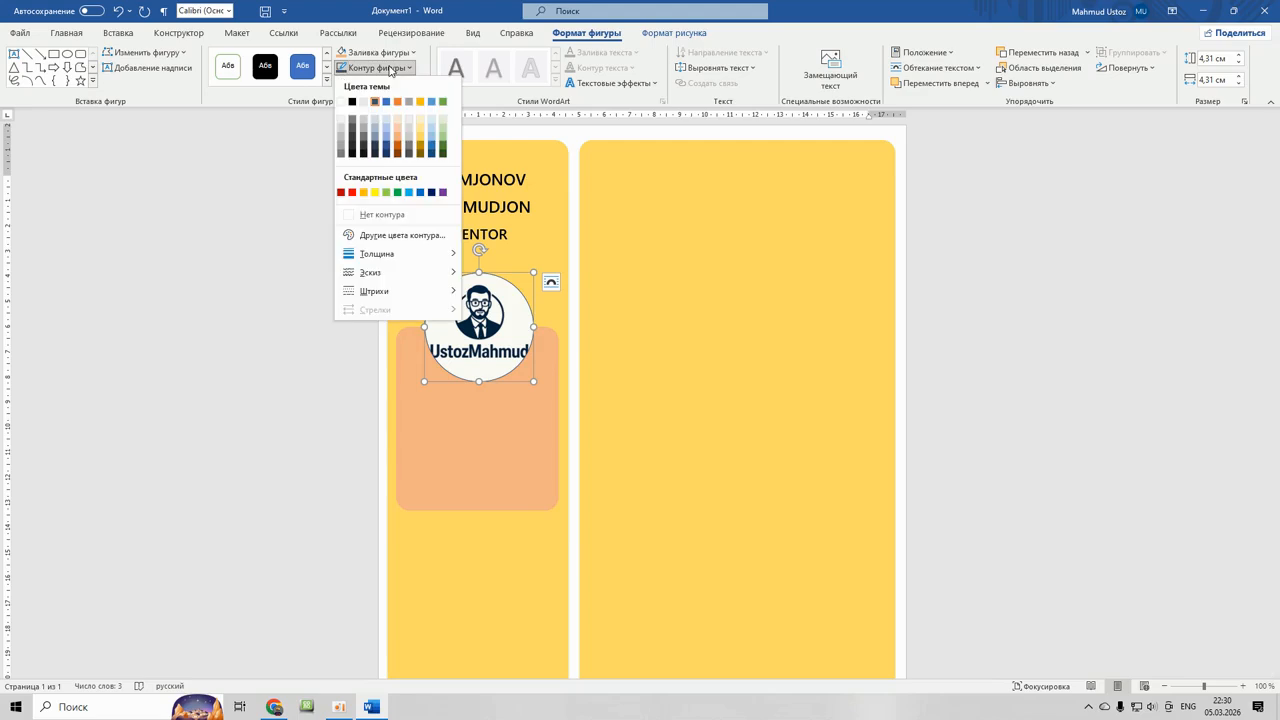
mouse_move(370, 255)
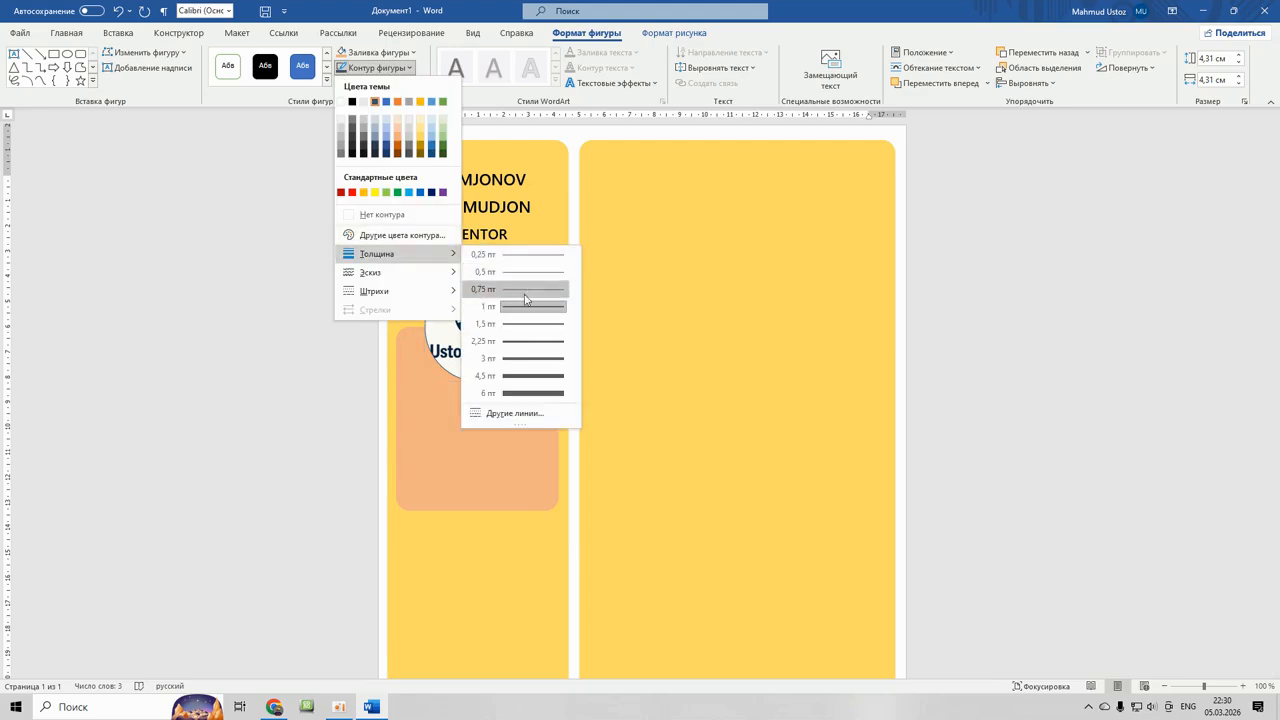
left_click(528, 384)
Stretch the orange panel under the photo downward to make it taller.
left_click(529, 416)
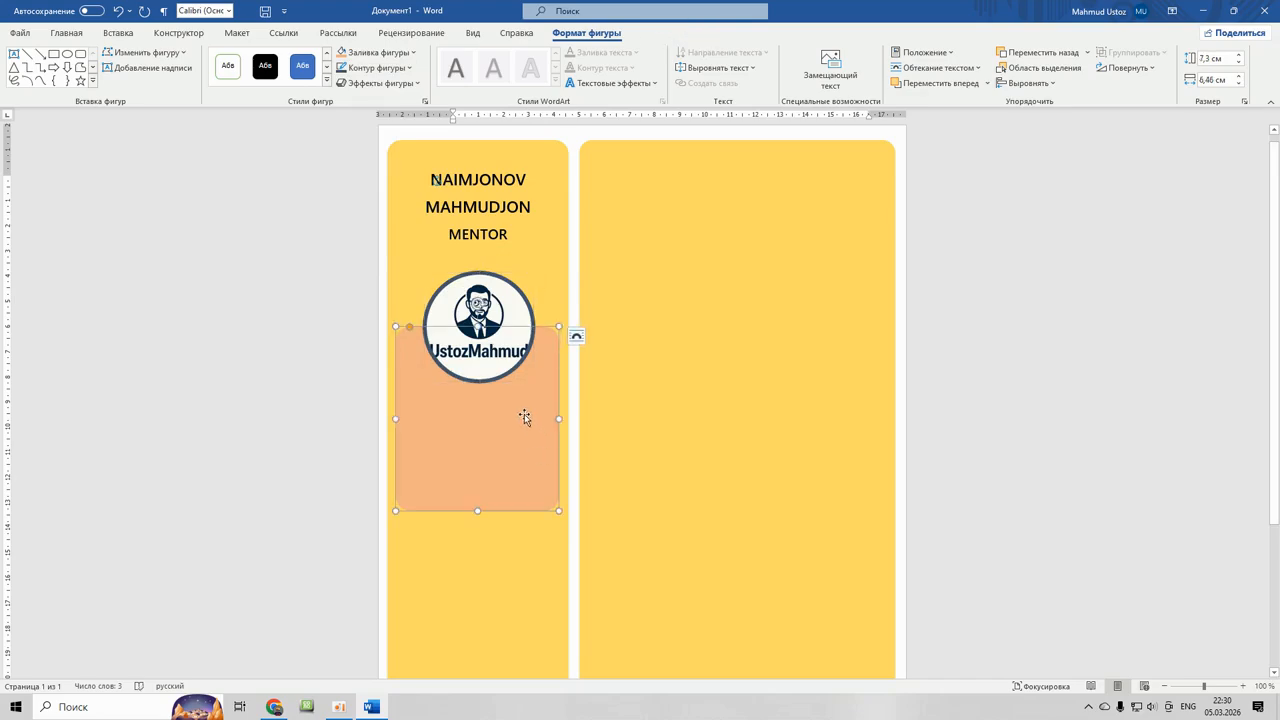
left_click(589, 278)
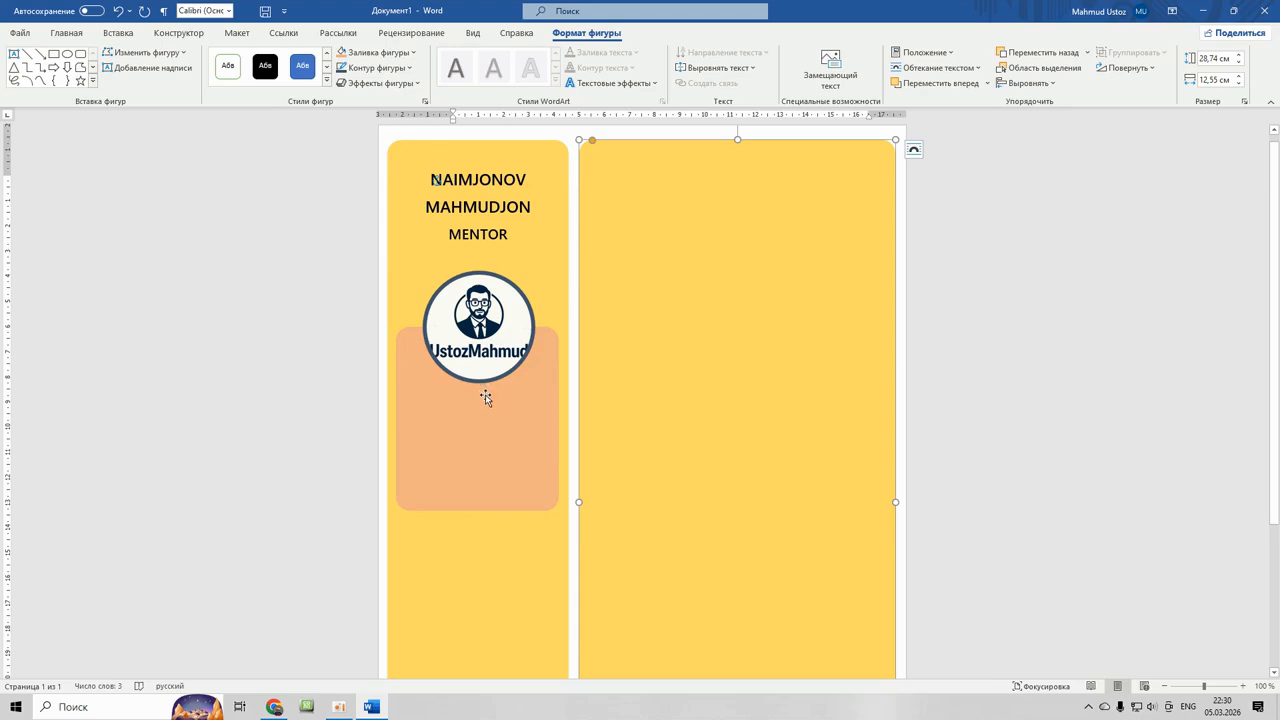
scroll(488, 422, "down", 3)
scroll(488, 422, "up", 2)
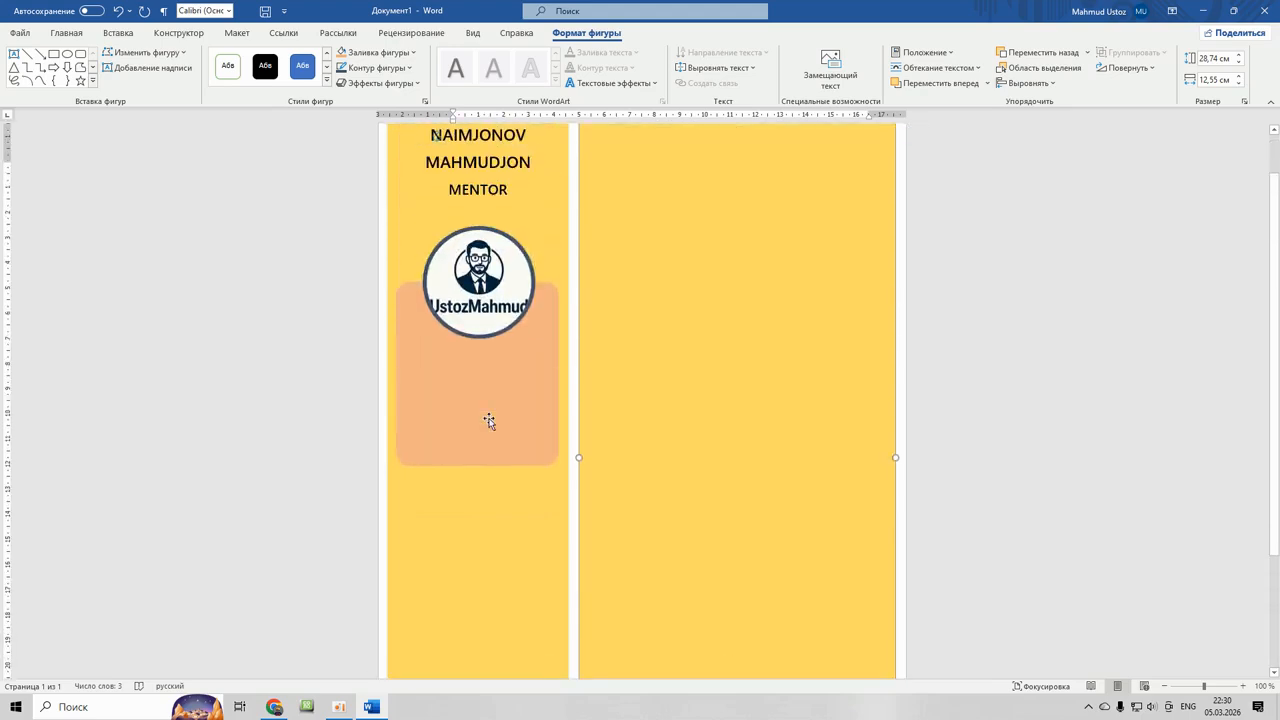
left_click(487, 421)
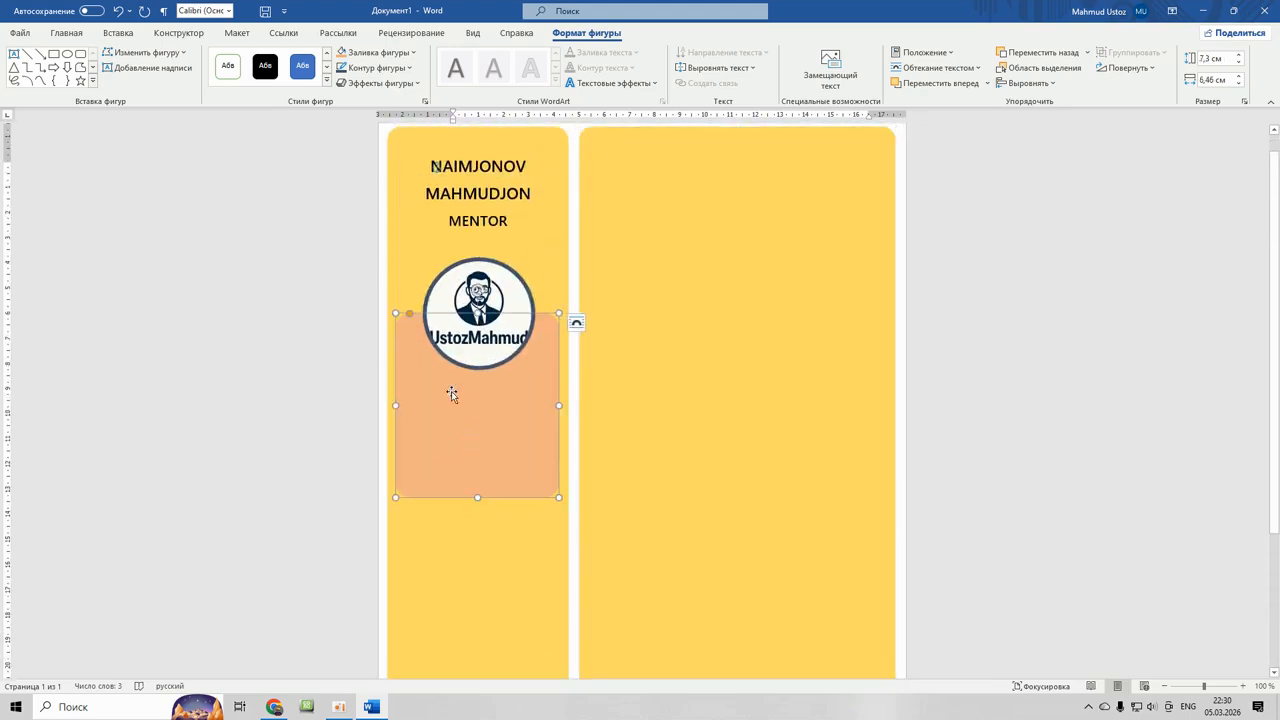
left_click_drag(478, 497, 479, 530)
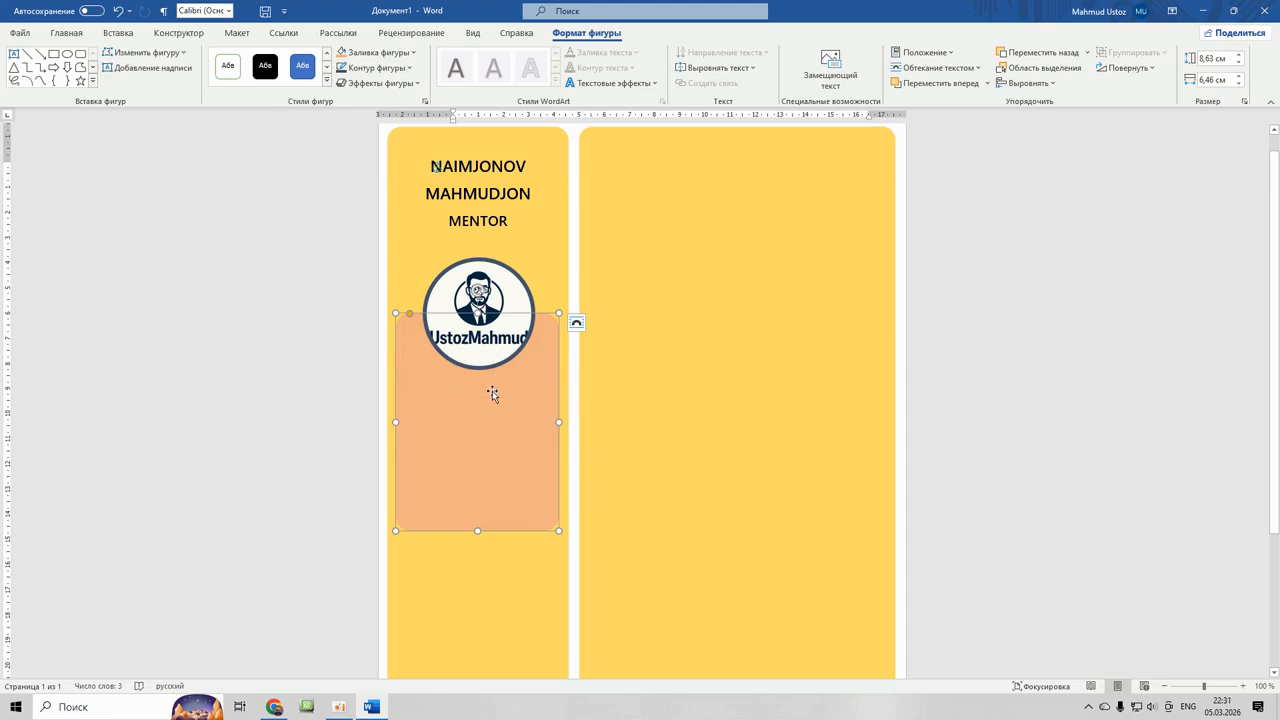
left_click(507, 219)
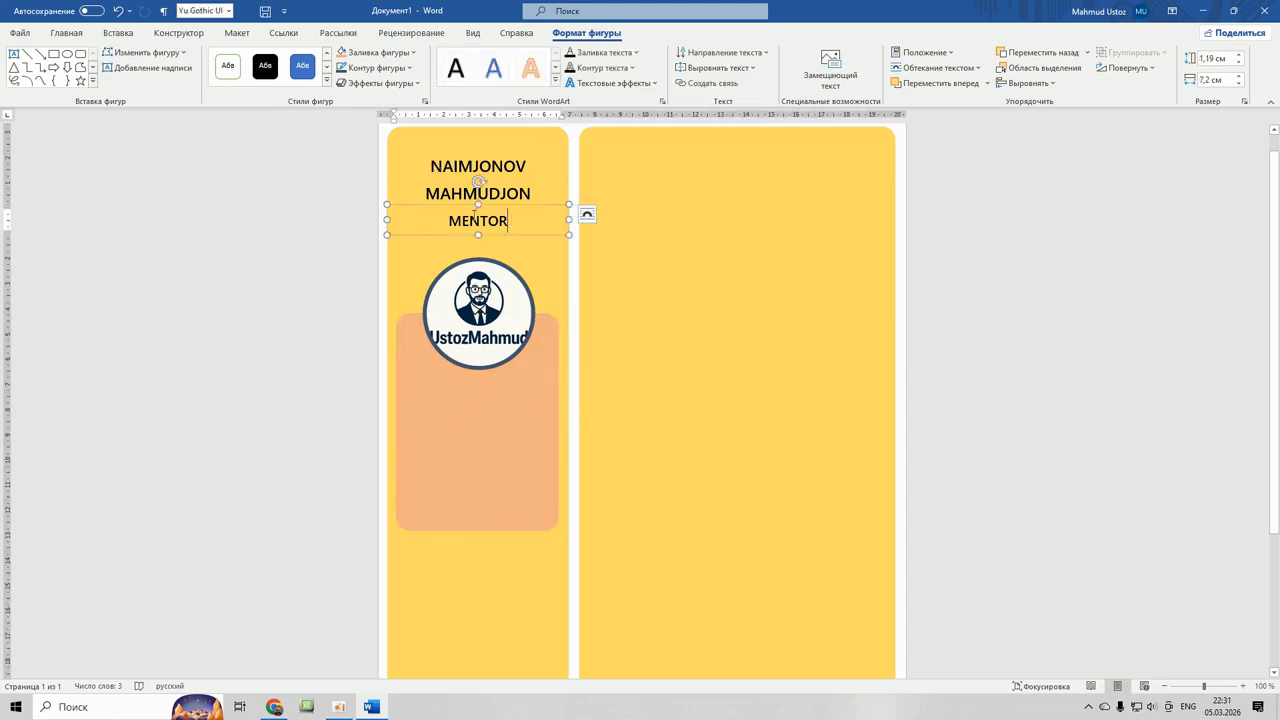
Duplicate the MENTOR text box and place a narrowed copy below the logo.
left_click(500, 206)
key("ctrl+c")
key("ctrl+v")
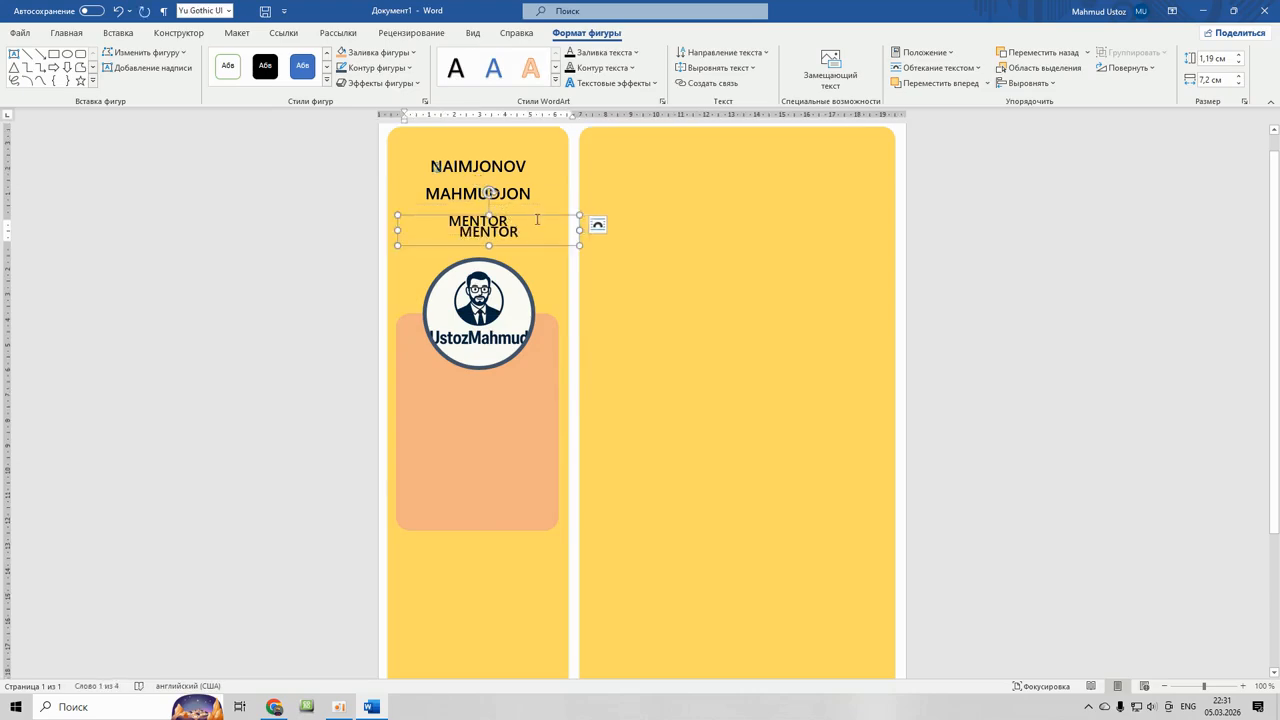
left_click_drag(537, 219, 558, 394)
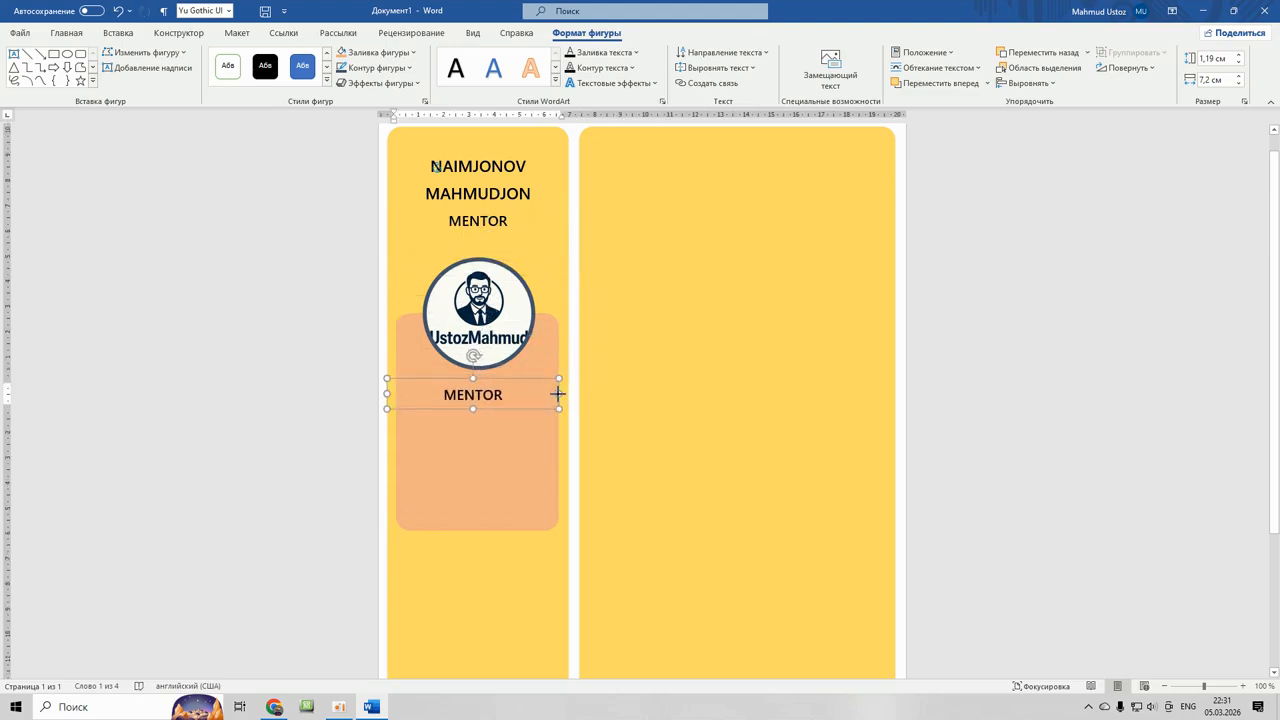
left_click_drag(388, 393, 391, 394)
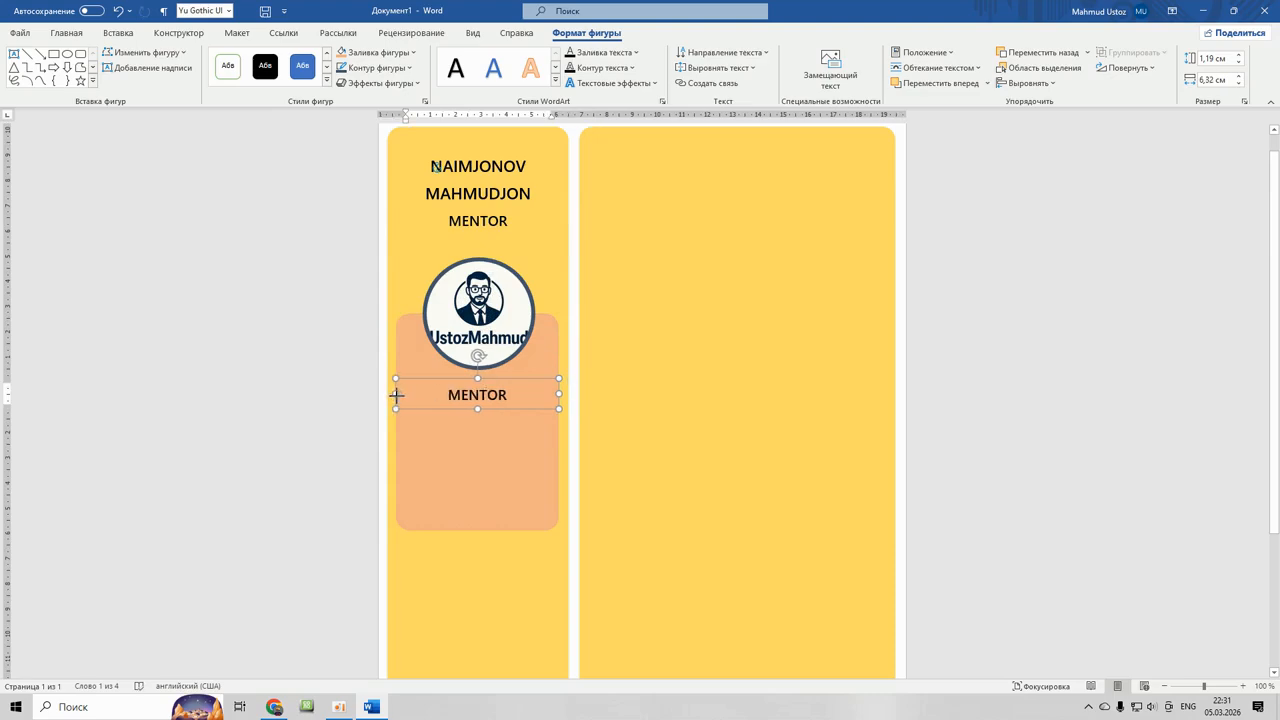
left_click_drag(511, 375, 511, 372)
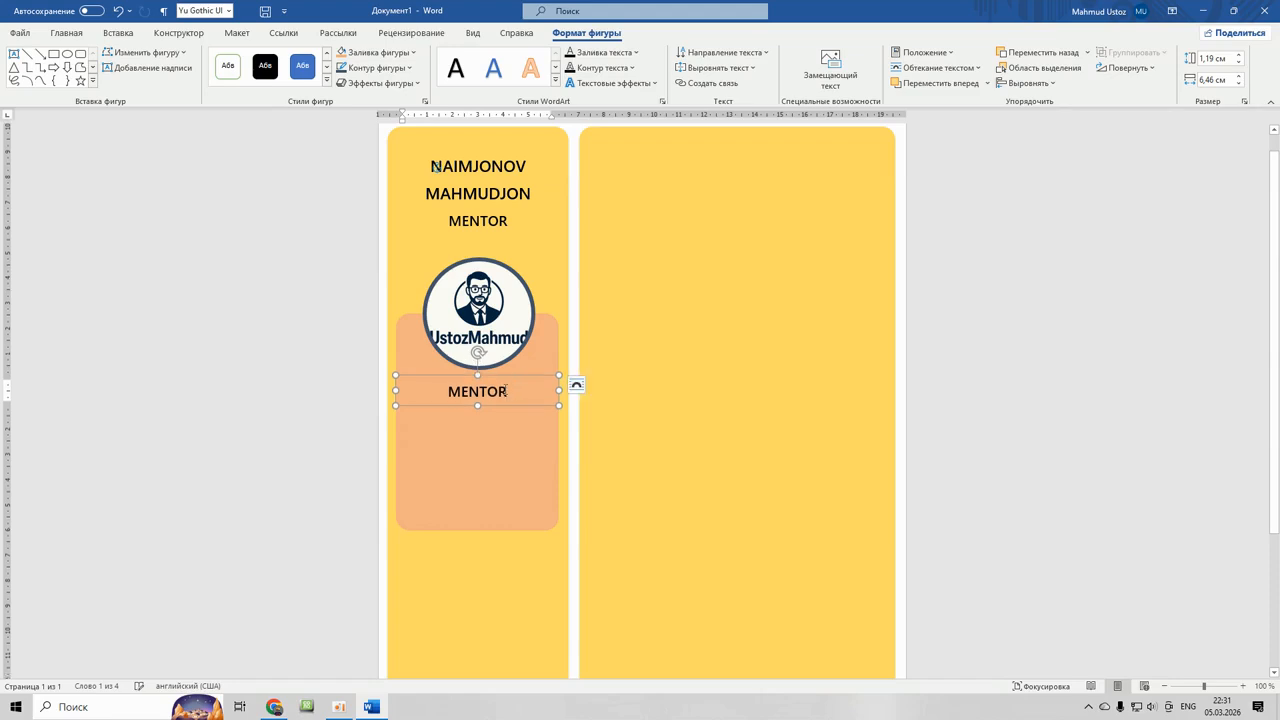
Retype the duplicate's text as MEN HAQIMDA.
left_click(517, 400)
key("BackSpace")
key("BackSpace")
key("BackSpace")
key("BackSpace")
key("BackSpace")
key("BackSpace")
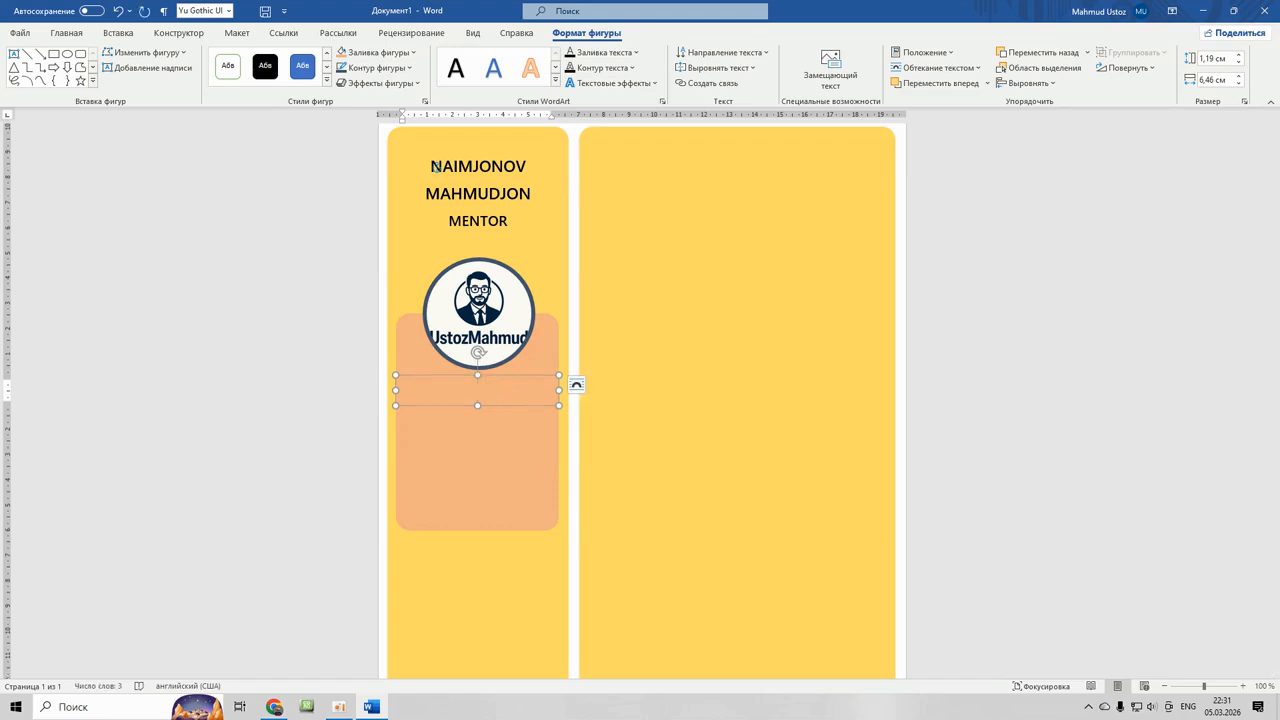
type("MEN HAQIMDA")
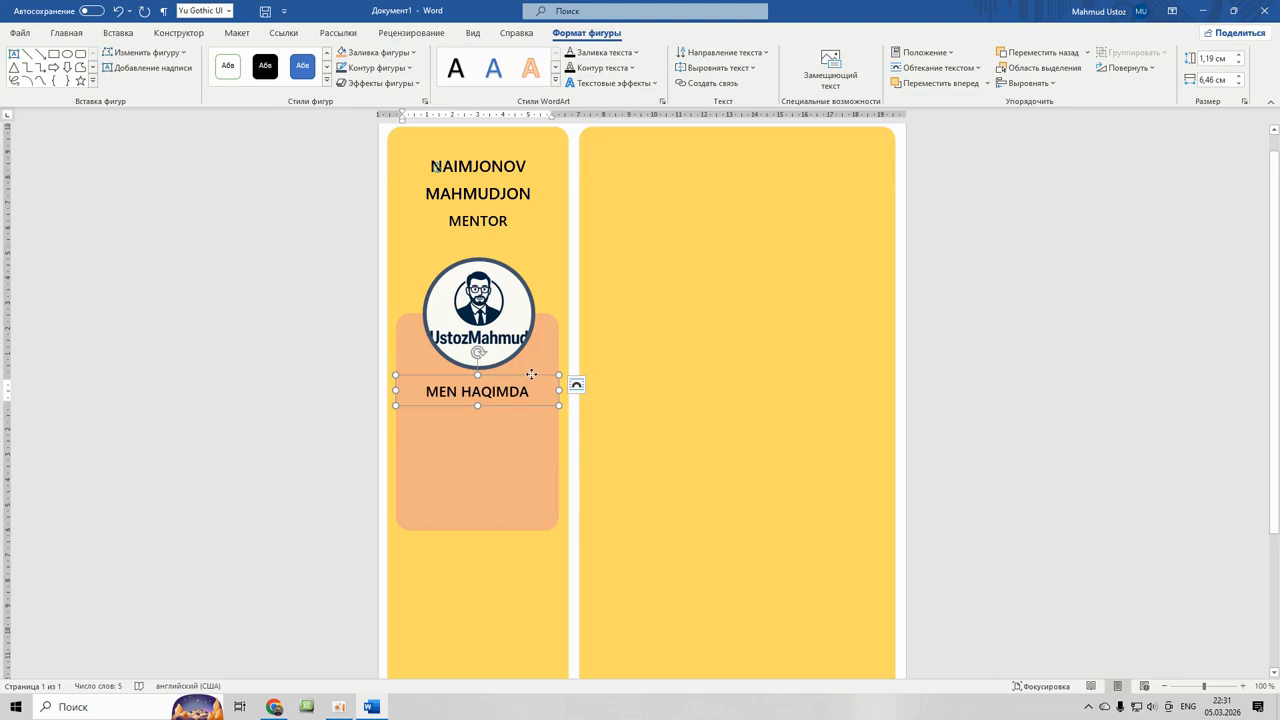
left_click(499, 424)
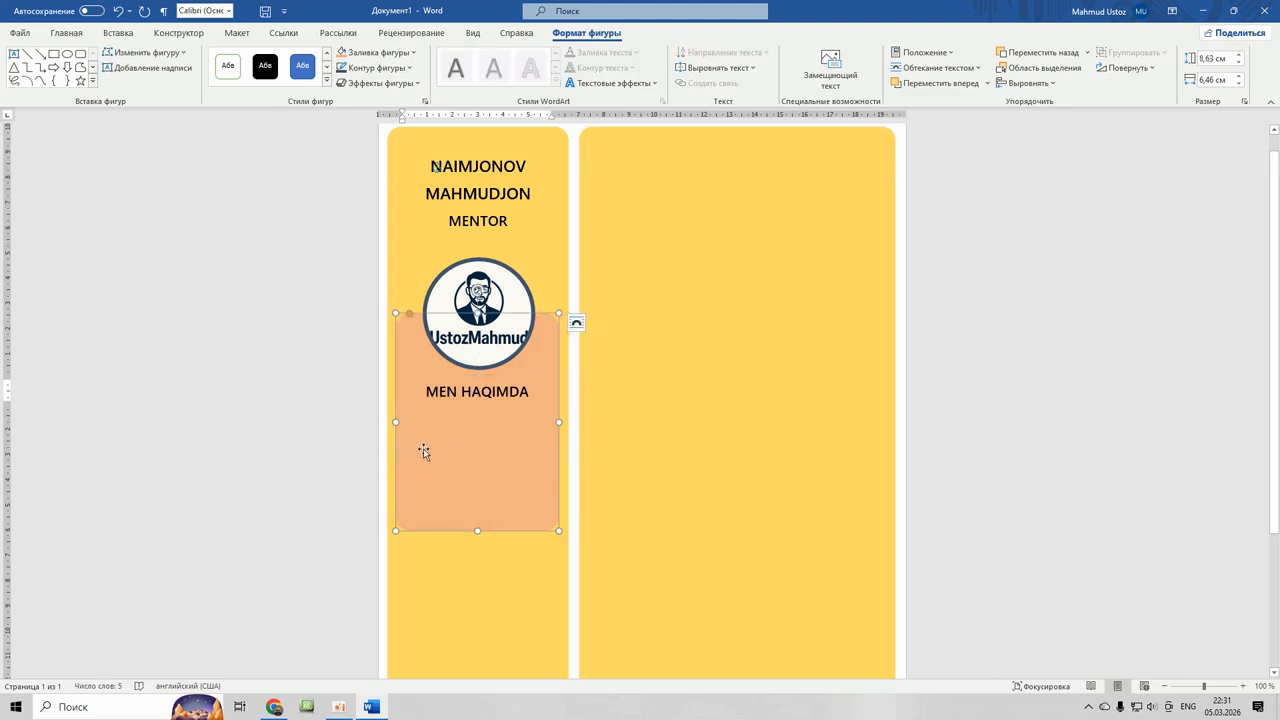
Draw a text box below MEN HAQIMDA and set its font to Times New Roman.
left_click(16, 56)
mouse_move(411, 408)
left_mouse_down()
mouse_move(520, 517)
mouse_move(547, 521)
left_mouse_up()
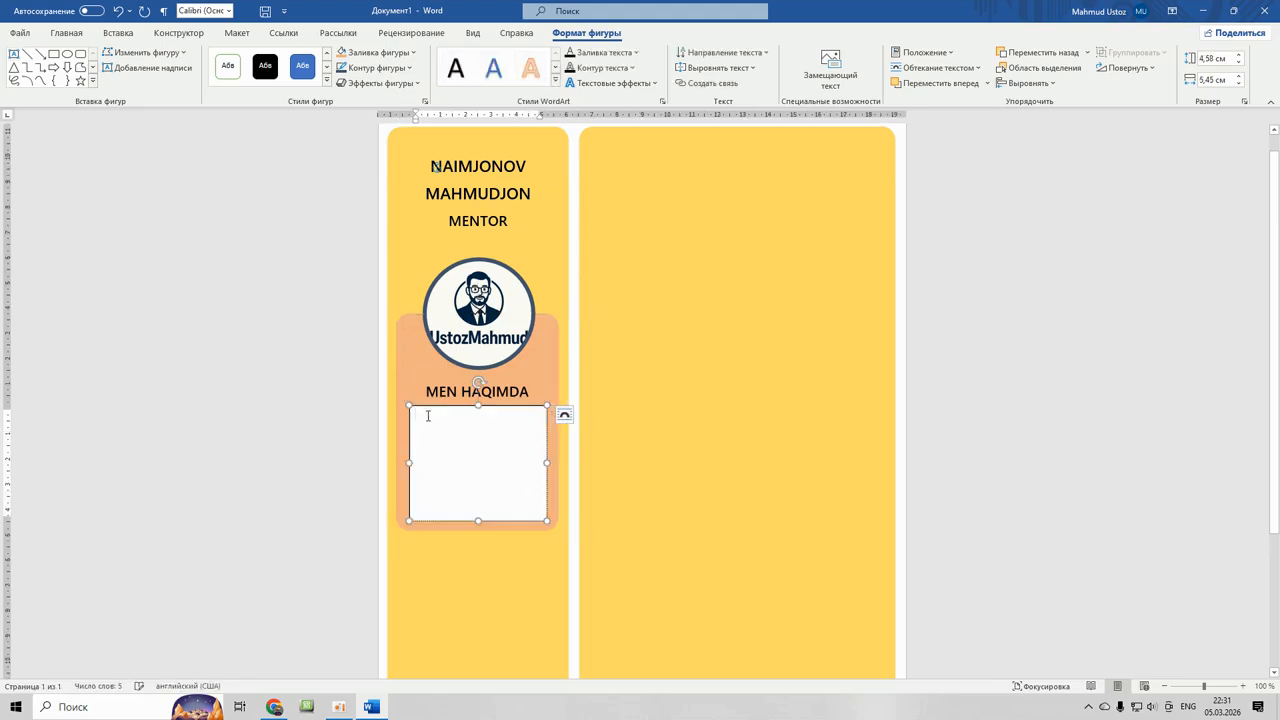
left_click(66, 32)
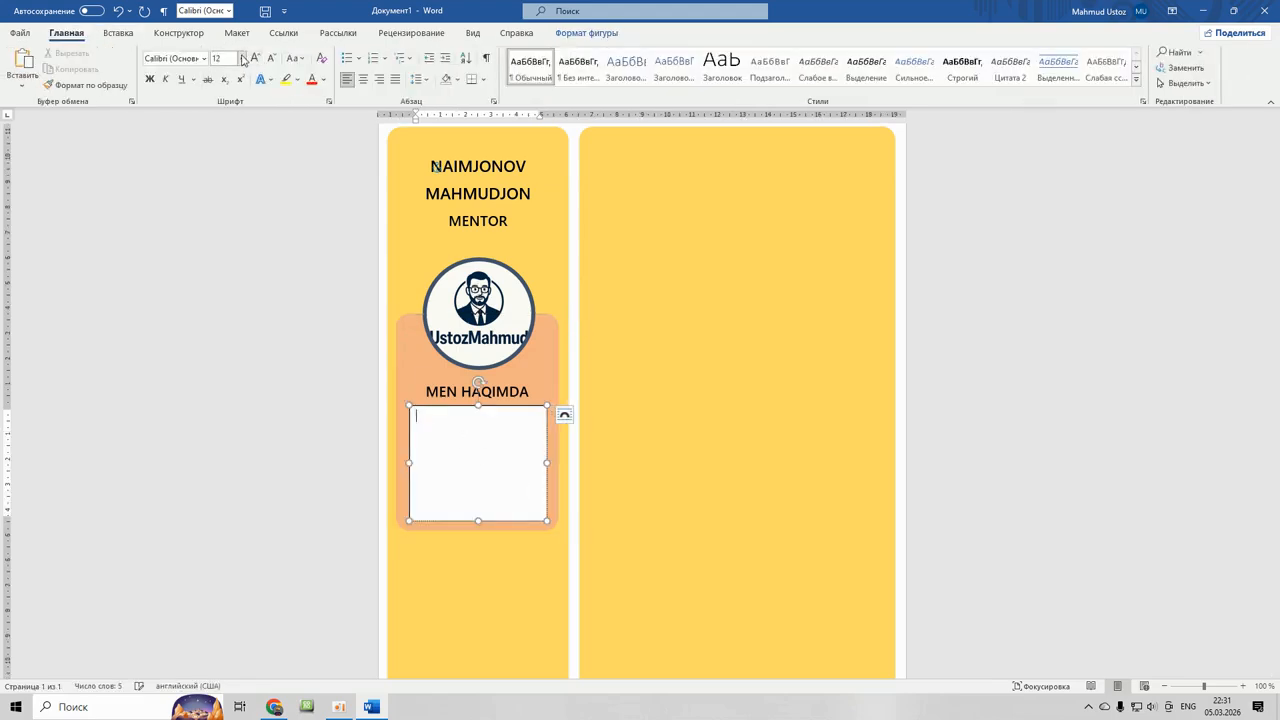
left_click(204, 58)
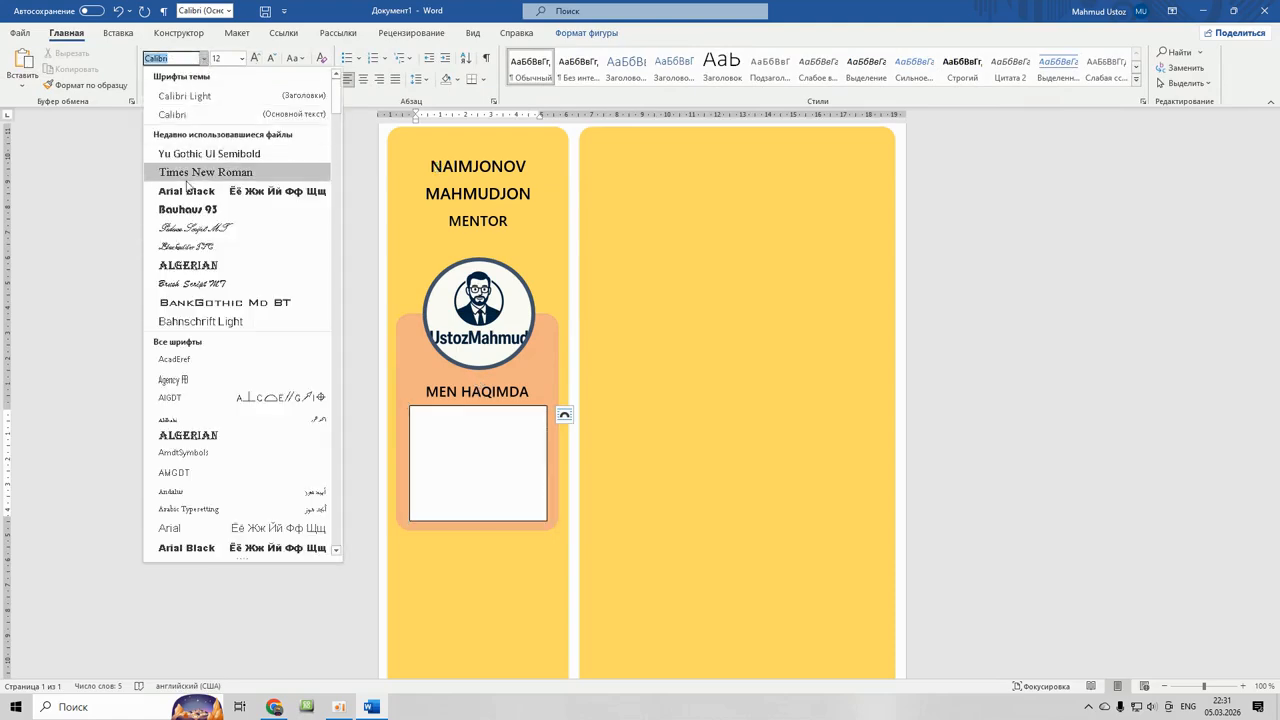
left_click(187, 176)
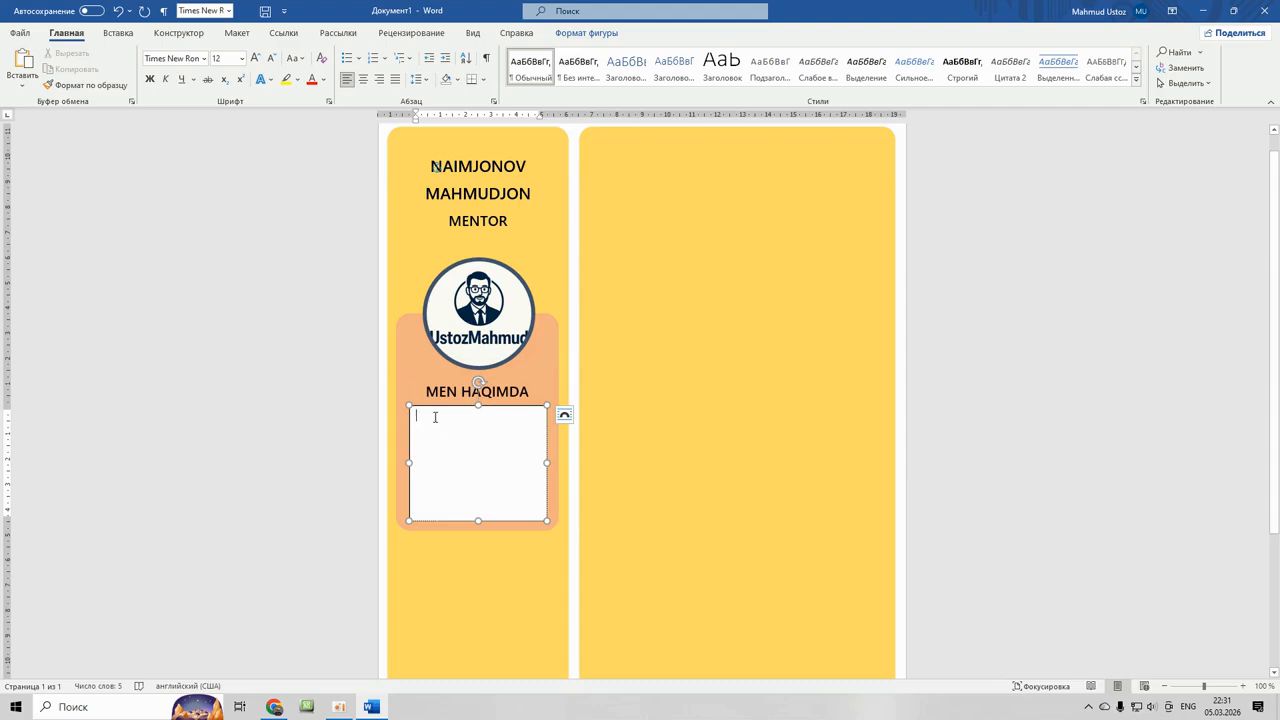
Type the traits Qiziquvchan and Tirishqoq on separate lines and continue the list.
type("Qiziq")
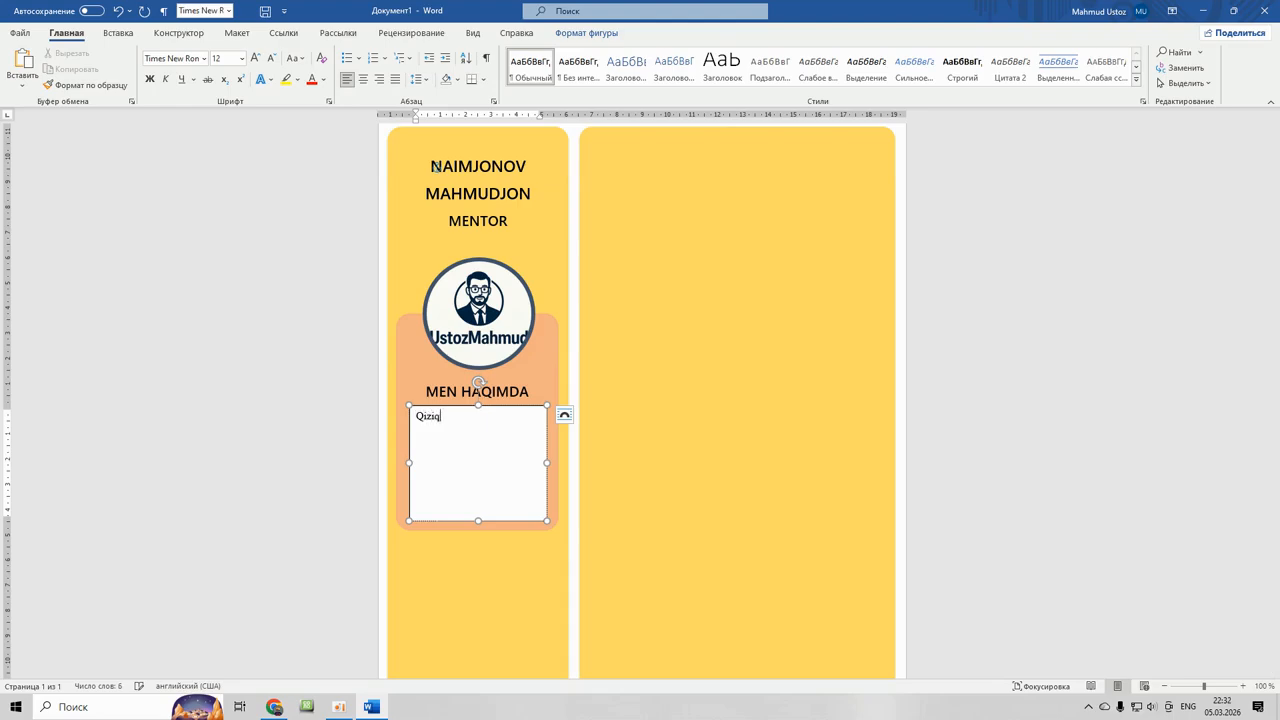
type("uvchan")
key("Return")
type("Tirishqoq")
key("Return")
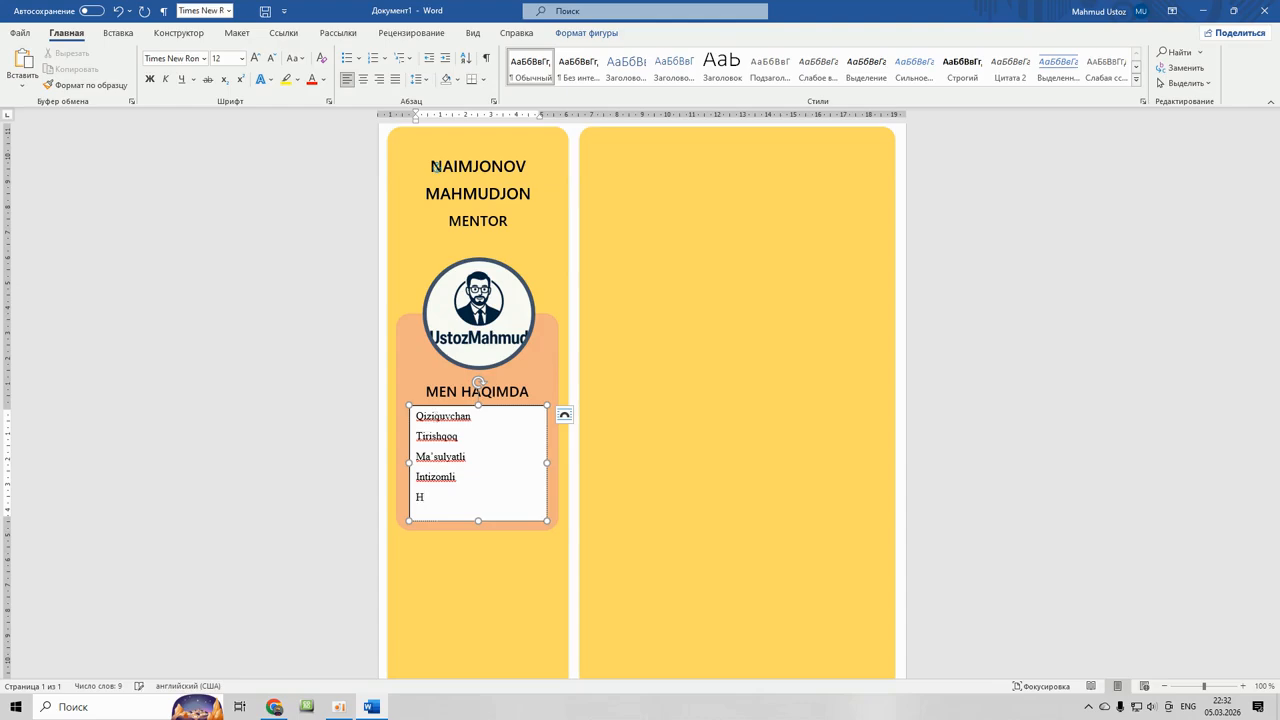
type("azilkash")
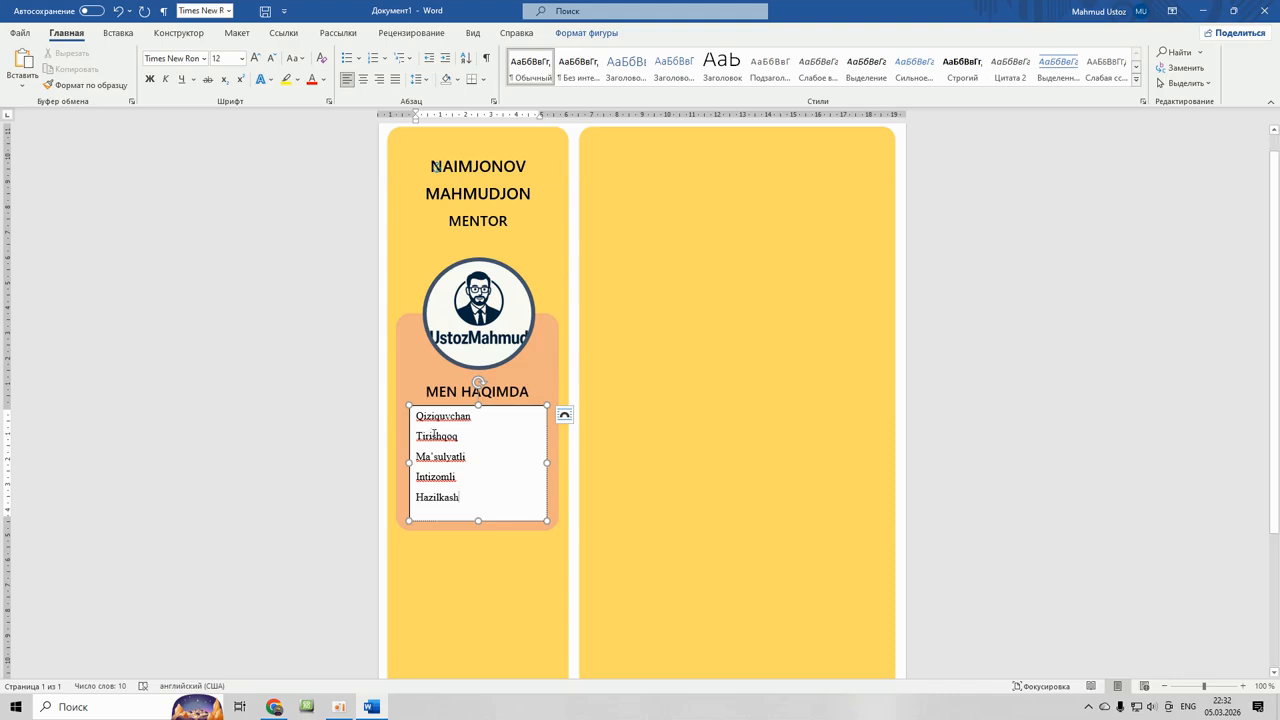
Make the five trait lines 14 pt with arrow bullets and a reduced indent.
left_click_drag(466, 505, 414, 412)
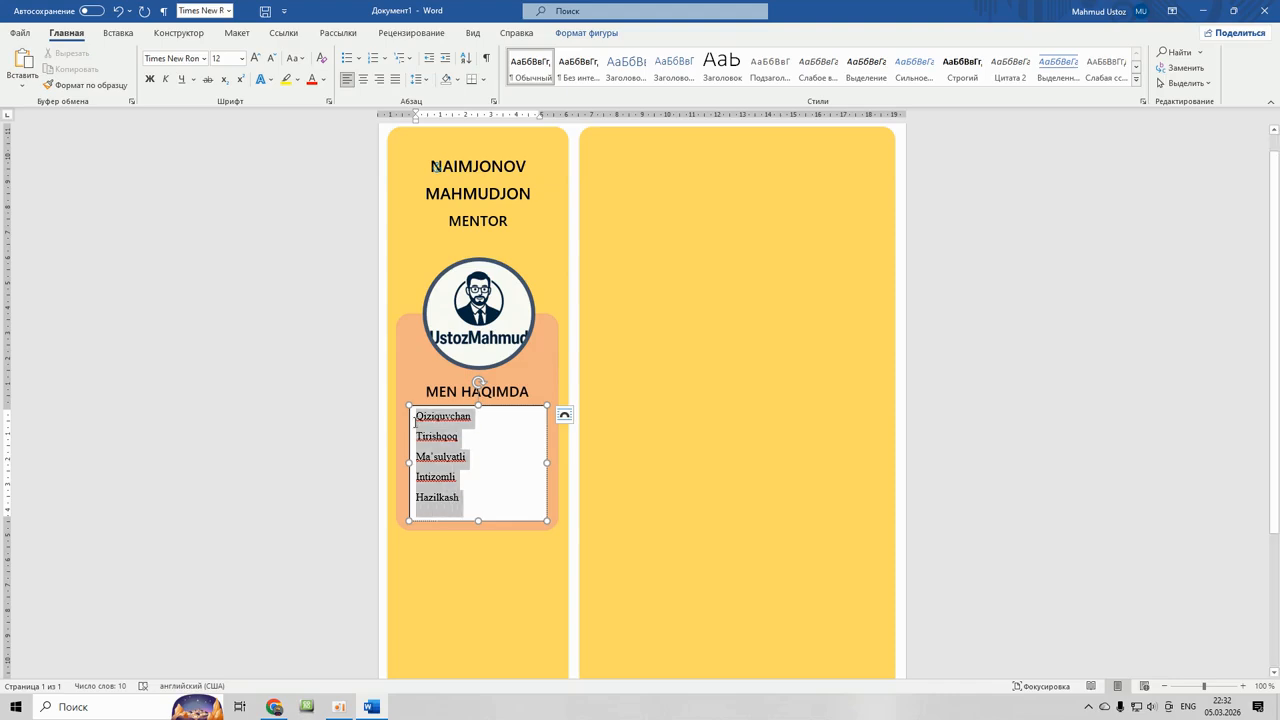
left_click(254, 58)
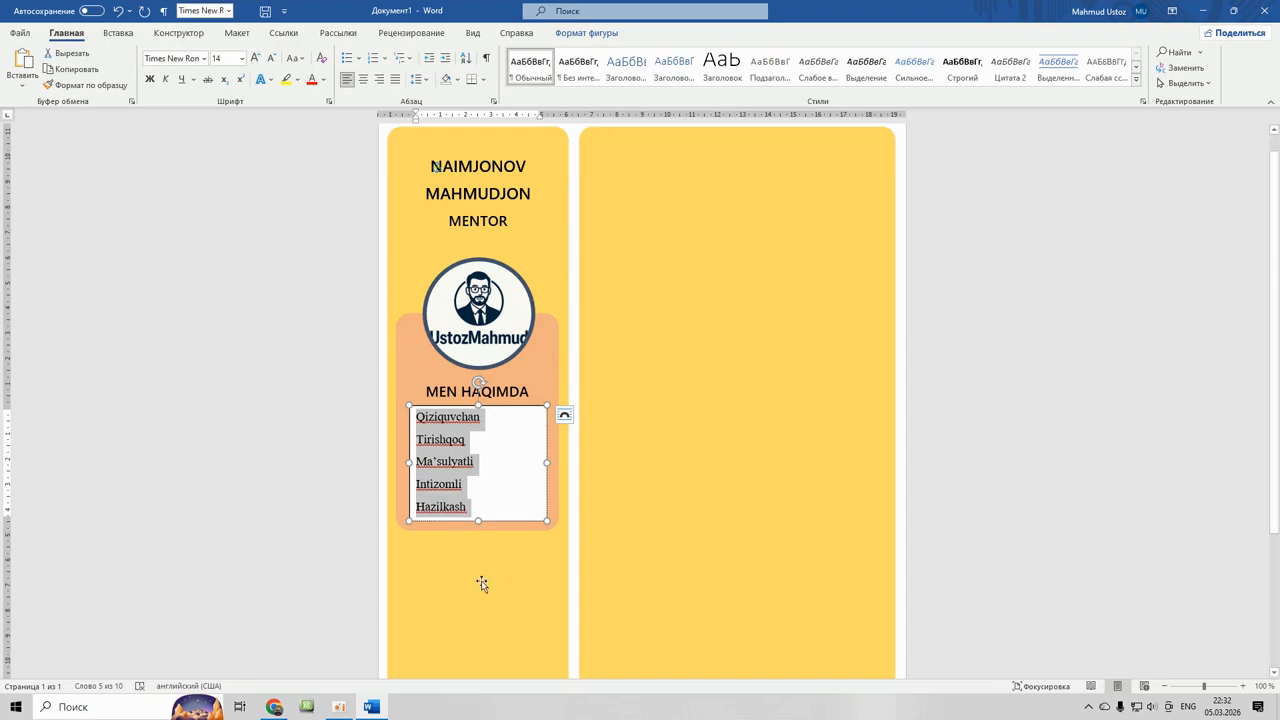
left_click(498, 444)
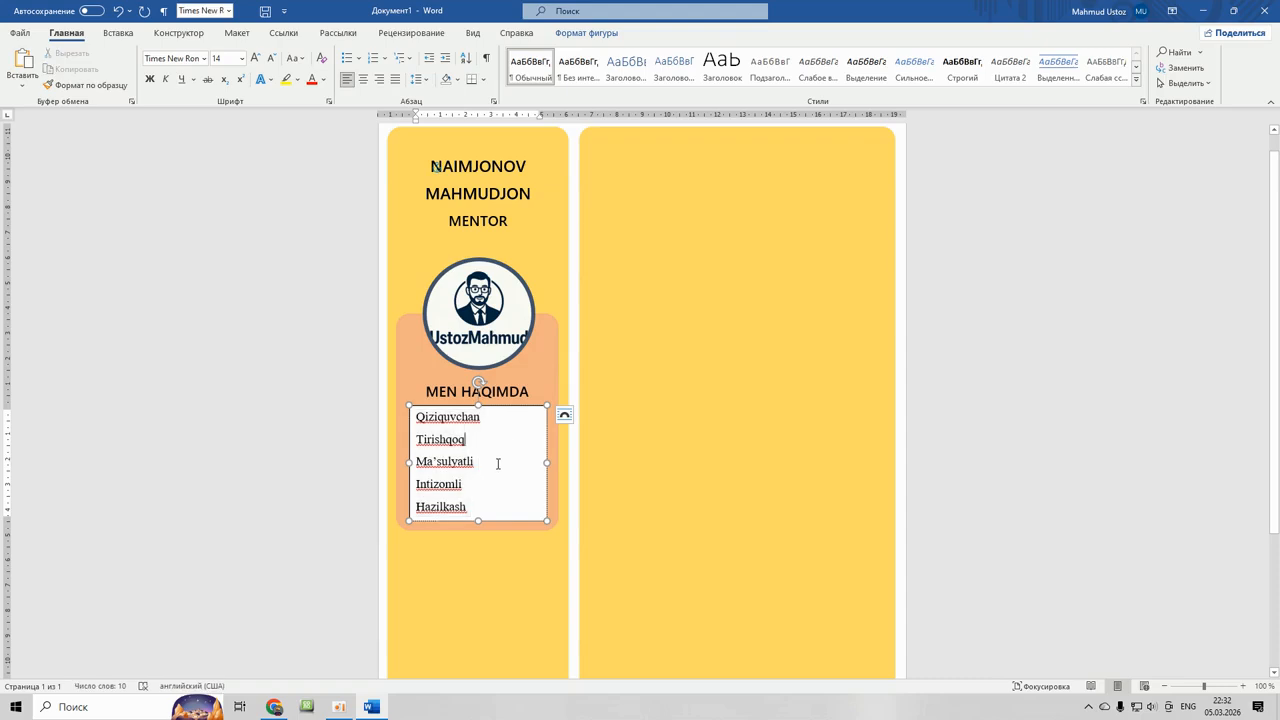
left_click_drag(470, 509, 414, 414)
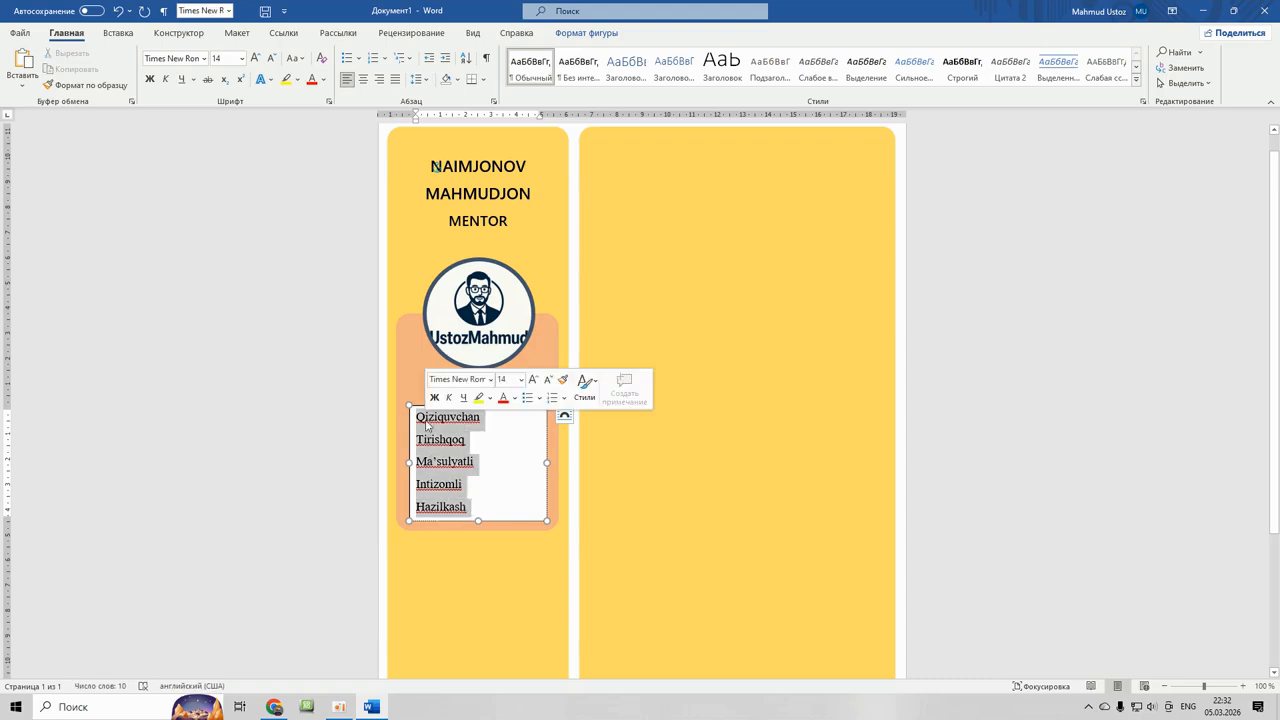
left_click(358, 58)
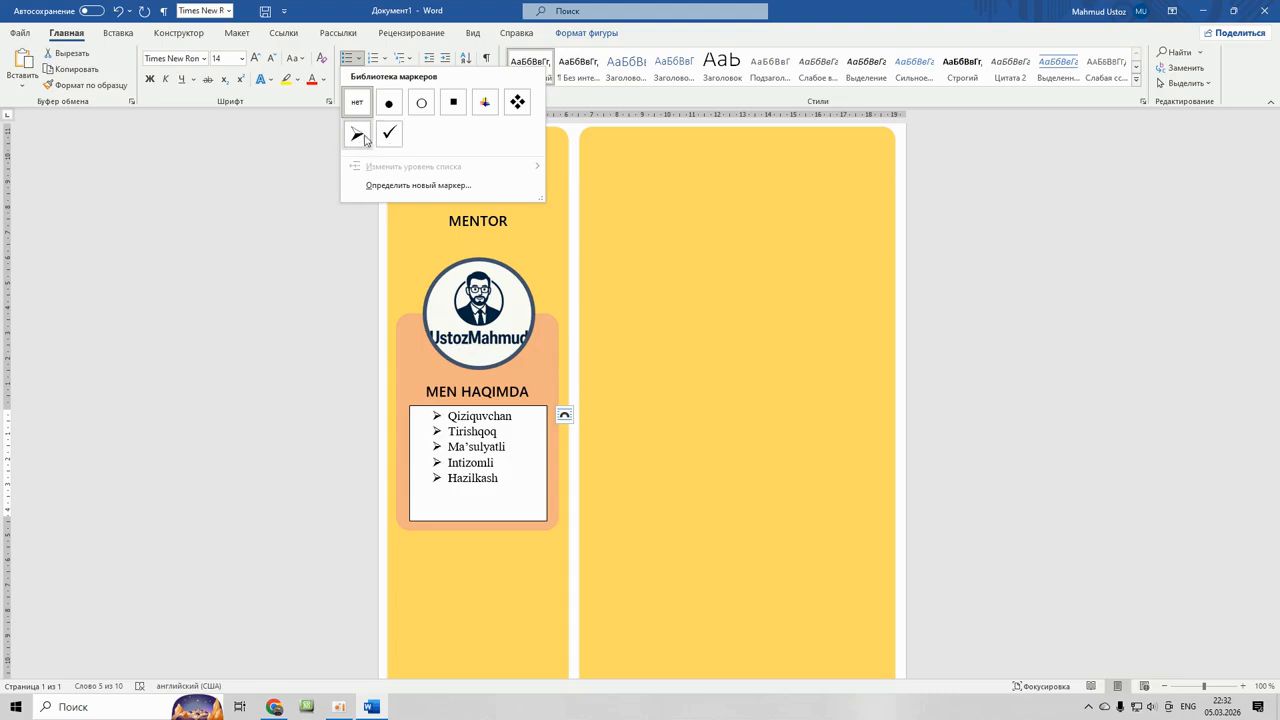
left_click(365, 137)
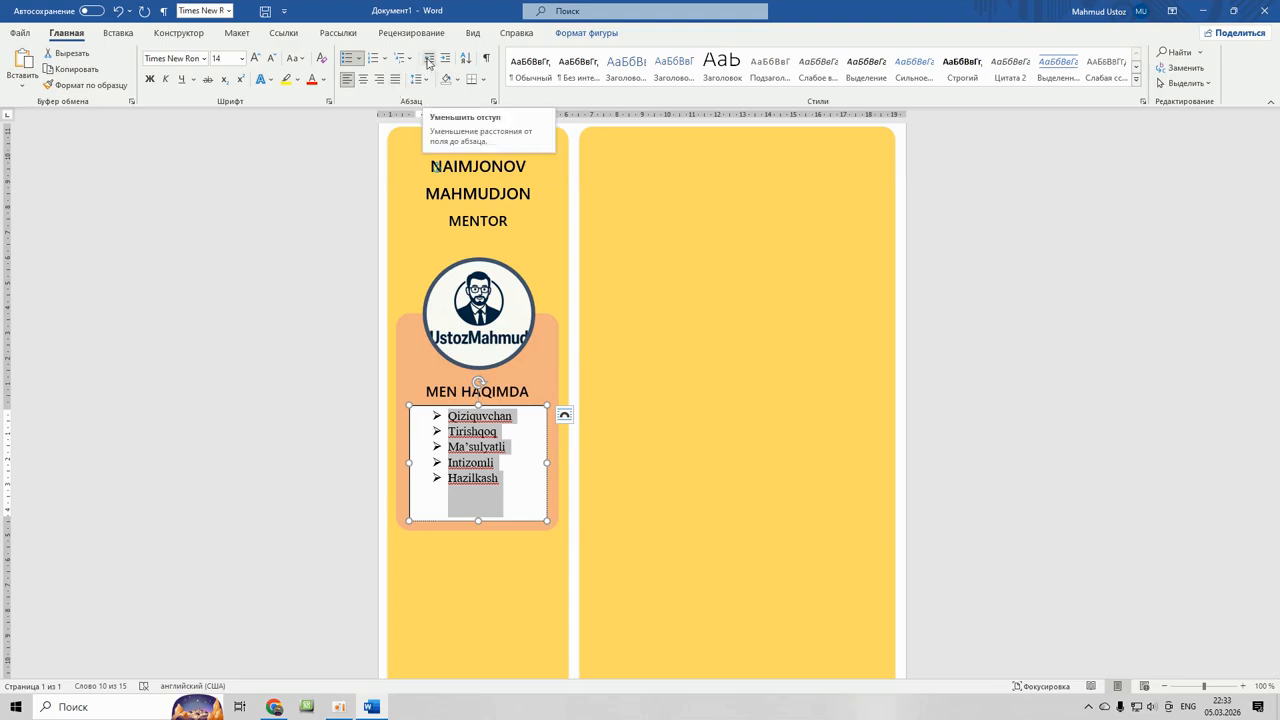
left_click(428, 61)
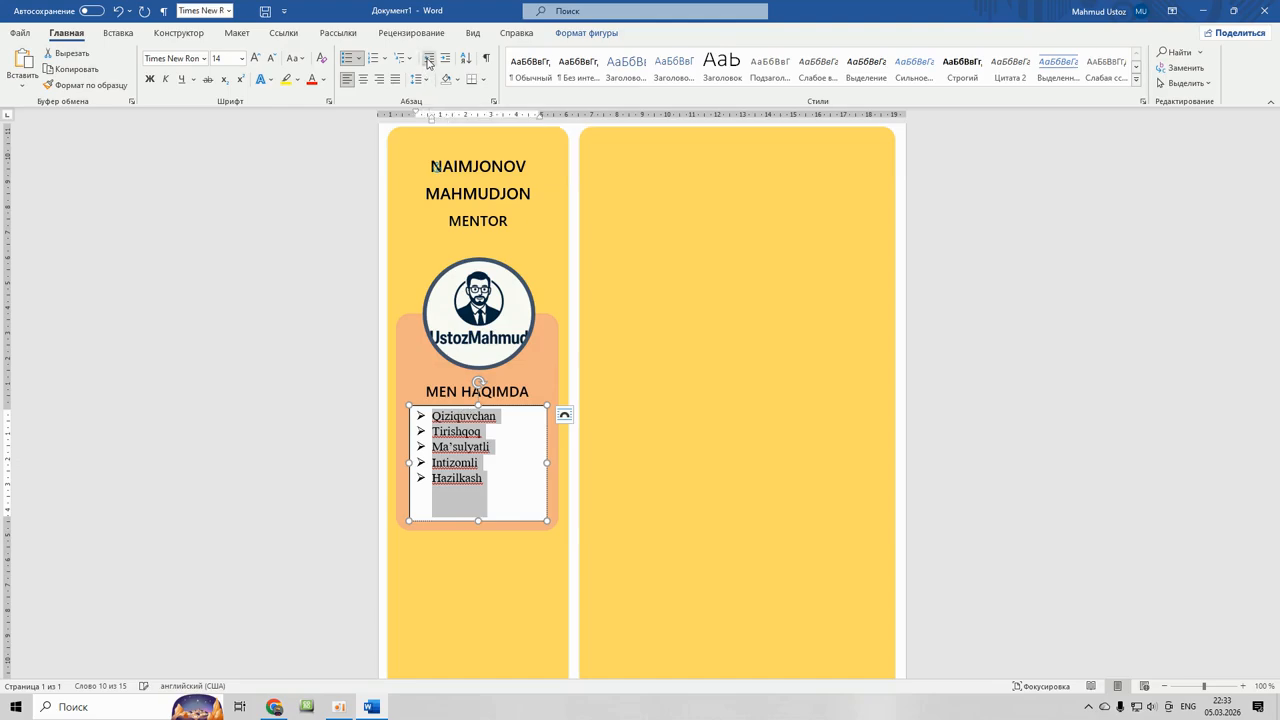
left_click(489, 447)
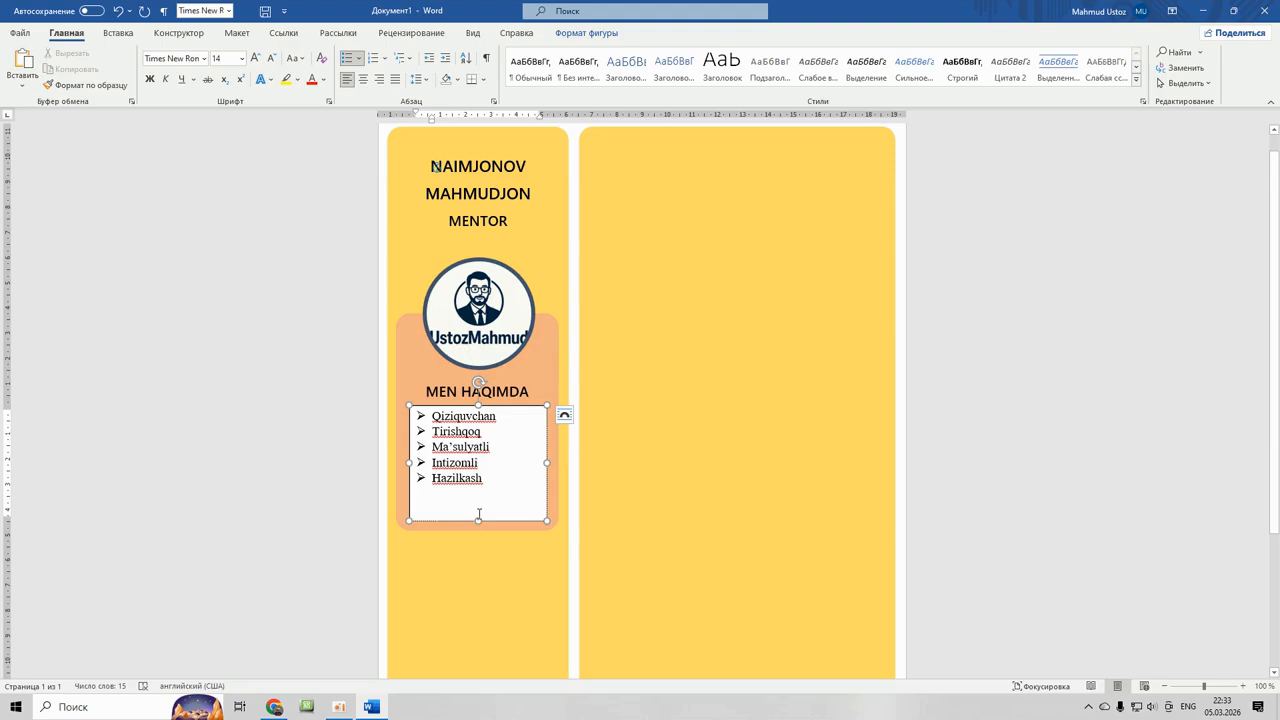
Shorten the list box to fit the list and shift it slightly lower.
left_click_drag(477, 517, 477, 495)
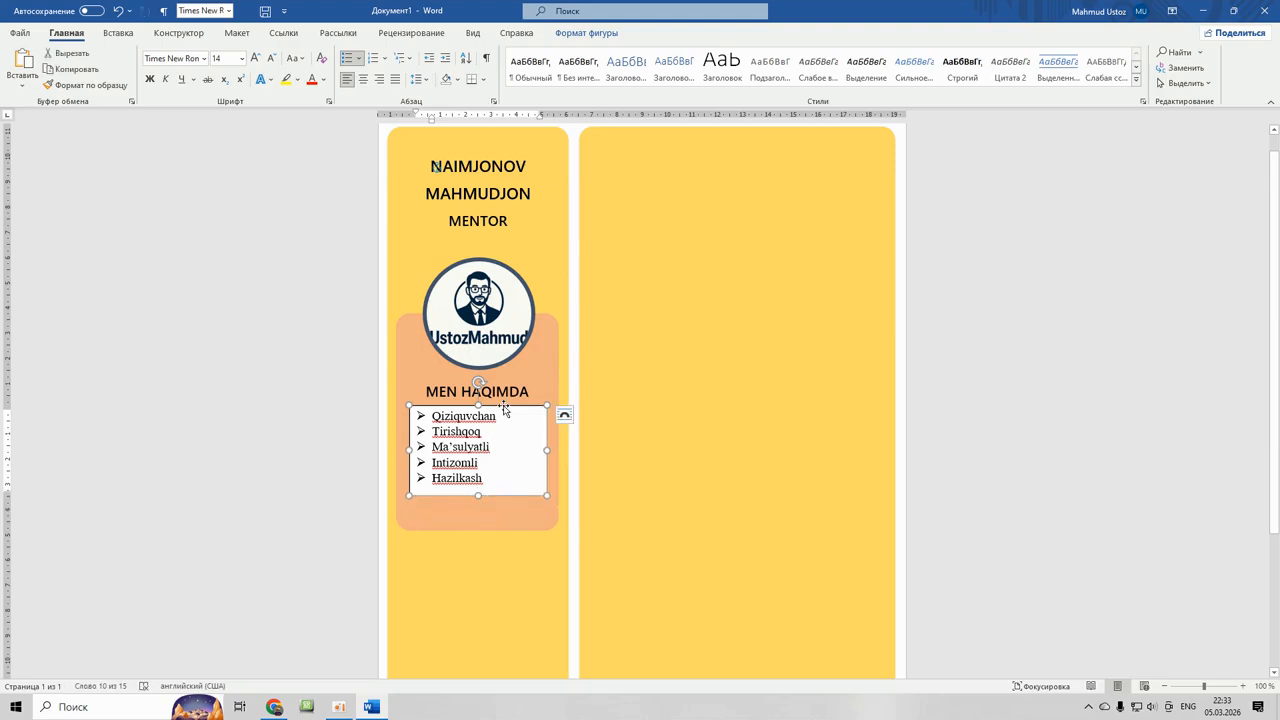
left_click_drag(504, 406, 507, 416)
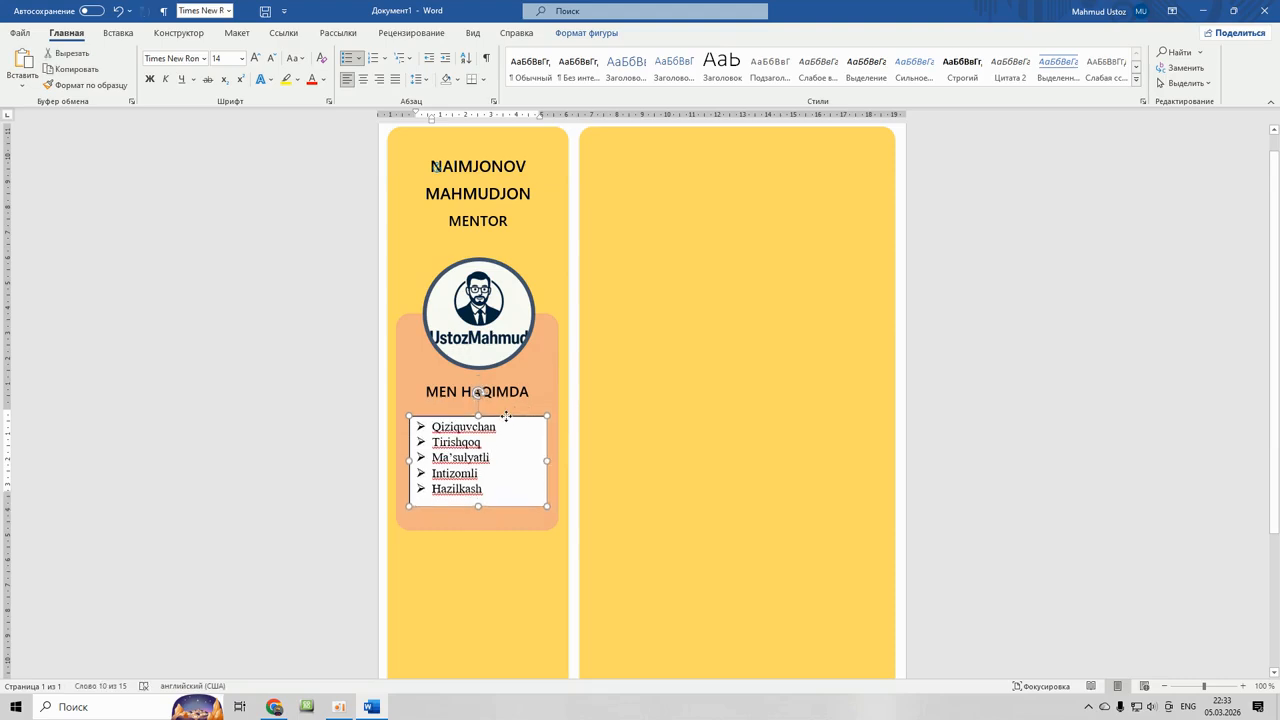
left_click(568, 34)
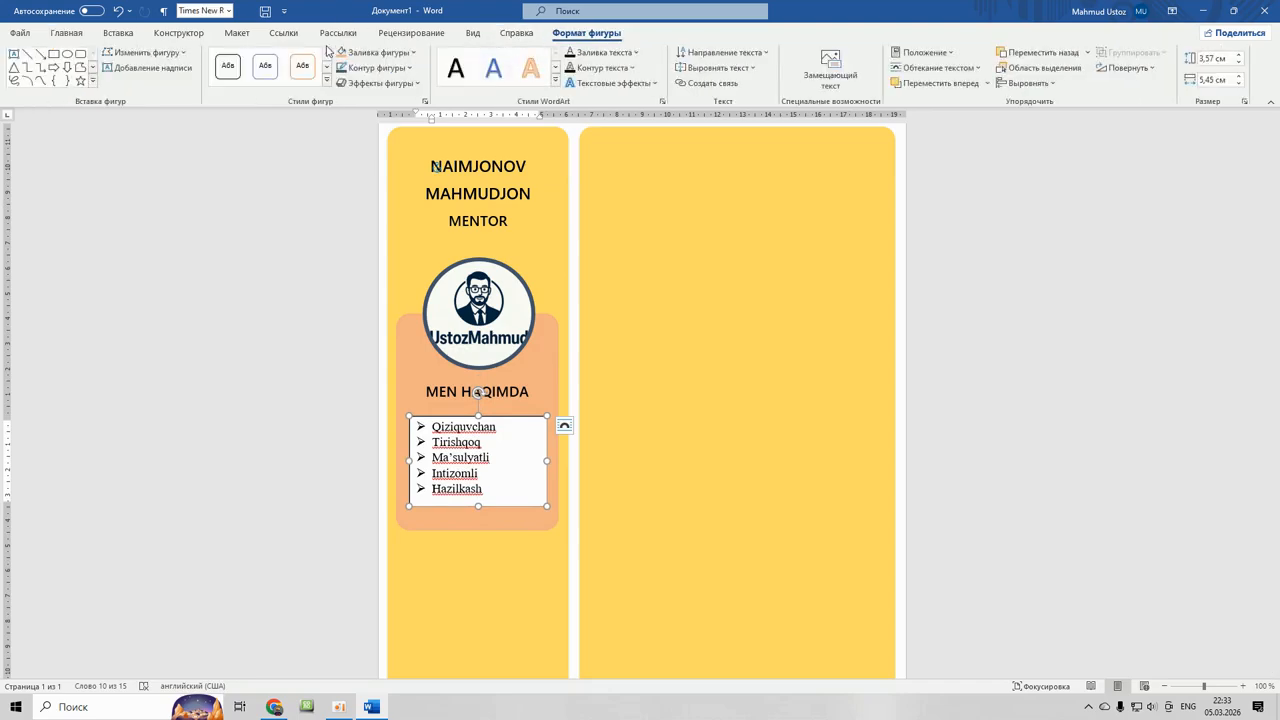
Remove the white fill and the outline from the bulleted list box.
left_click(383, 52)
left_click(368, 199)
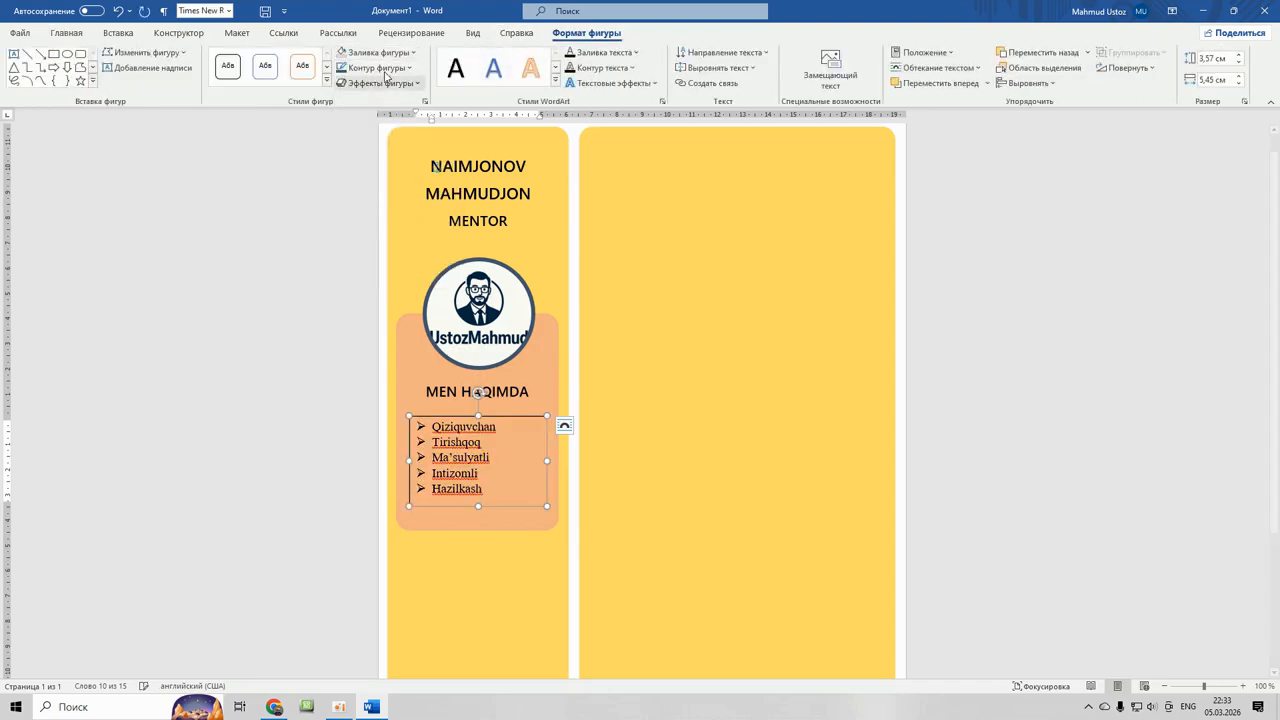
left_click(384, 68)
left_click(378, 210)
Switch to the reference resume PDF in Chrome.
left_click(631, 459)
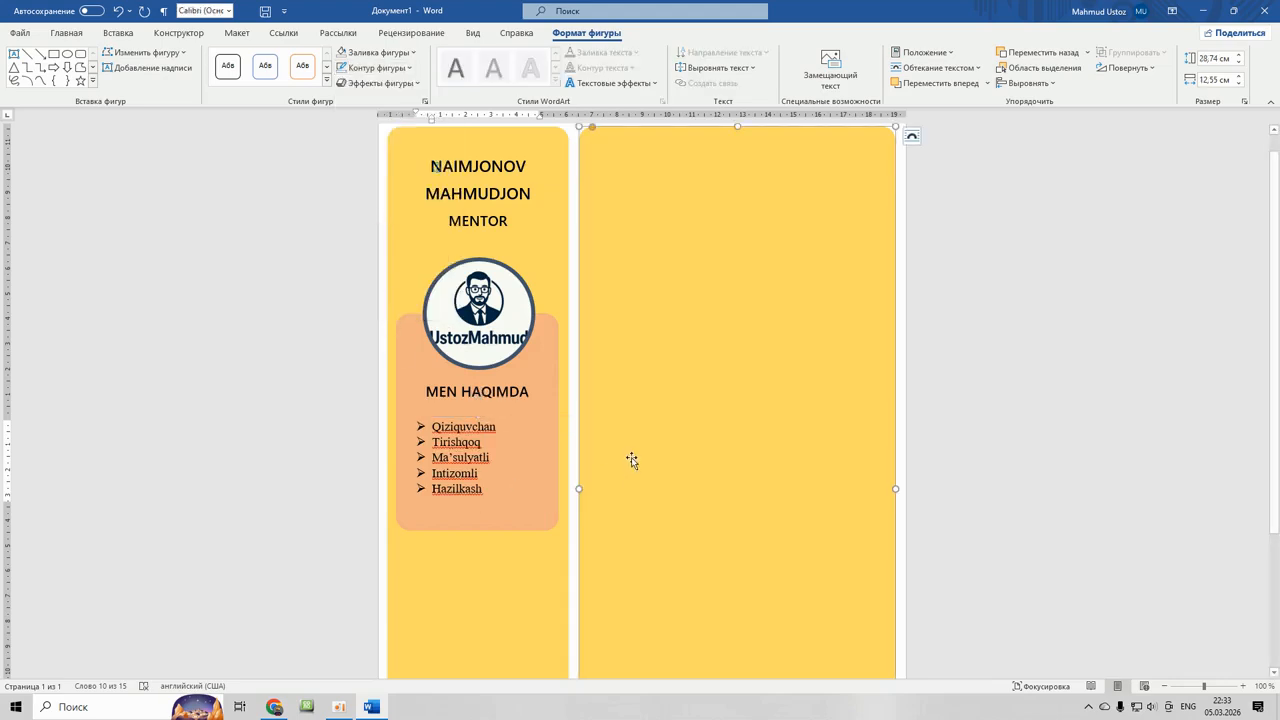
left_click(468, 441)
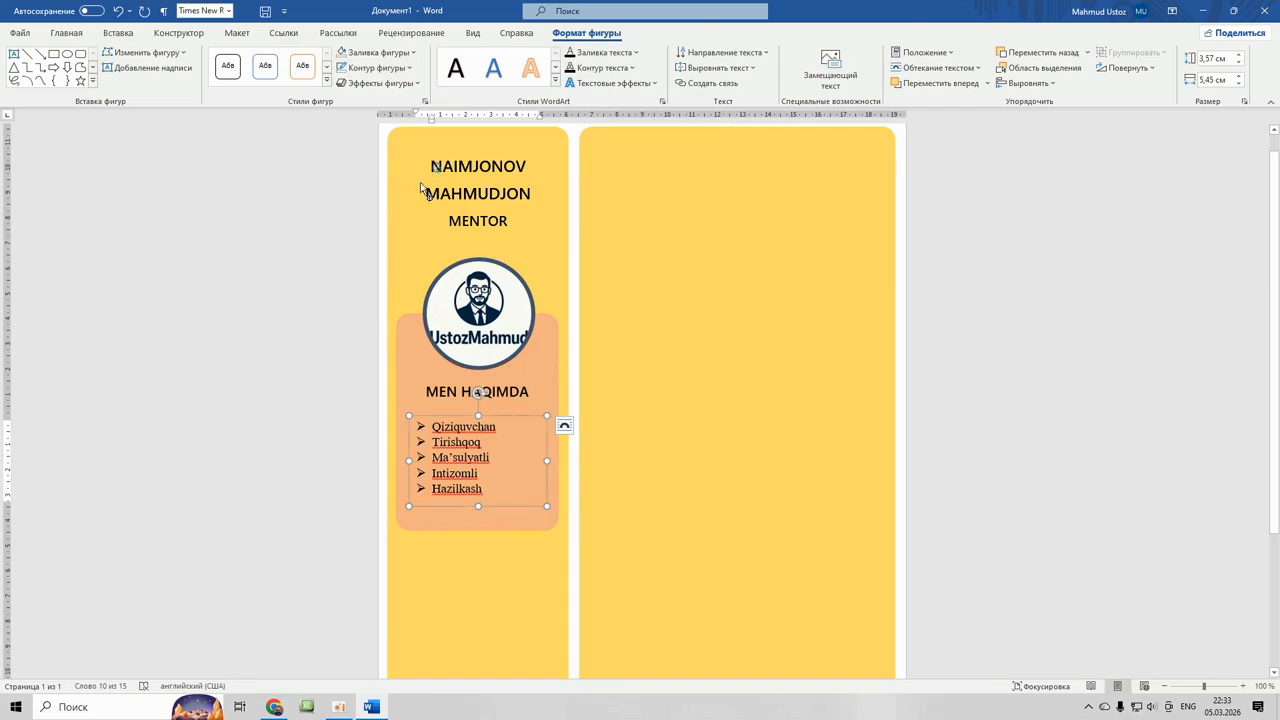
left_click(590, 219)
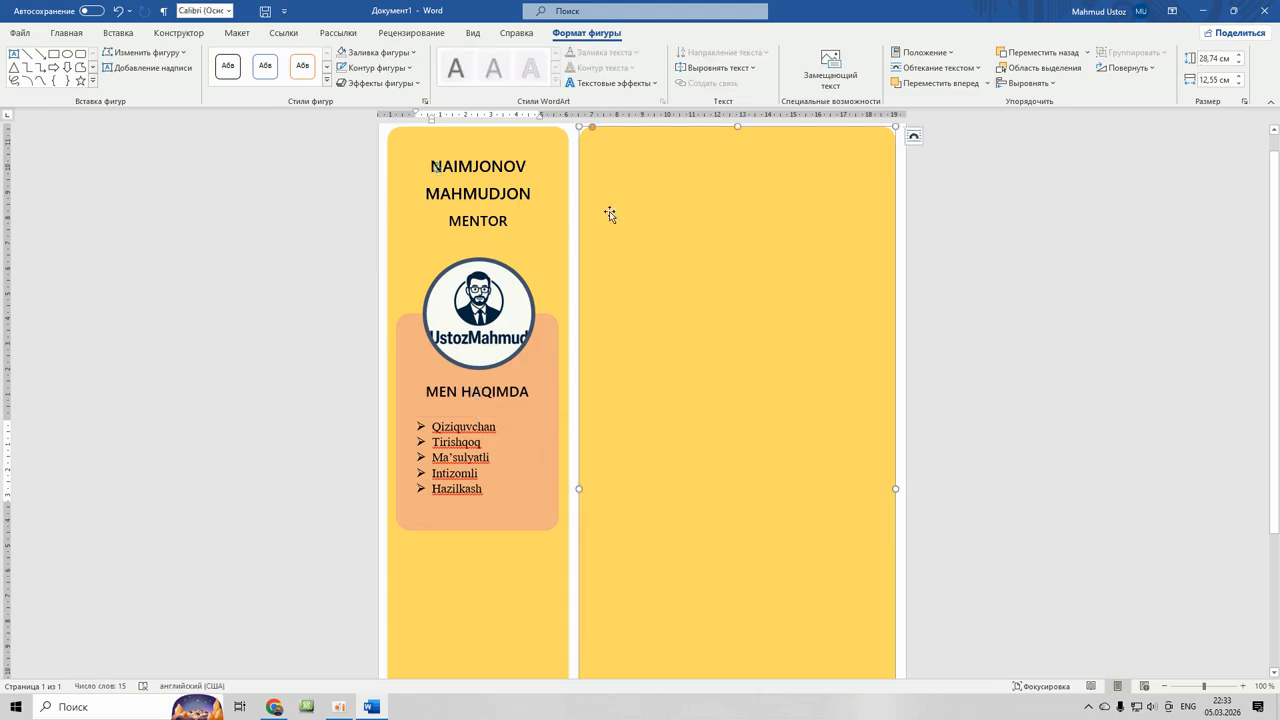
left_click(523, 154)
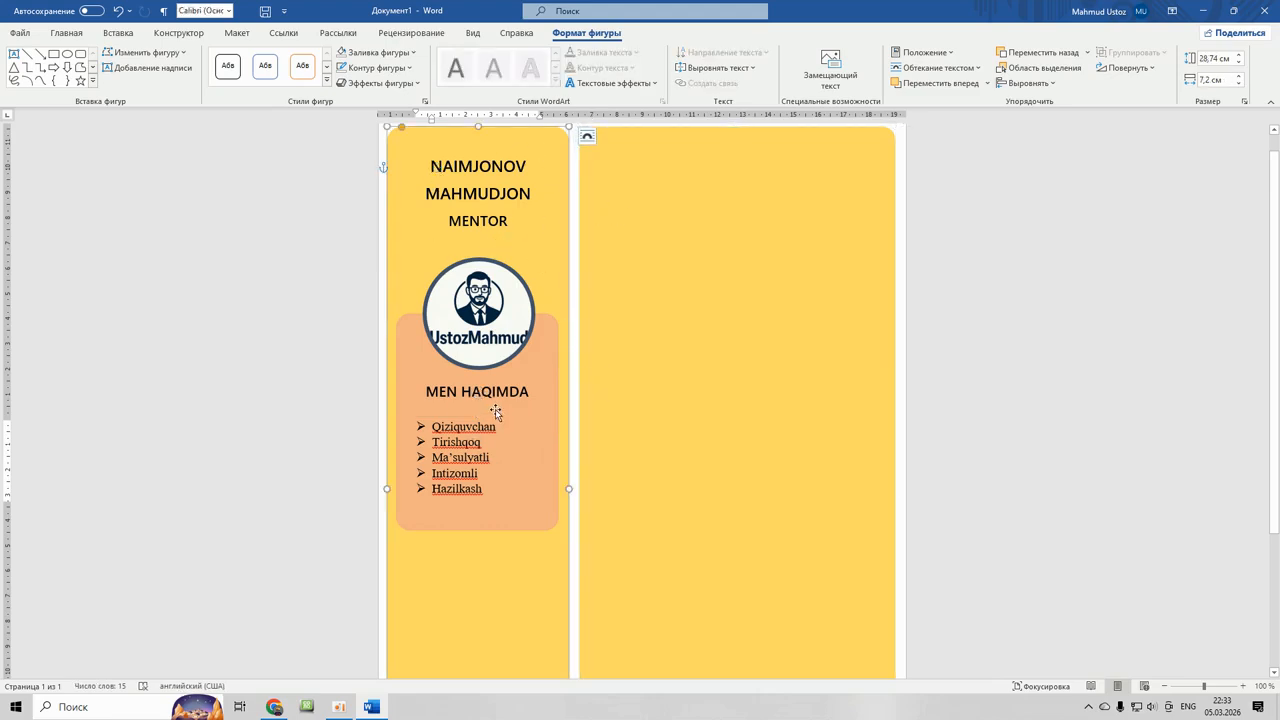
scroll(495, 409, "down", 1)
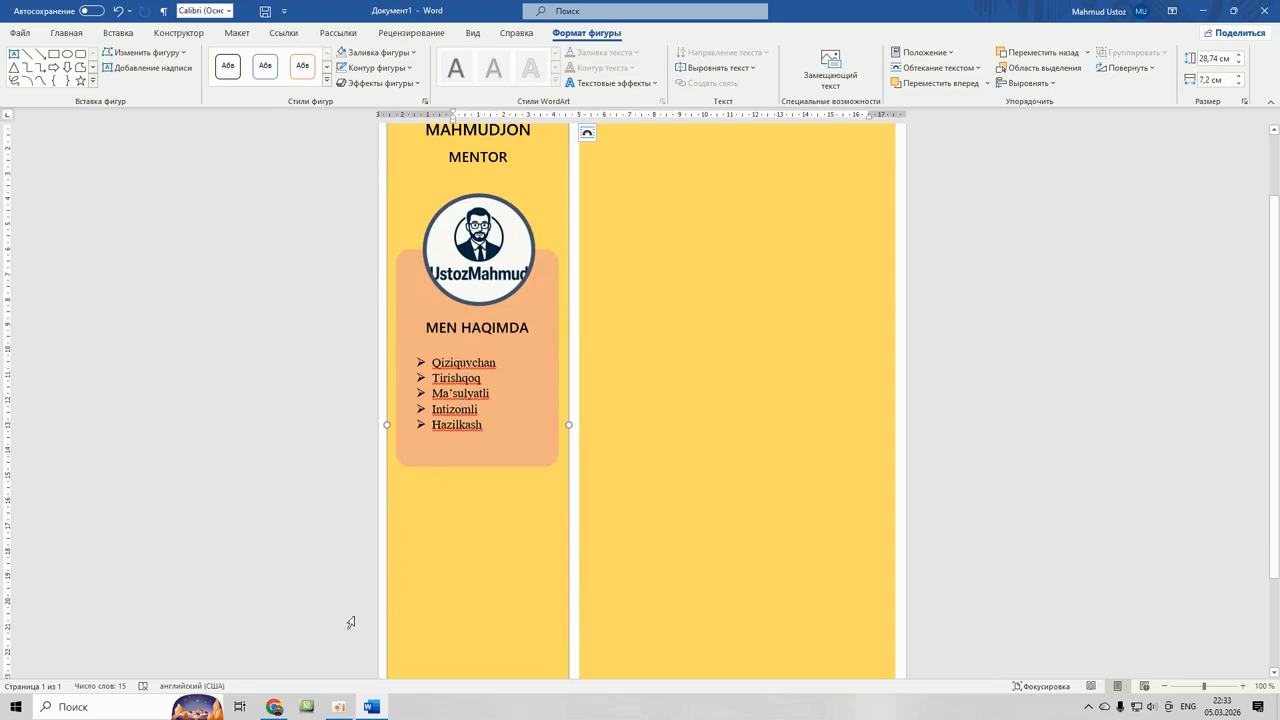
left_click(274, 707)
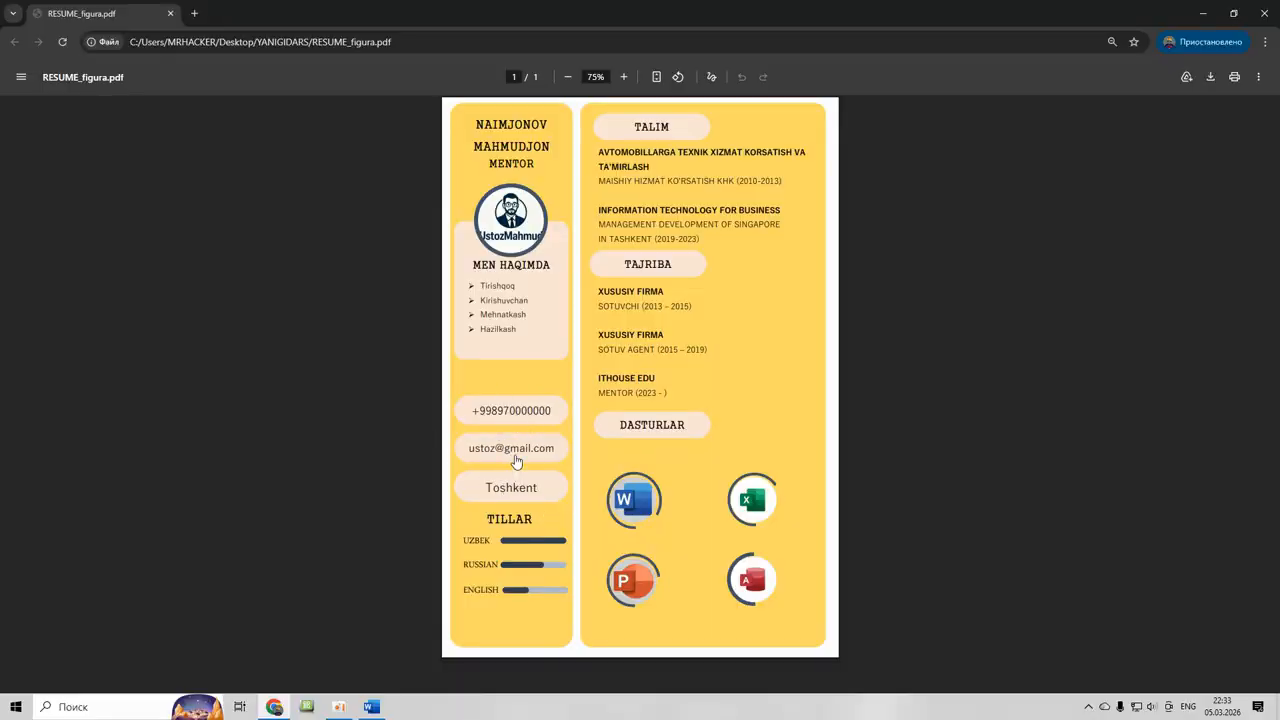
Return to the Word resume draft after checking RESUME_figura.pdf.
left_click(369, 708)
scroll(451, 514, "down", 3)
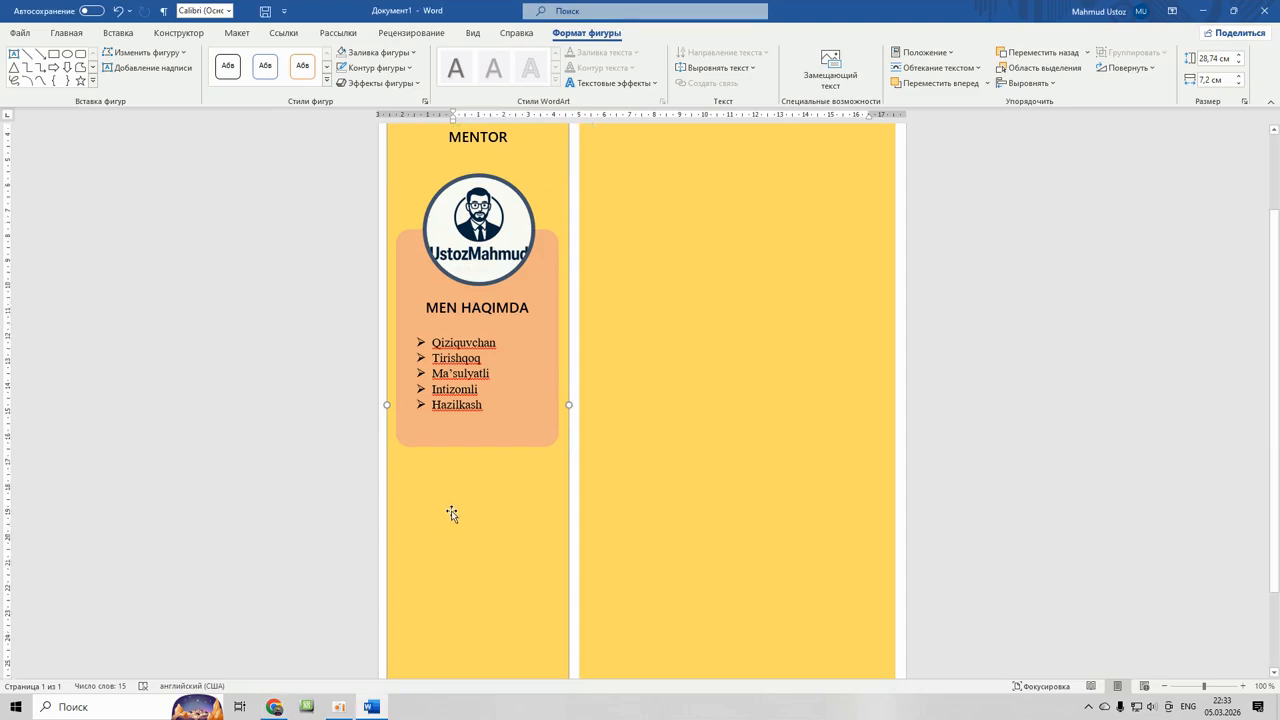
Draw a rounded rectangle below the list box and round its ends into a wide pill.
left_click(118, 32)
left_click(205, 82)
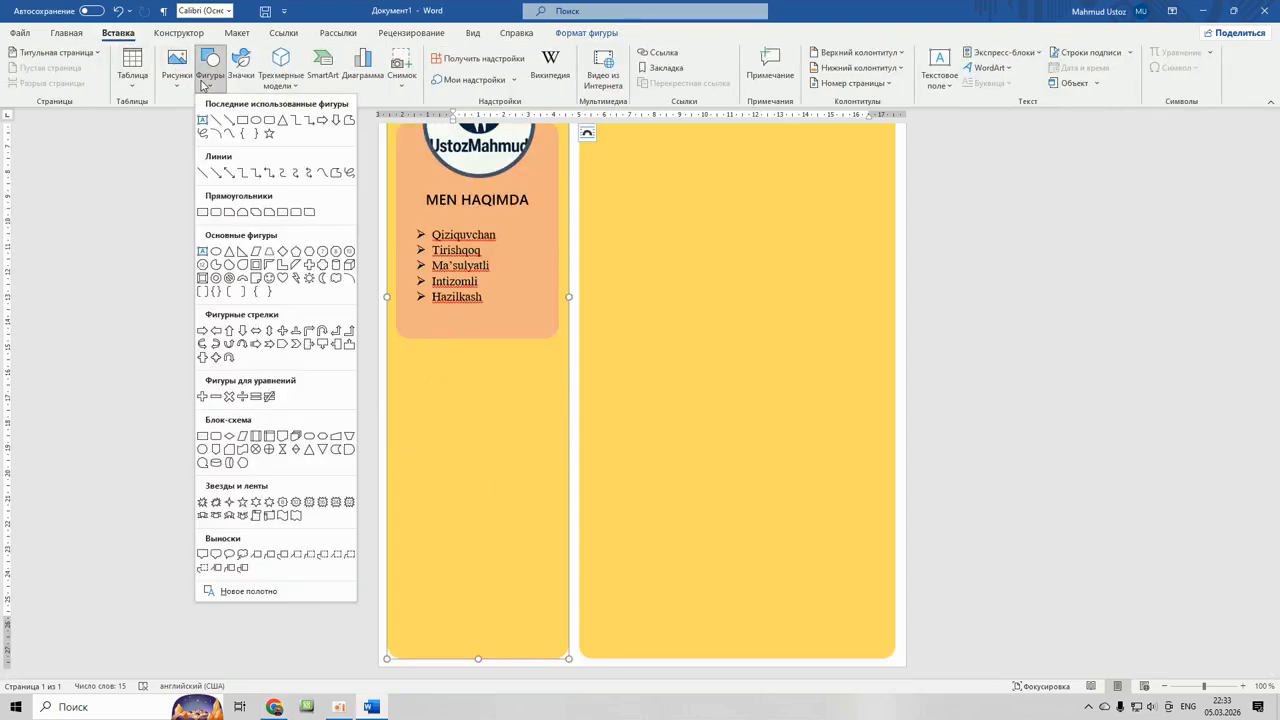
left_click(216, 213)
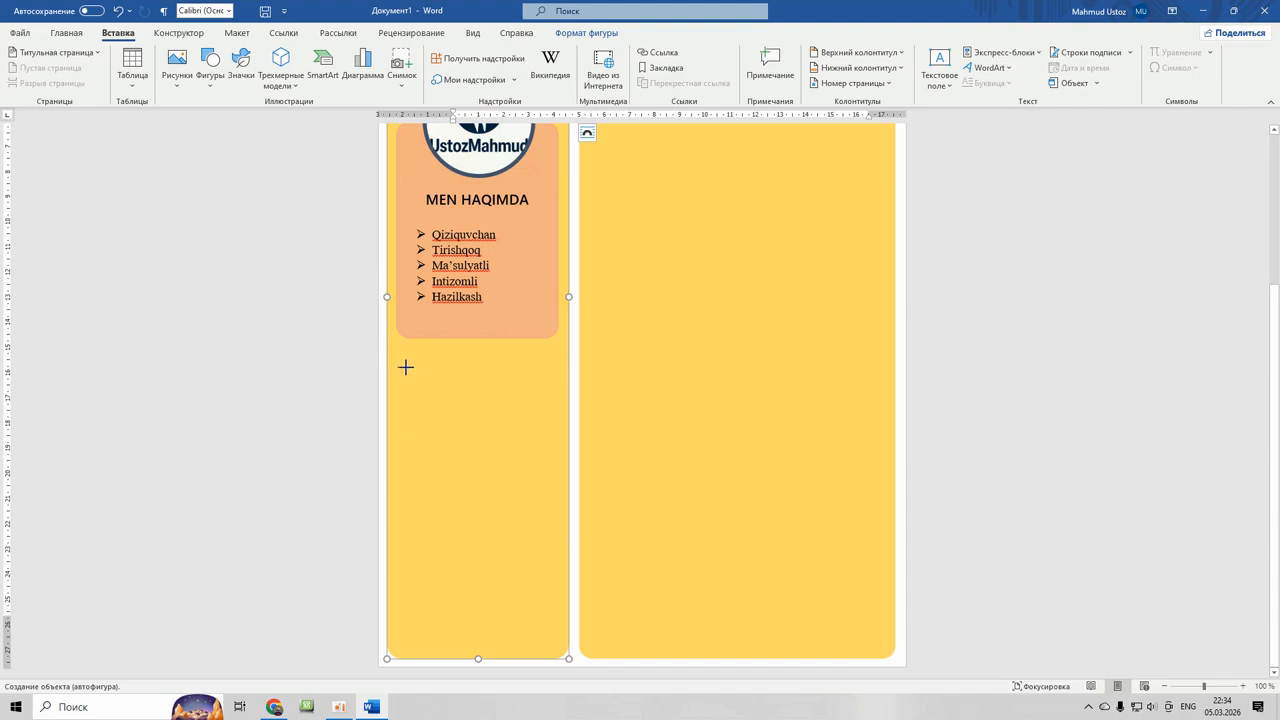
left_click_drag(404, 363, 546, 405)
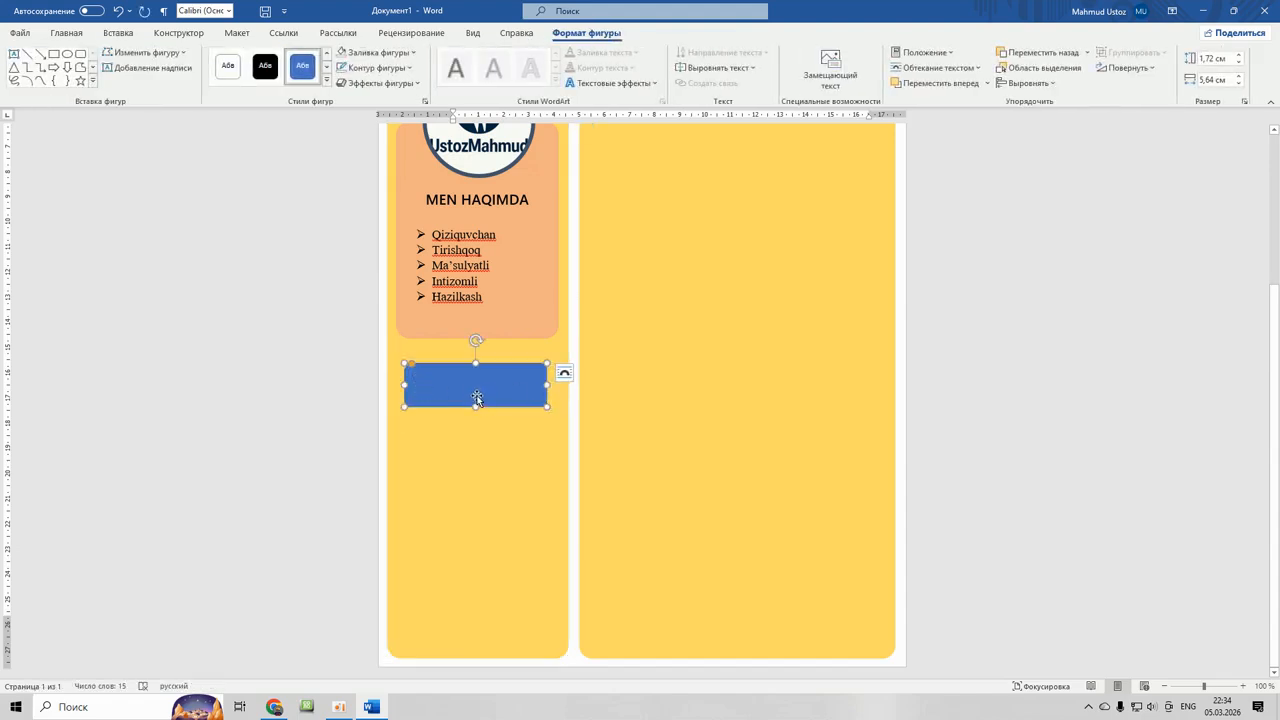
left_click_drag(413, 365, 563, 372)
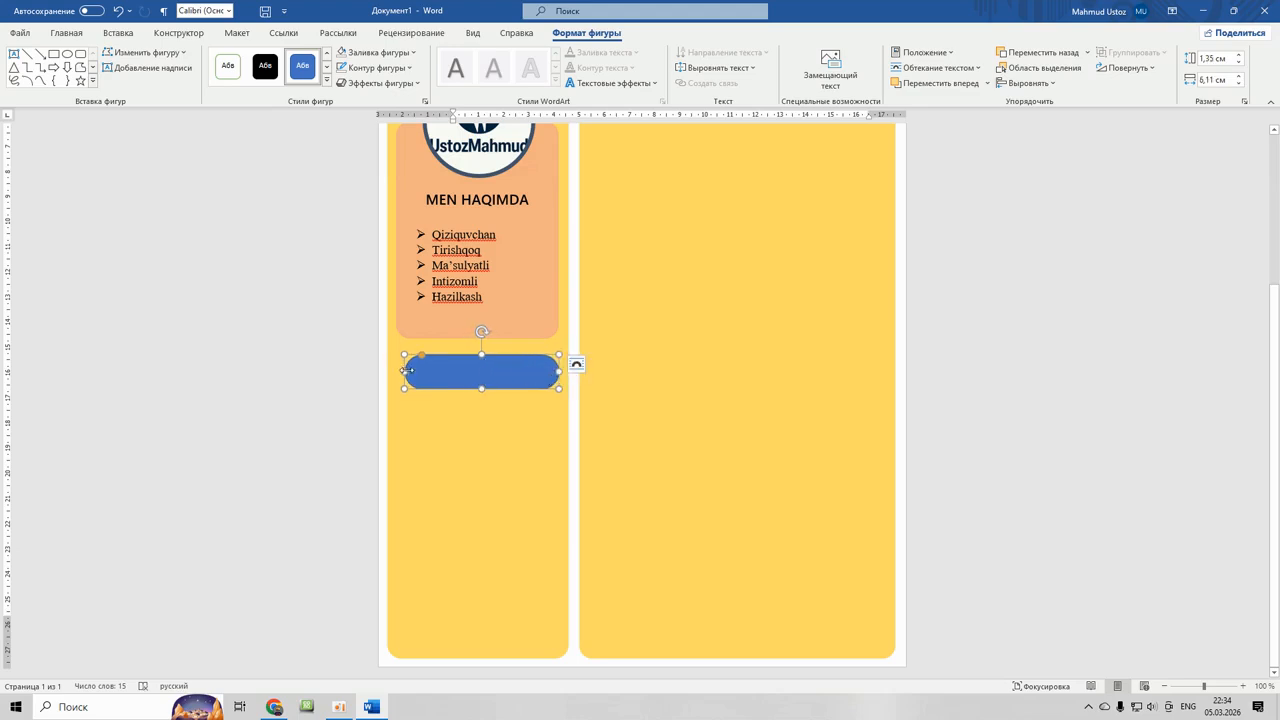
left_click_drag(404, 371, 399, 371)
mouse_move(503, 379)
left_mouse_down()
mouse_move(560, 372)
mouse_move(499, 378)
left_mouse_up()
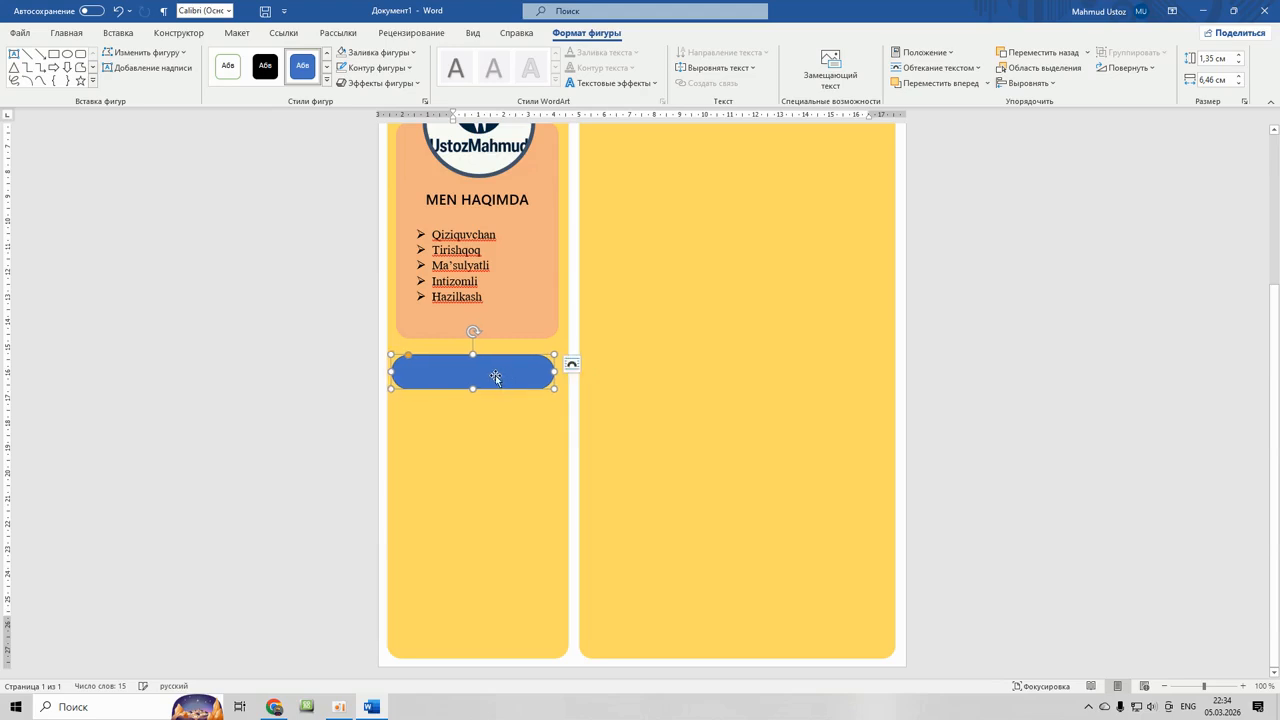
Give the pill no outline and a light peach fill.
left_click(389, 67)
left_click(371, 212)
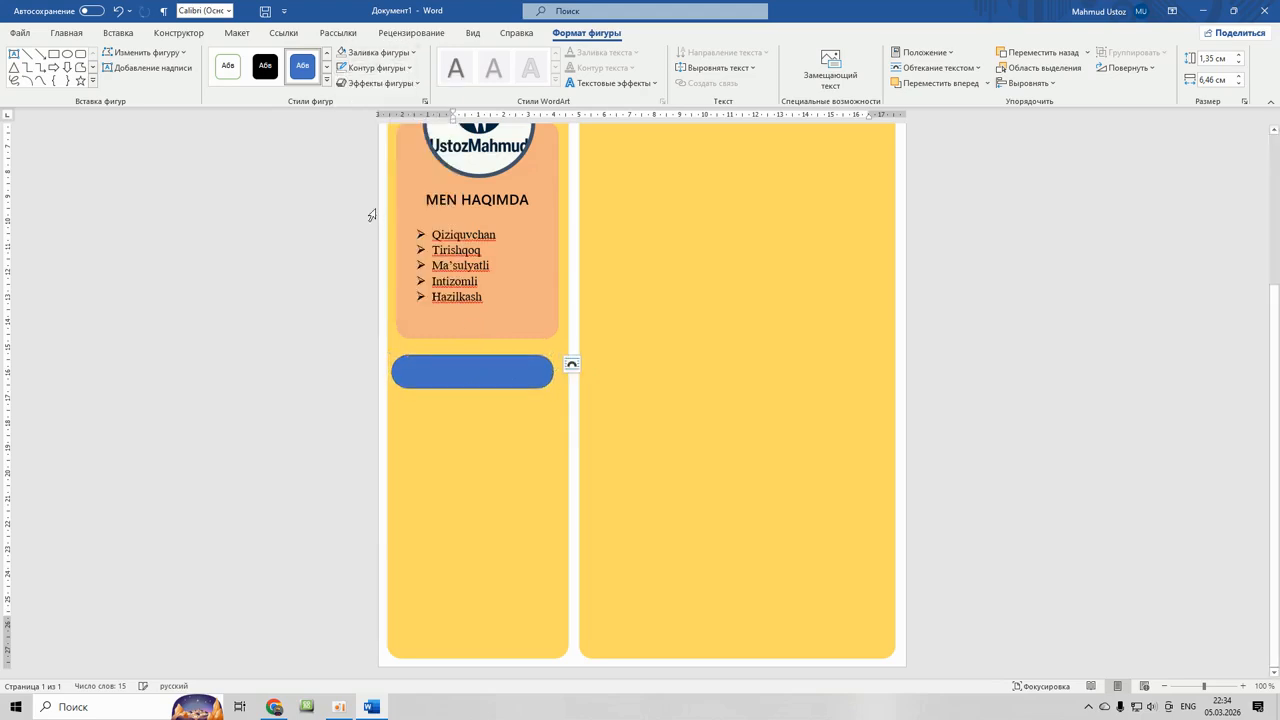
left_click(382, 52)
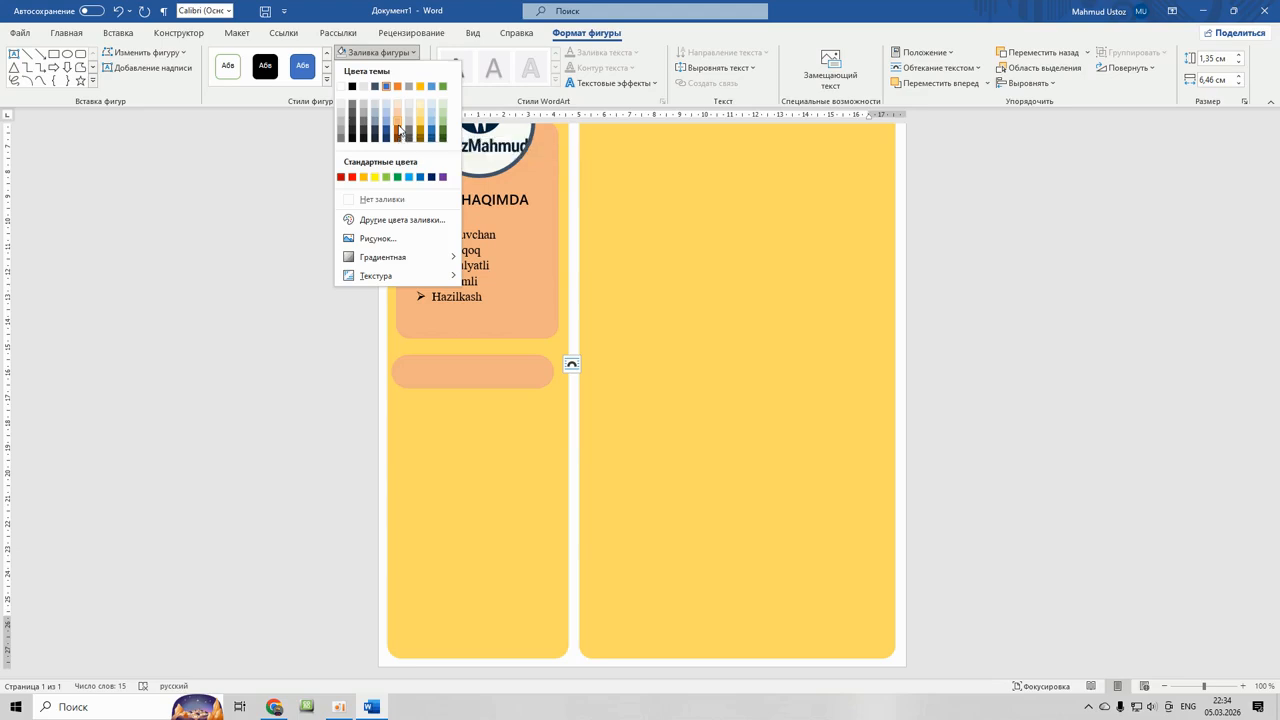
left_click(398, 130)
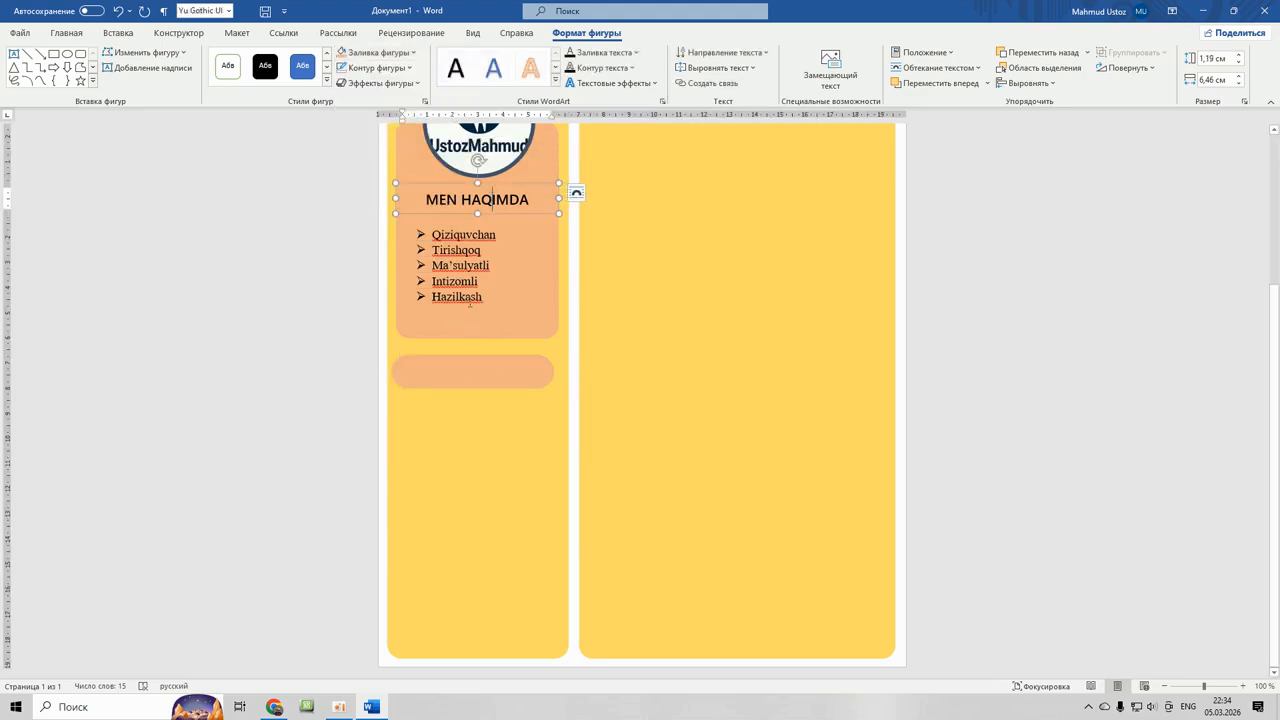
left_click(461, 372)
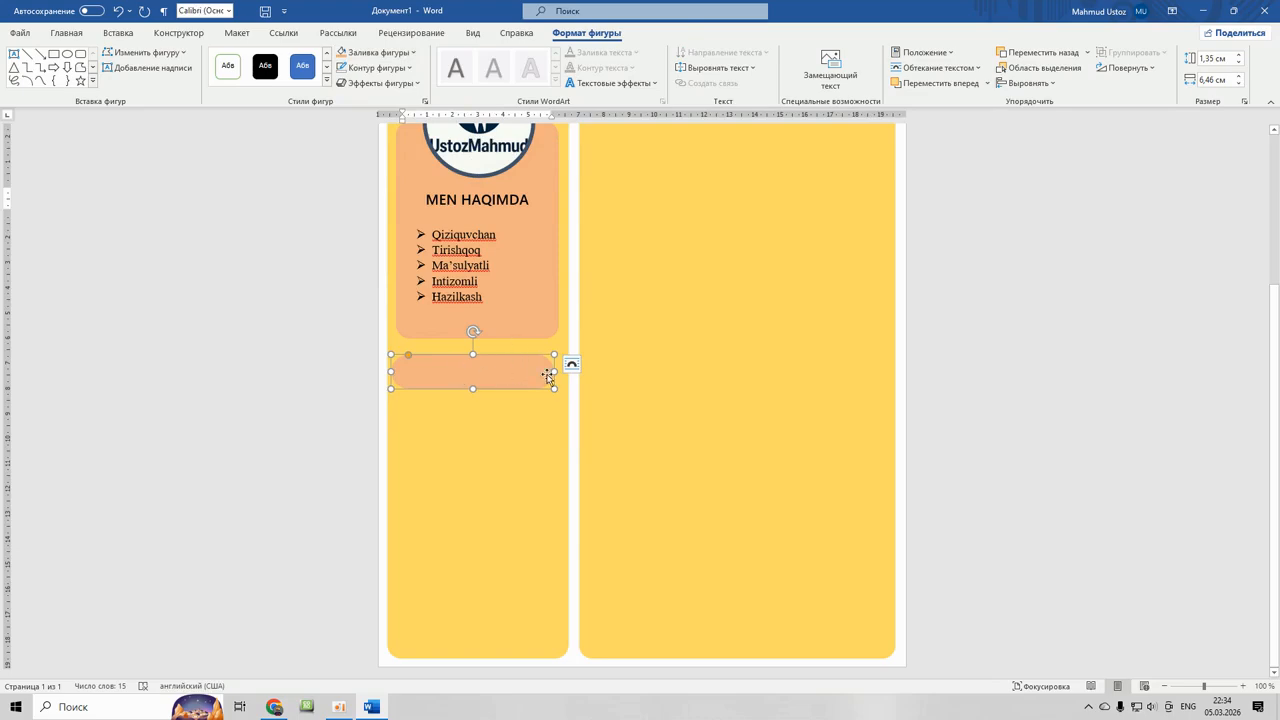
Widen the peach pill and stack three identical pills evenly beneath the list box.
left_click_drag(554, 372, 494, 450)
left_click(477, 512)
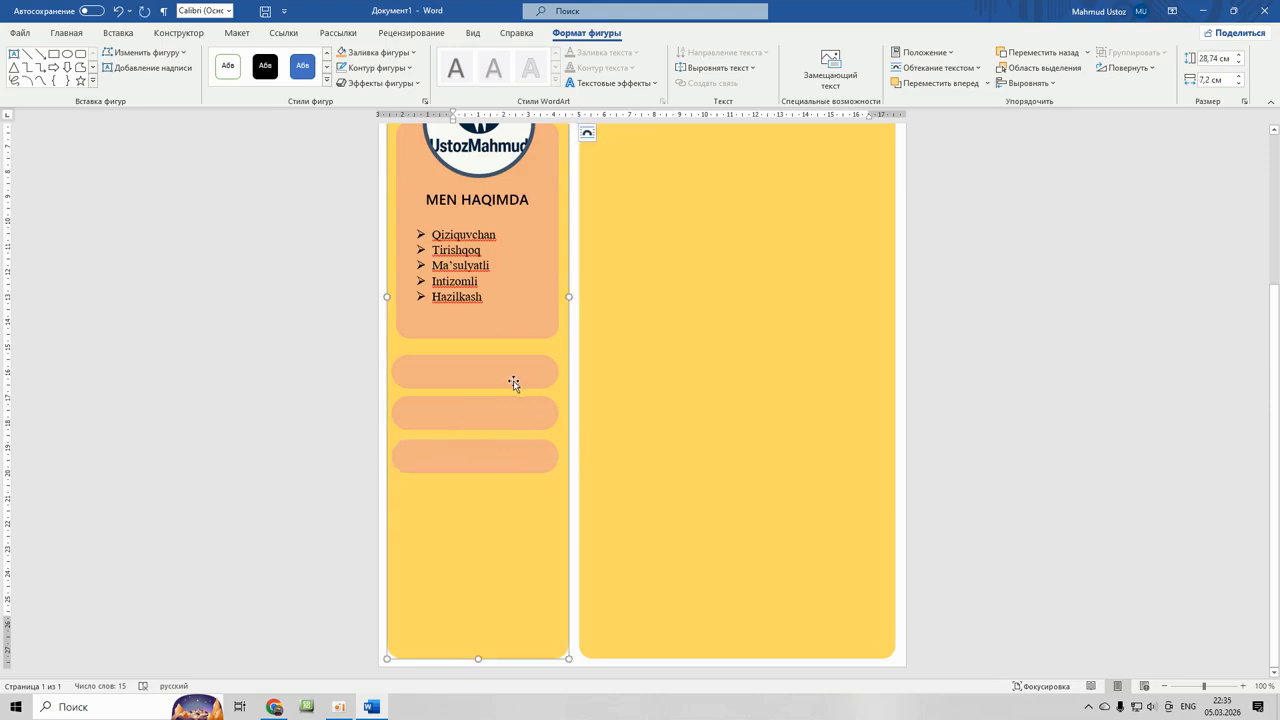
left_click(487, 373)
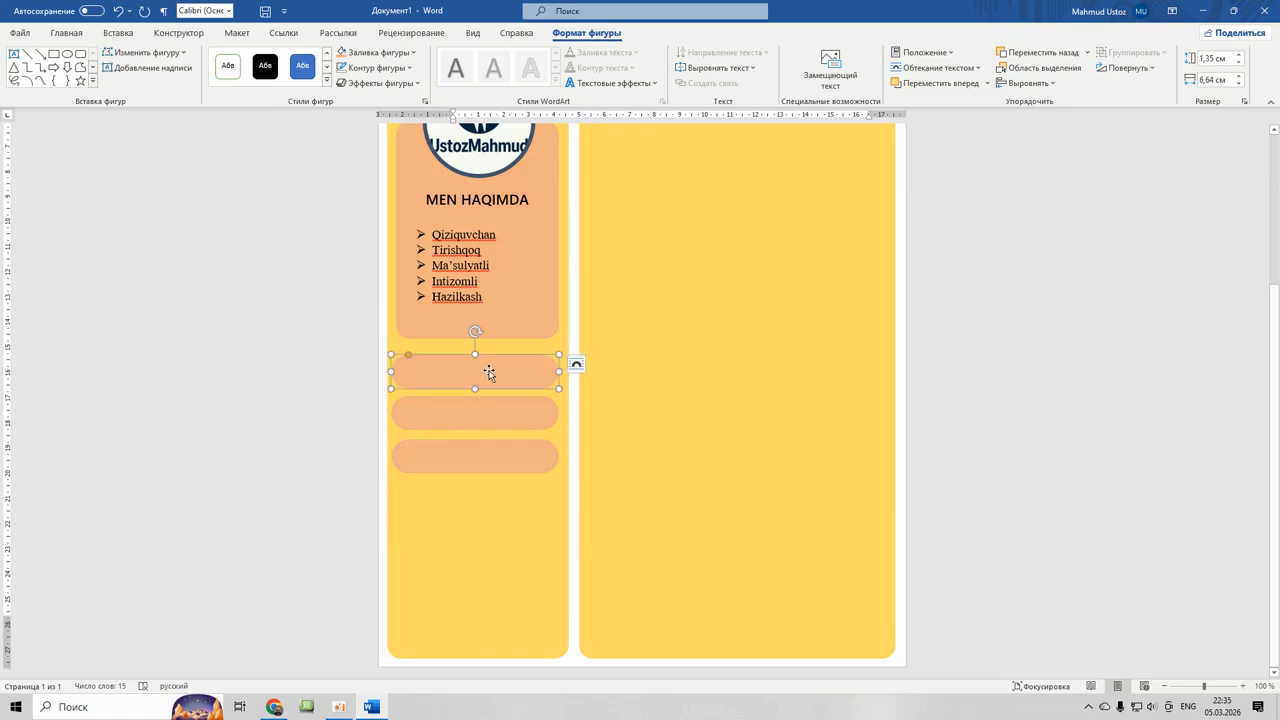
left_click(474, 418)
left_click(470, 450)
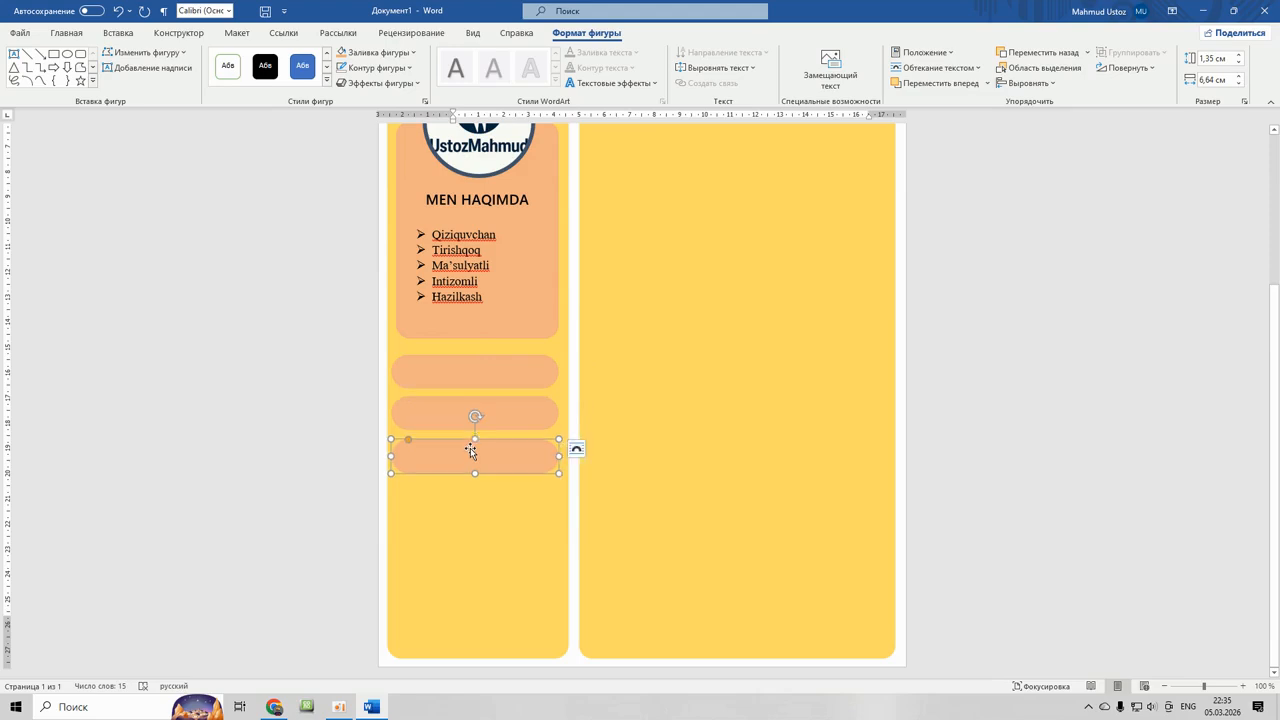
left_click(520, 187)
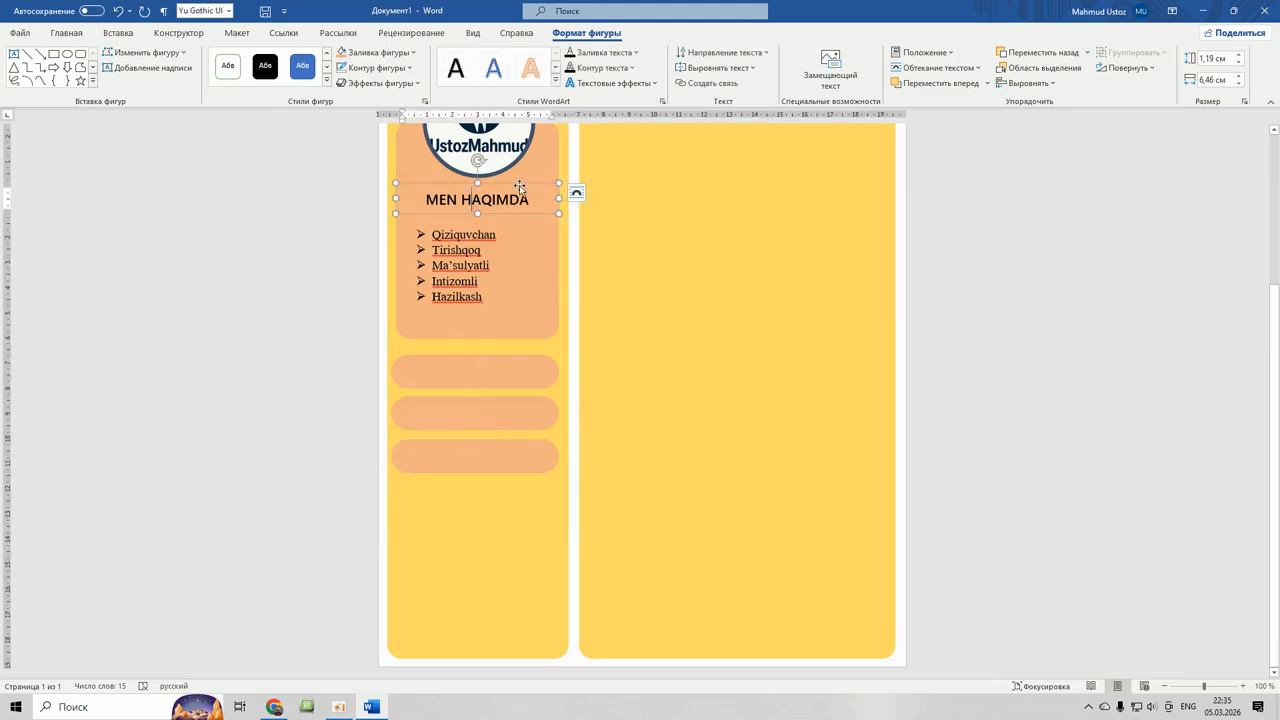
Paste a copy of the MEN HAQIMDA heading box onto the first peach pill, enlarge it slightly and clear its text.
key("ctrl+v")
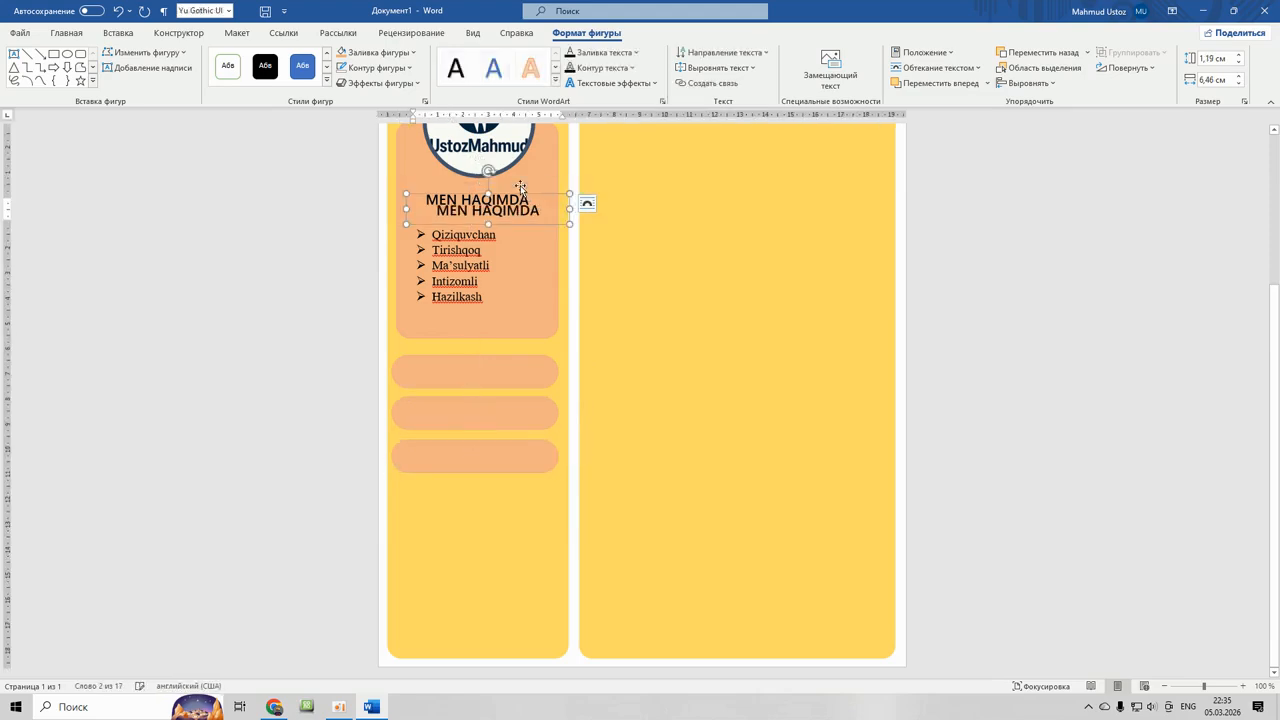
left_click_drag(546, 192, 534, 354)
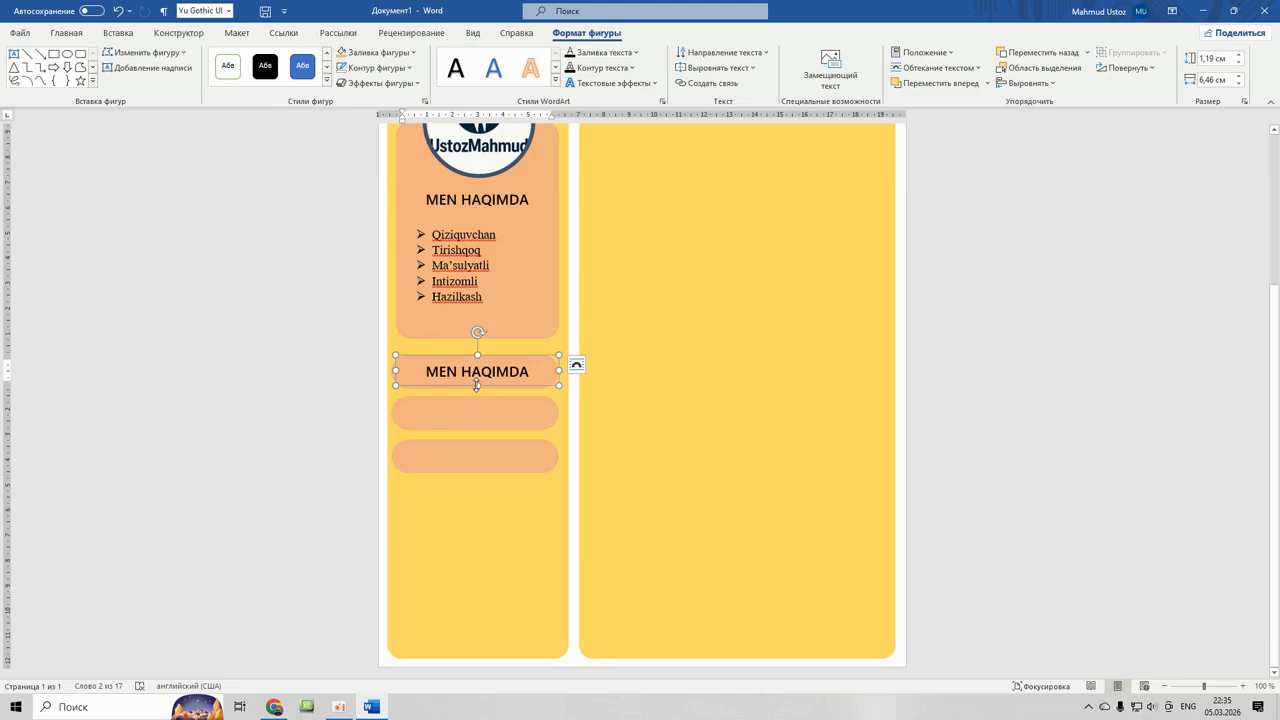
left_click_drag(477, 385, 477, 388)
key("BackSpace")
key("BackSpace")
key("BackSpace")
key("BackSpace")
key("BackSpace")
key("BackSpace")
key("BackSpace")
key("BackSpace")
key("BackSpace")
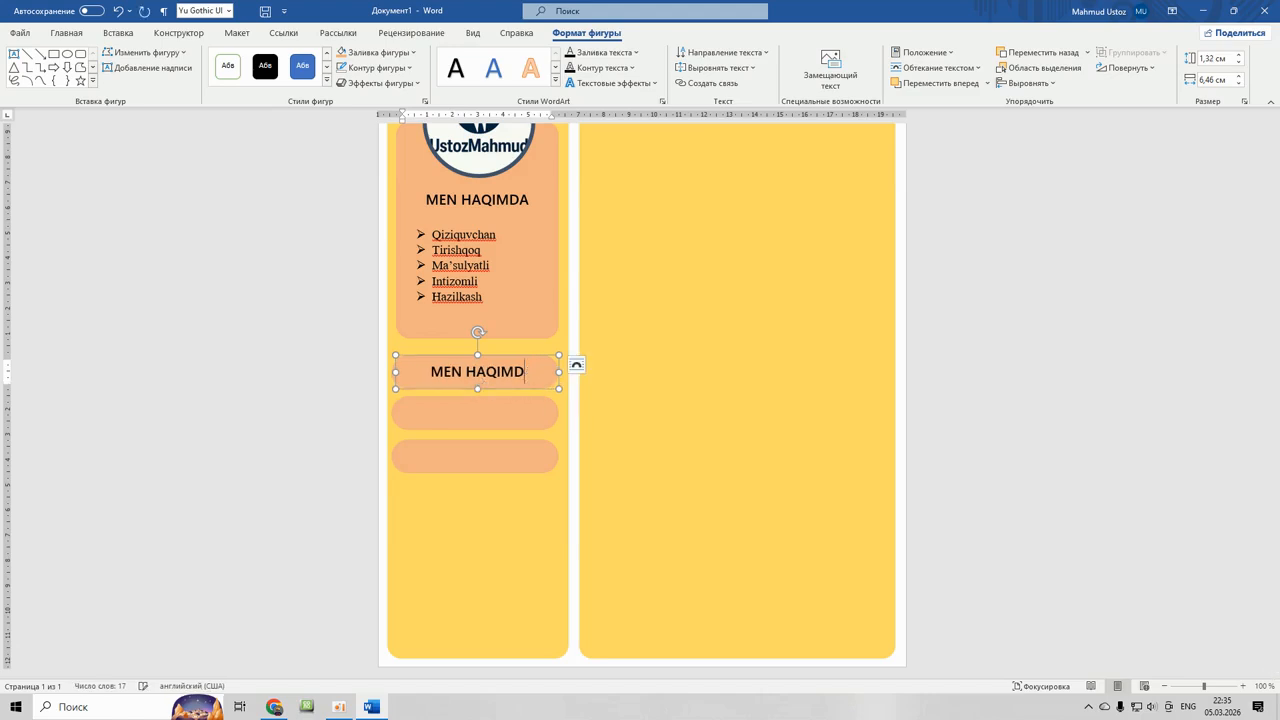
key("BackSpace")
key("BackSpace")
left_click(66, 32)
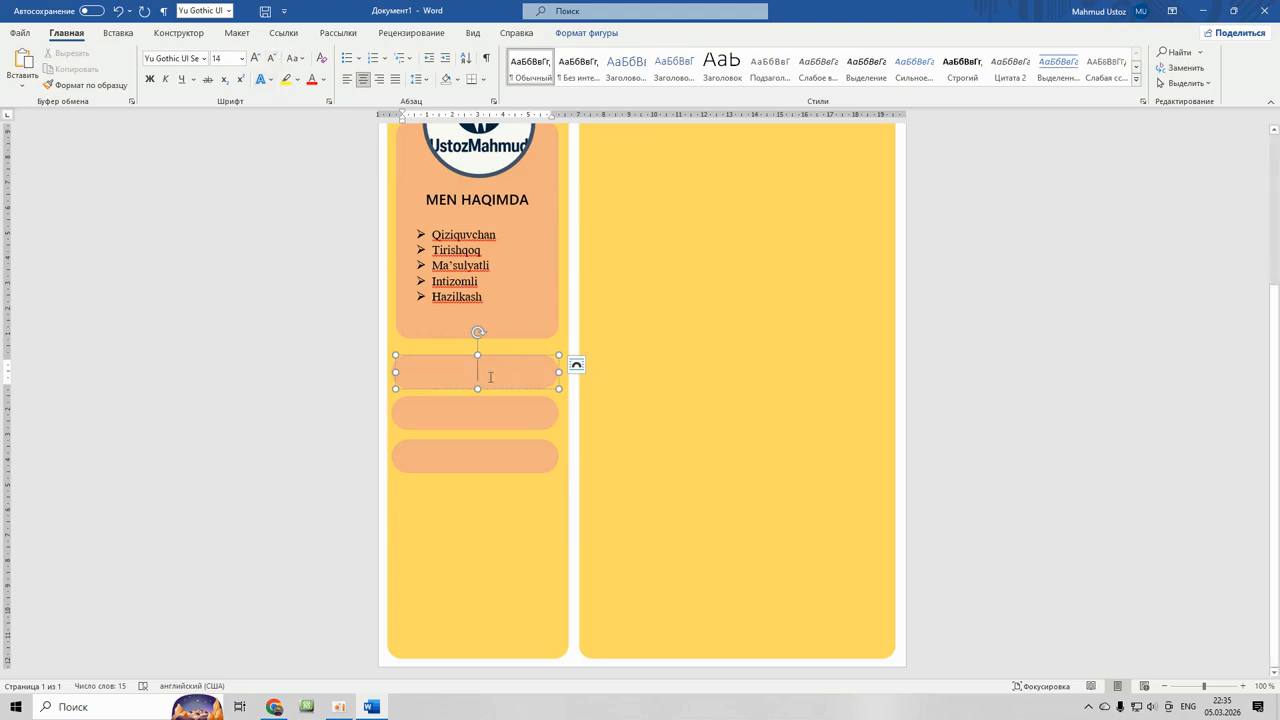
Enter the phone number in the first pill, then copy the box into the second pill and type the e-mail address.
type("+99")
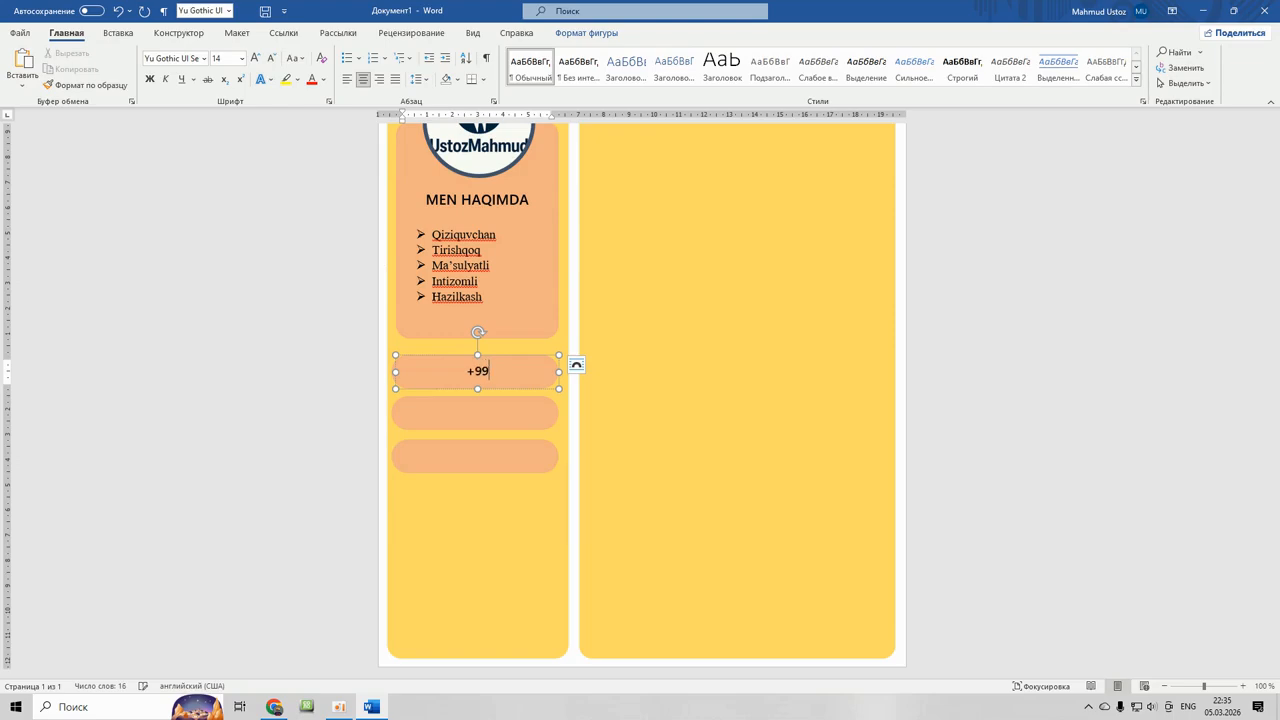
type("8970000000")
left_click(522, 356)
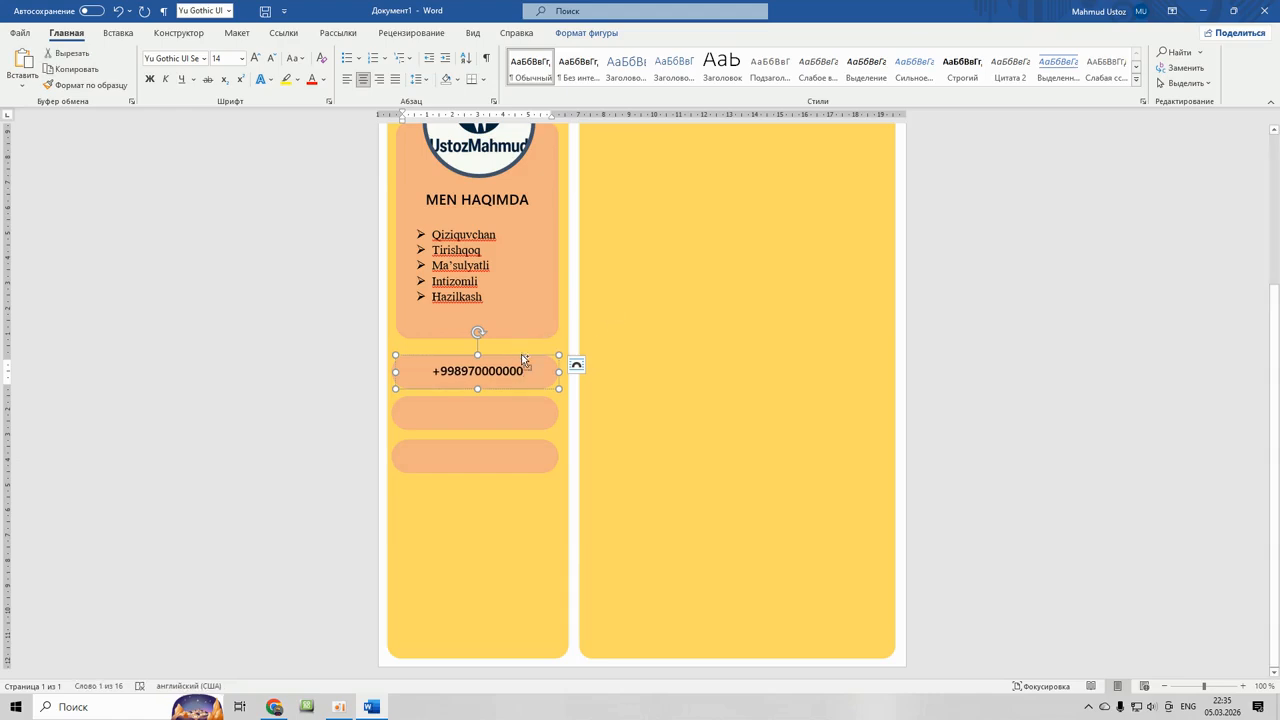
left_click_drag(522, 358, 536, 394)
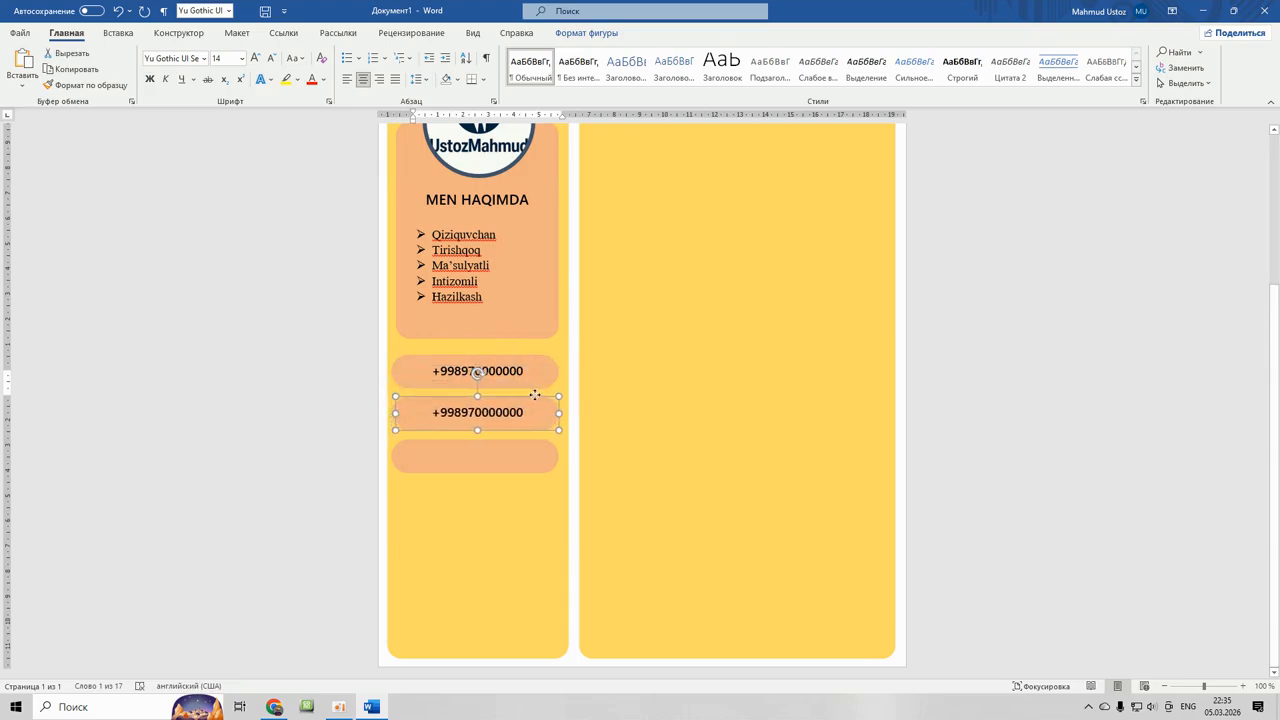
left_click(545, 422)
key("BackSpace")
key("BackSpace")
key("BackSpace")
key("BackSpace")
key("BackSpace")
key("BackSpace")
key("BackSpace")
key("BackSpace")
key("BackSpace")
key("BackSpace")
key("BackSpace")
key("BackSpace")
key("BackSpace")
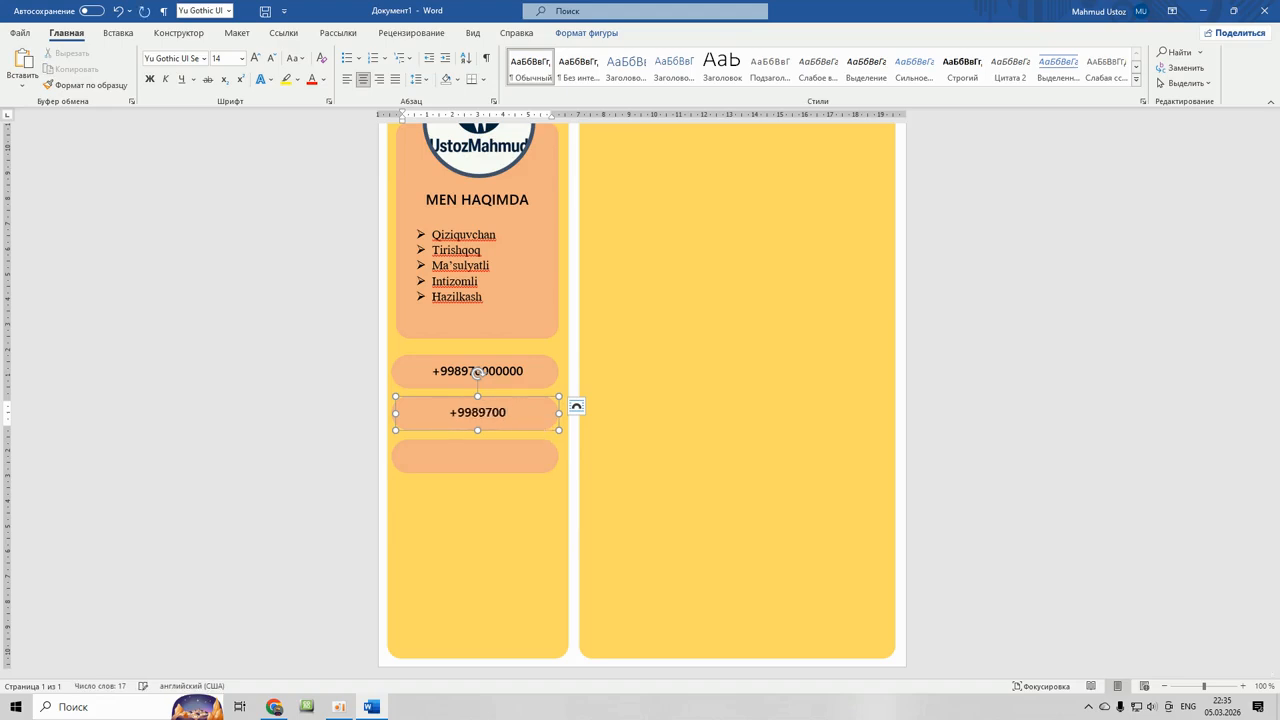
Duplicate the e-mail box into the third pill and change its text to Toshkent.
left_click(522, 399)
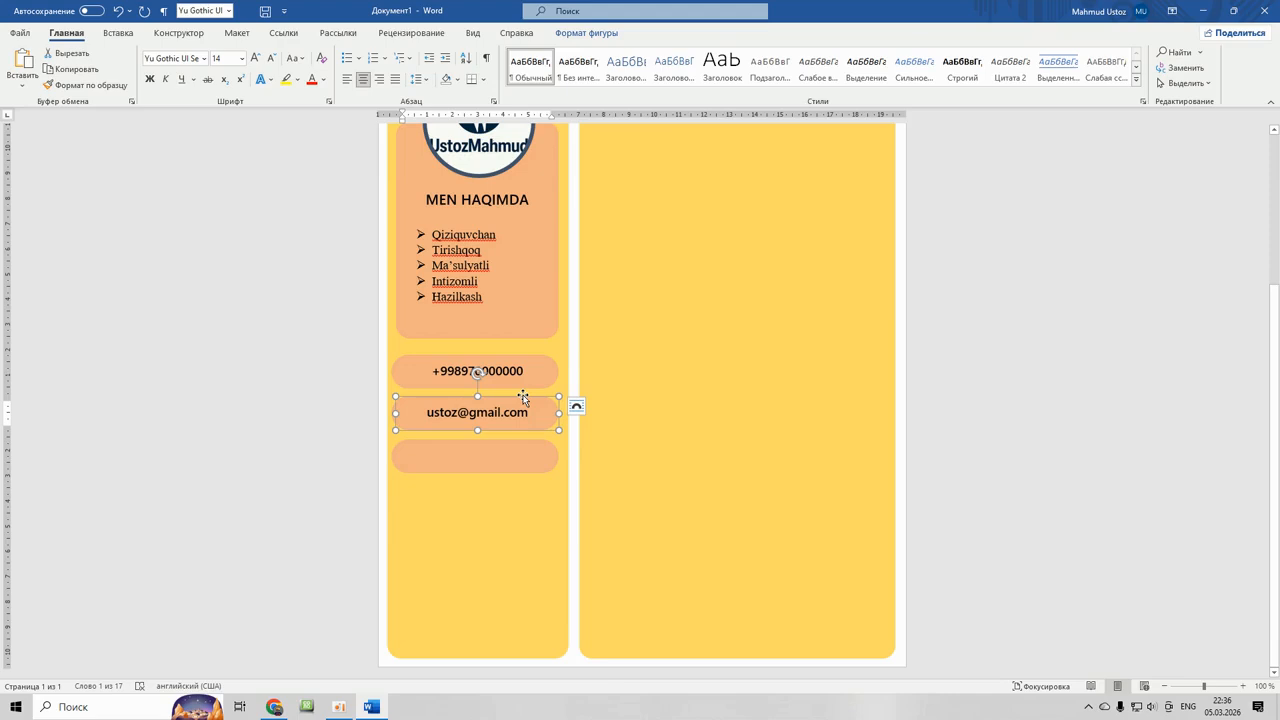
left_click_drag(523, 395, 518, 438)
left_click(526, 455)
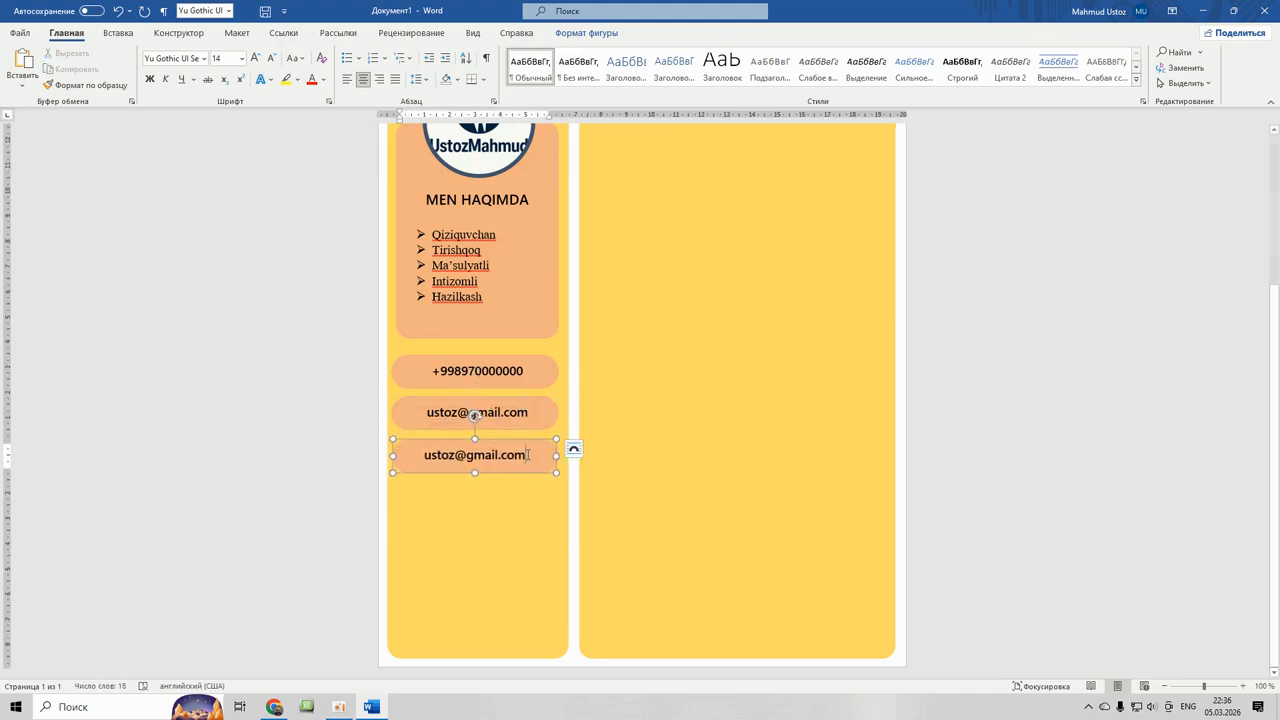
key("BackSpace")
key("BackSpace")
key("BackSpace")
key("BackSpace")
key("BackSpace")
key("BackSpace")
key("BackSpace")
key("BackSpace")
key("BackSpace")
key("BackSpace")
key("BackSpace")
key("BackSpace")
key("BackSpace")
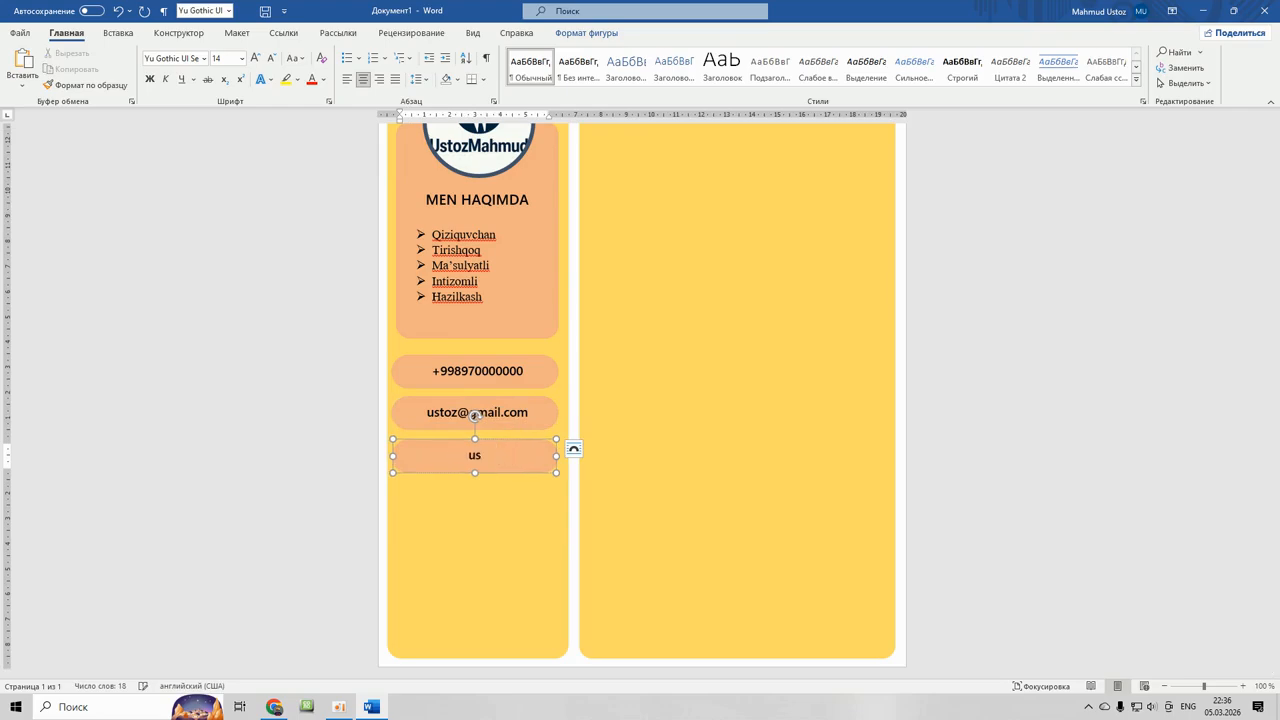
type("Toshkent")
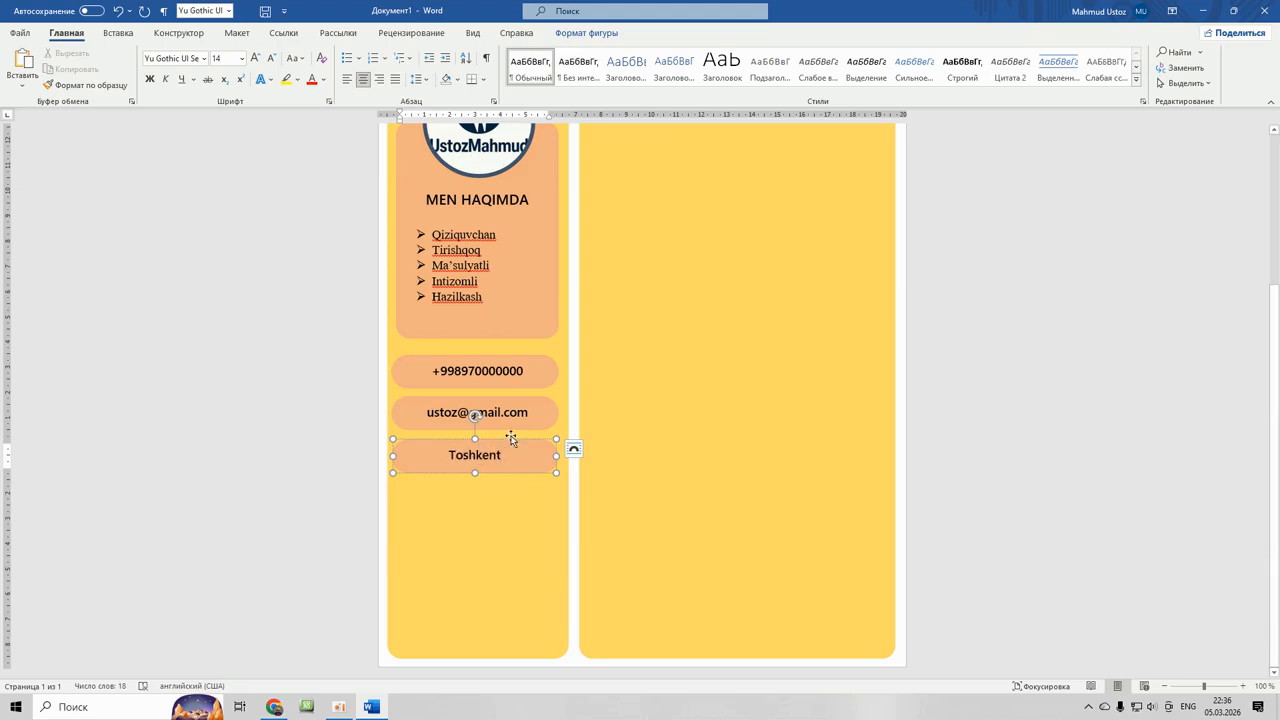
Select the right and left yellow panels, then bring up the reference resume PDF in Chrome.
scroll(537, 414, "up", 3)
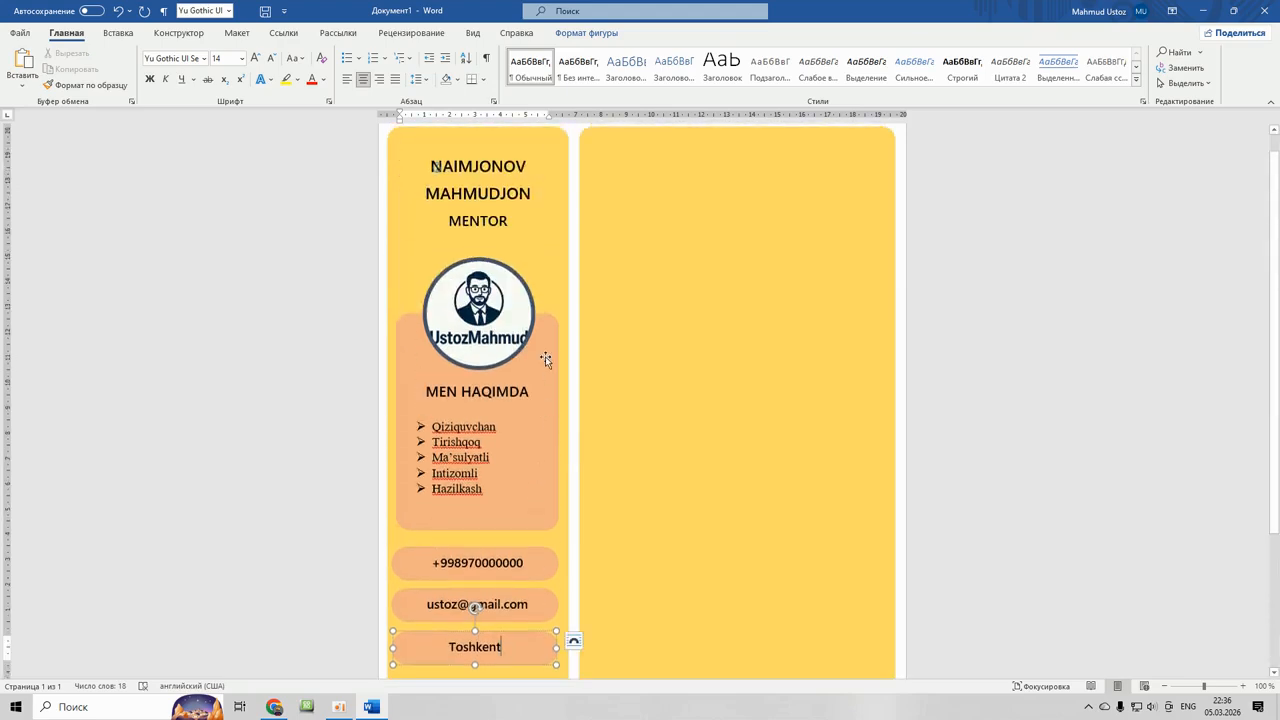
scroll(545, 356, "down", 3)
left_click(611, 423)
scroll(605, 433, "up", 3)
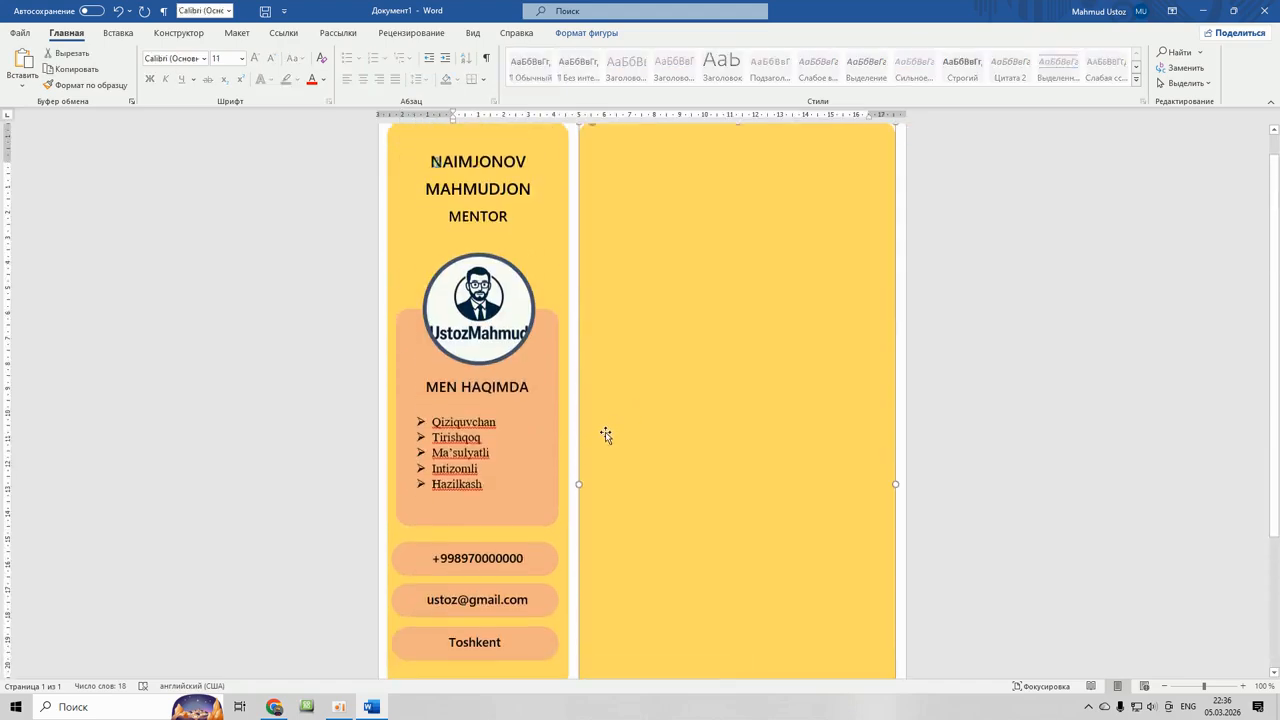
left_click(523, 245)
scroll(557, 360, "down", 3)
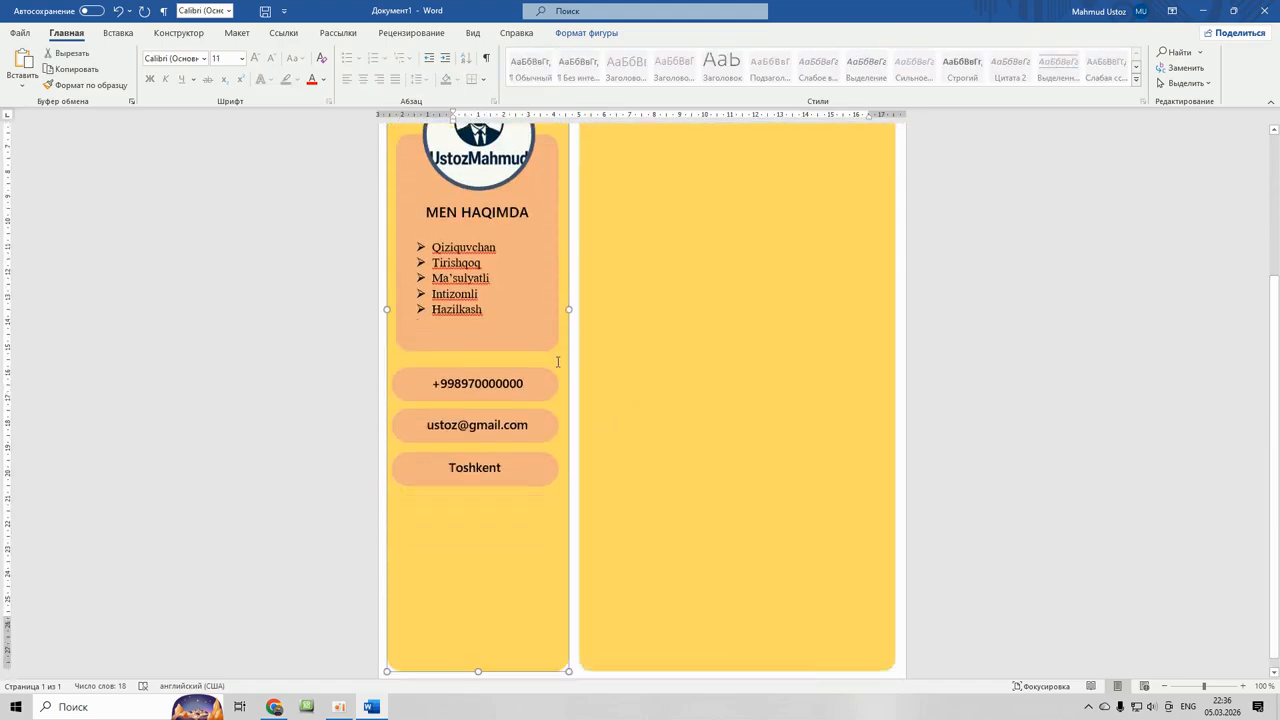
left_click(280, 708)
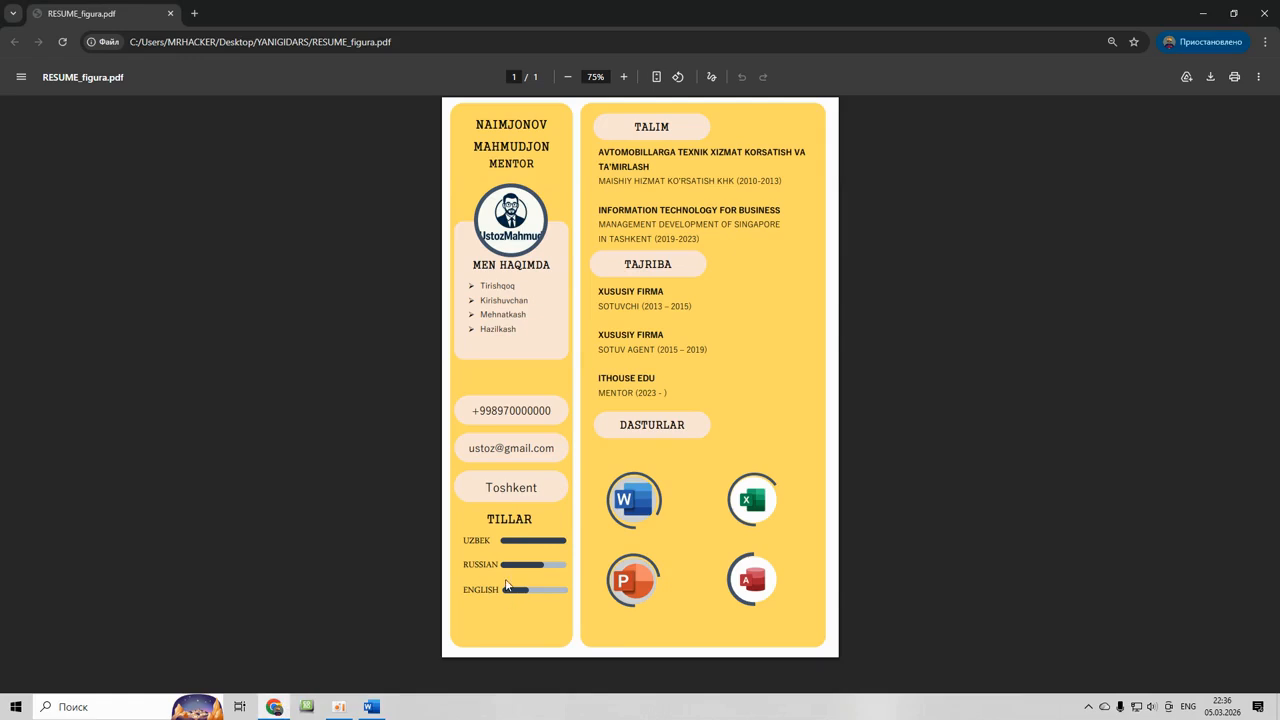
Switch back to the Word resume document after checking the PDF's TILLAR section.
left_click(371, 707)
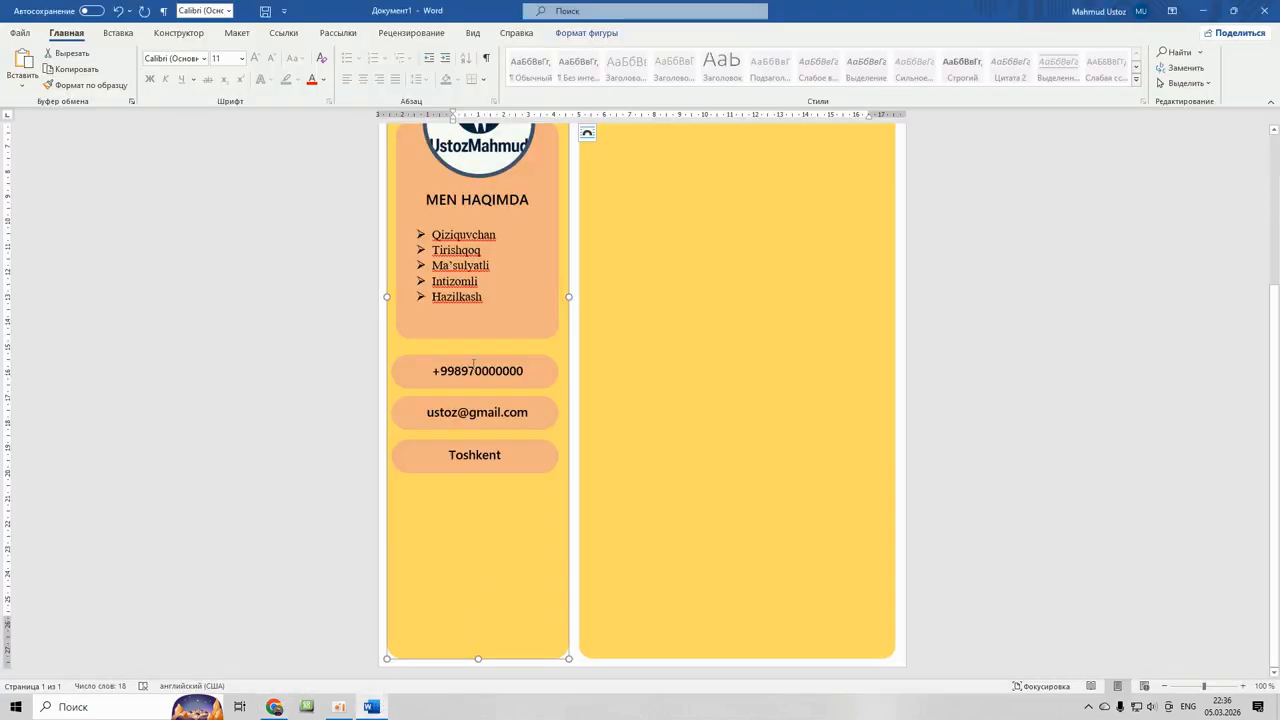
Copy the MEN HAQIMDA heading box below the Toshkent pill and retype its text as TILLAR.
left_click(520, 187)
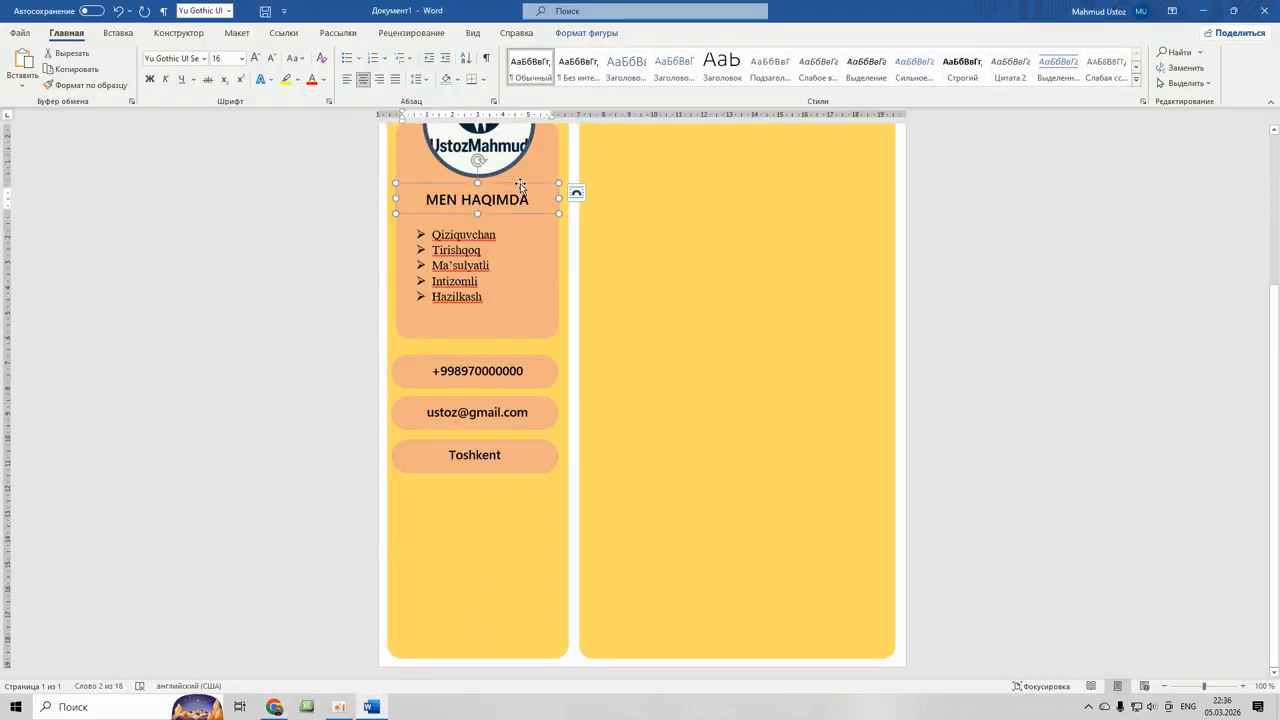
left_click_drag(520, 186, 540, 477)
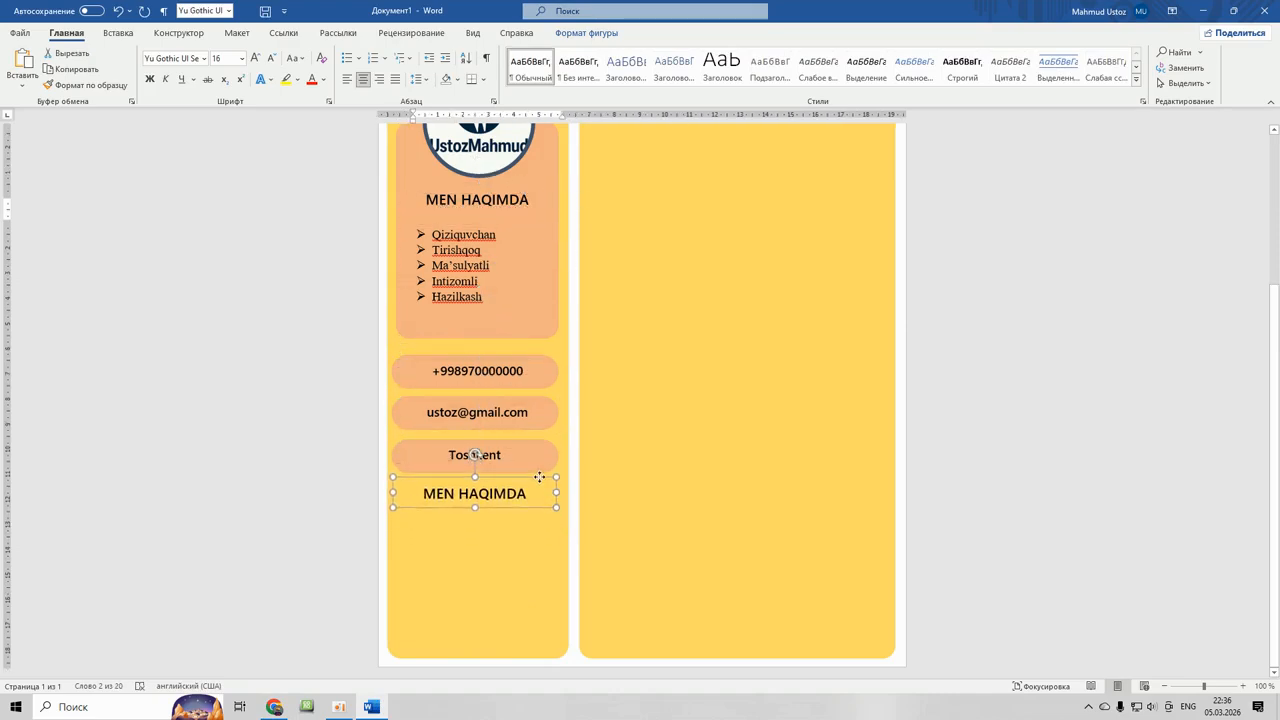
left_click(528, 494)
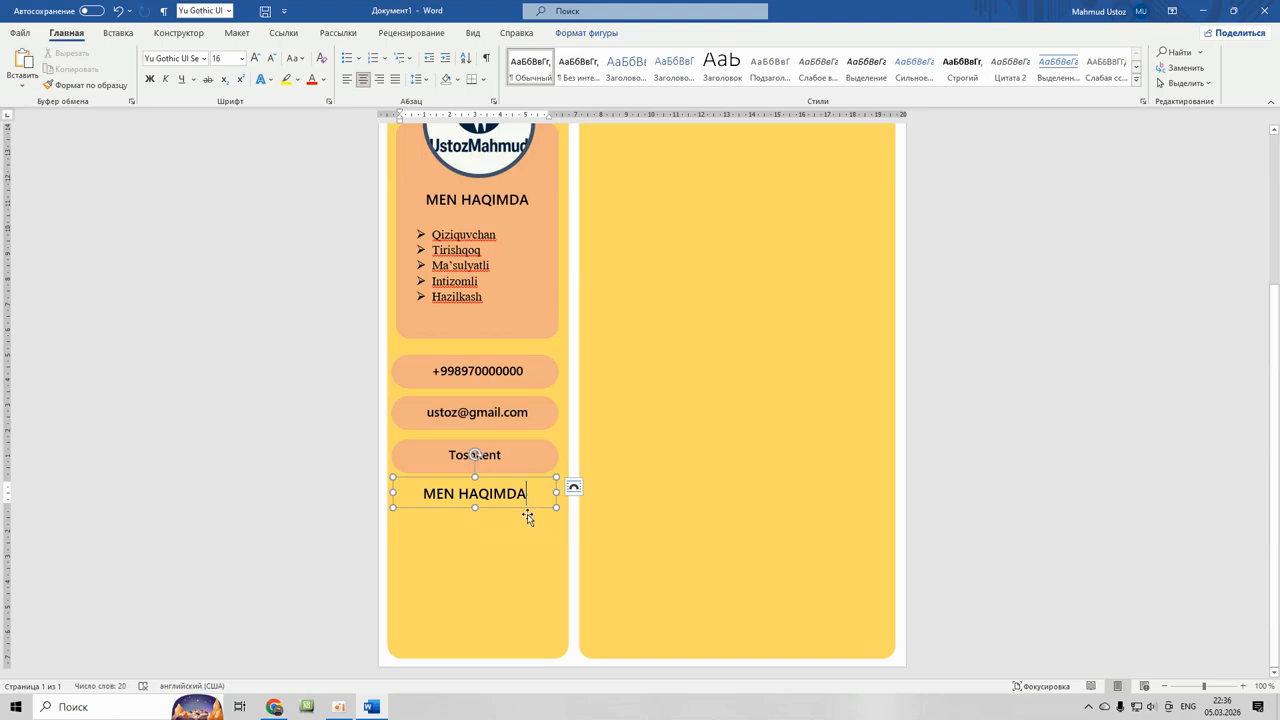
key("BackSpace")
key("BackSpace")
key("BackSpace")
key("BackSpace")
key("BackSpace")
key("BackSpace")
key("BackSpace")
key("BackSpace")
key("BackSpace")
key("BackSpace")
key("BackSpace")
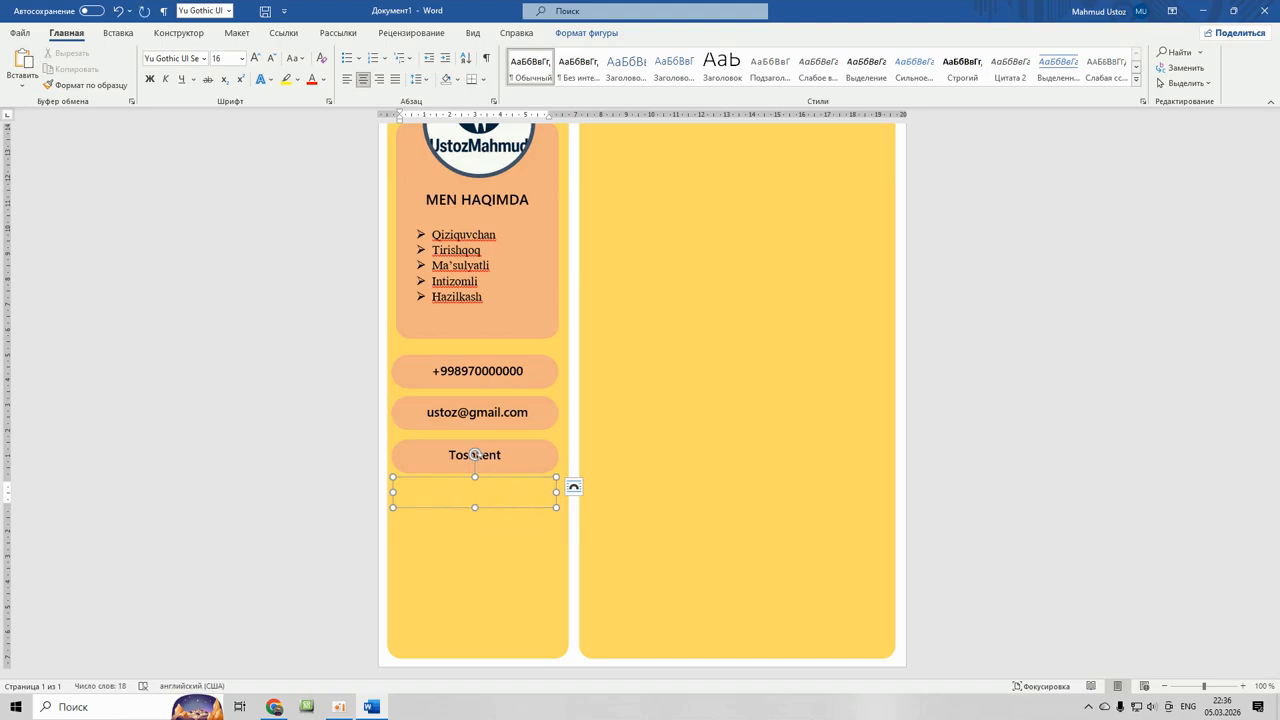
type("tillar")
key("BackSpace")
key("BackSpace")
key("BackSpace")
key("BackSpace")
key("BackSpace")
key("BackSpace")
type("TILLAR")
left_click(506, 509)
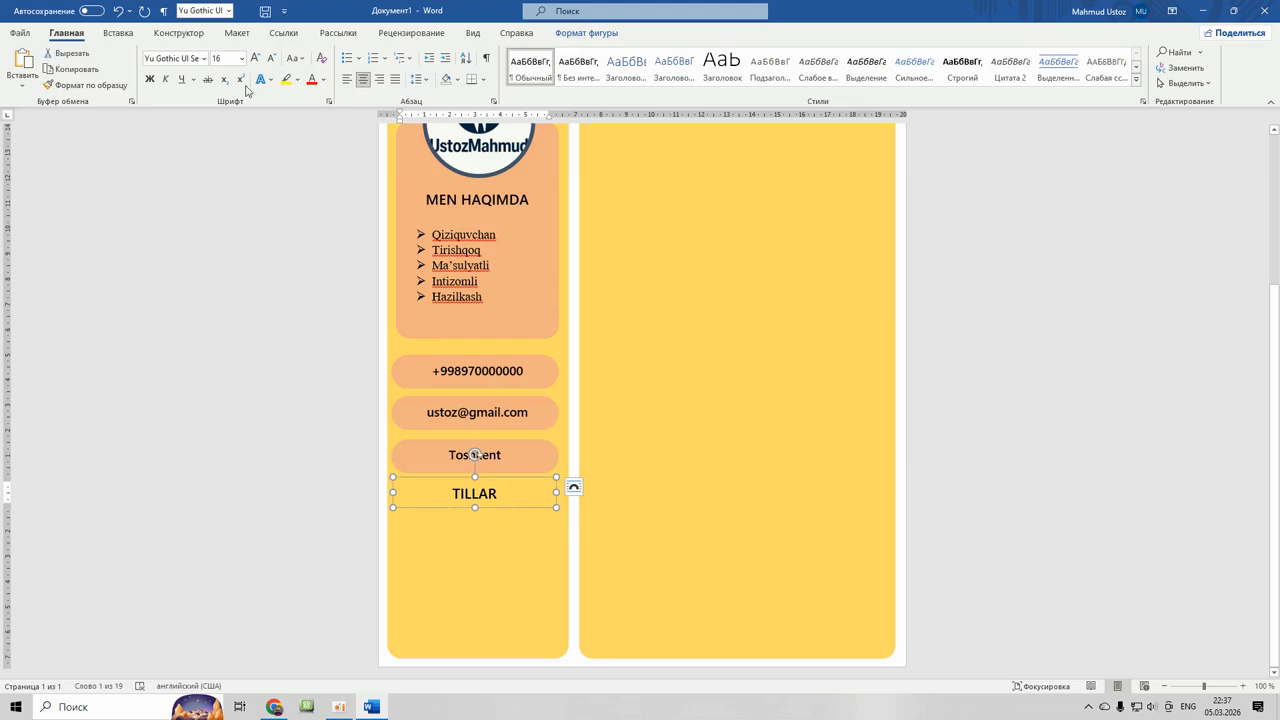
left_click(117, 33)
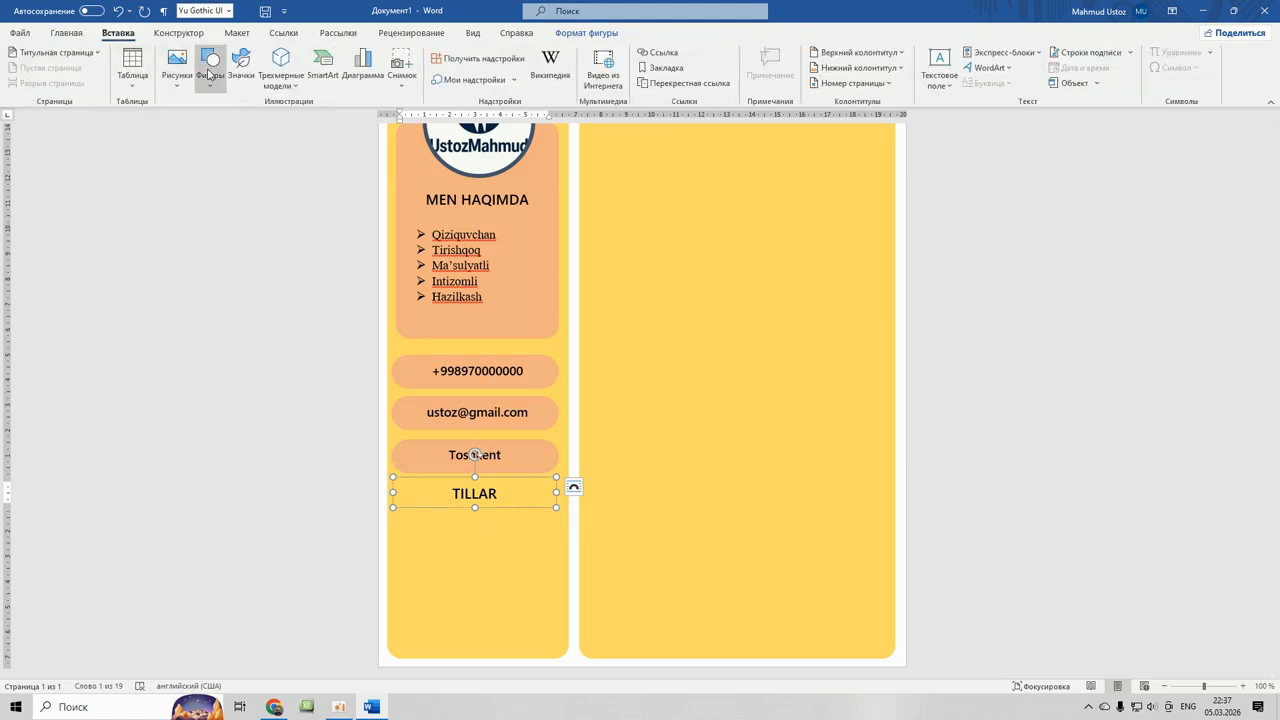
Draw a text box under TILLAR in Times New Roman 14 and type UZBEK.
left_click(210, 65)
left_click(203, 125)
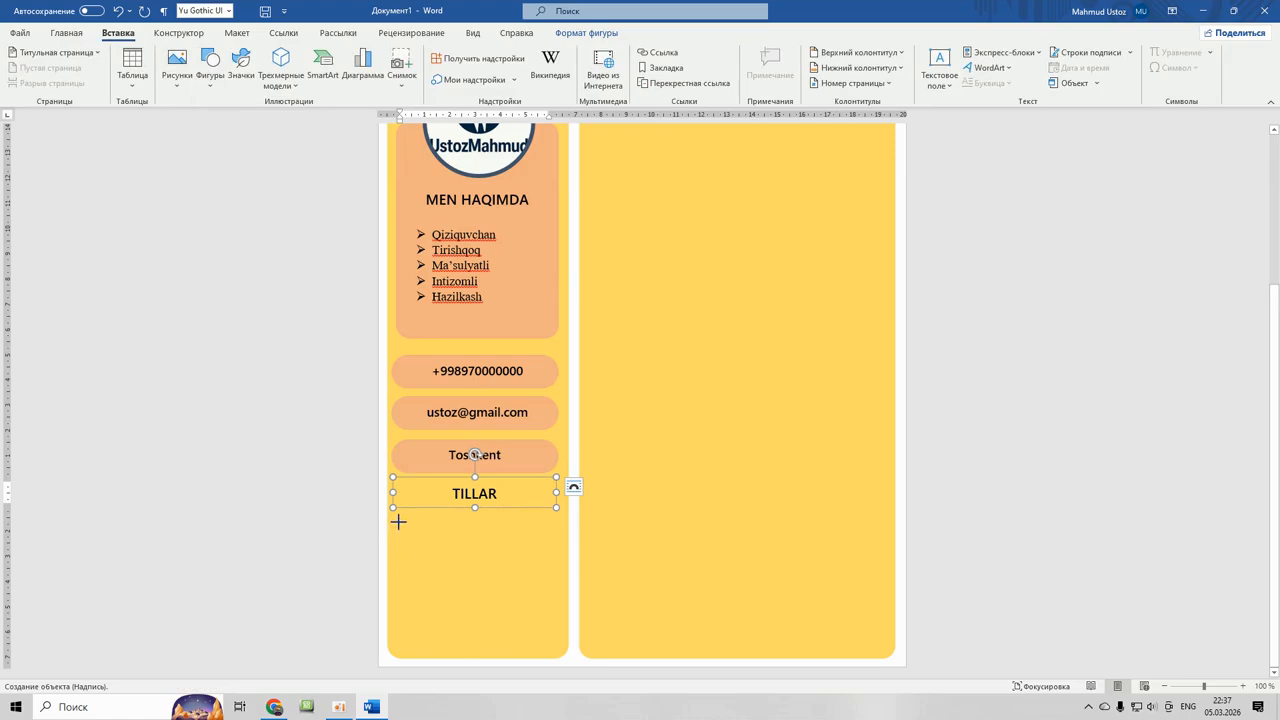
left_click_drag(393, 521, 467, 549)
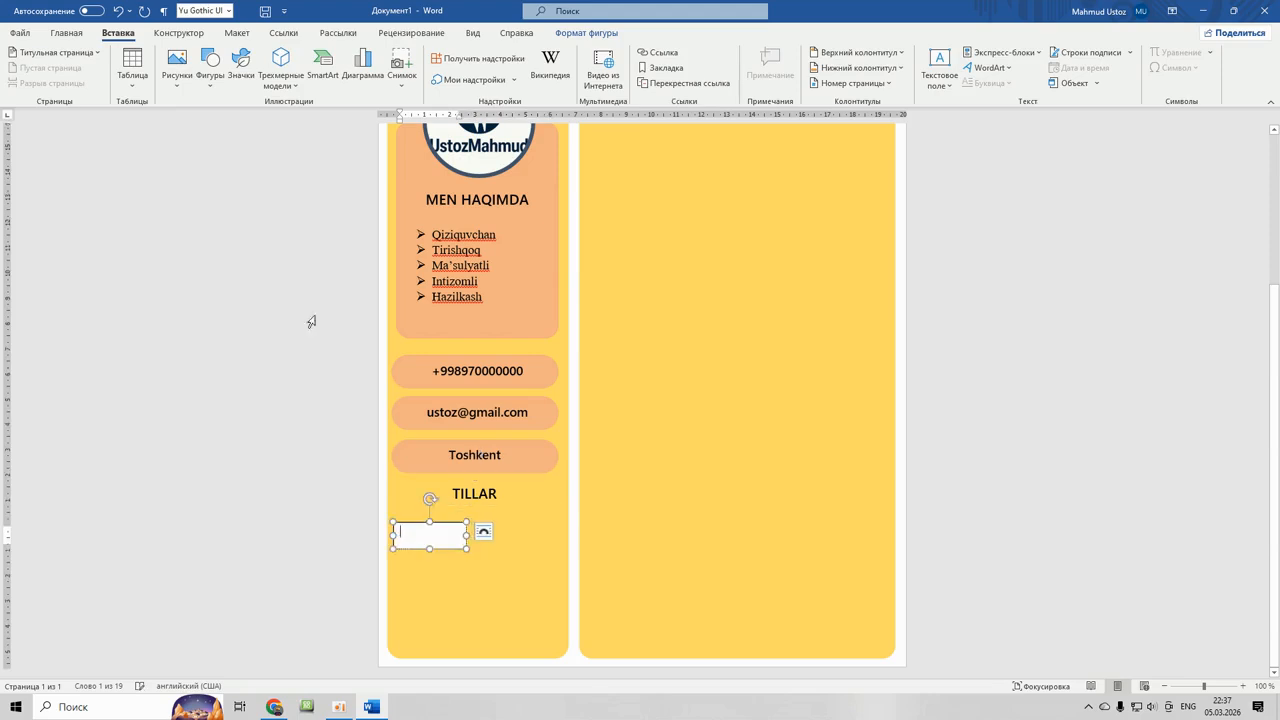
left_click(66, 32)
key("ctrl+shift+period")
key("ctrl+shift+period")
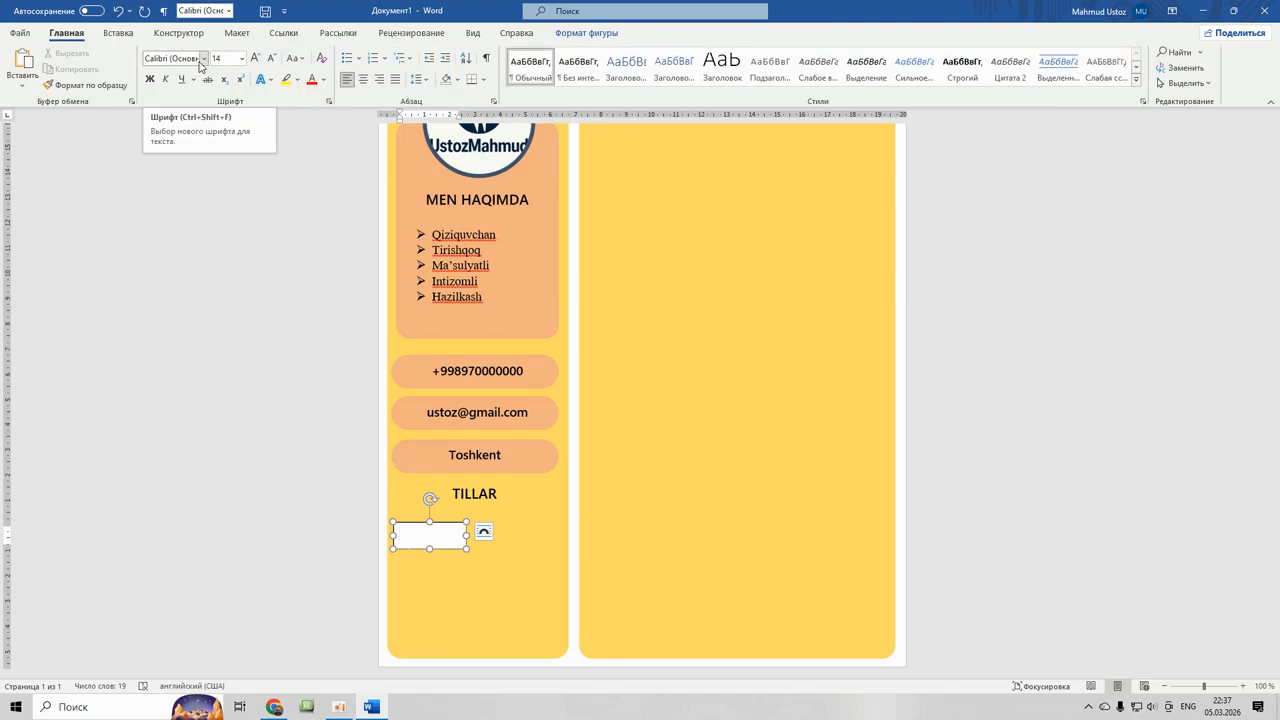
left_click(205, 62)
left_click(205, 163)
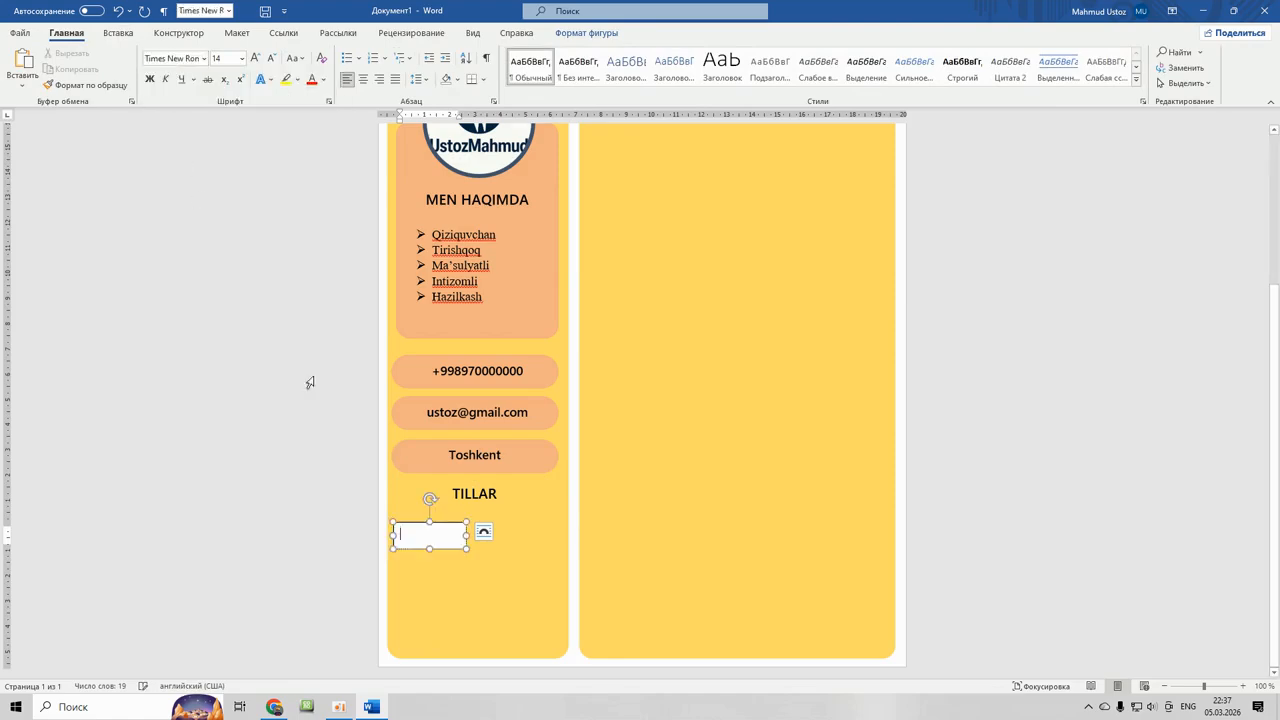
type("UZBEK")
Nudge the UZBEK box up, give it no fill and no outline, and duplicate it.
left_click(427, 545)
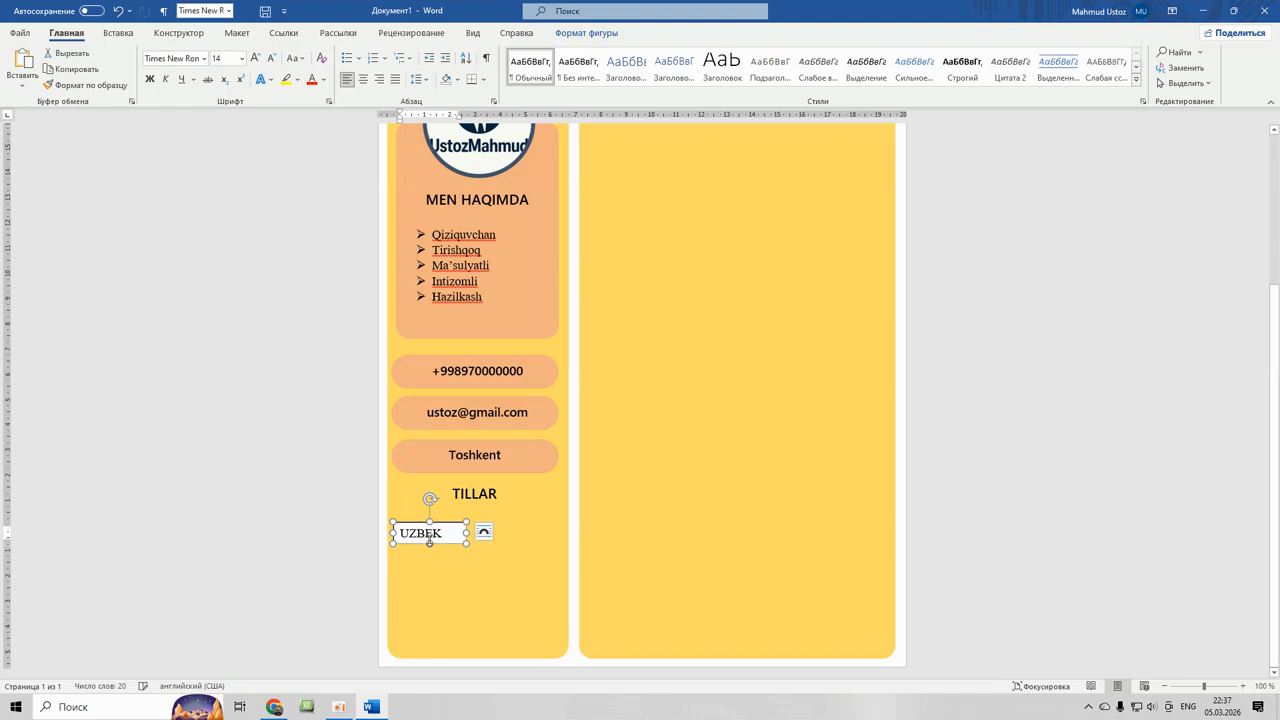
left_click_drag(451, 530, 451, 521)
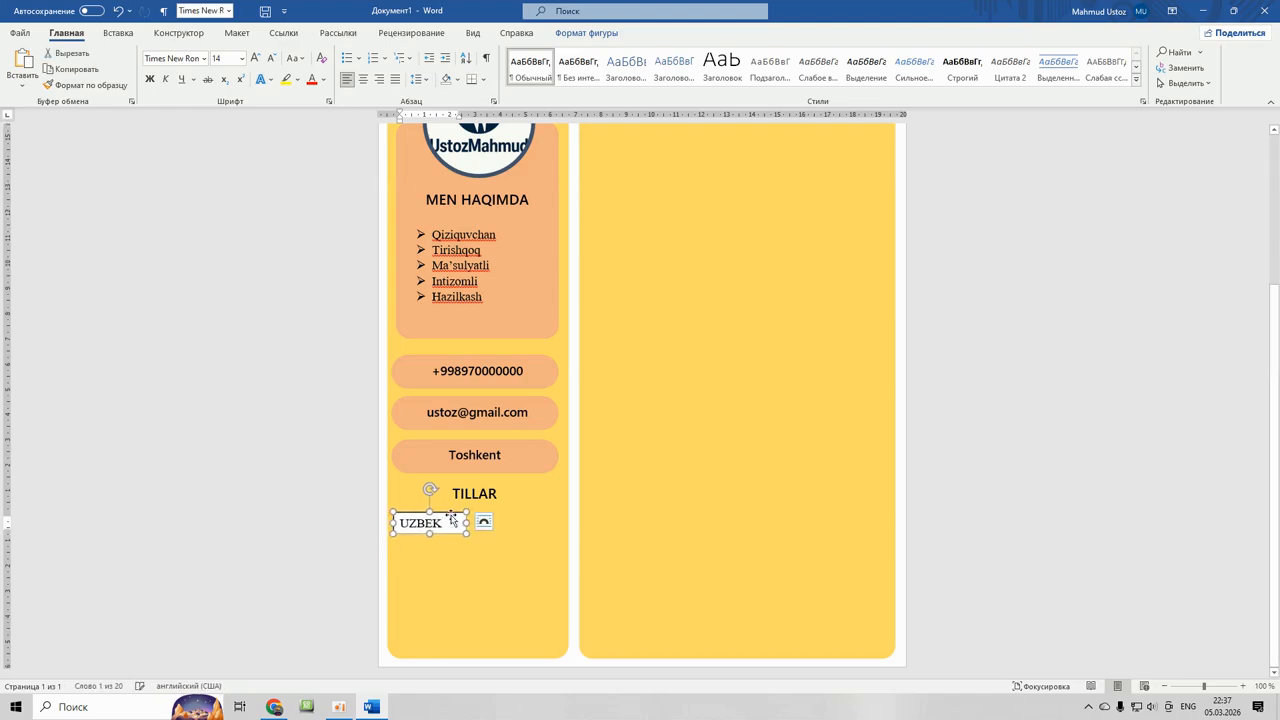
left_click(587, 33)
left_click(378, 52)
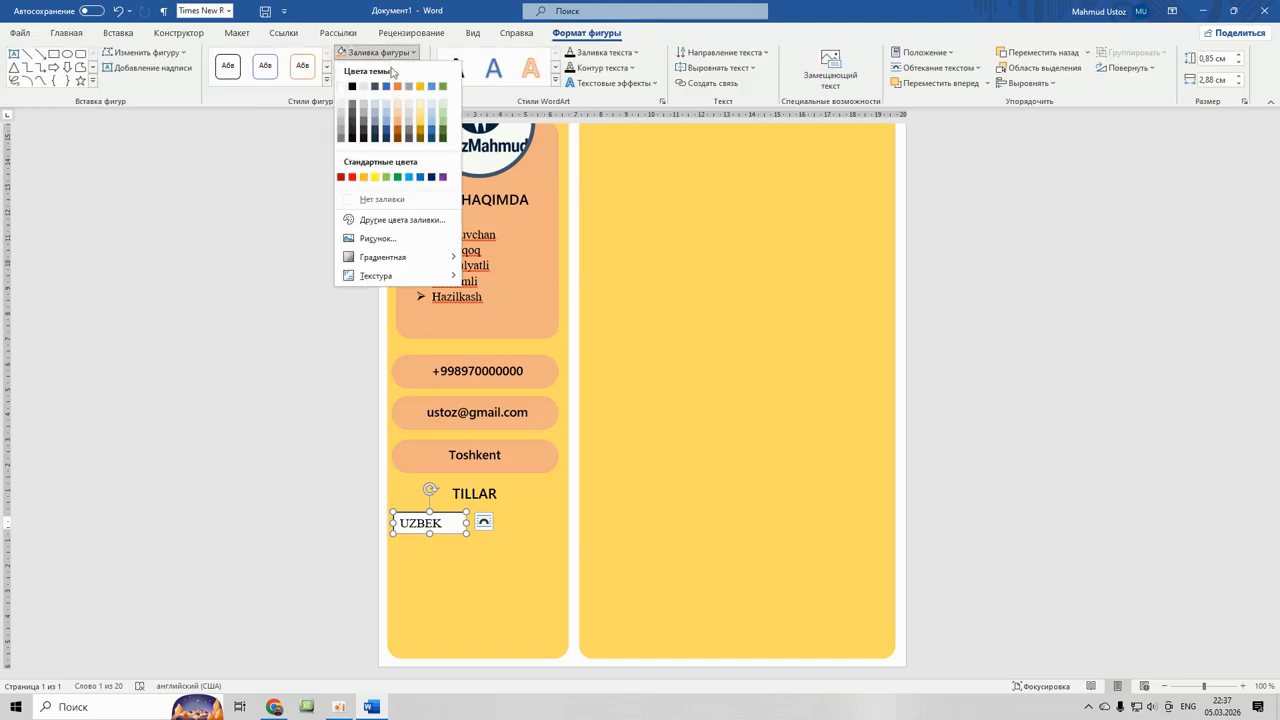
left_click(385, 203)
left_click(378, 67)
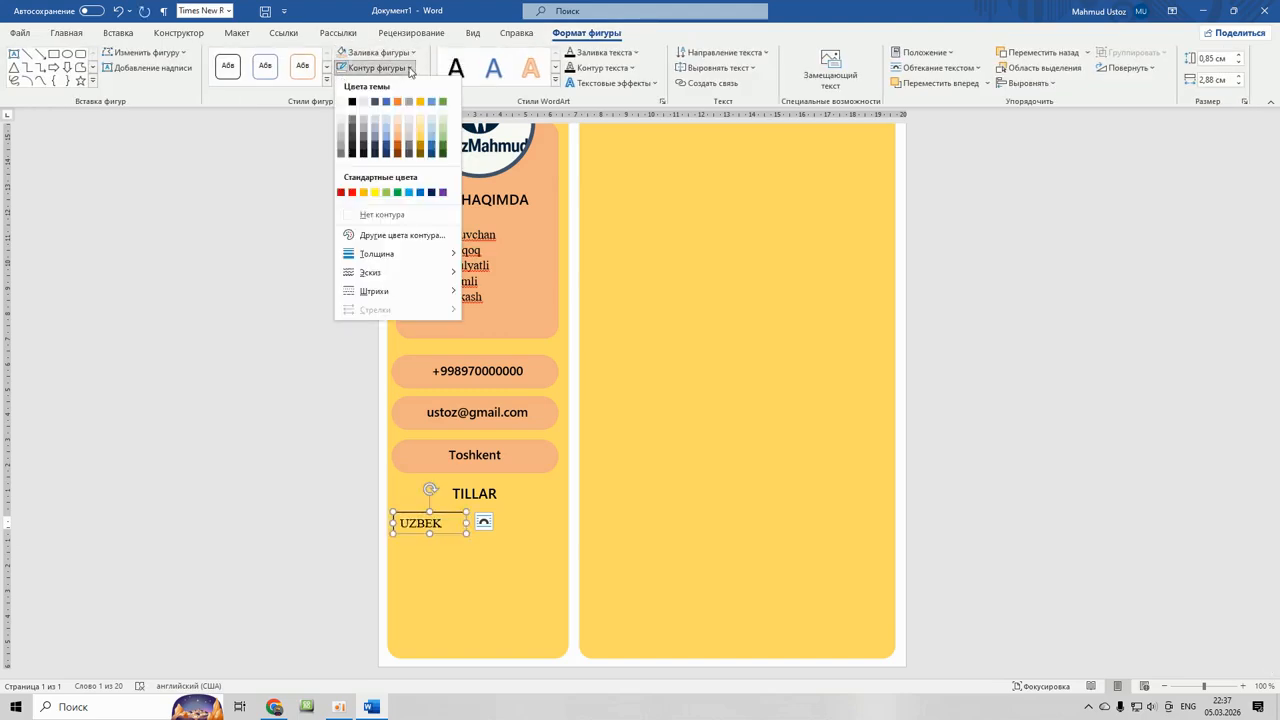
left_click(380, 216)
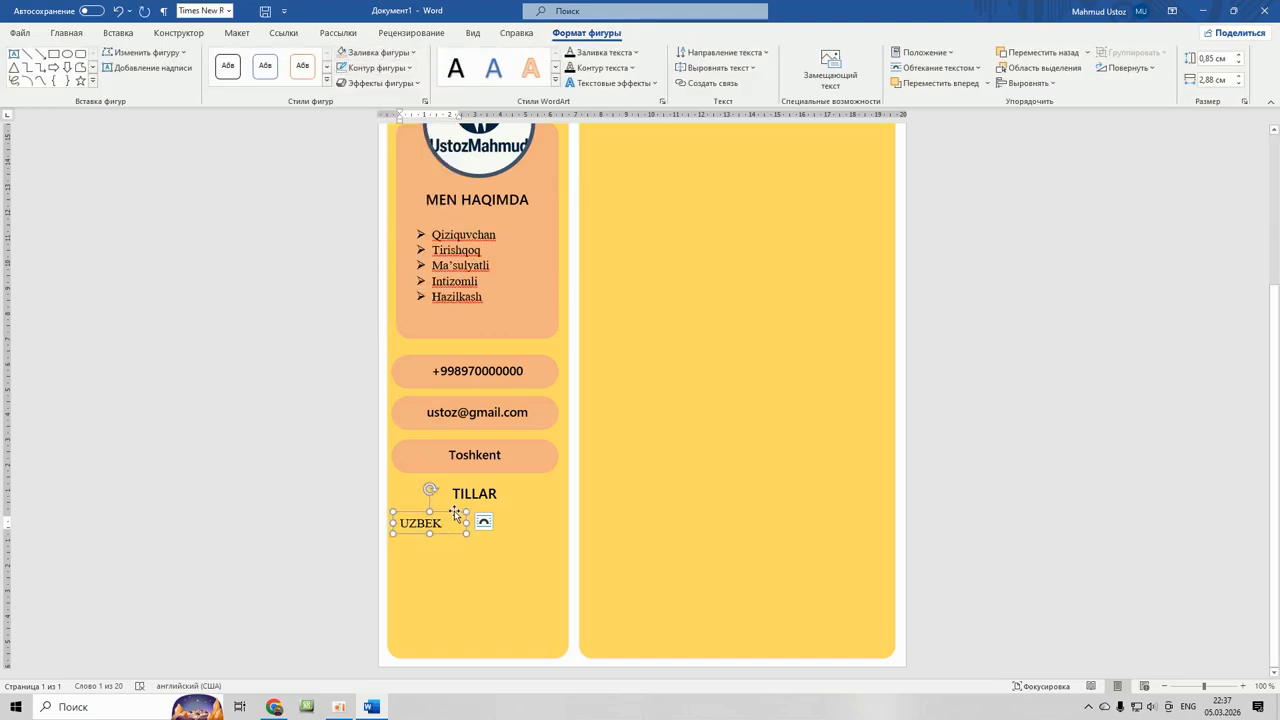
key("ctrl+d")
Position the copies beneath UZBEK and relabel them RUSSIAN and ENGLISH.
left_click_drag(466, 526, 459, 537)
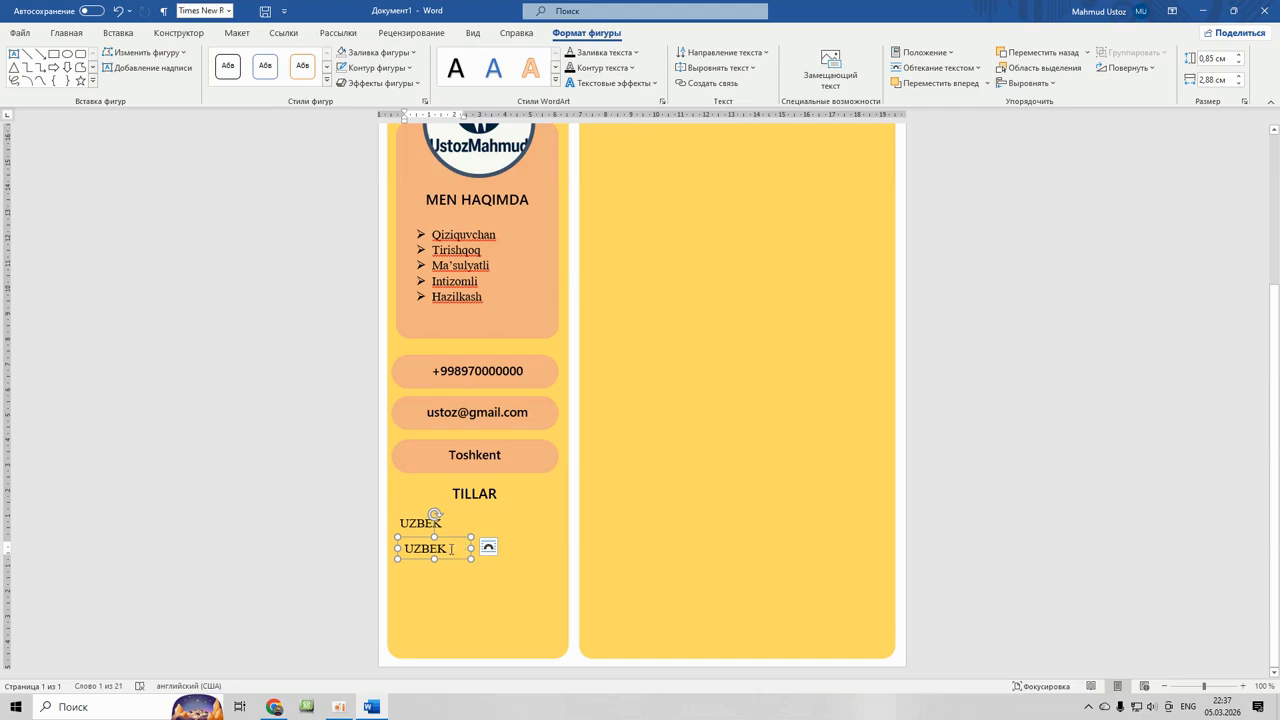
type("U")
left_click_drag(456, 538, 461, 567)
left_click(455, 574)
key("BackSpace")
key("BackSpace")
key("BackSpace")
key("BackSpace")
key("BackSpace")
key("BackSpace")
key("BackSpace")
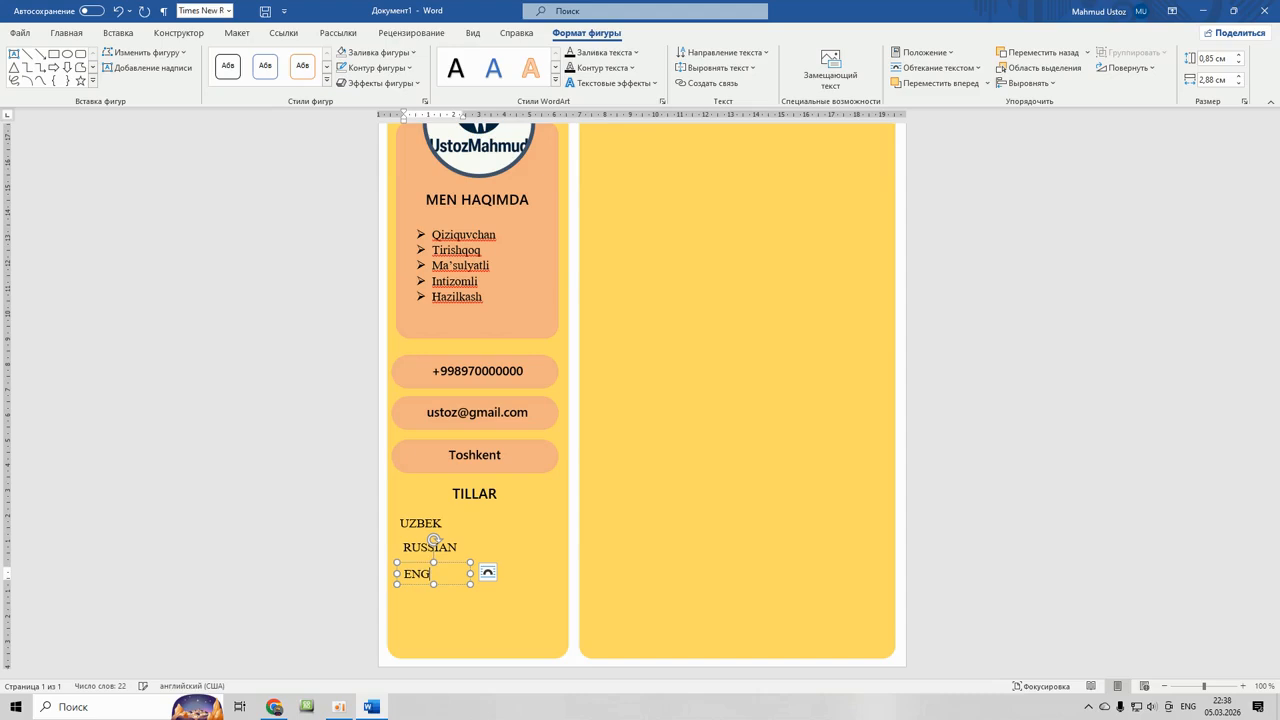
left_click(500, 537)
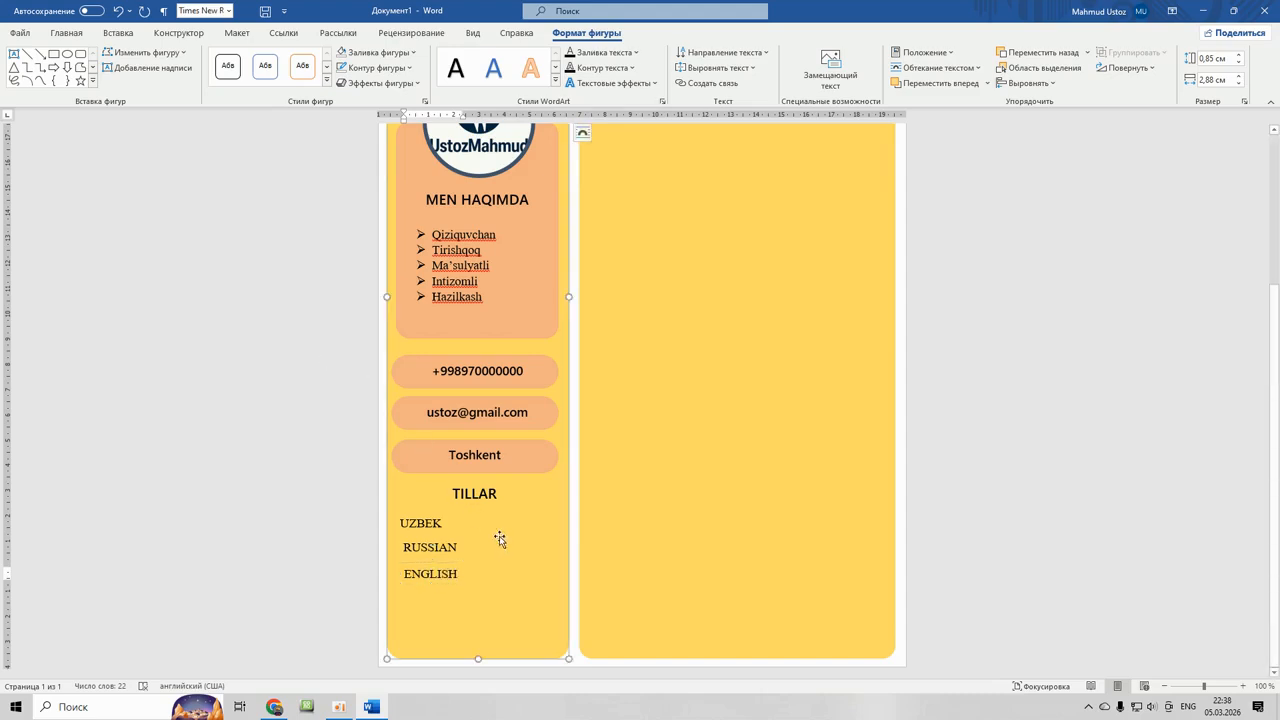
Select the UZBEK, RUSSIAN and ENGLISH text boxes together.
left_click(414, 536)
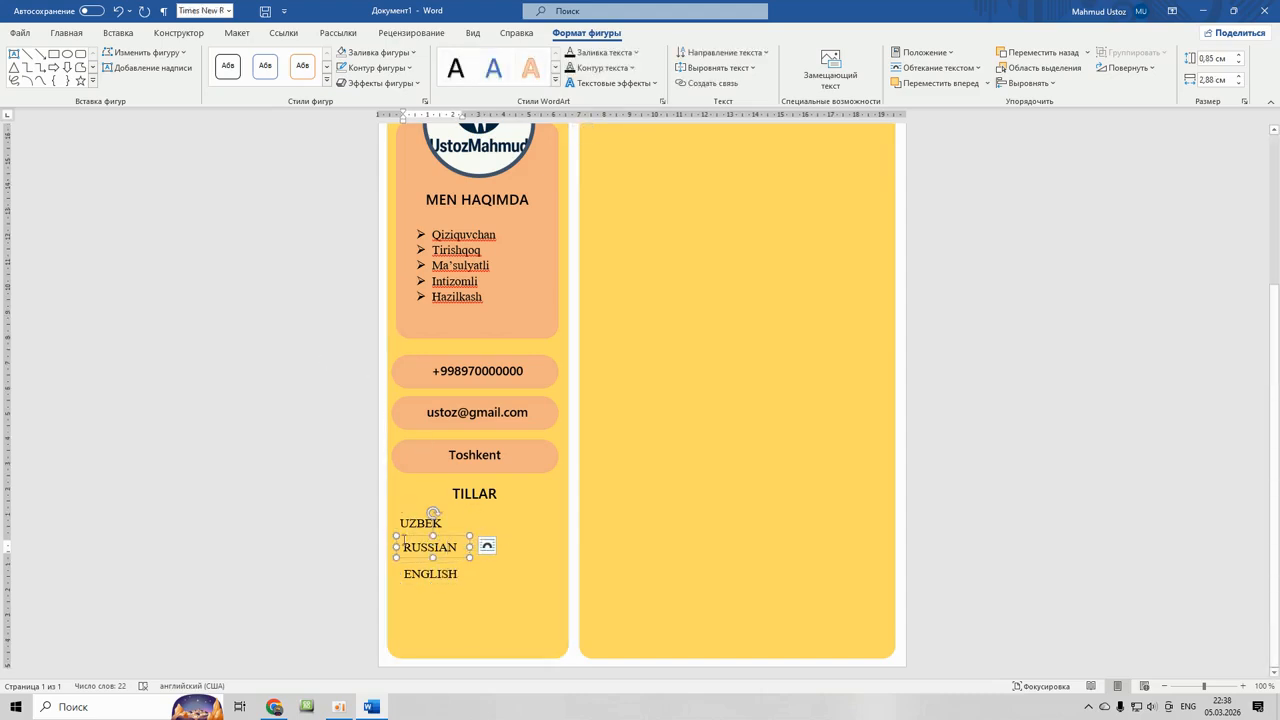
left_click(410, 513)
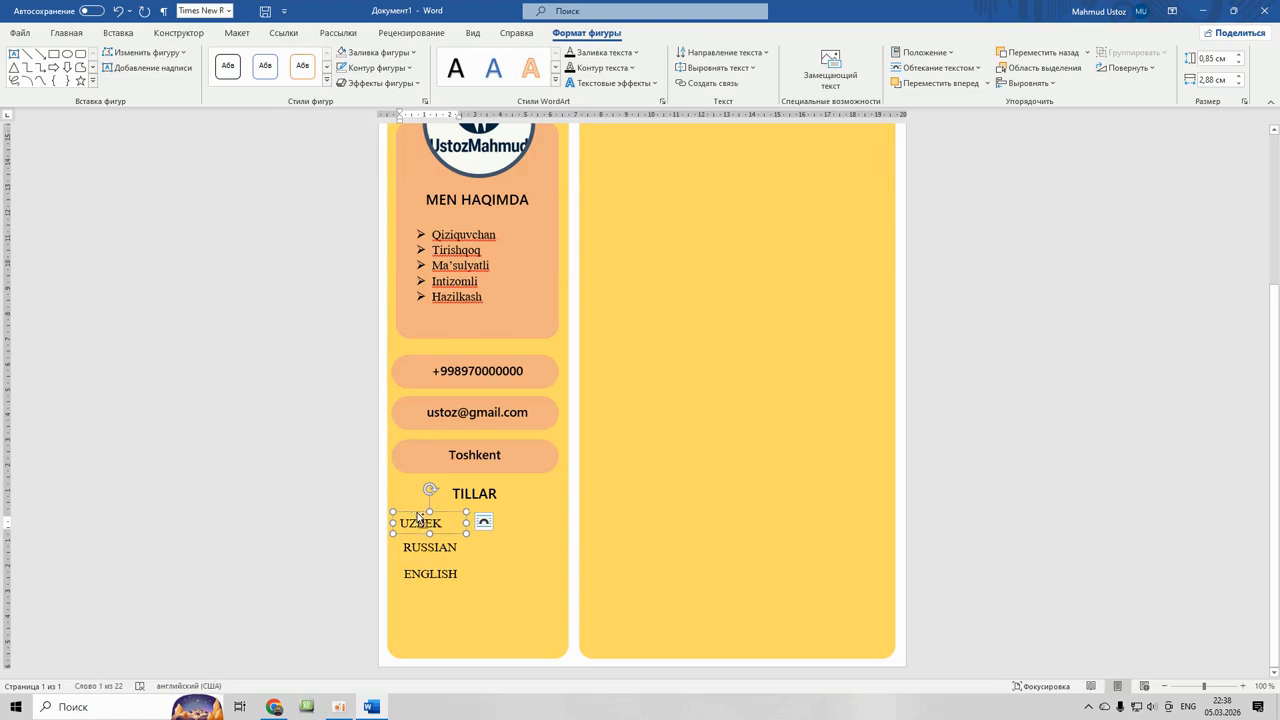
left_click(430, 546)
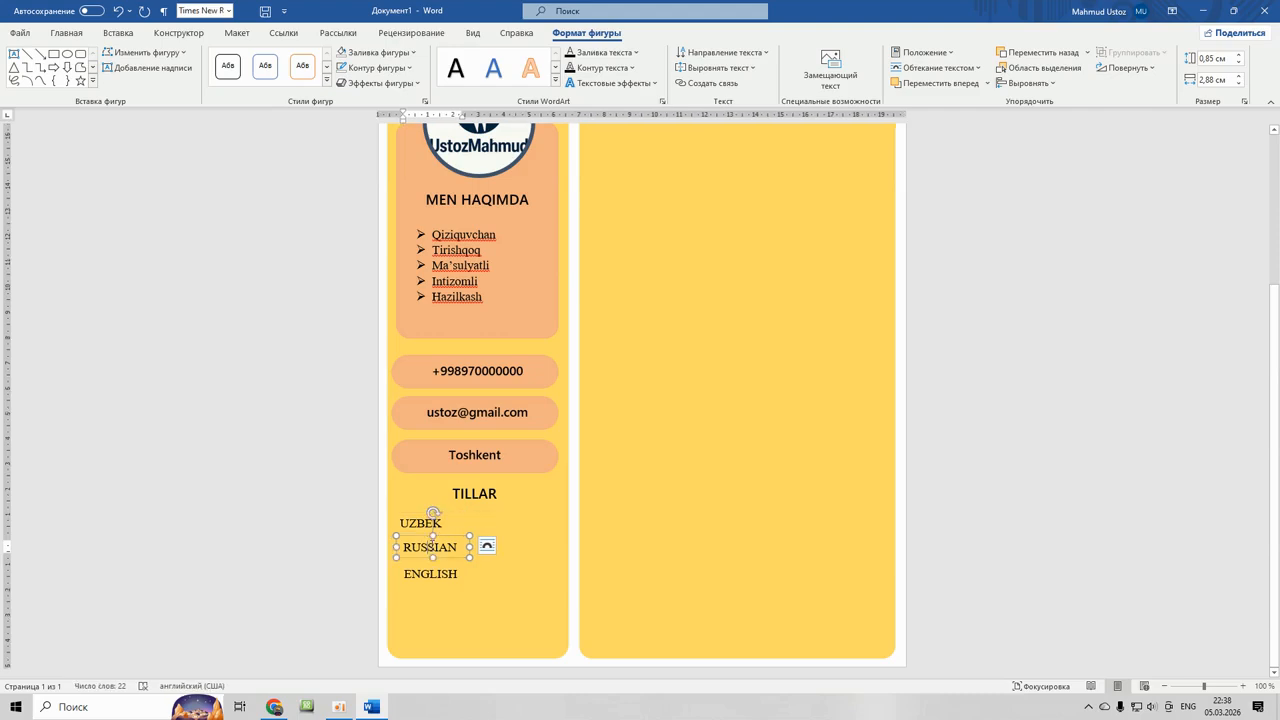
left_click(419, 513)
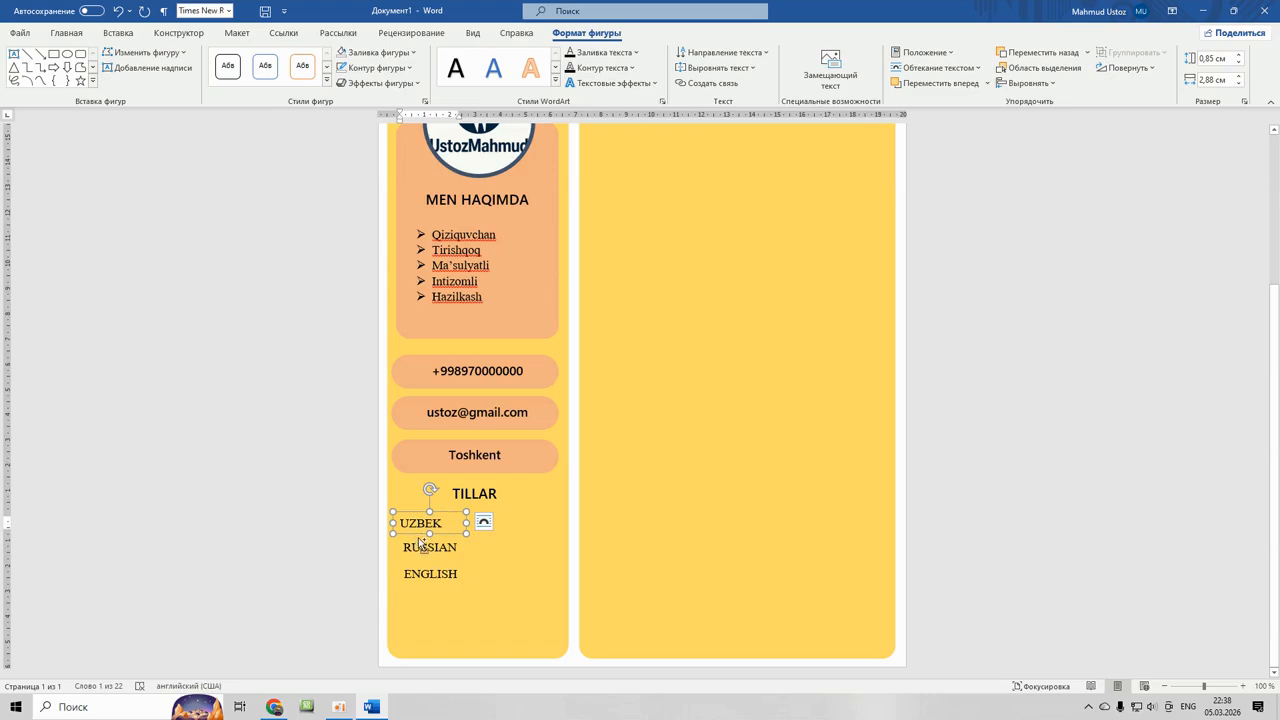
left_click(420, 545)
left_click(425, 515)
left_click(435, 555, "shift")
left_click(447, 588, "shift")
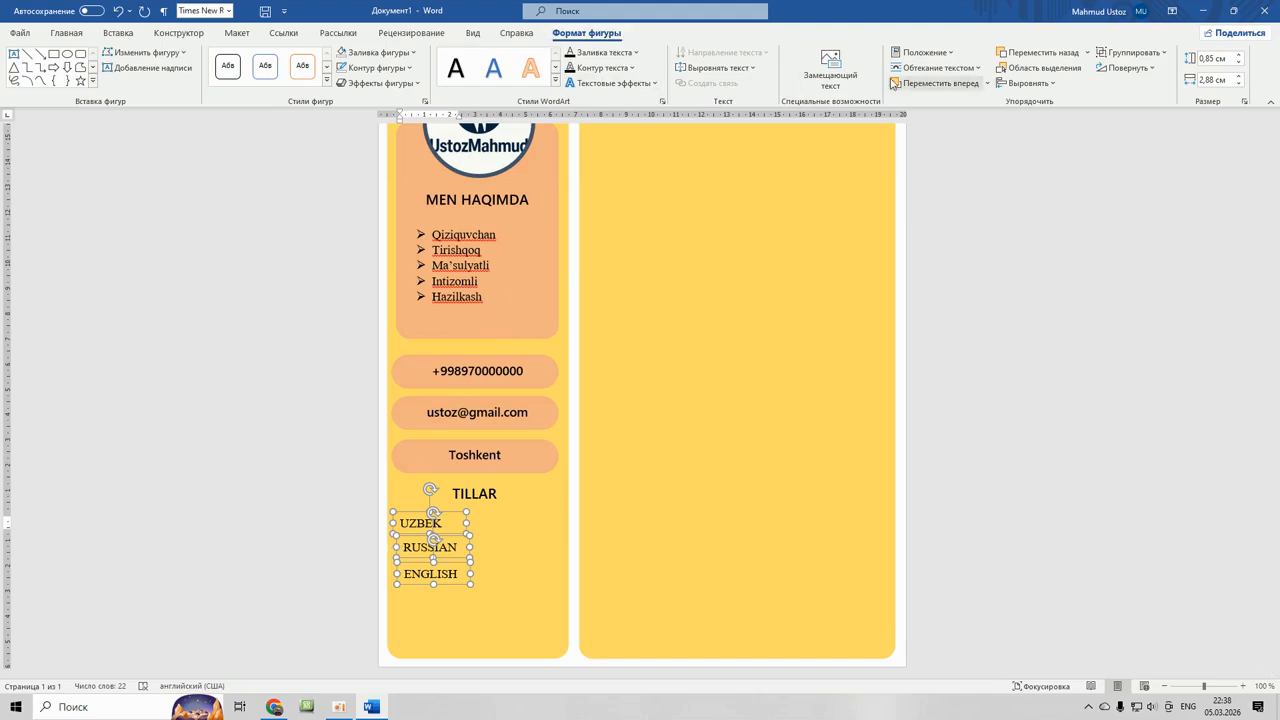
Align the three language labels left and distribute them vertically, then deselect.
left_click(1051, 84)
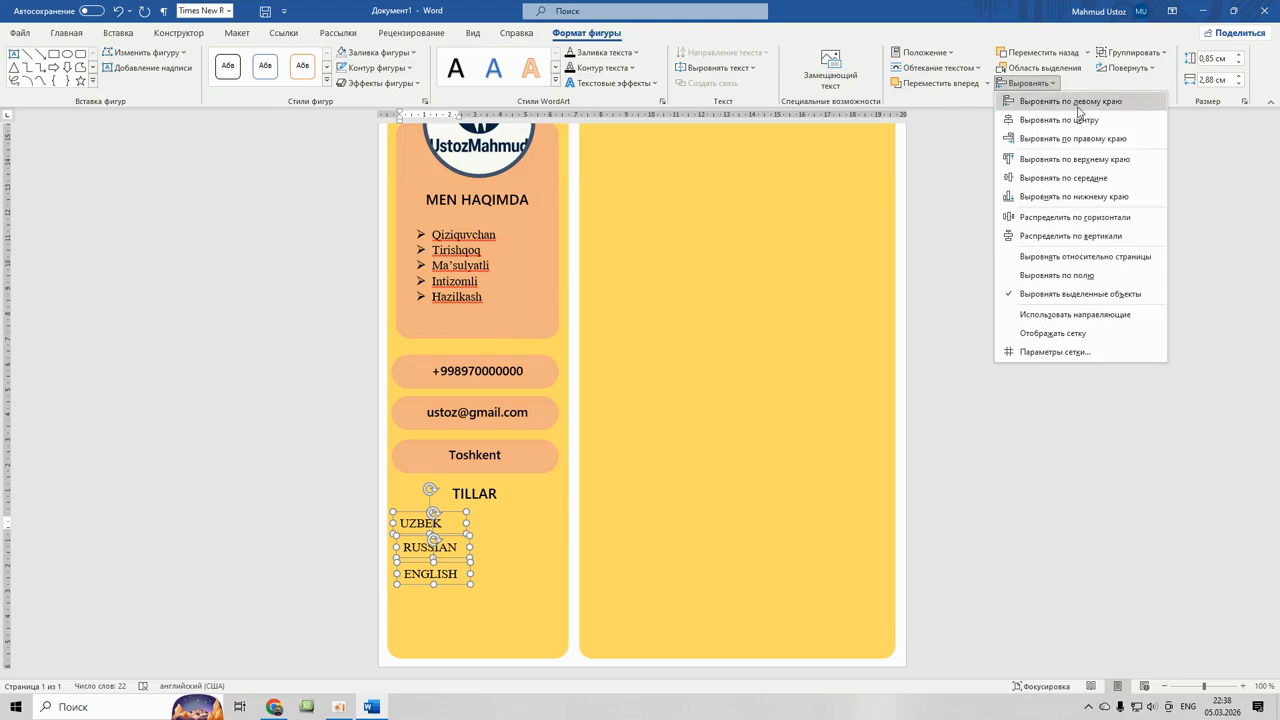
left_click(1073, 106)
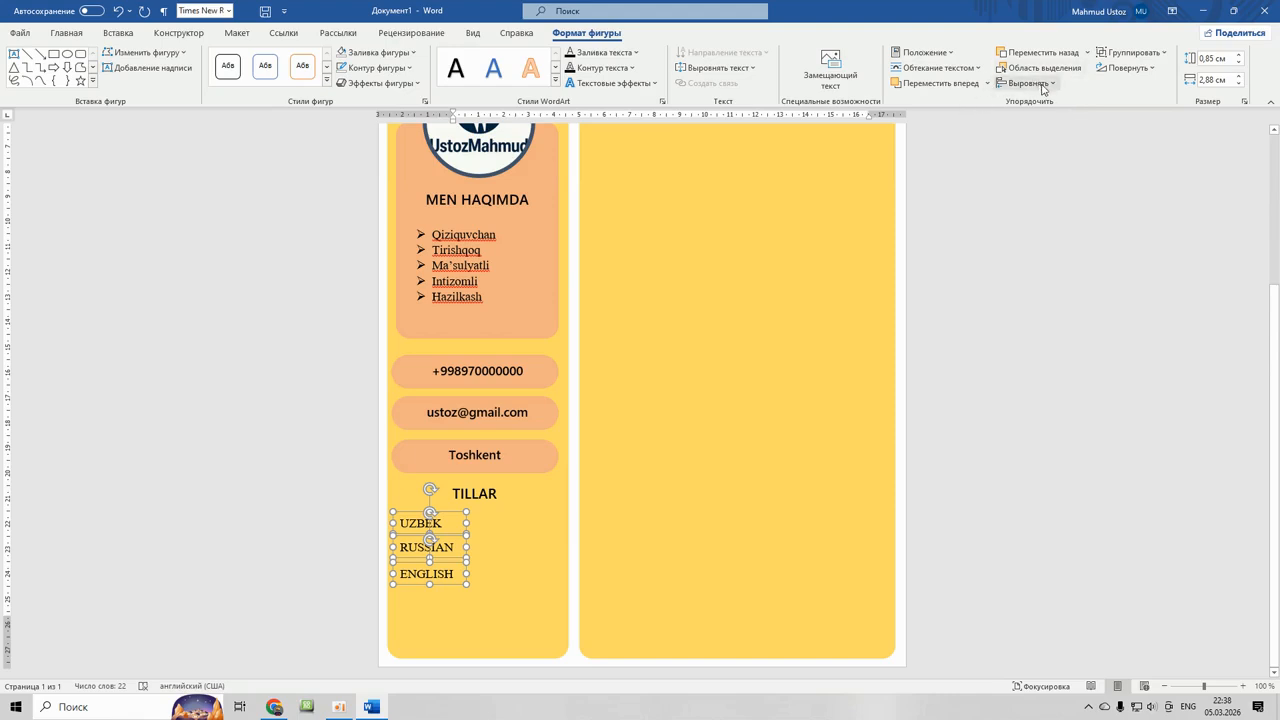
left_click(1042, 86)
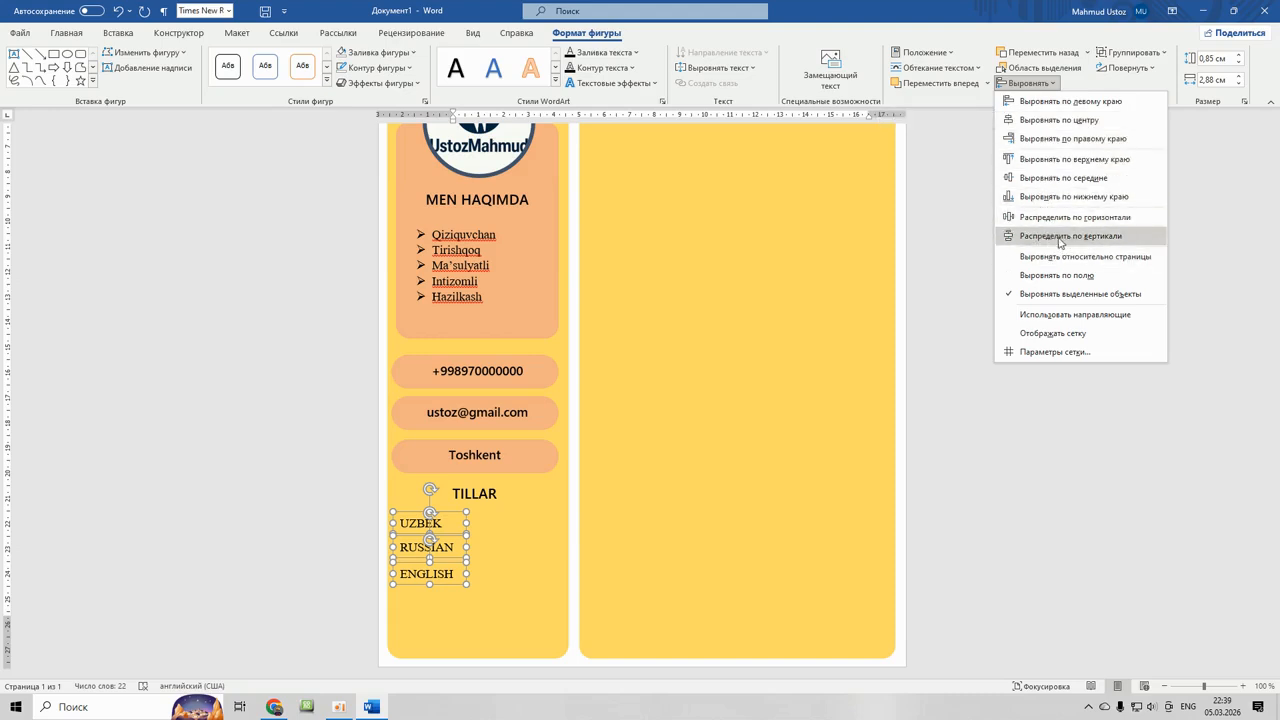
left_click(1062, 237)
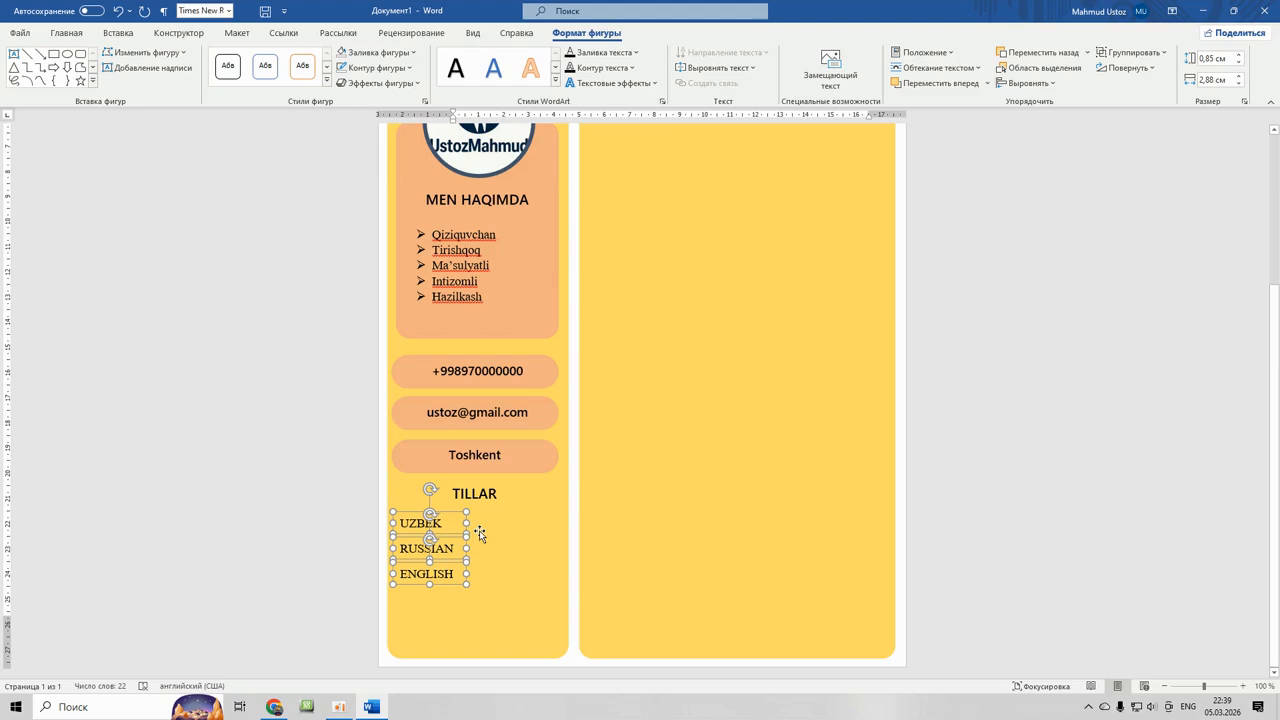
left_click(915, 514)
scroll(660, 486, "down", 3)
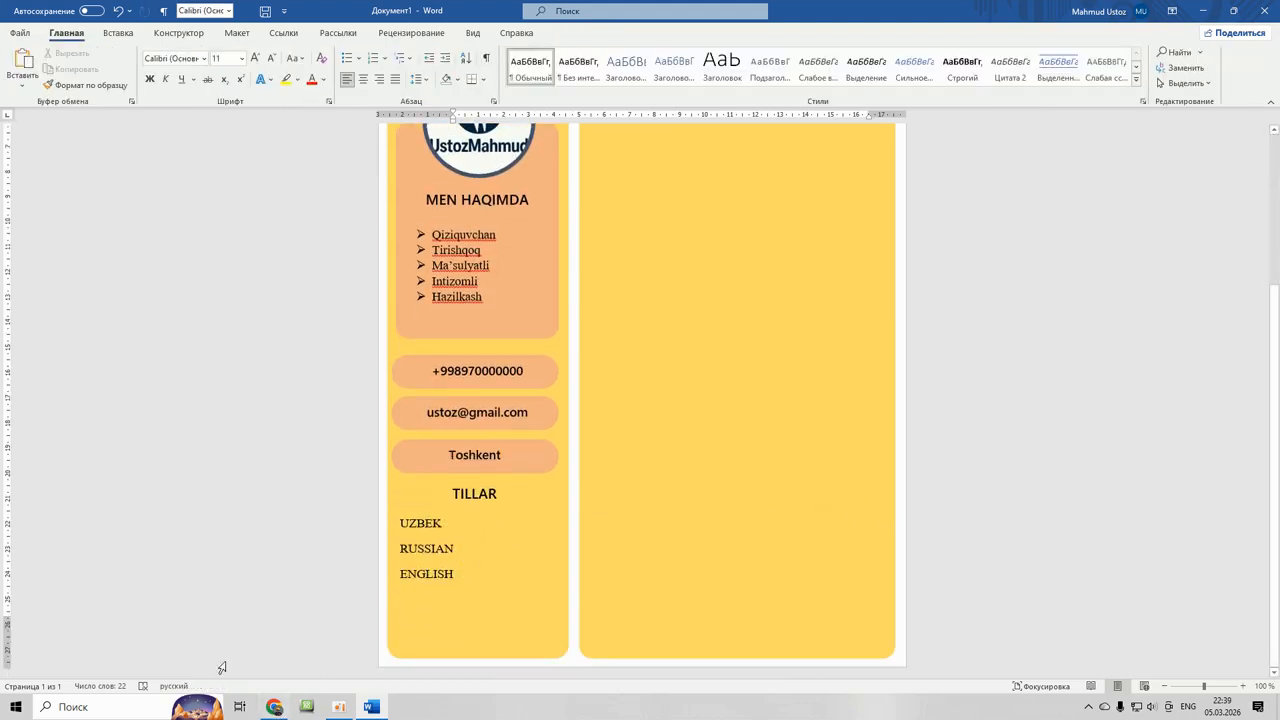
left_click(274, 707)
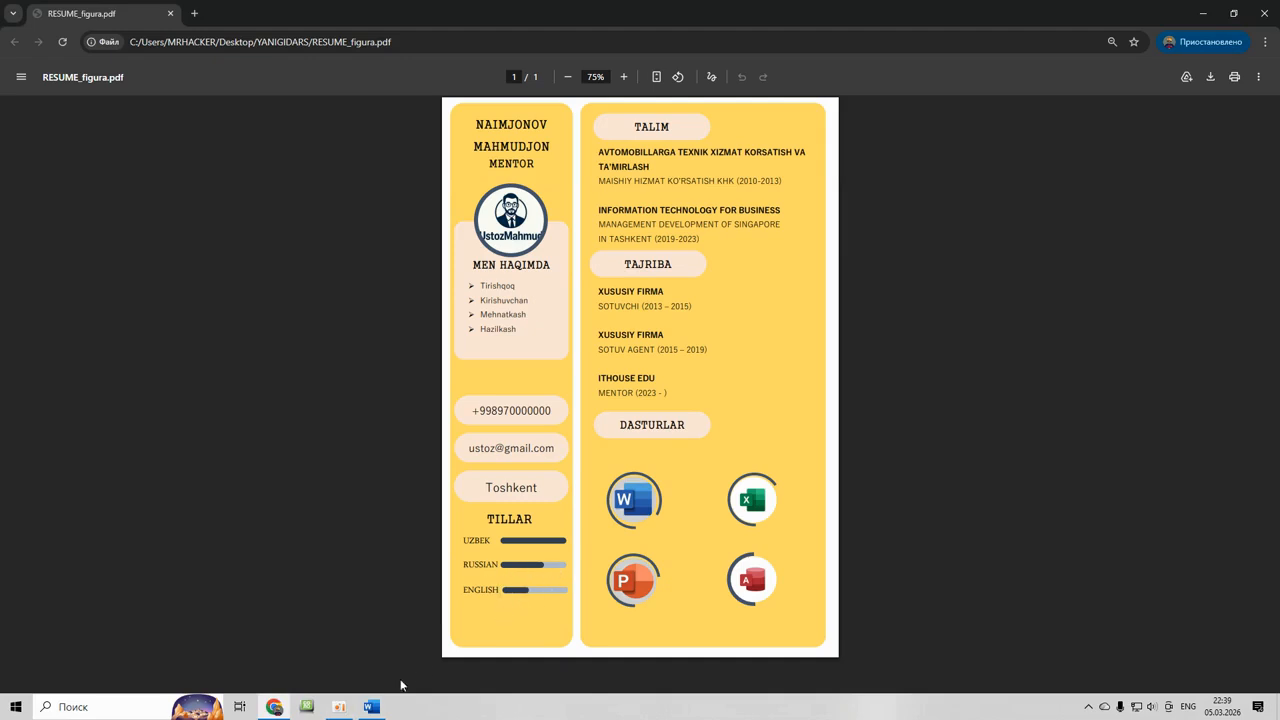
left_click(371, 707)
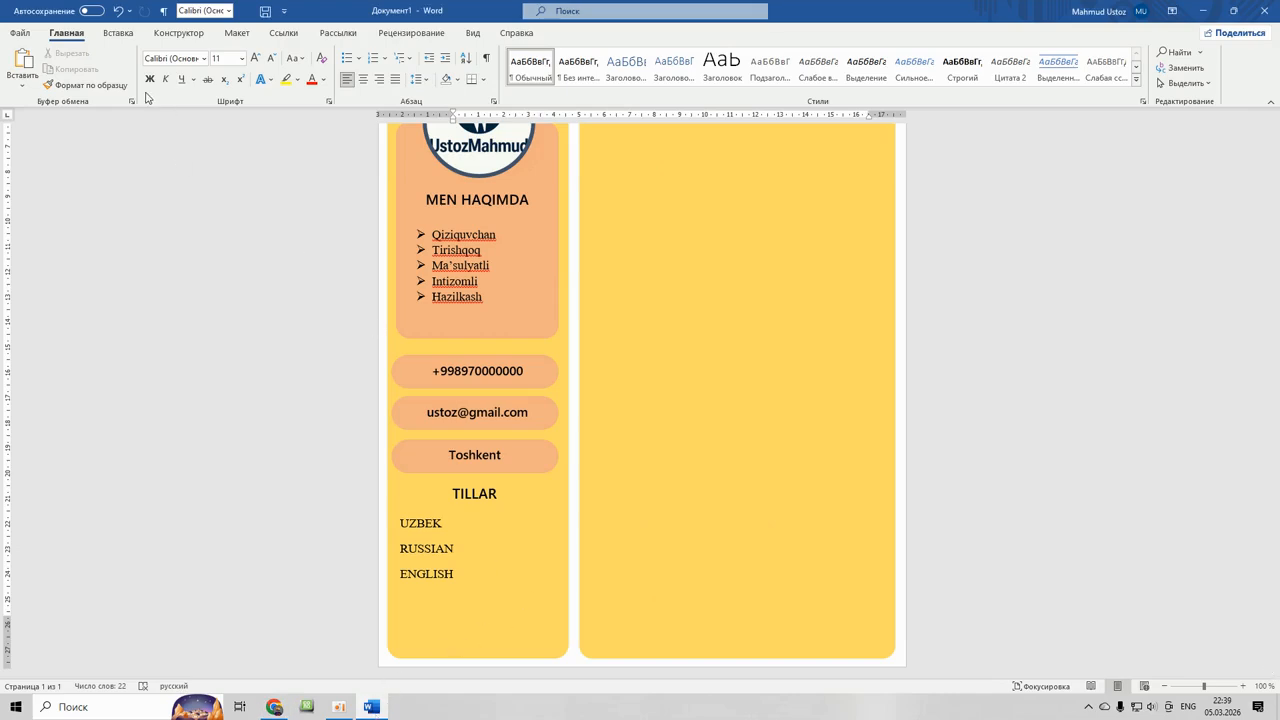
Draw a thin rounded-rectangle skill bar beside UZBEK and nudge it into line with the label.
left_click(118, 33)
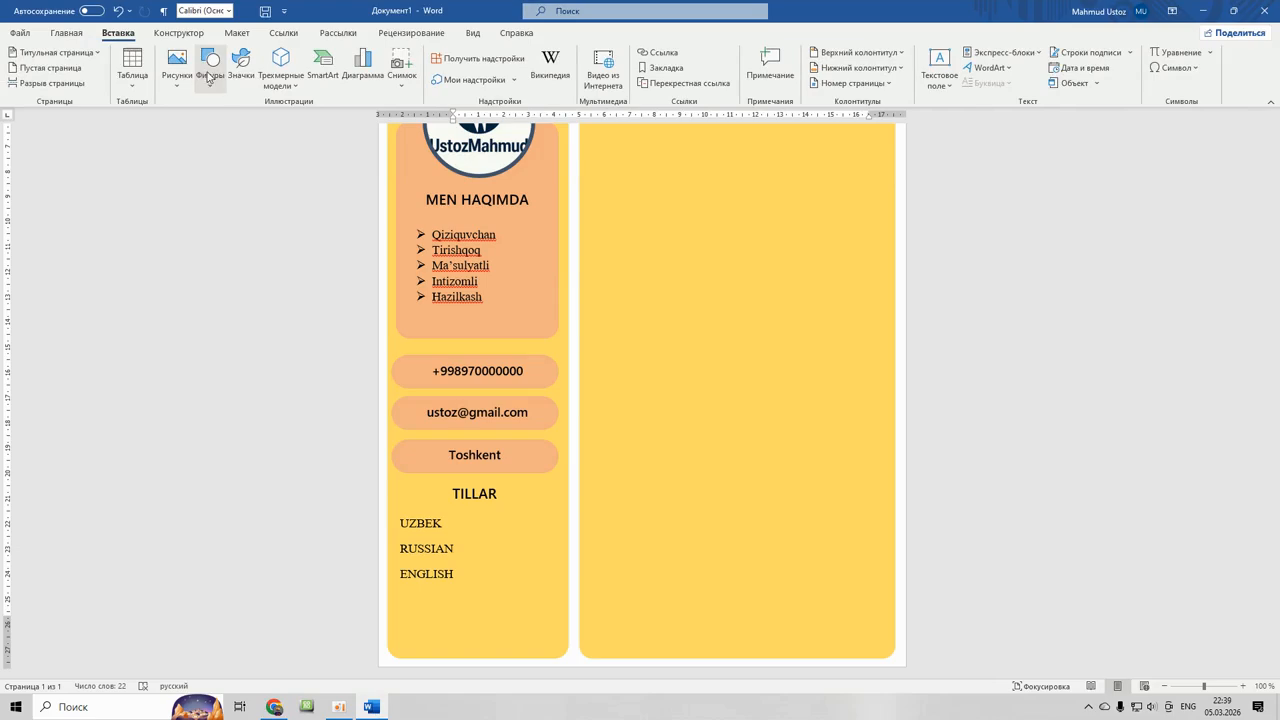
left_click(209, 76)
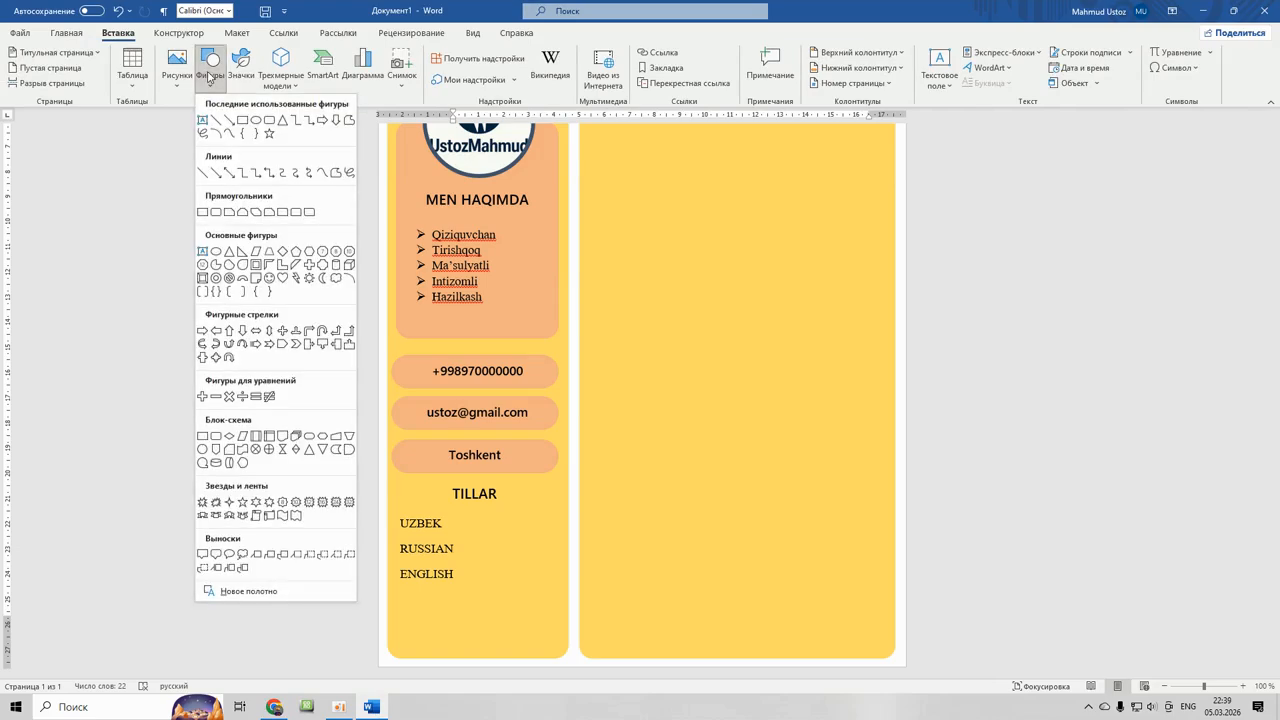
left_click(215, 218)
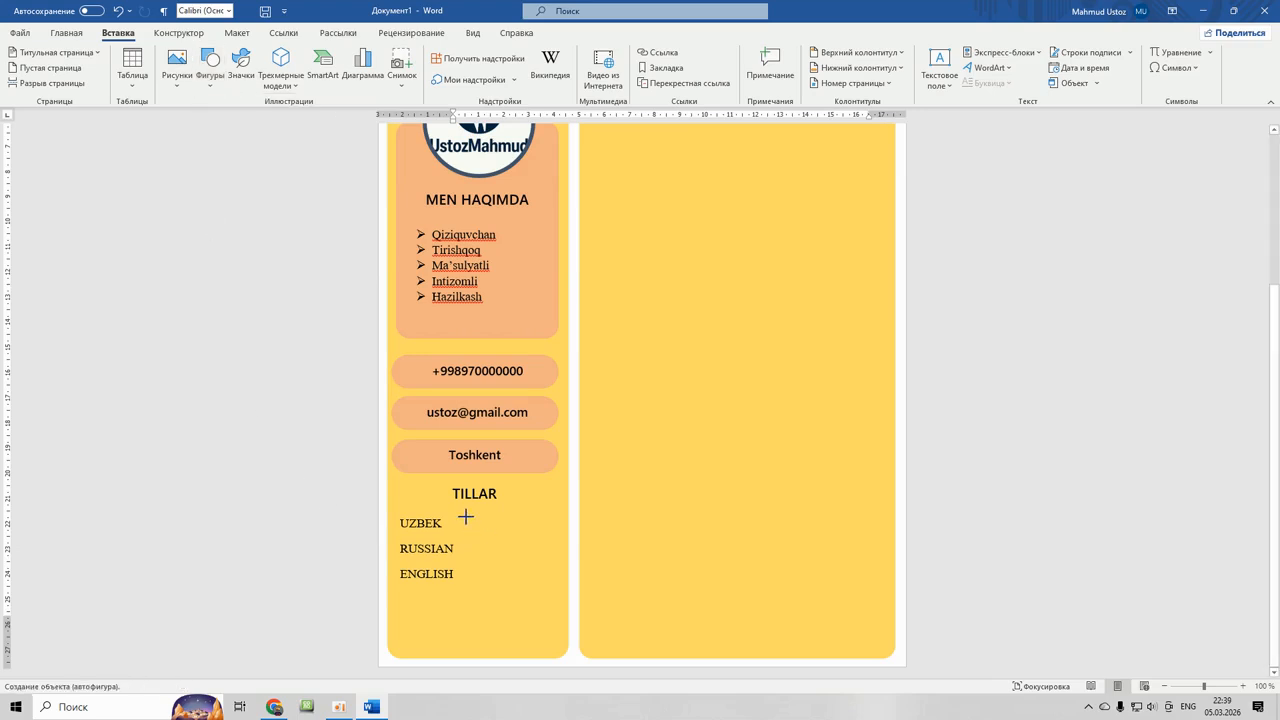
left_click_drag(466, 517, 534, 523)
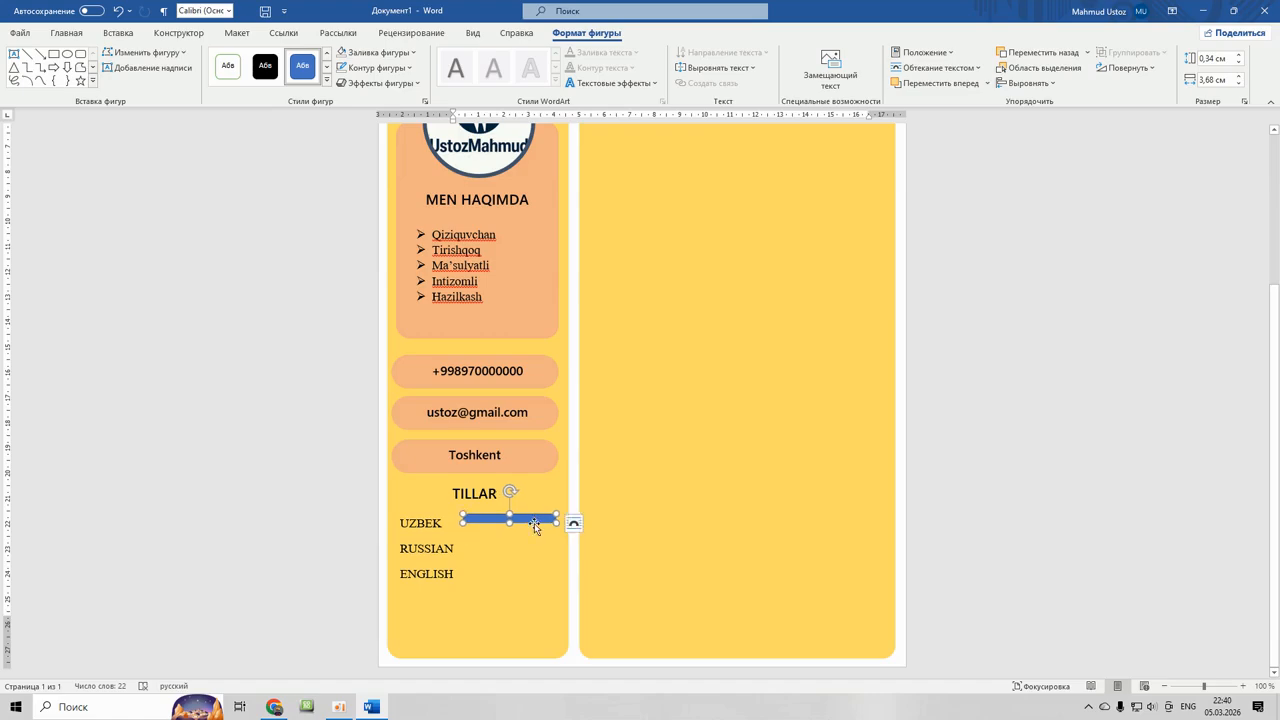
key("Down")
key("Down")
key("Down")
key("Down")
key("Down")
key("Right")
key("Down")
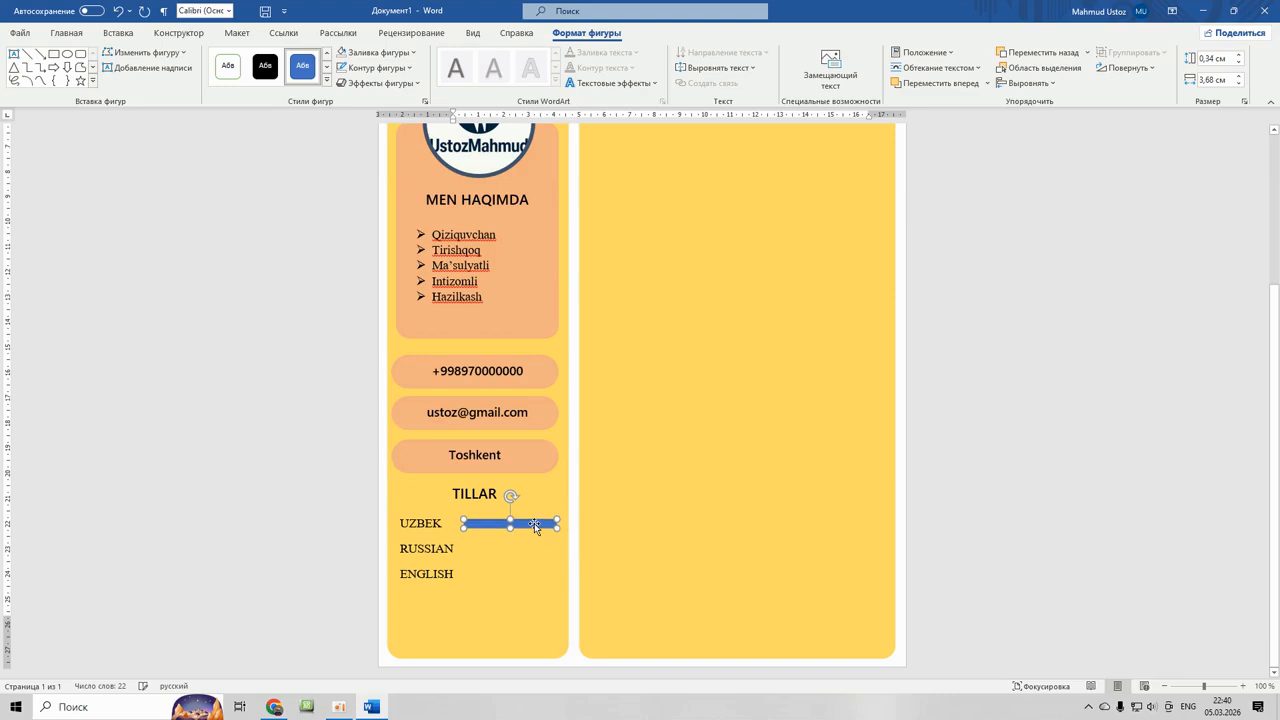
Give the UZBEK skill bar no outline and a dark blue-grey fill.
left_click(405, 68)
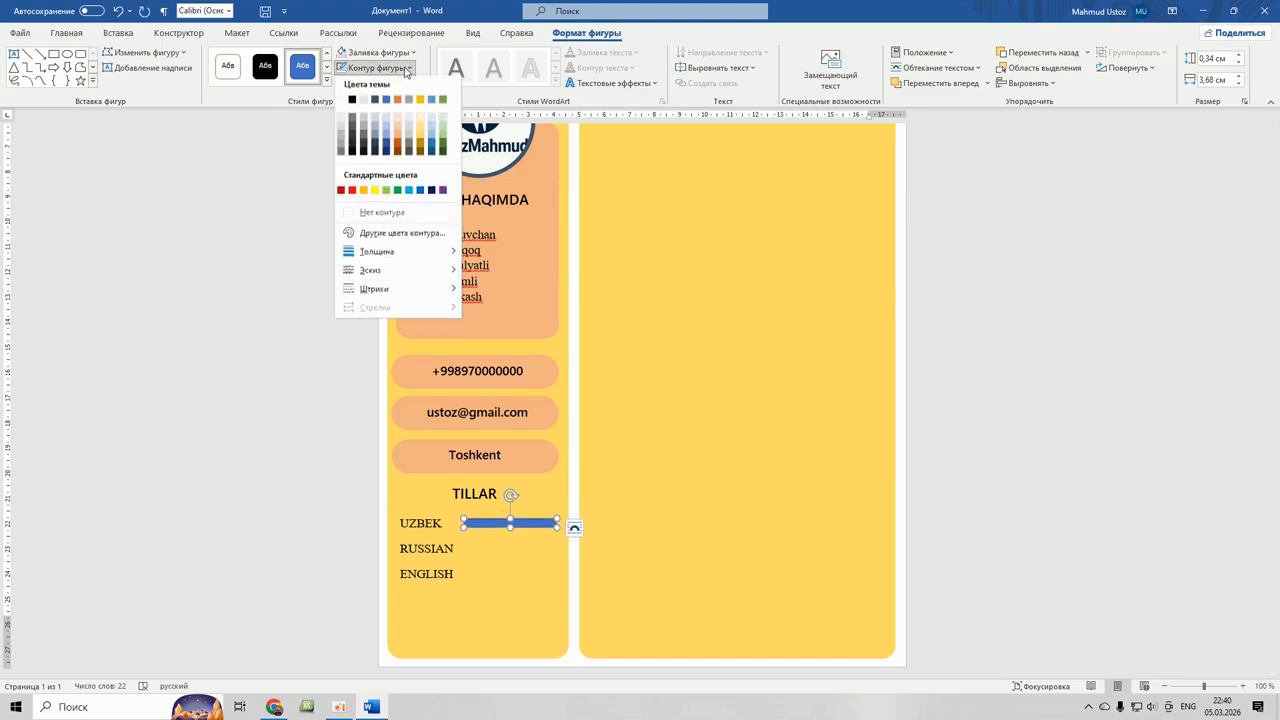
left_click(374, 216)
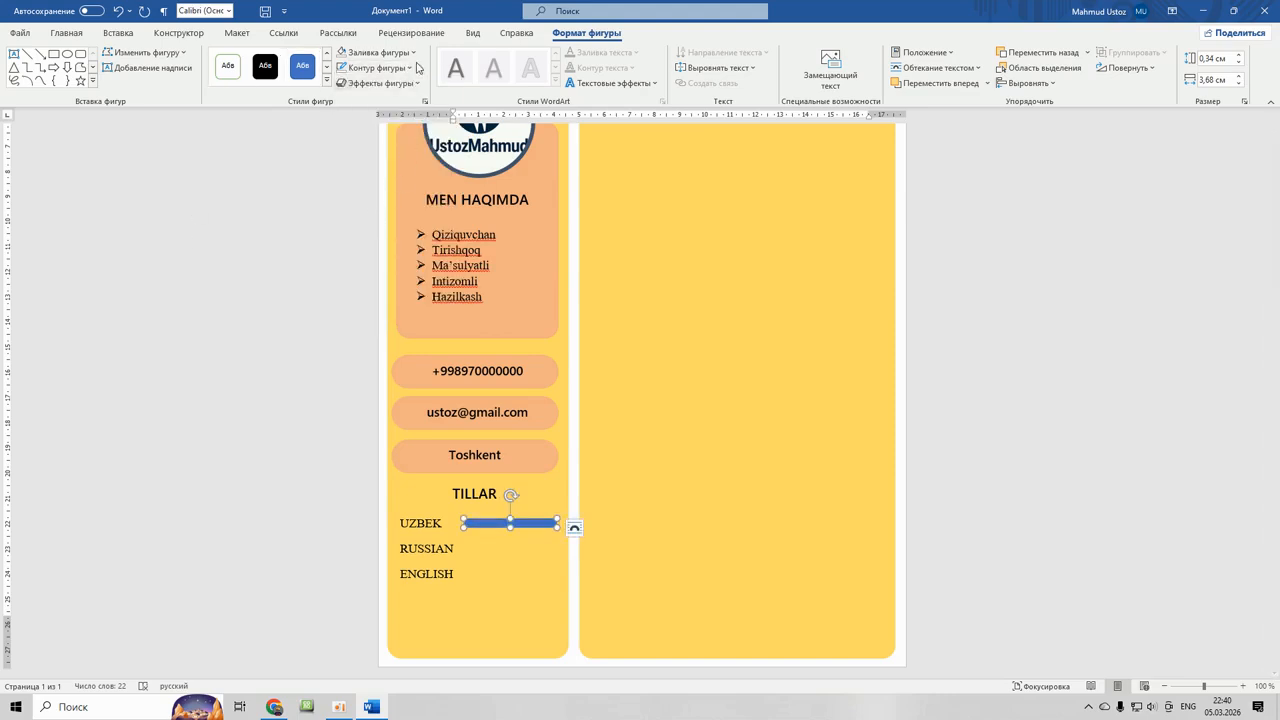
left_click(380, 52)
left_click(375, 86)
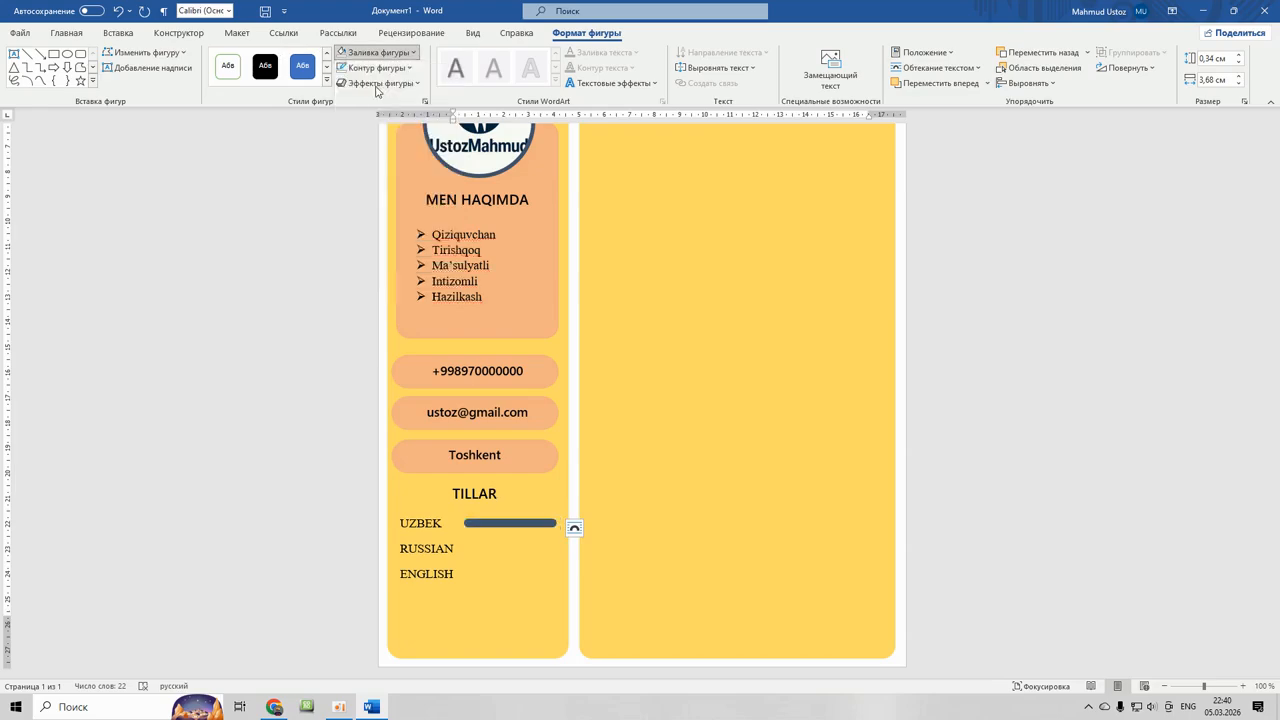
left_click(683, 511)
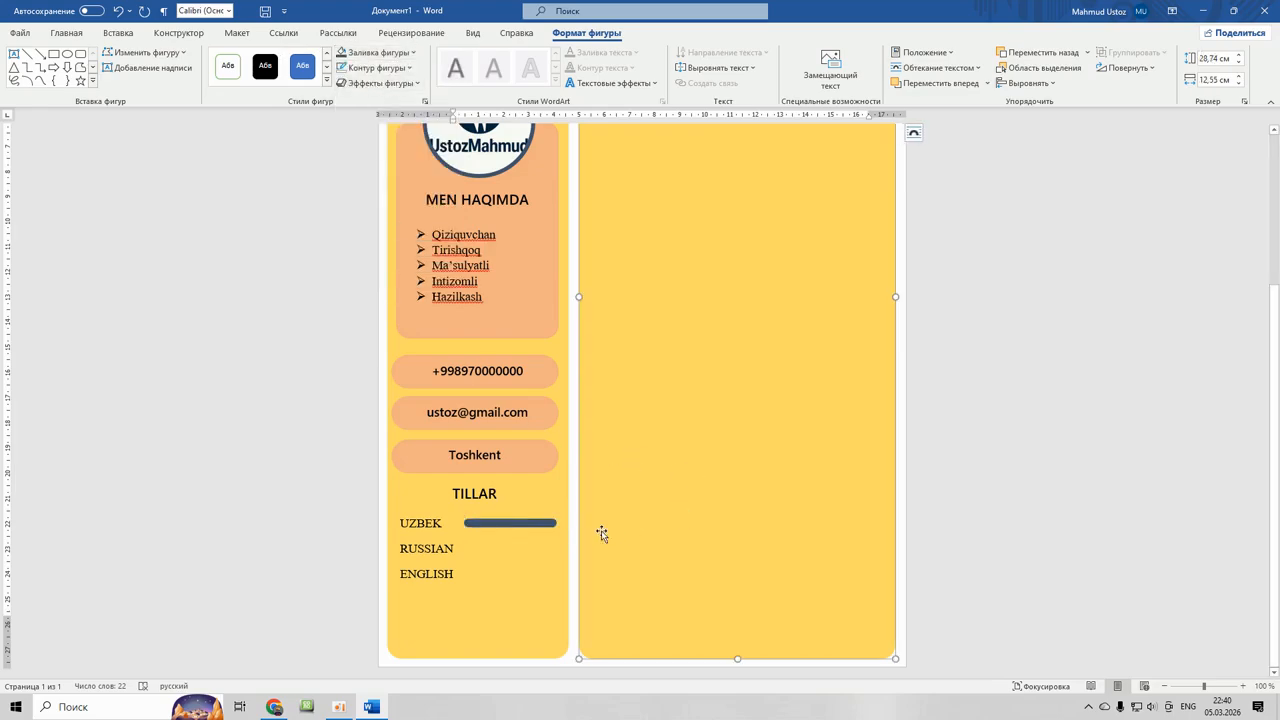
left_click(520, 524)
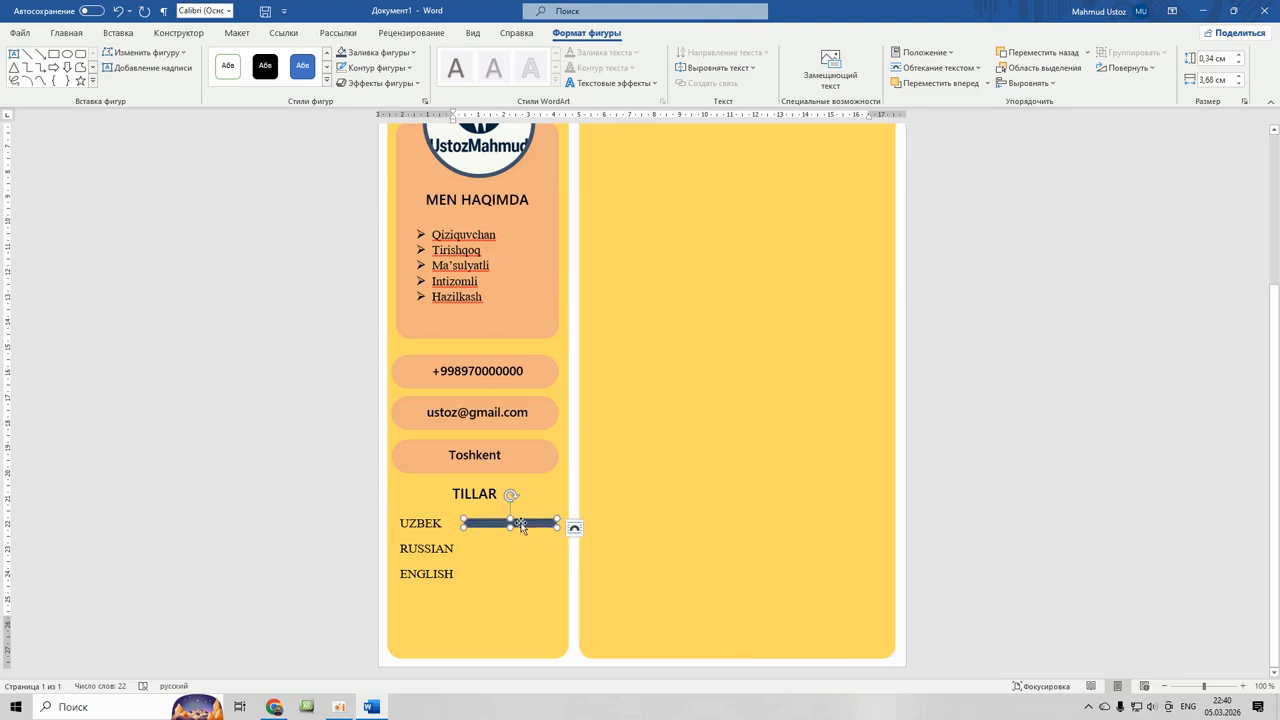
Copy the bar onto the RUSSIAN row, align it and fill it light grey as a track.
key("ctrl+d")
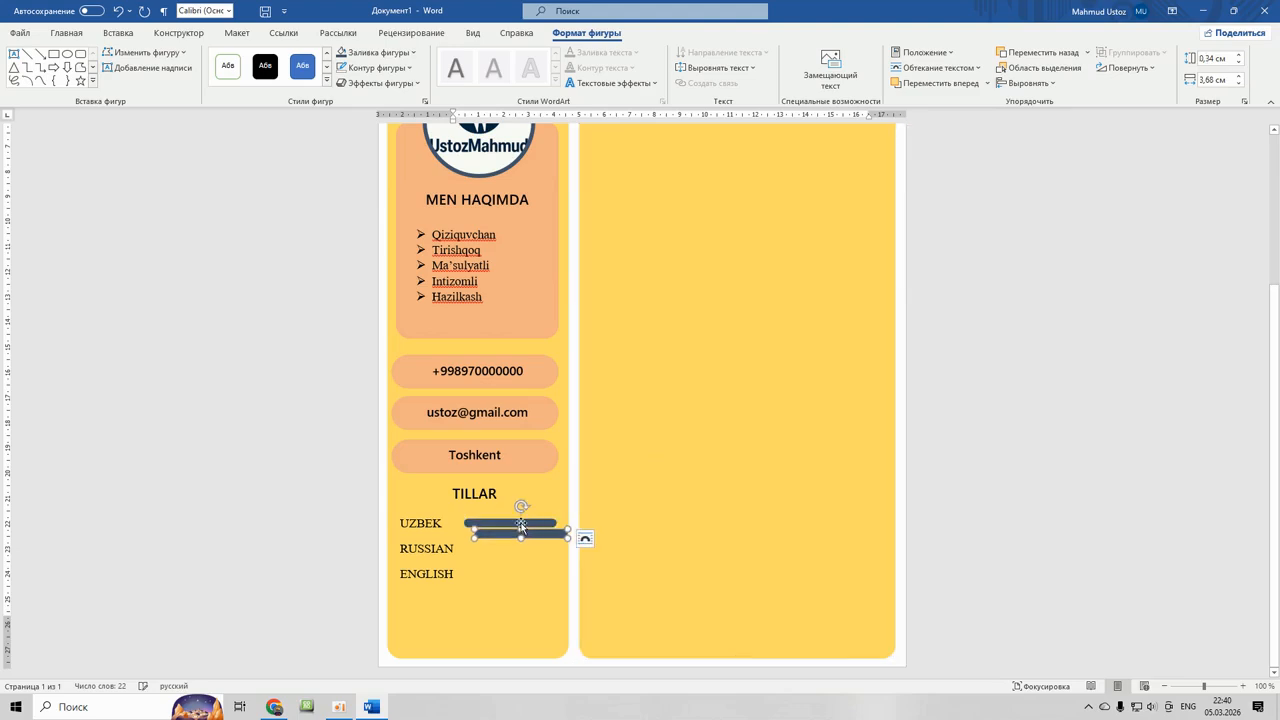
left_click_drag(552, 533, 543, 550)
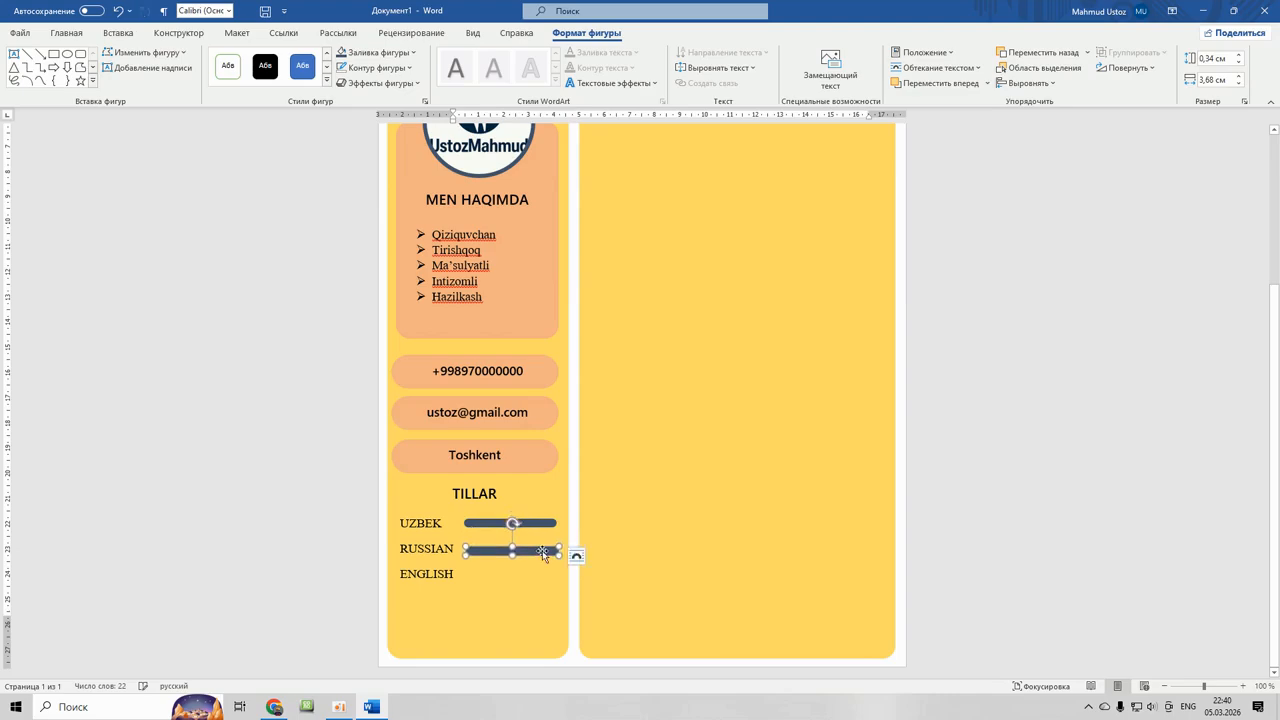
key("Left")
key("Left")
key("Up")
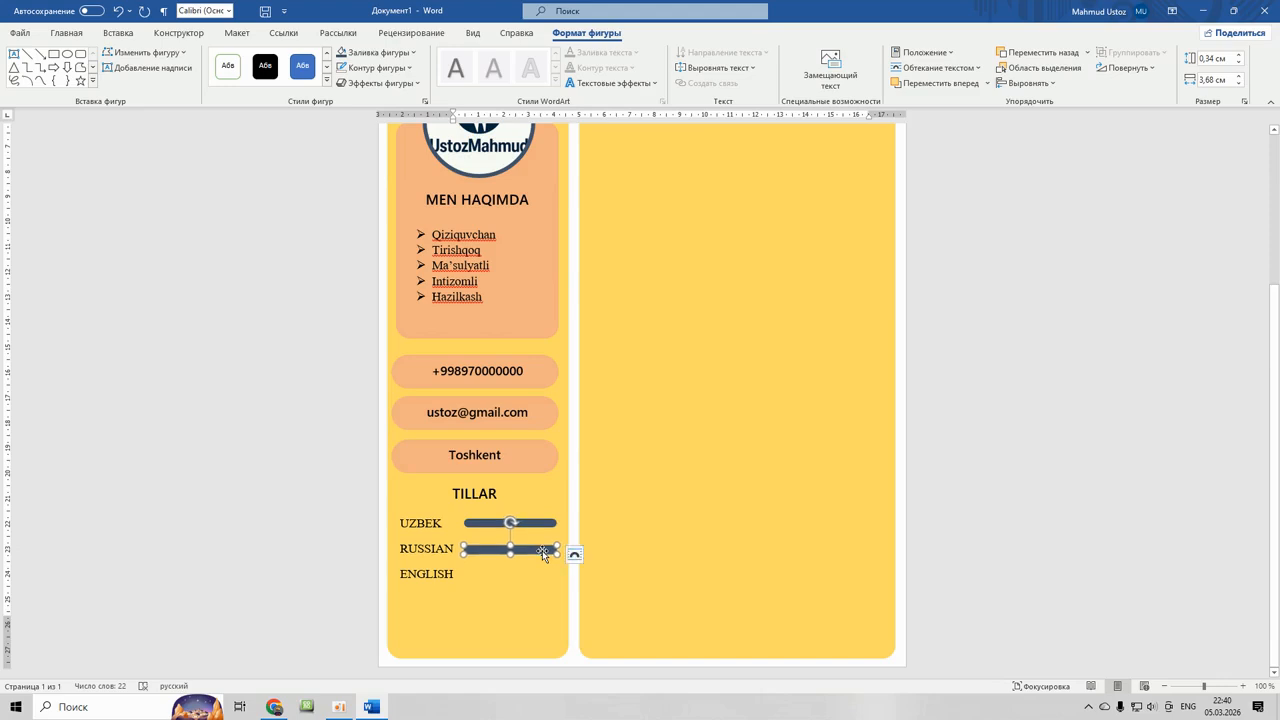
key("Right")
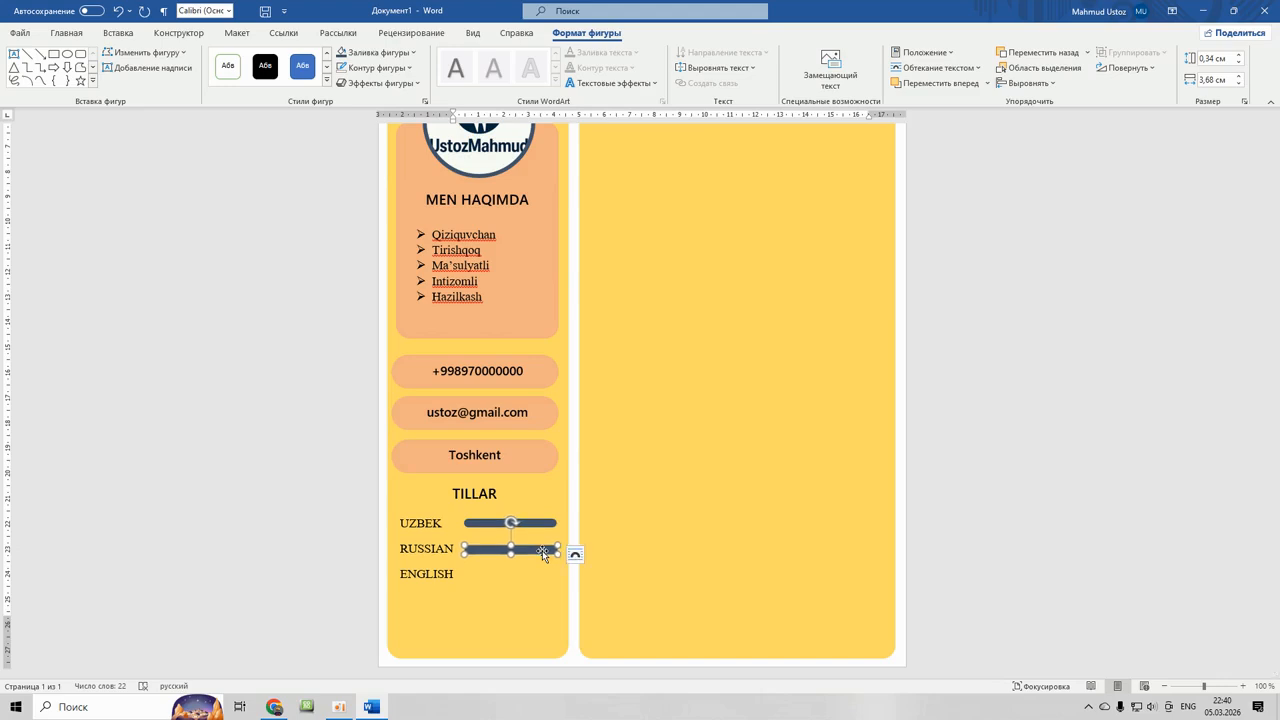
left_click(408, 53)
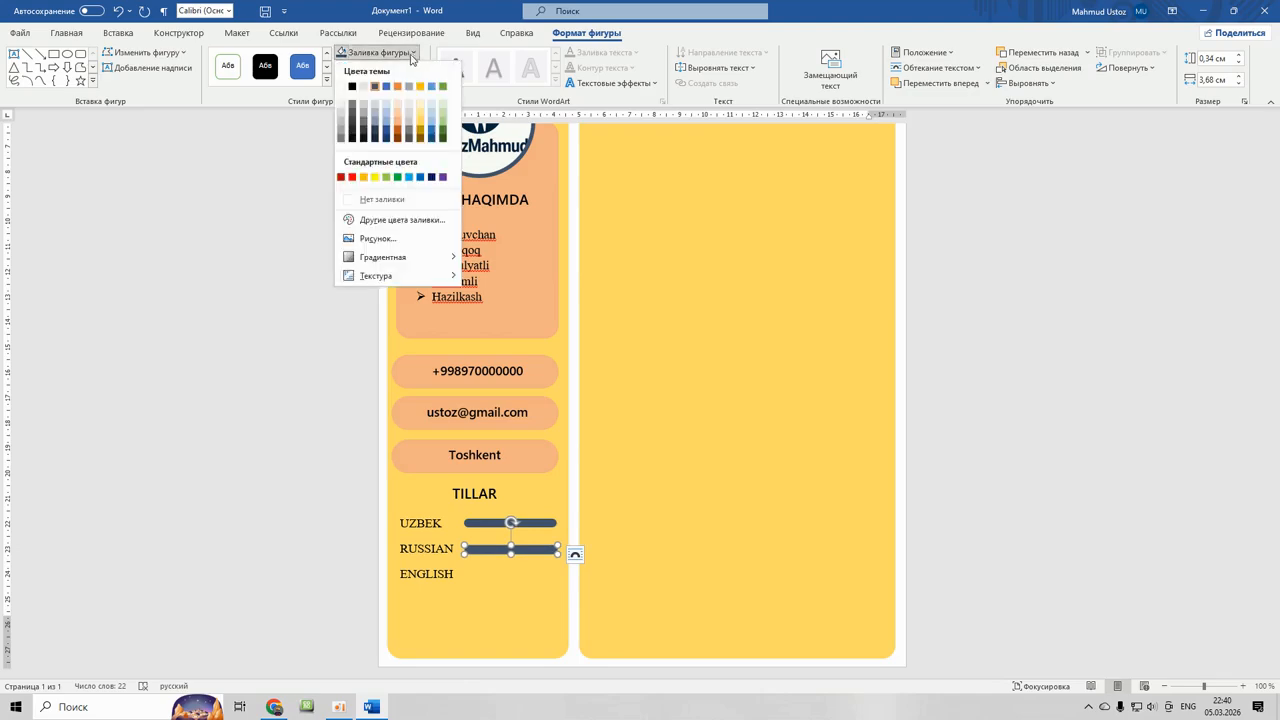
left_click(365, 108)
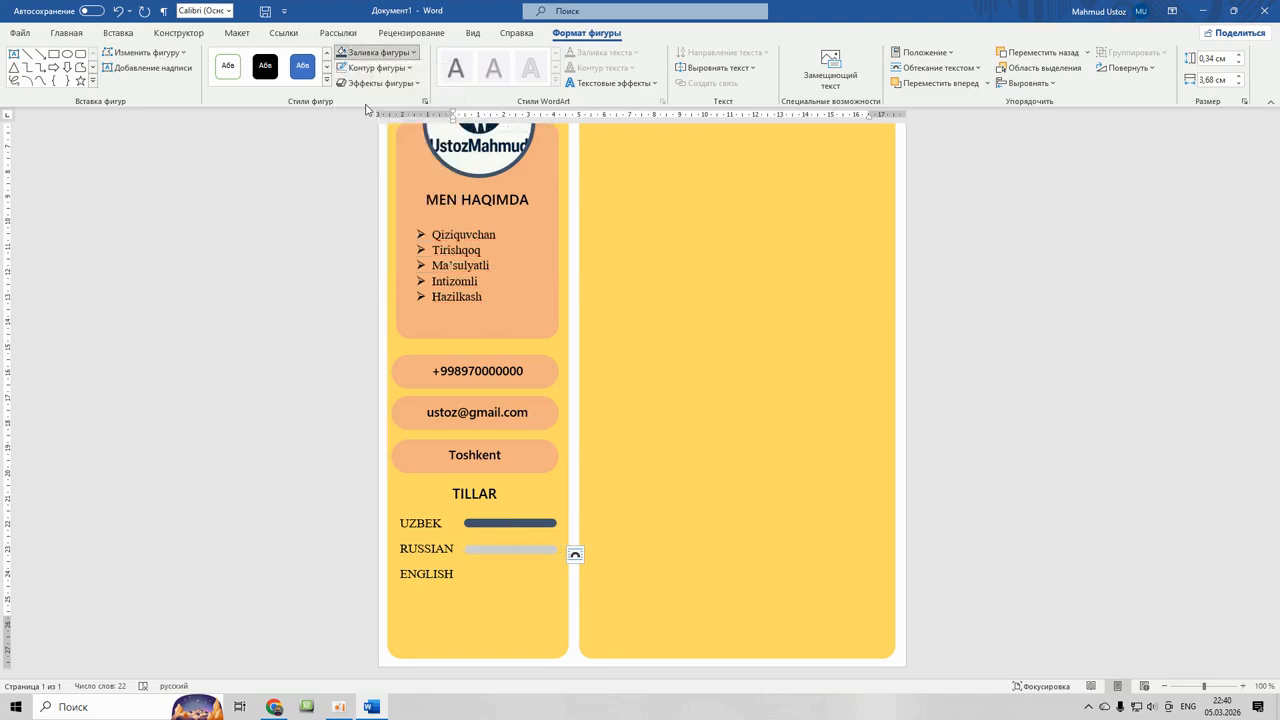
Lay a dark blue-grey copy of the UZBEK bar over the grey RUSSIAN track.
left_click(532, 525)
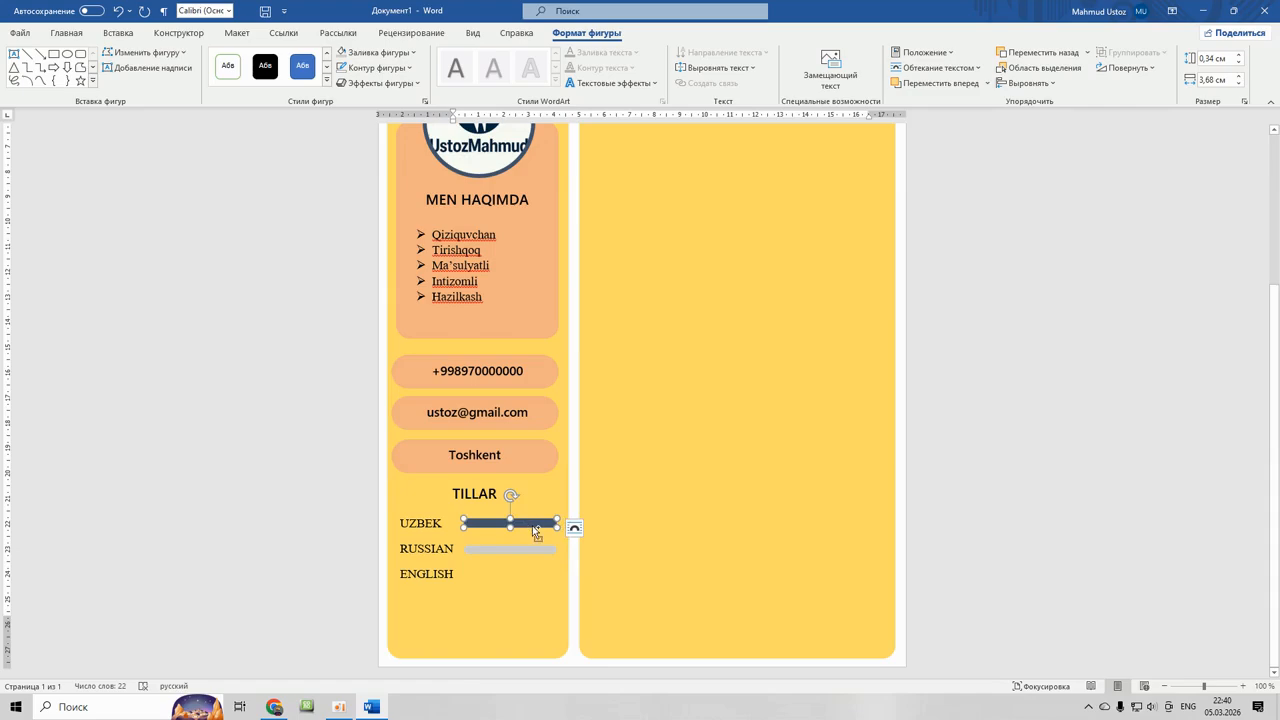
key("ctrl+d")
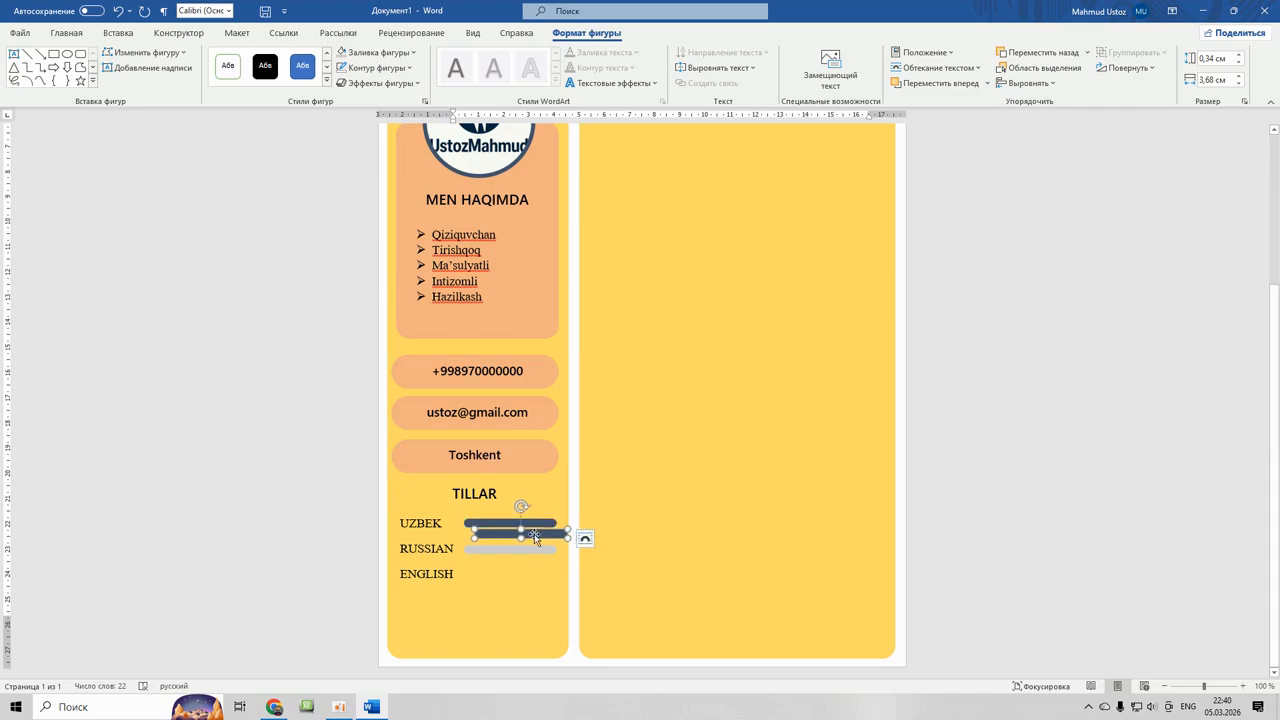
left_click_drag(532, 536, 527, 549)
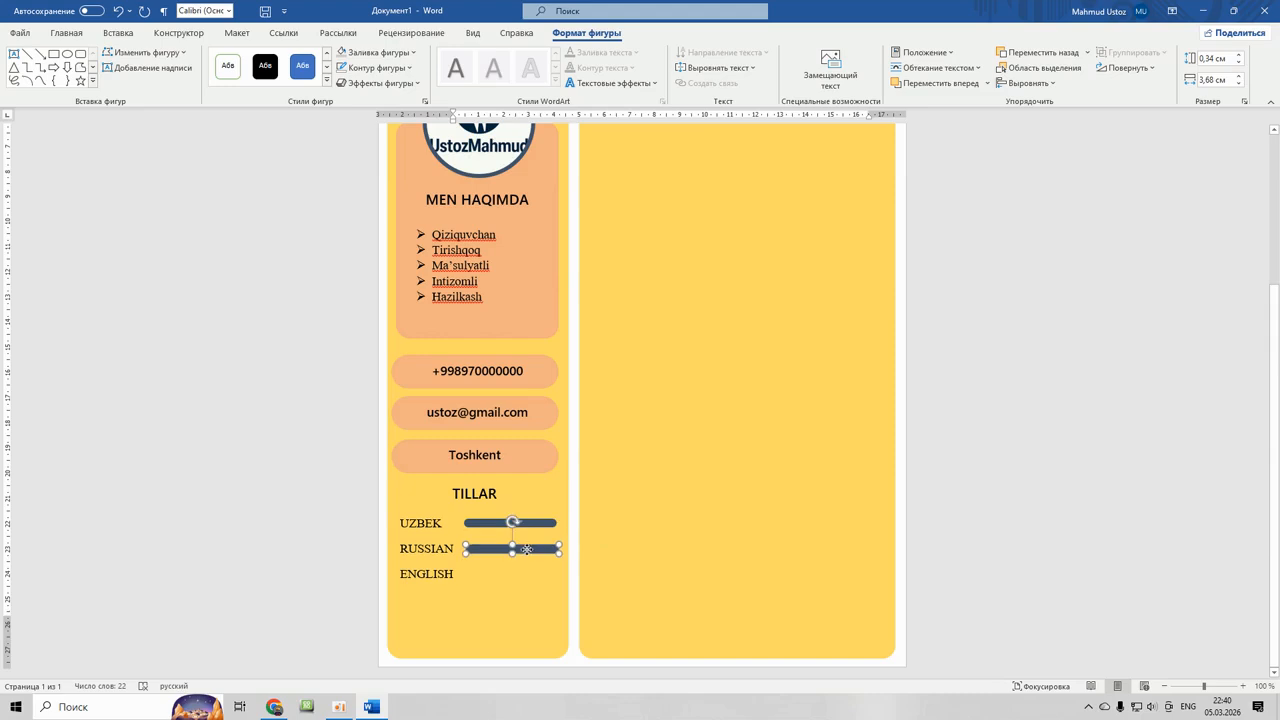
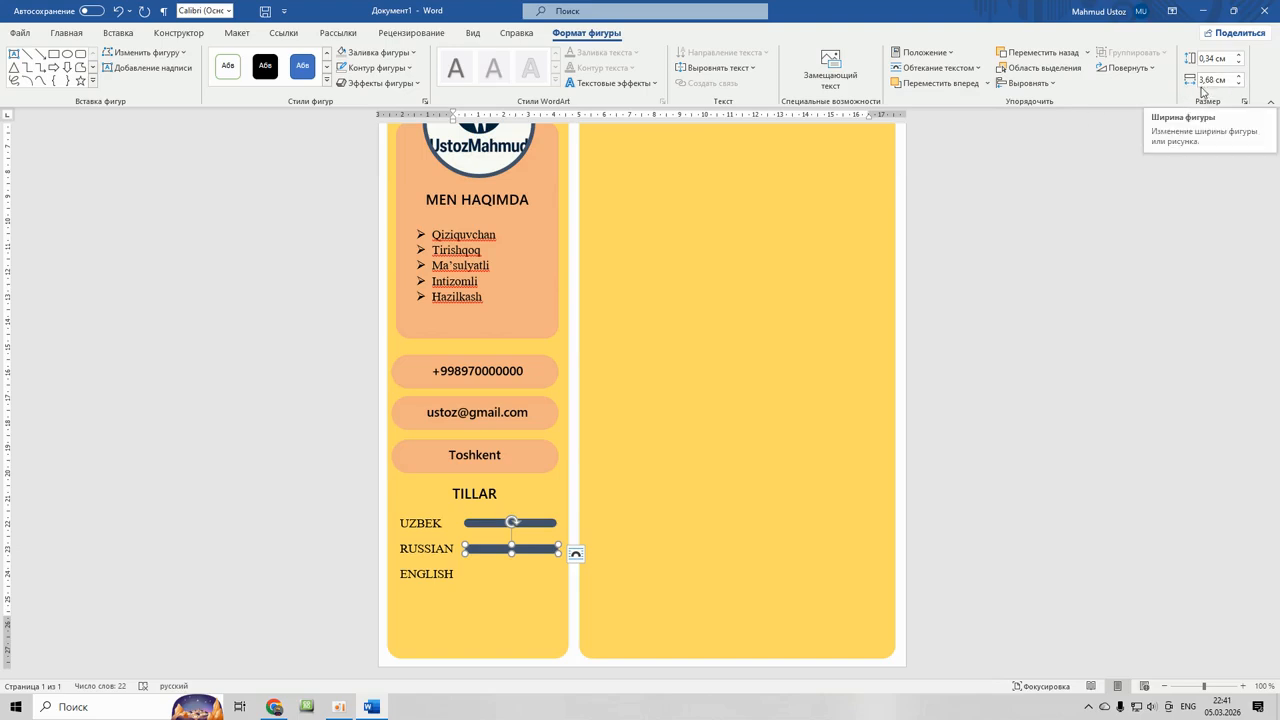
Step the dark RUSSIAN bar's width down to 2,4 cm, then deselect it to check.
left_click(1239, 84)
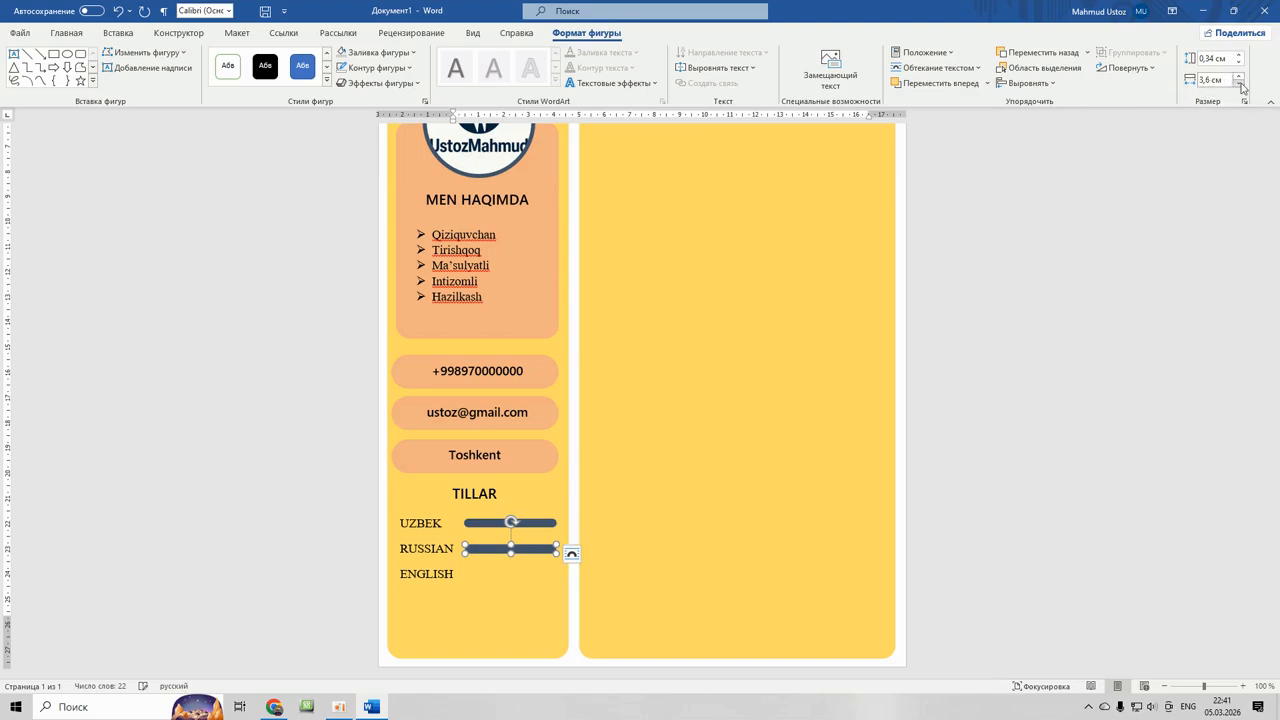
left_click(1239, 85)
left_click(1239, 85)
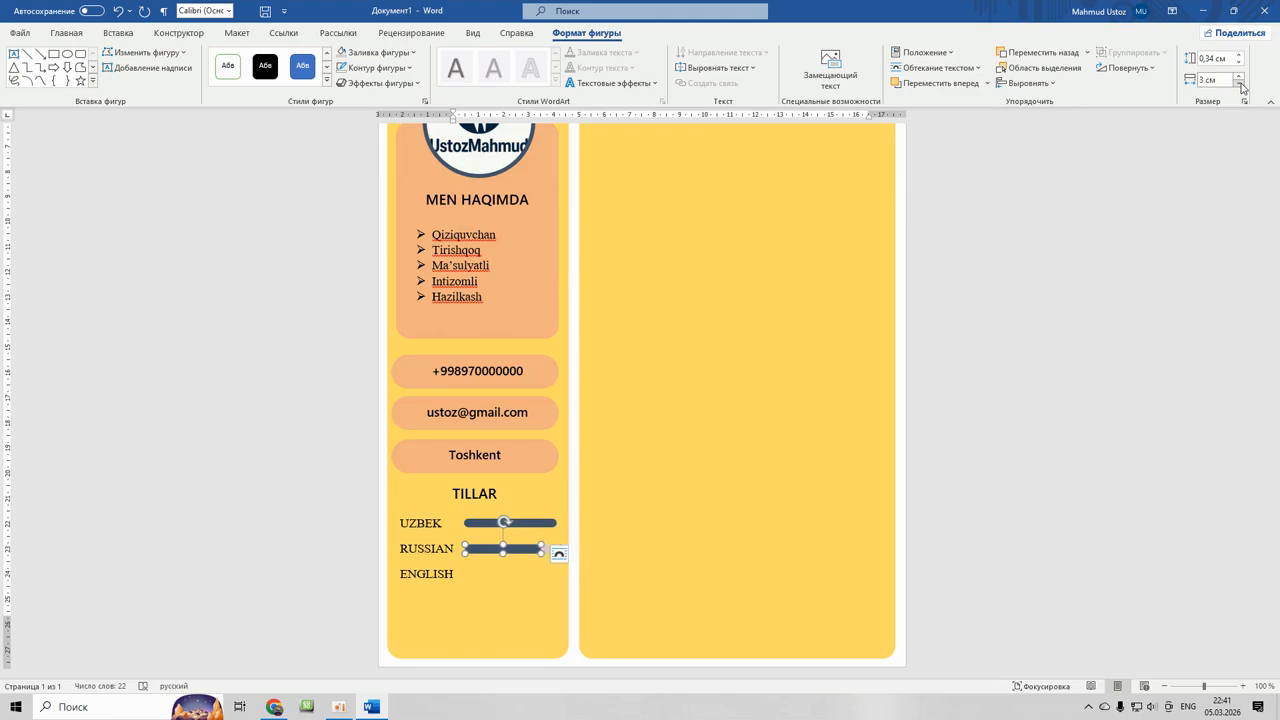
left_click(1239, 84)
left_click(1239, 84)
left_click(1239, 84)
left_click(1239, 84)
left_click(1239, 84)
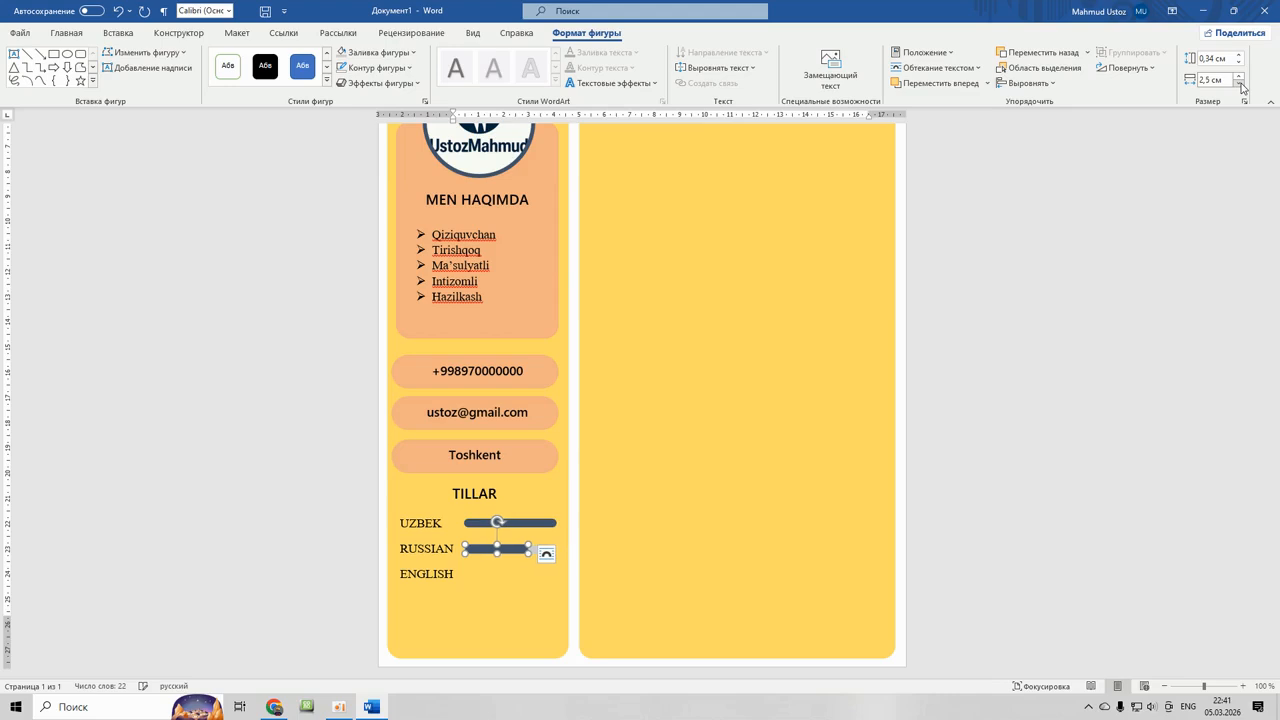
left_click(1239, 84)
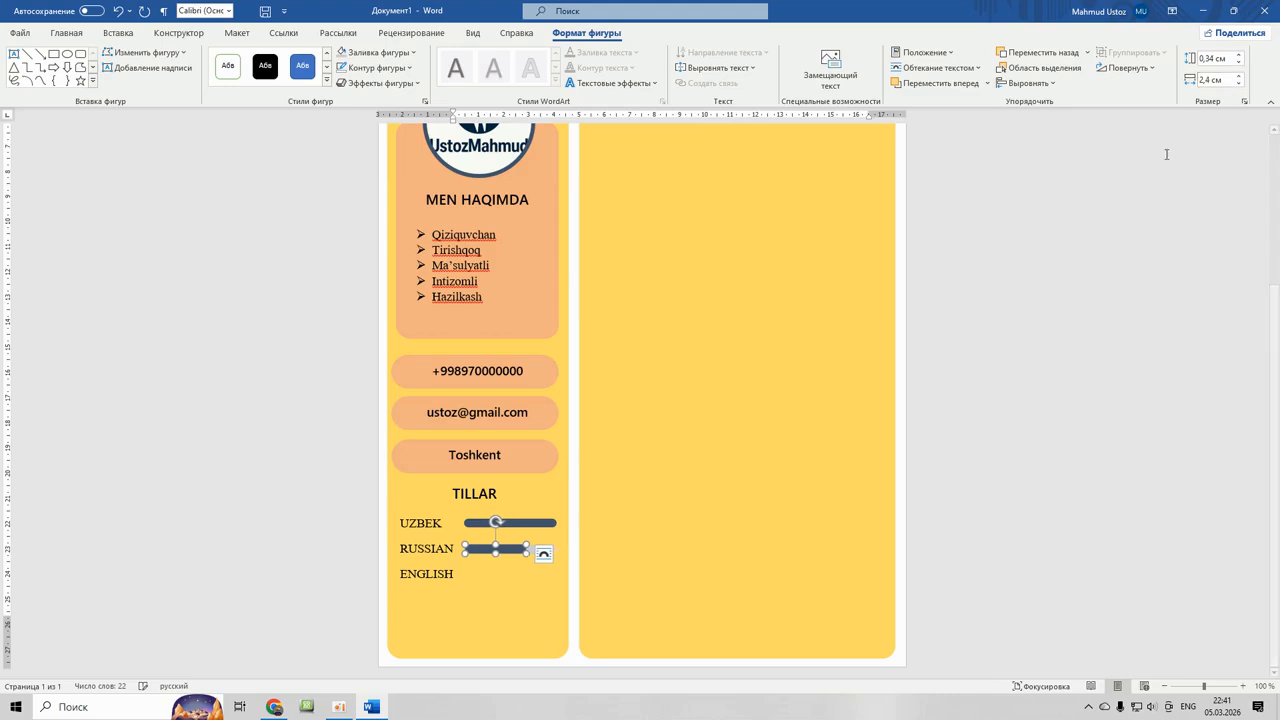
scroll(1008, 236, "up", 3)
left_click(1008, 236)
scroll(749, 388, "down", 3)
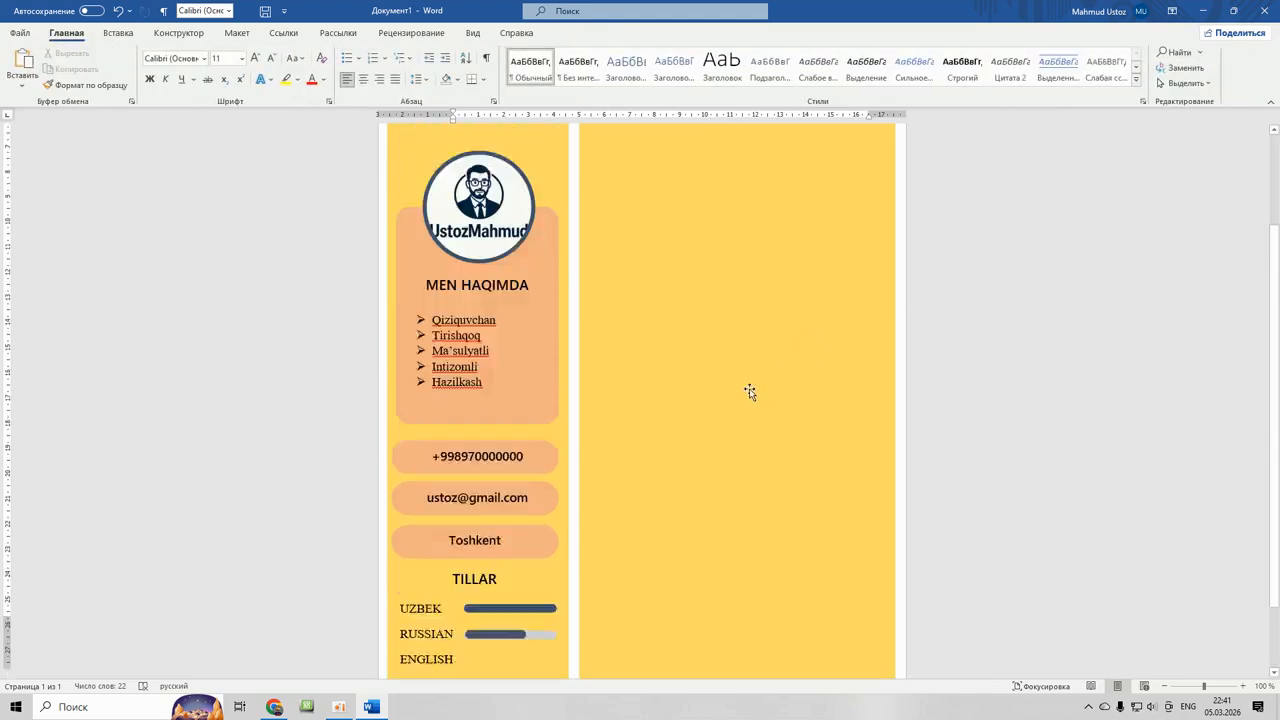
Duplicate the light-grey track and place it on the ENGLISH row.
left_click(502, 549)
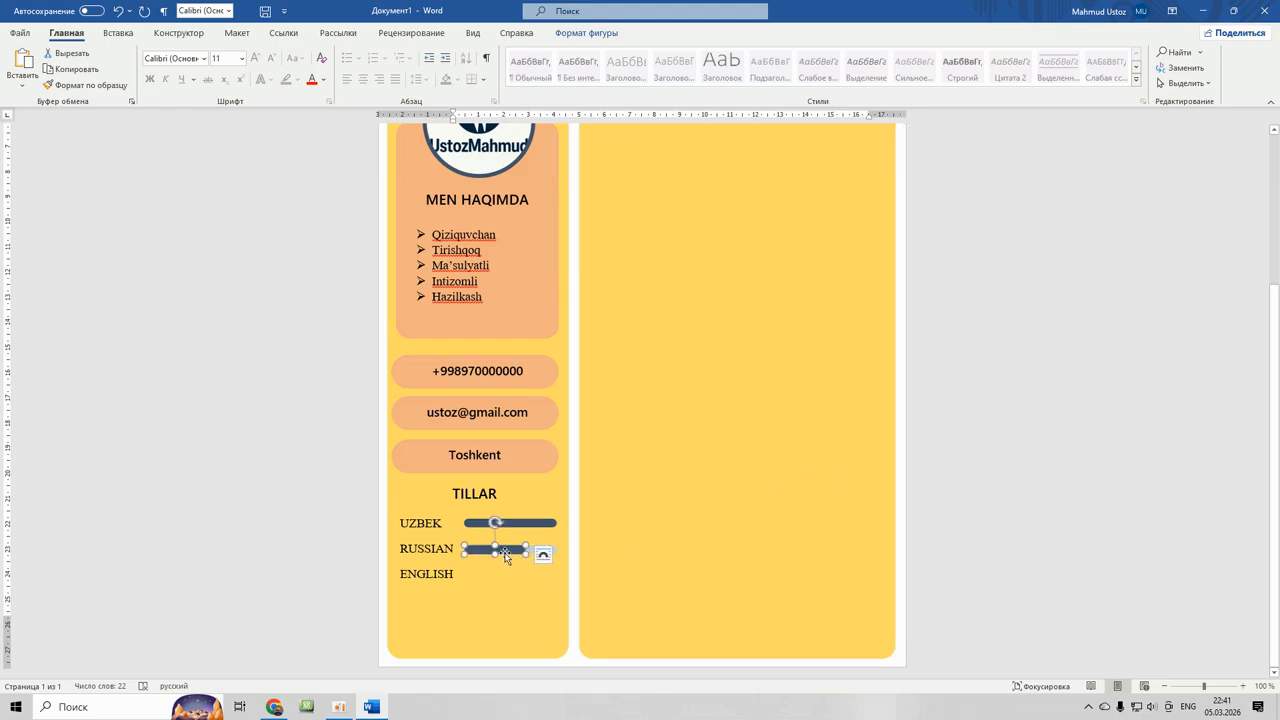
left_click(670, 513)
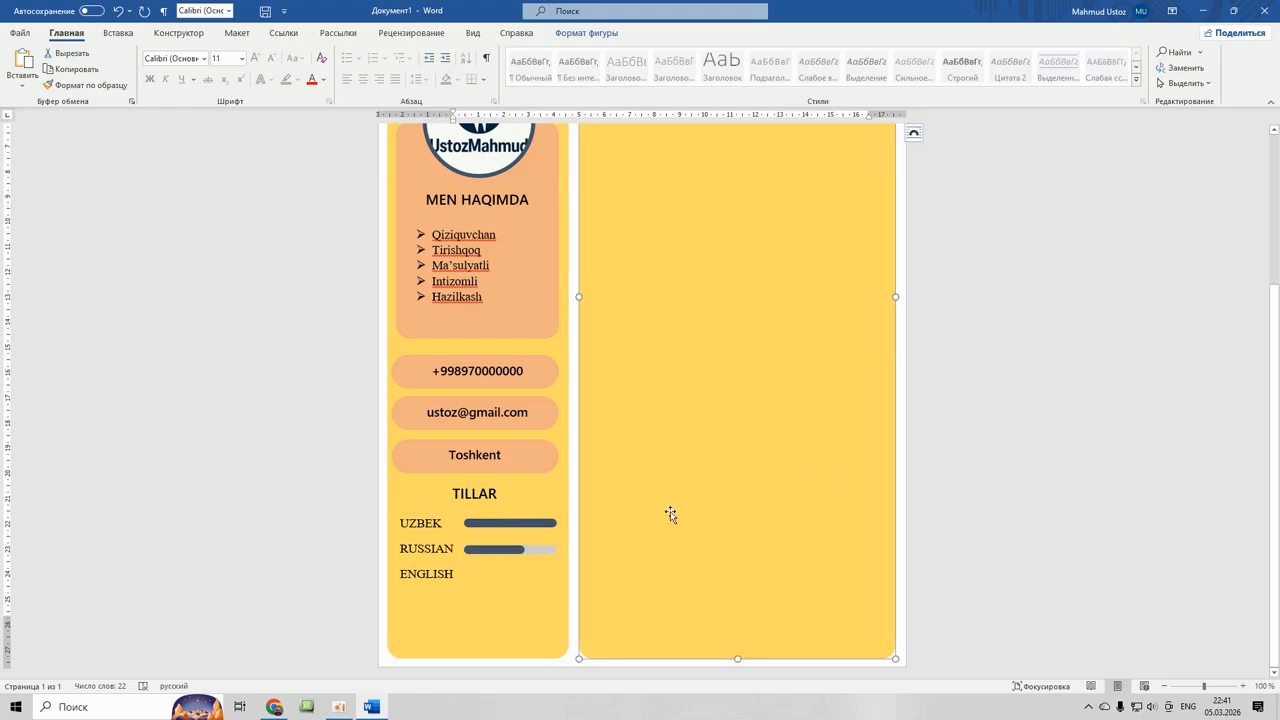
left_click(544, 550)
key("Down")
key("Right")
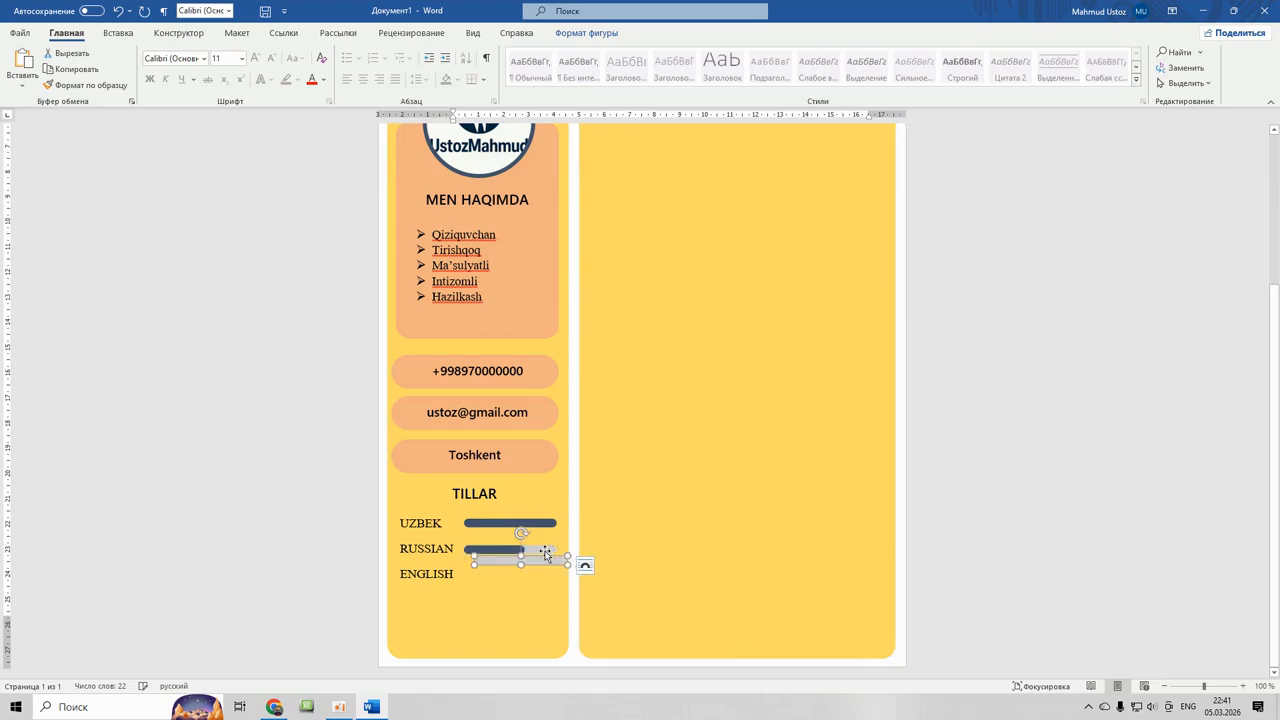
key("Down")
key("Down")
left_click_drag(540, 568, 530, 575)
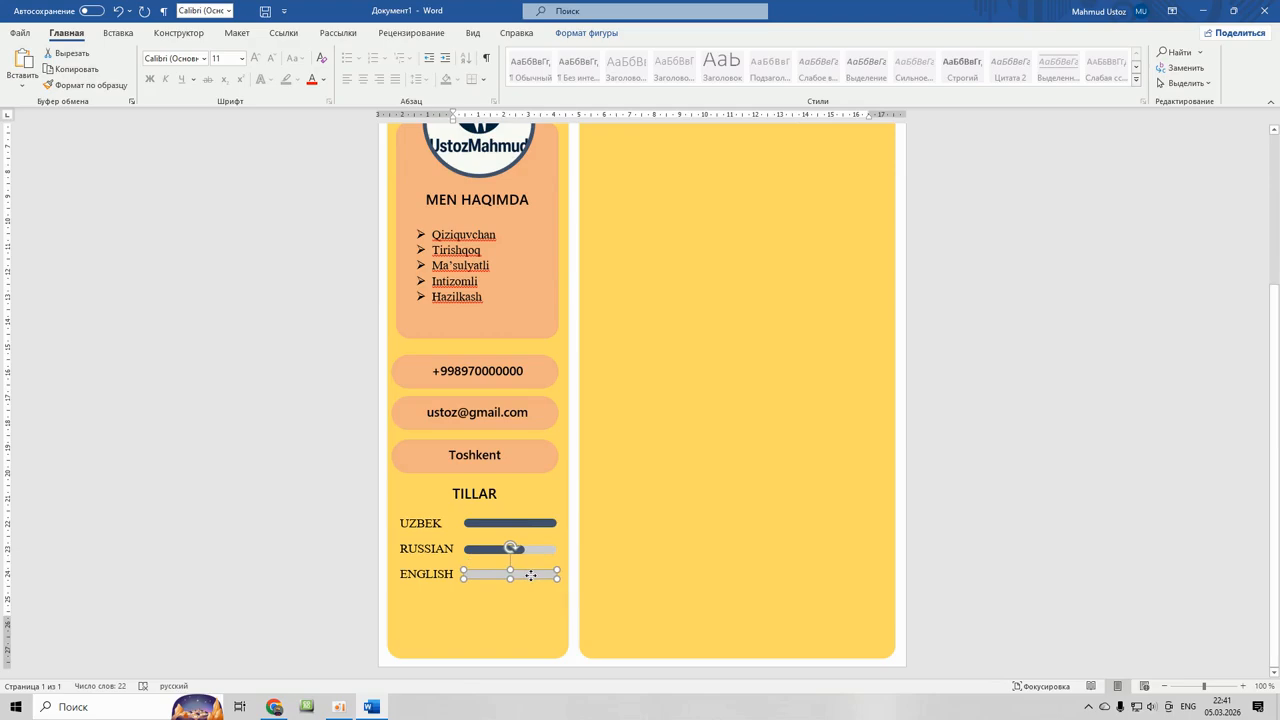
Copy the dark bar onto the ENGLISH track and shorten it to 1,6 cm.
left_click(491, 550)
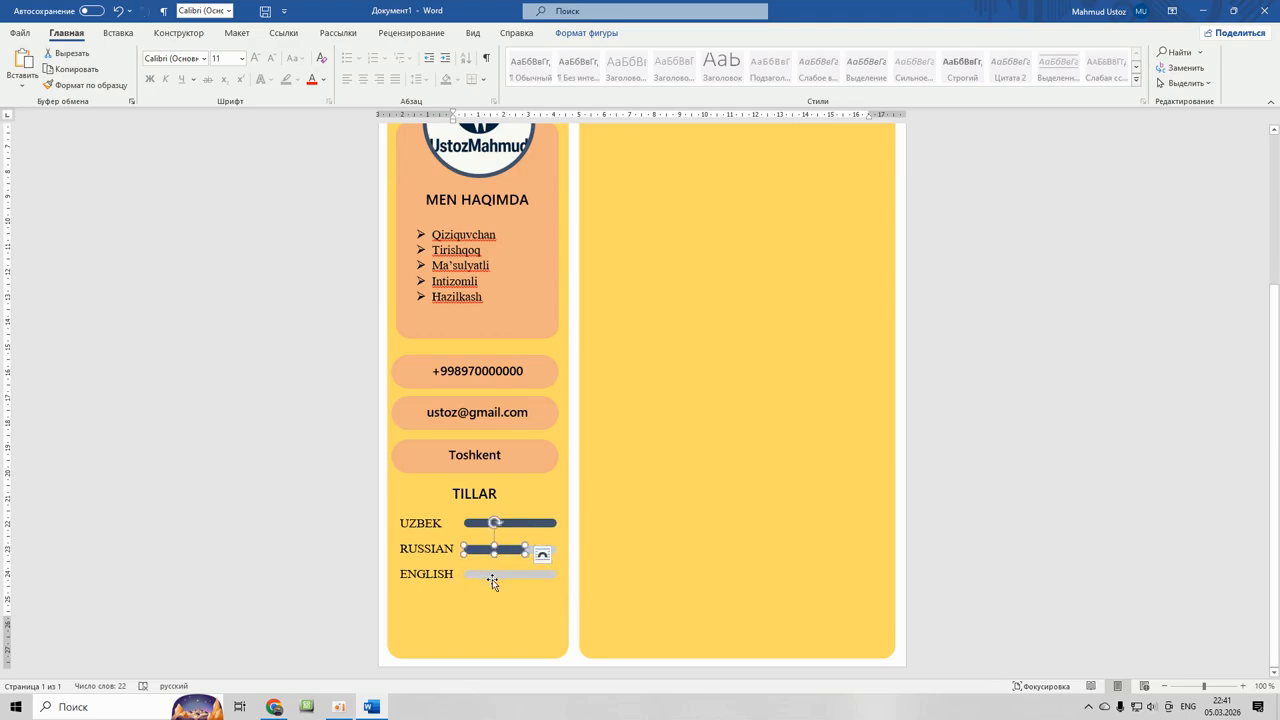
left_click_drag(471, 549, 475, 574)
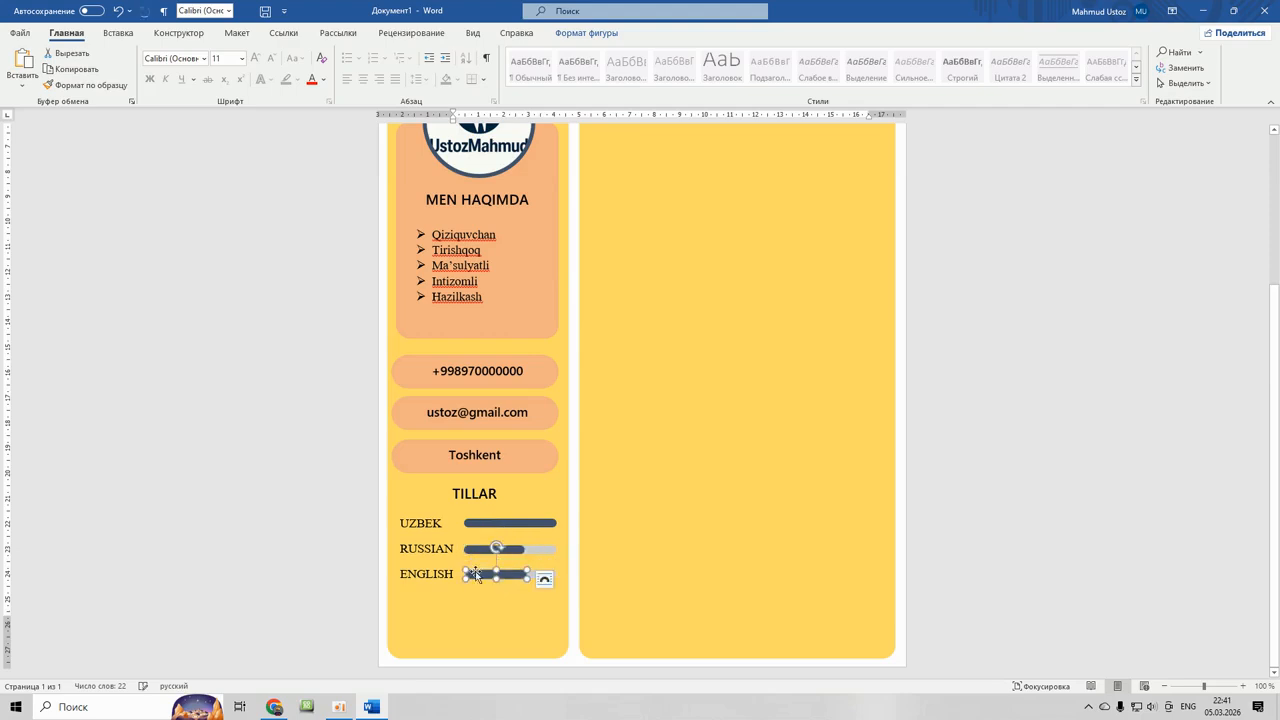
key("Left")
key("Left")
key("Left")
left_click(587, 33)
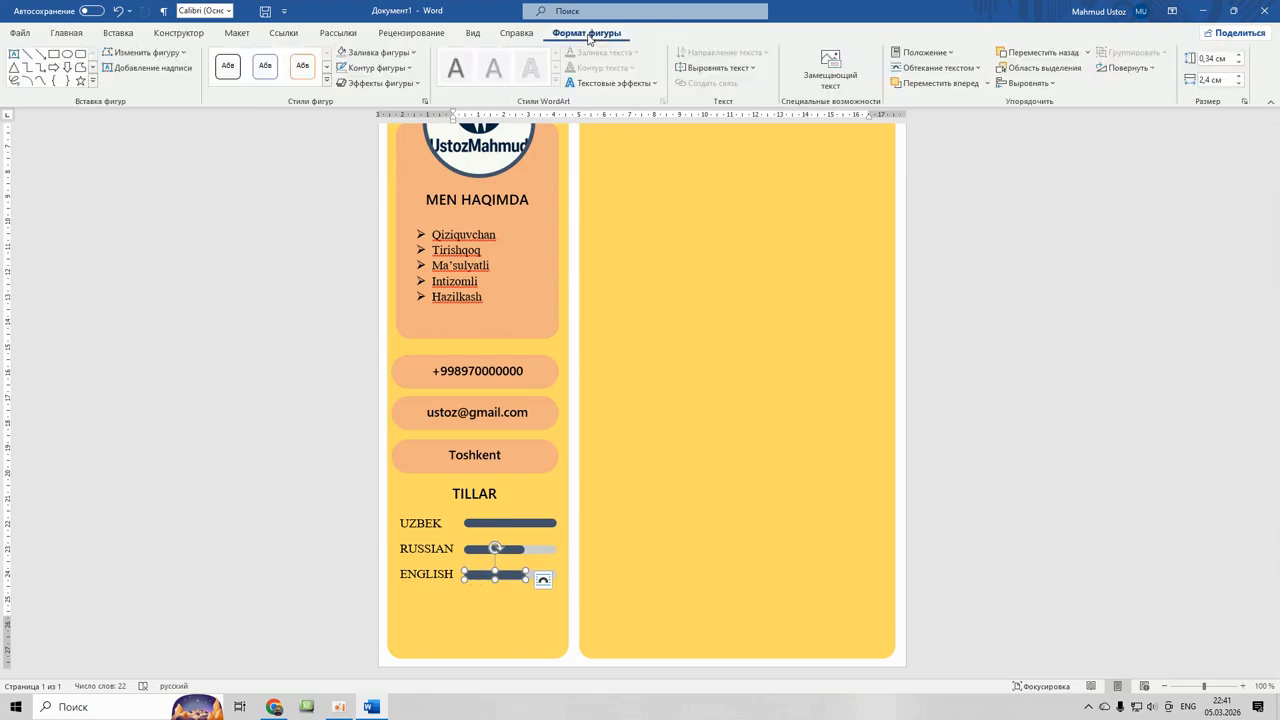
left_click(1238, 86)
left_click(1238, 86)
left_click(1238, 86)
left_click(1238, 86)
left_click(1238, 86)
left_click(1238, 86)
left_click(1238, 86)
left_click(1238, 86)
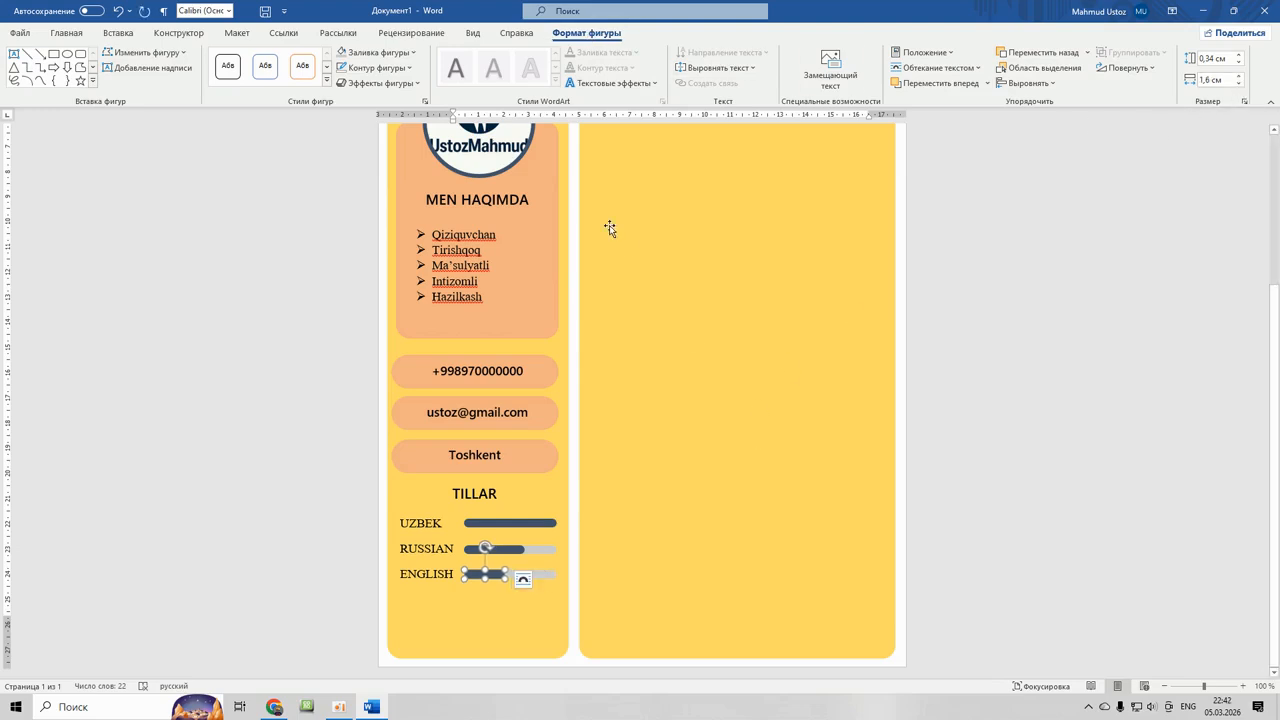
left_click(620, 491)
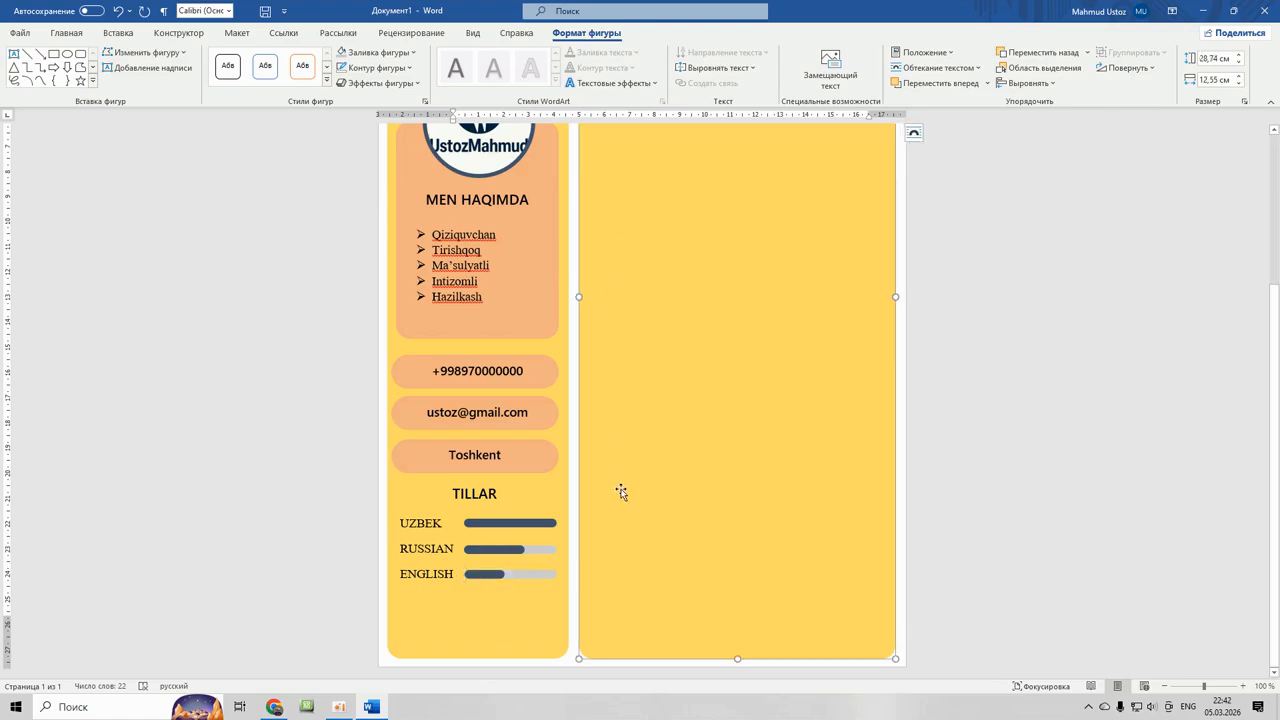
left_click(500, 576)
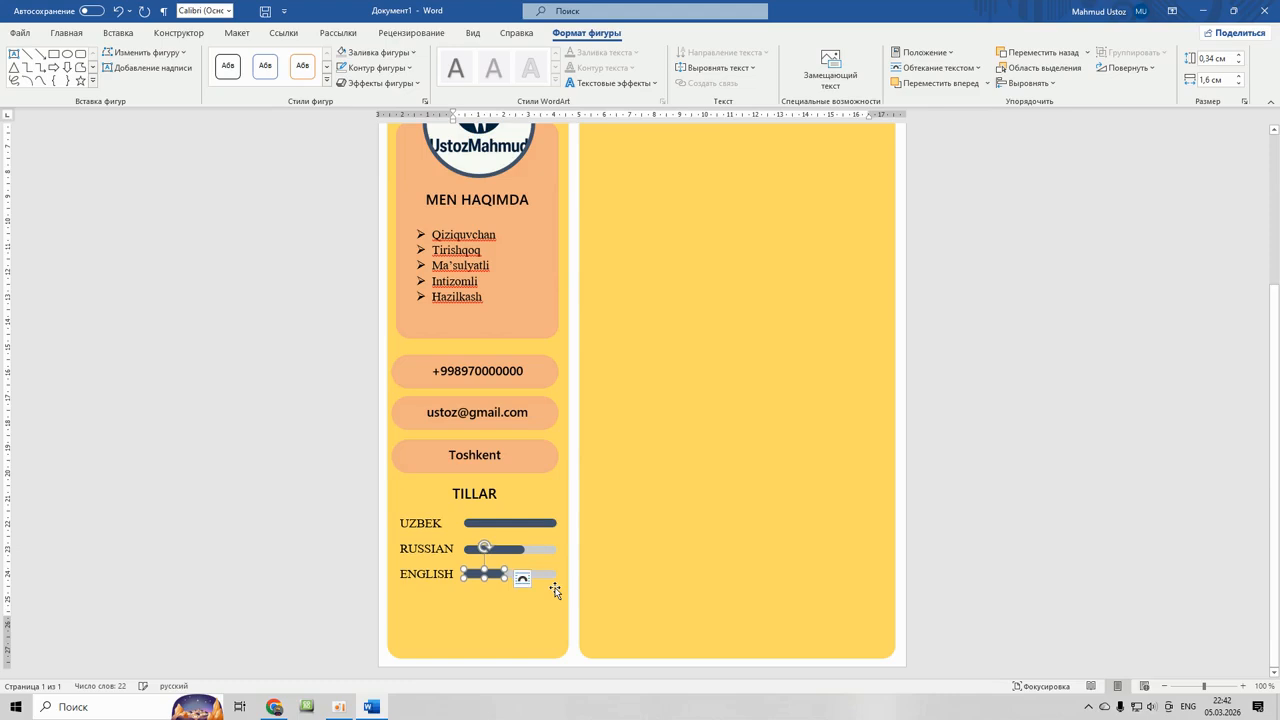
left_click(633, 433)
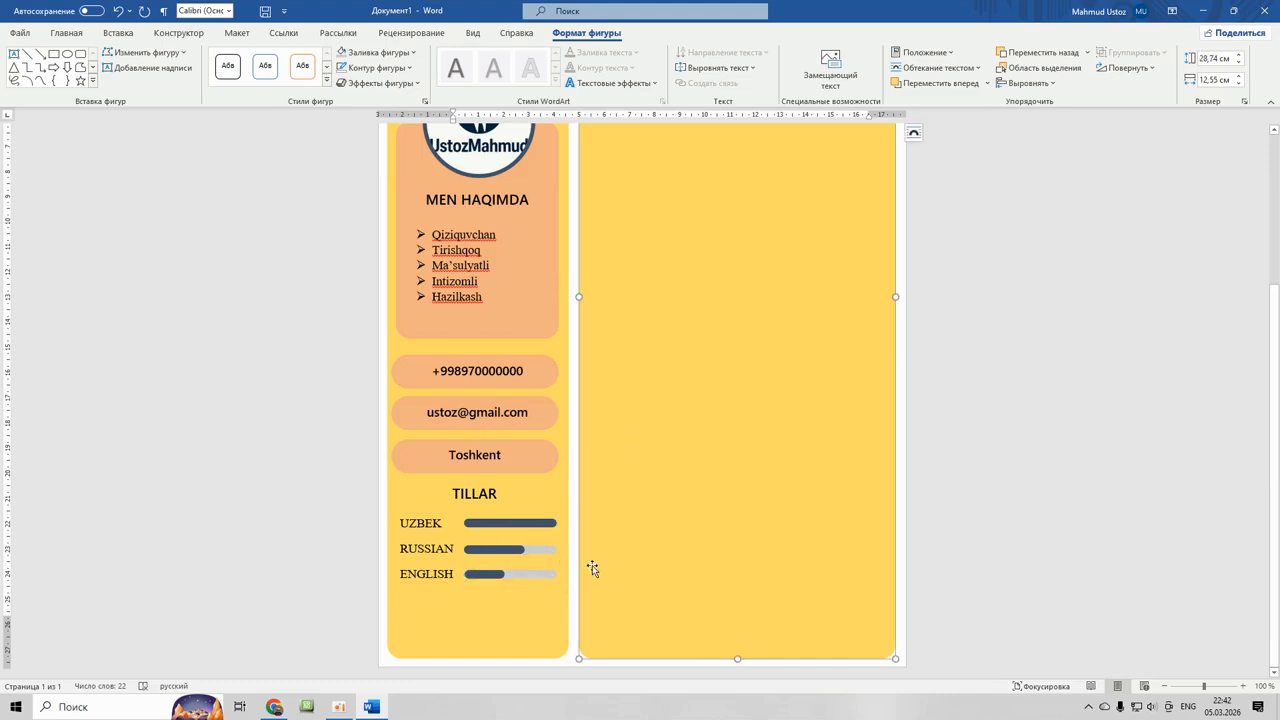
scroll(534, 563, "up", 4)
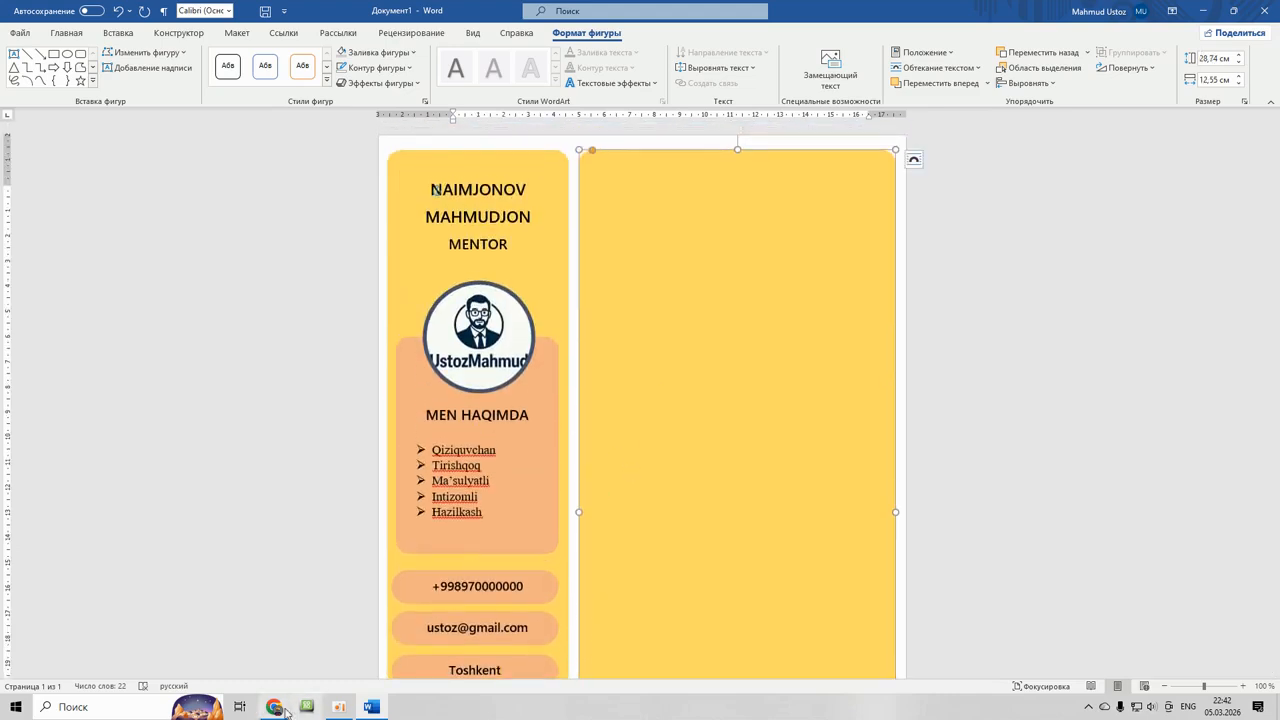
left_click(285, 710)
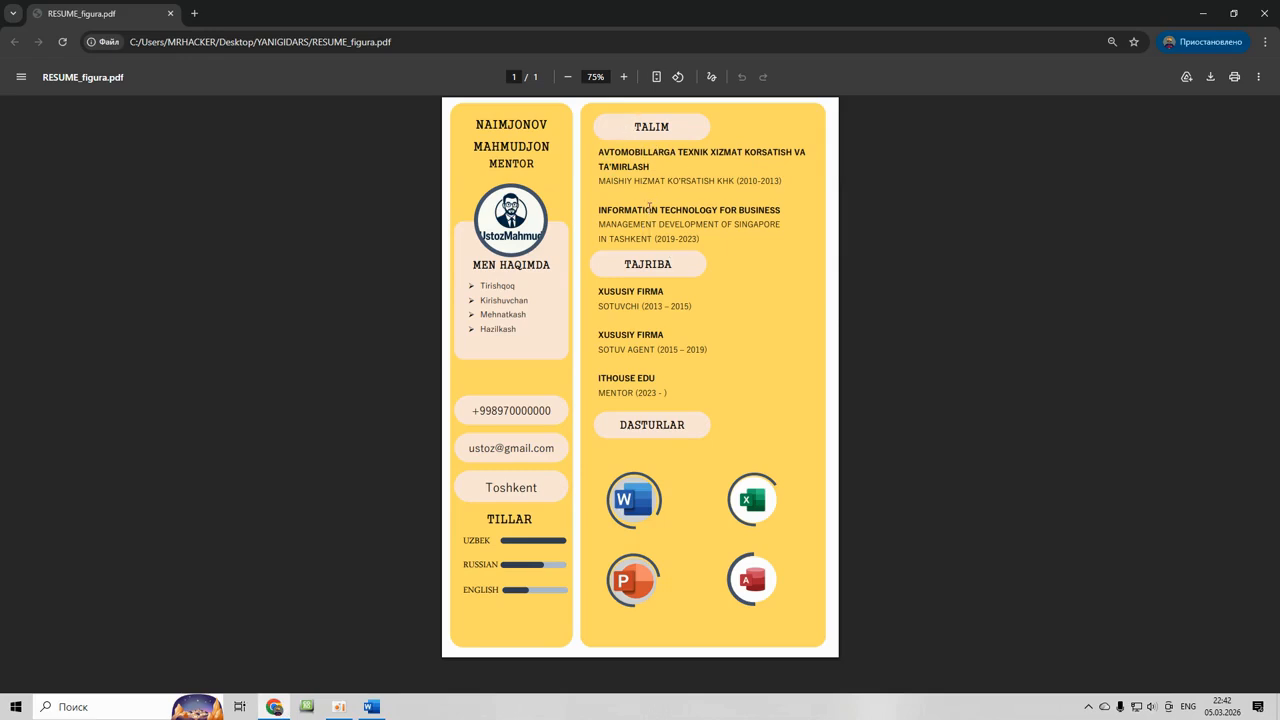
left_click(371, 707)
scroll(518, 502, "down", 3)
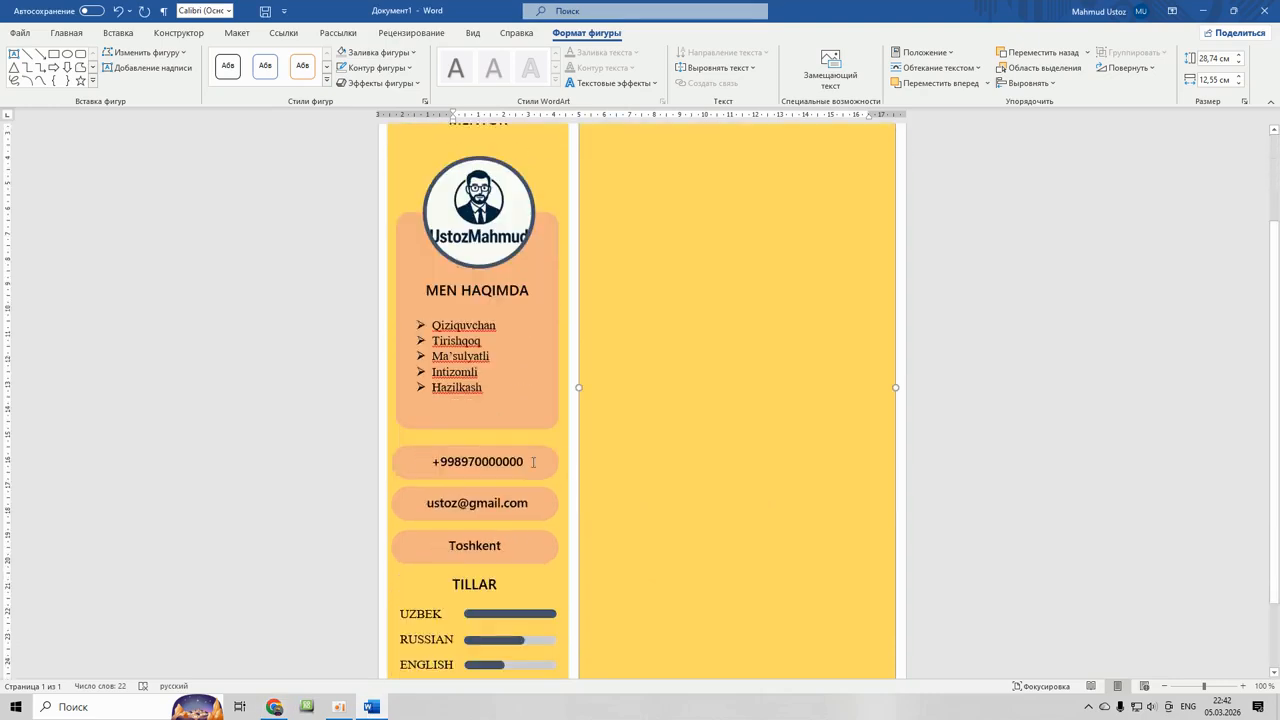
Copy the pink rounded shape to the top of the right column, re-centring the phone number.
left_click(448, 453)
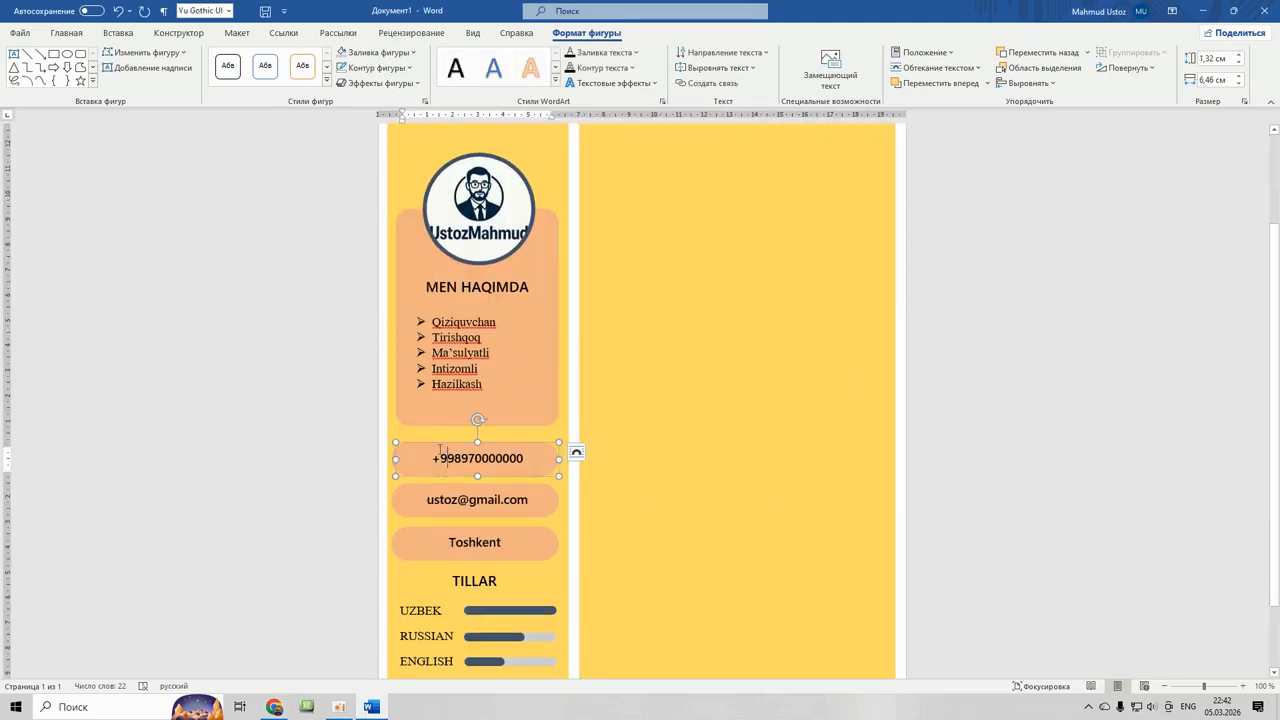
left_click_drag(422, 444, 442, 433)
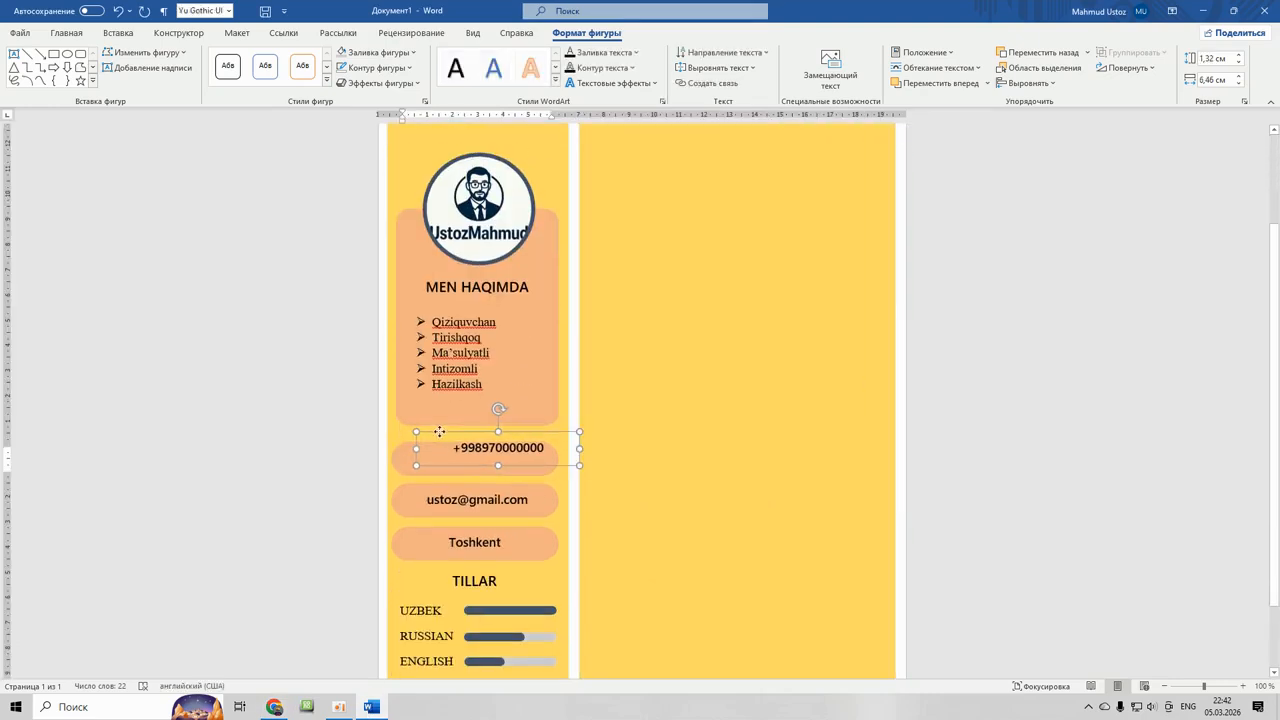
left_click(398, 457)
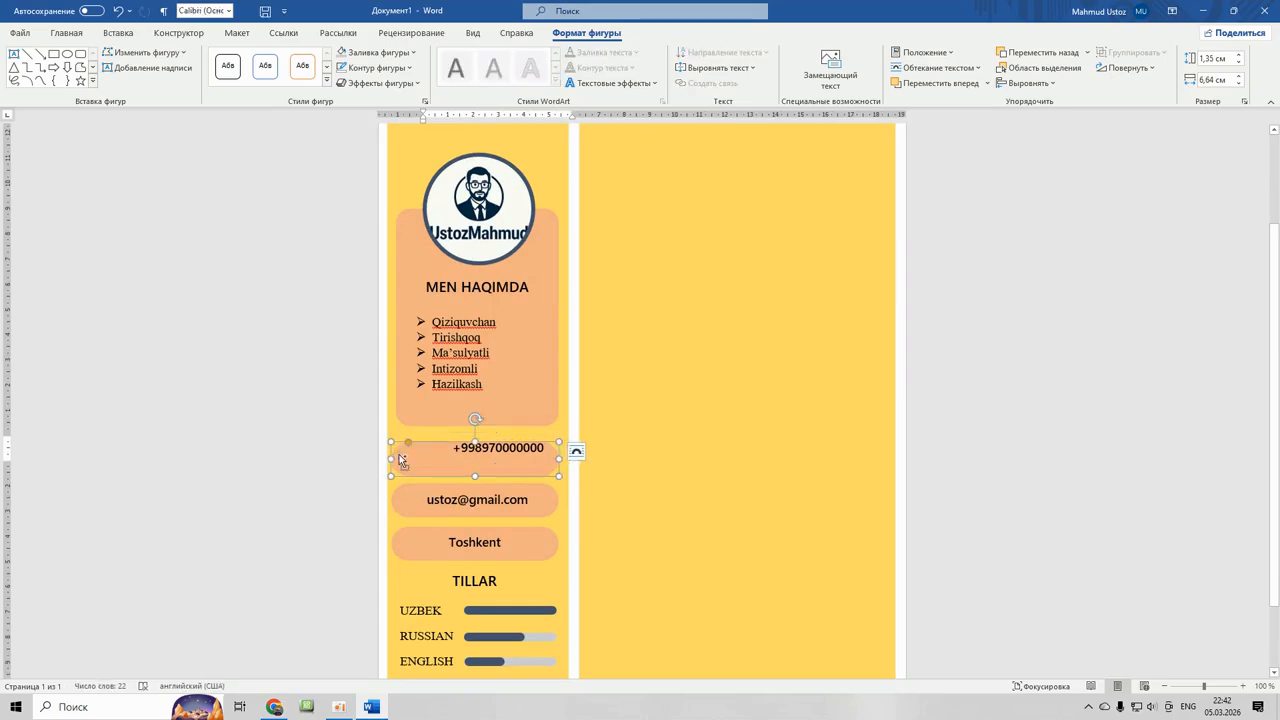
left_click_drag(409, 457, 677, 176)
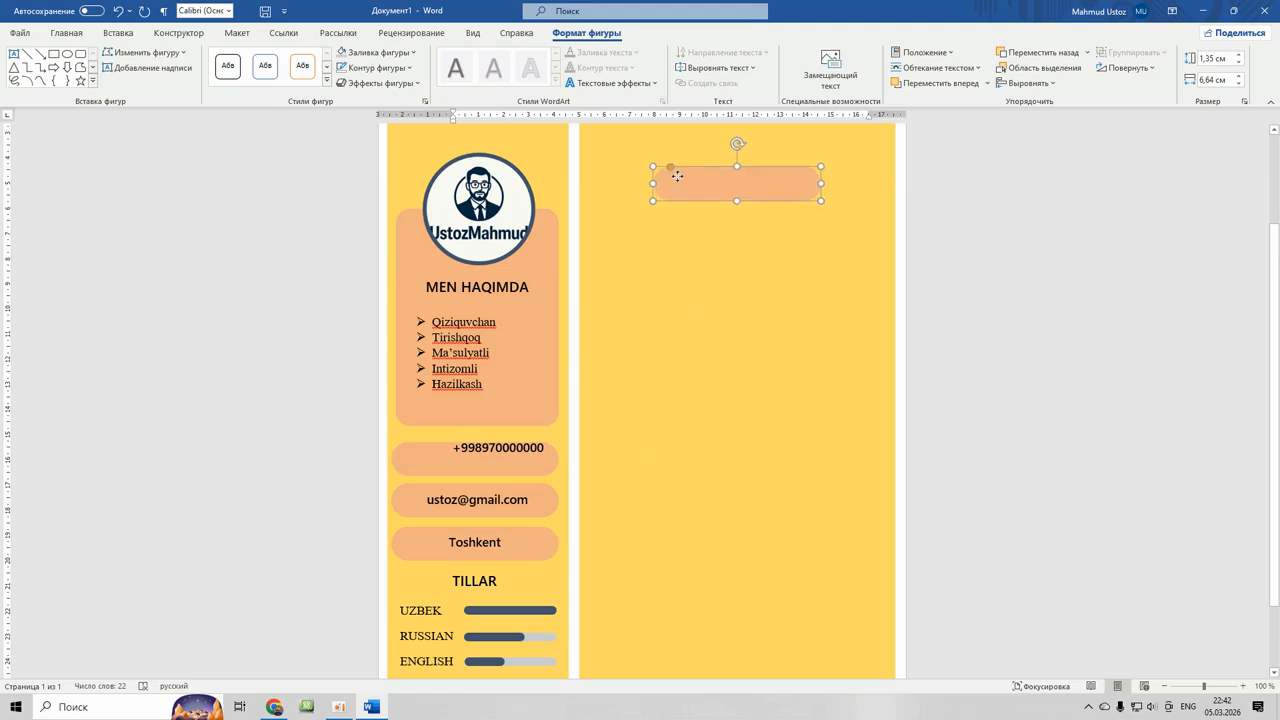
left_click(470, 455)
left_click_drag(480, 431, 461, 441)
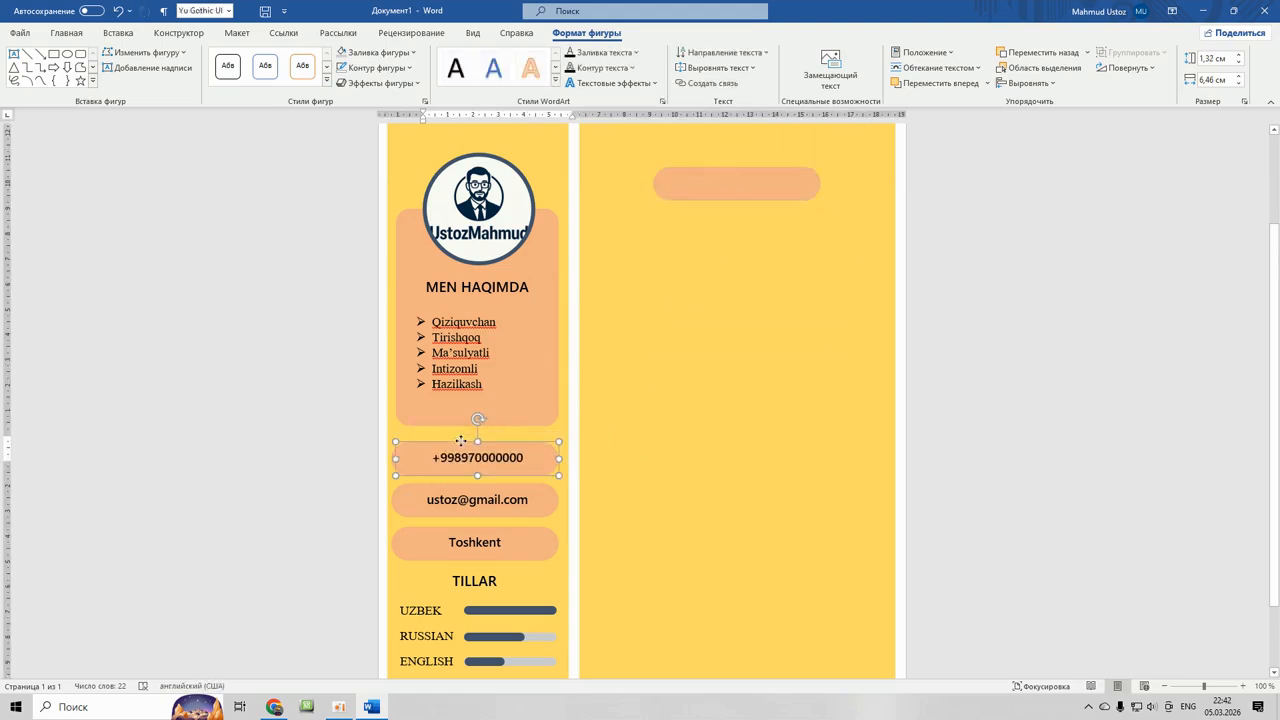
key("Left")
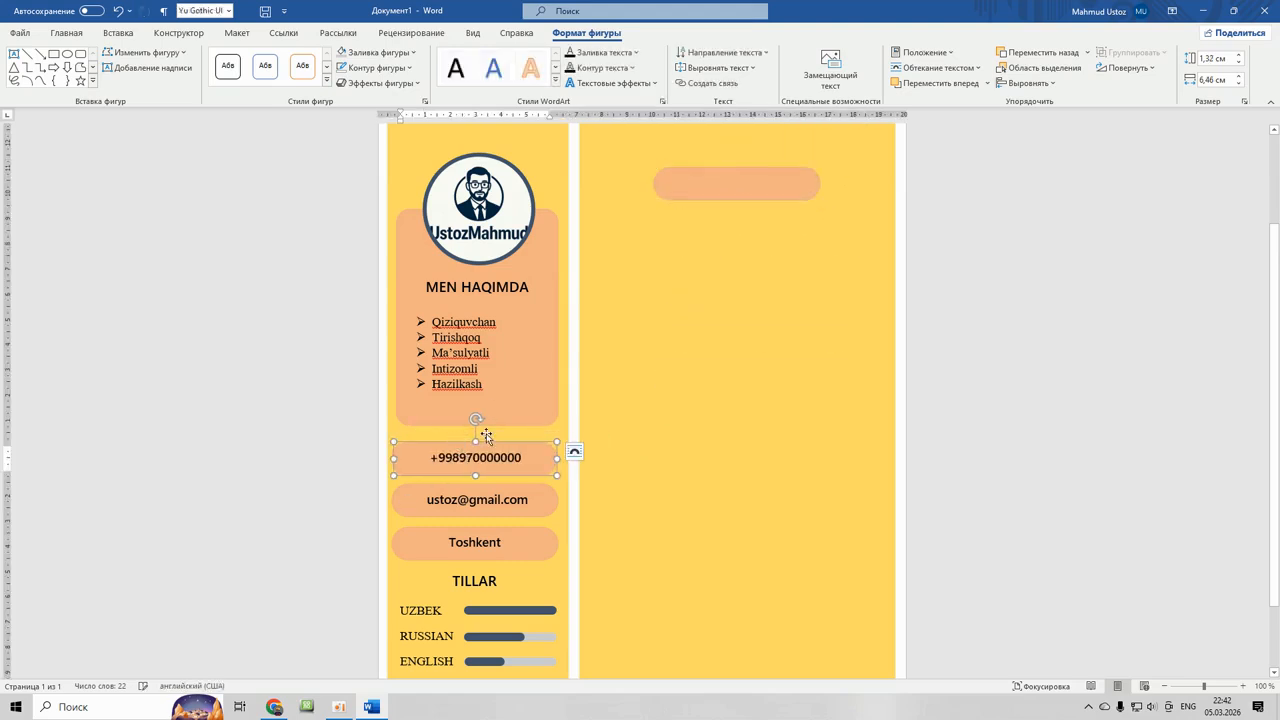
scroll(751, 451, "up", 3)
left_click_drag(722, 312, 659, 190)
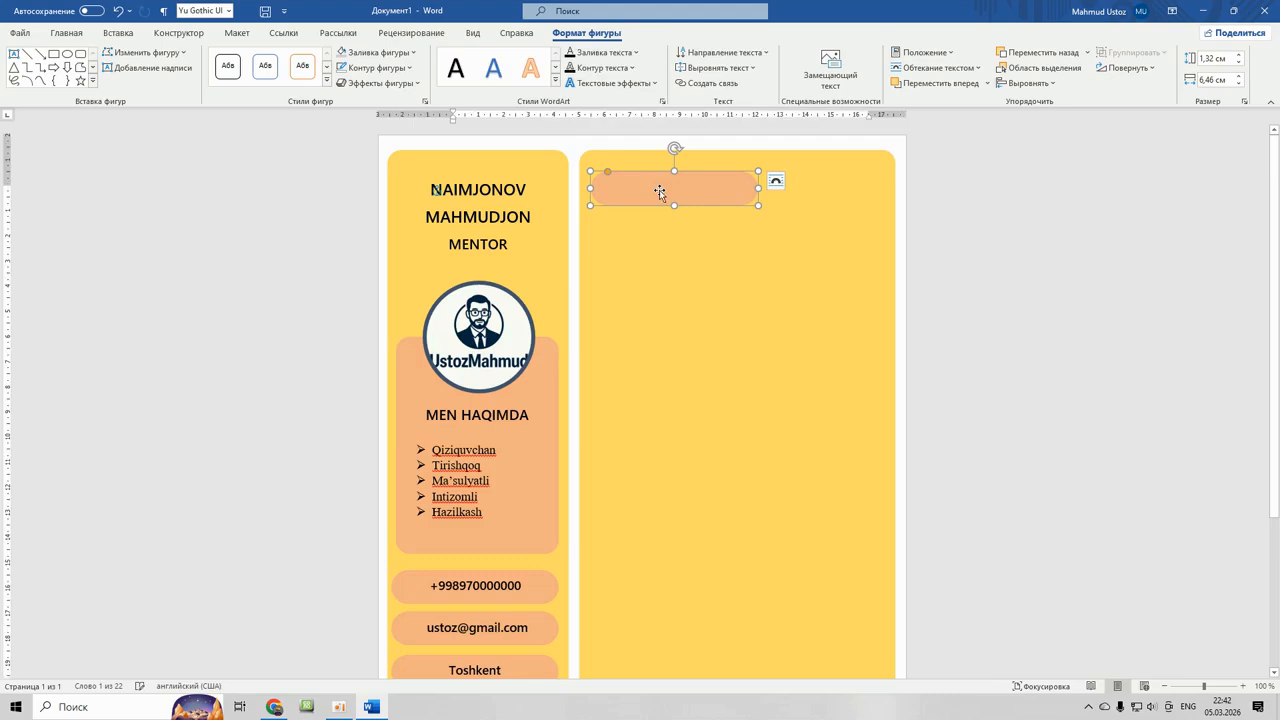
scroll(626, 354, "down", 1)
Copy the phone-number box onto the new shape and retype it as TALIM.
left_click(477, 521)
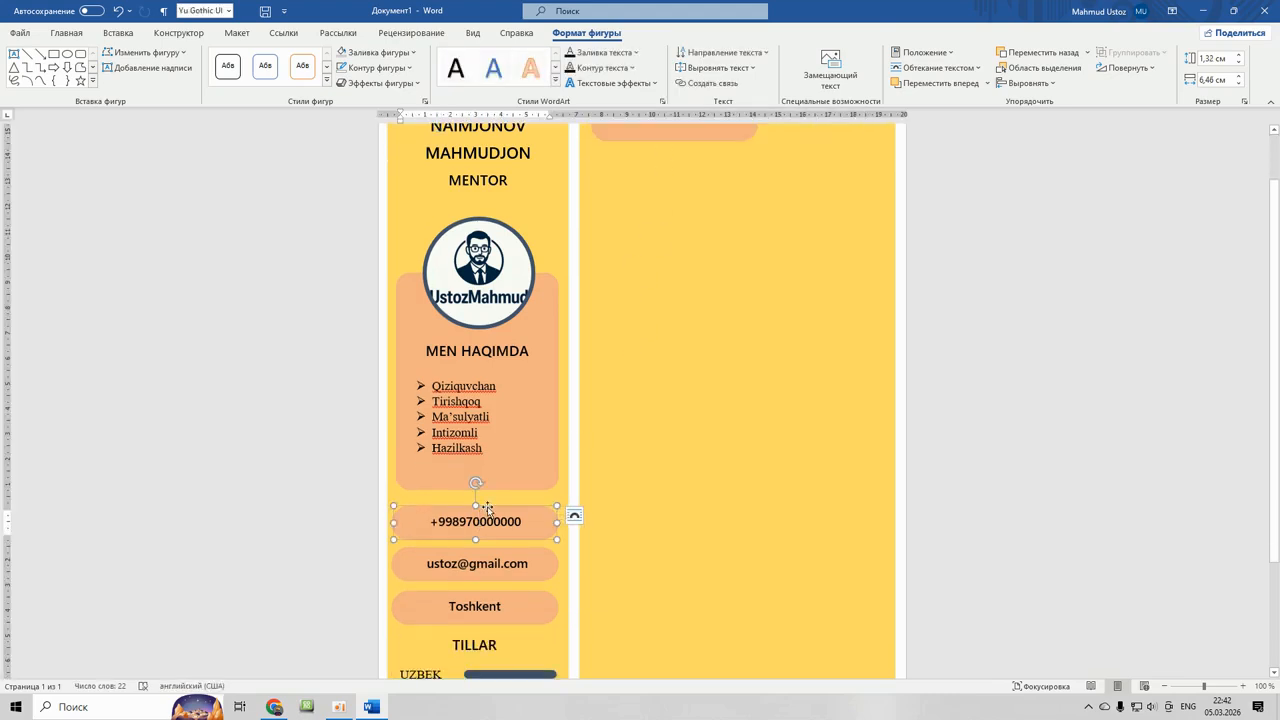
left_click_drag(489, 508, 719, 173)
scroll(720, 363, "up", 1)
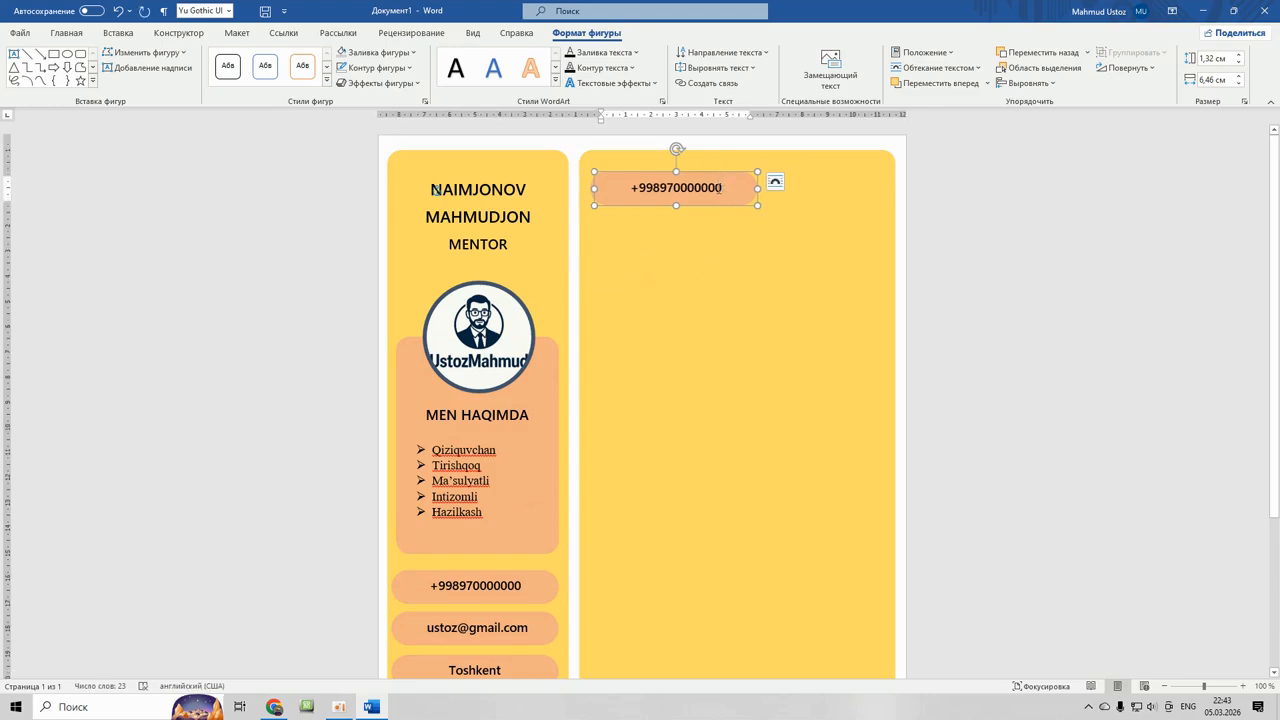
left_click_drag(722, 188, 607, 194)
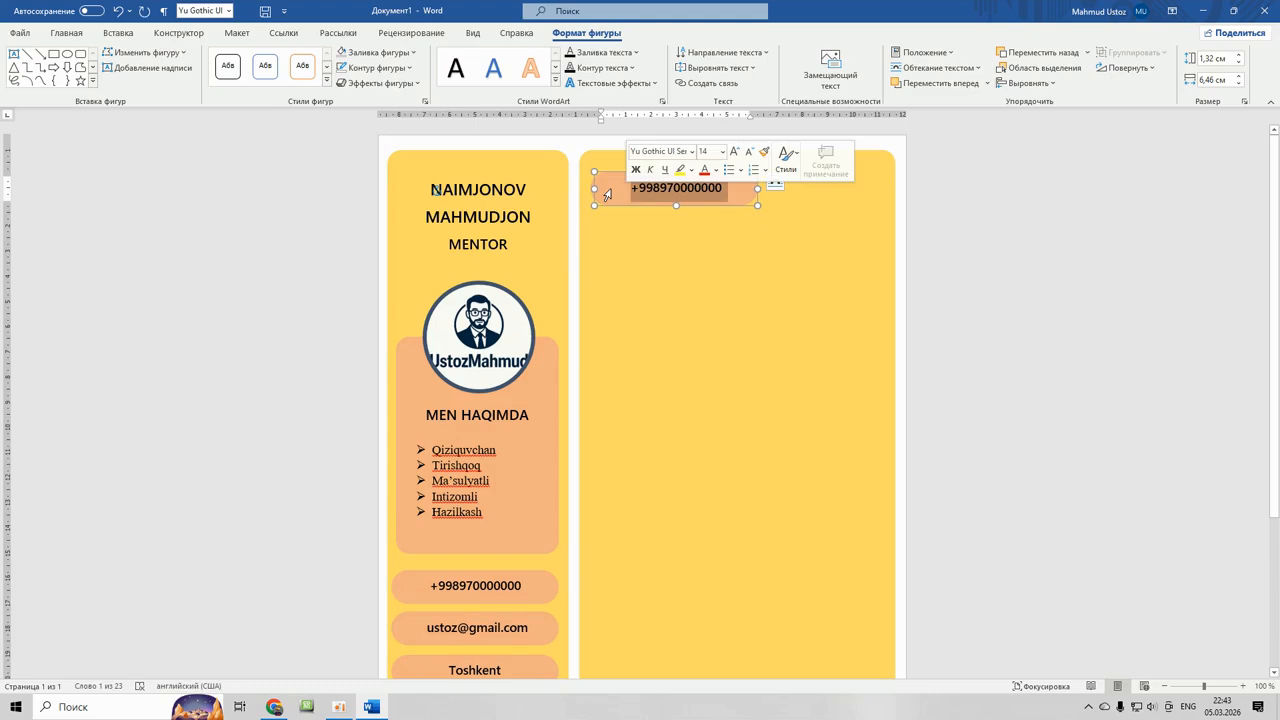
type("TALIM")
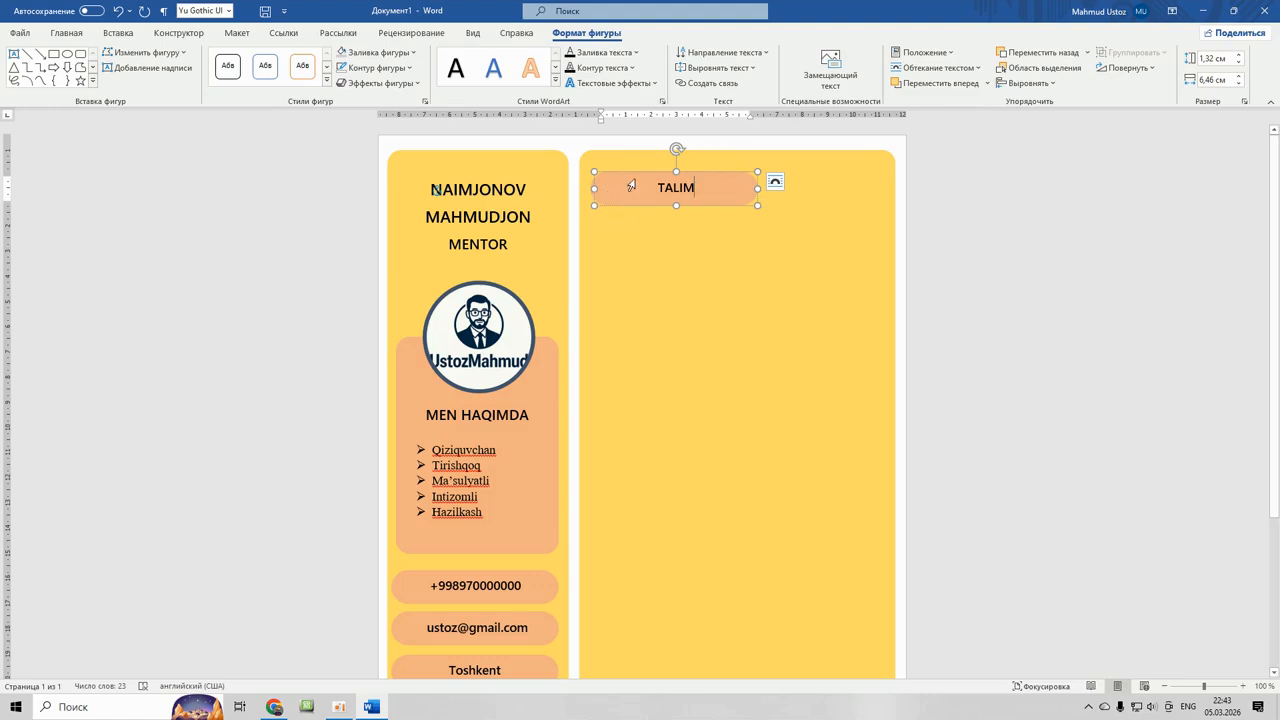
left_click(695, 290)
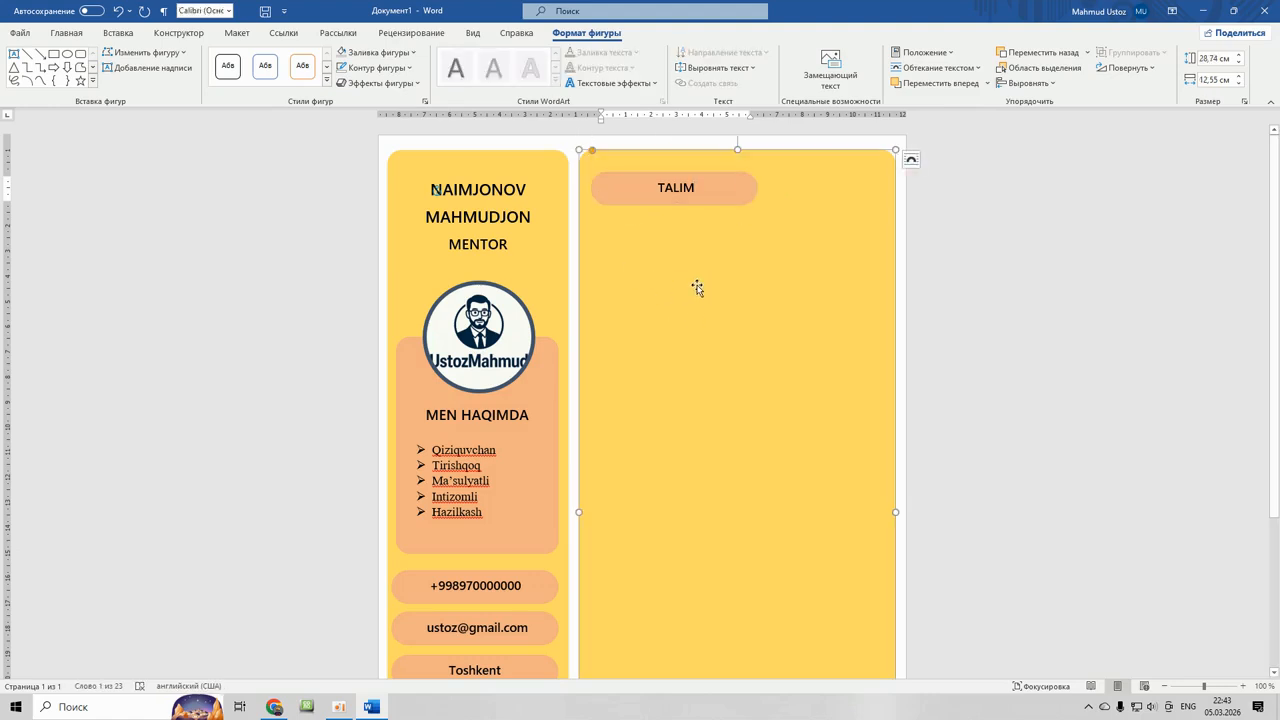
Draw a text box below TALIM set to Times New Roman 14.
left_click(118, 33)
left_click(209, 65)
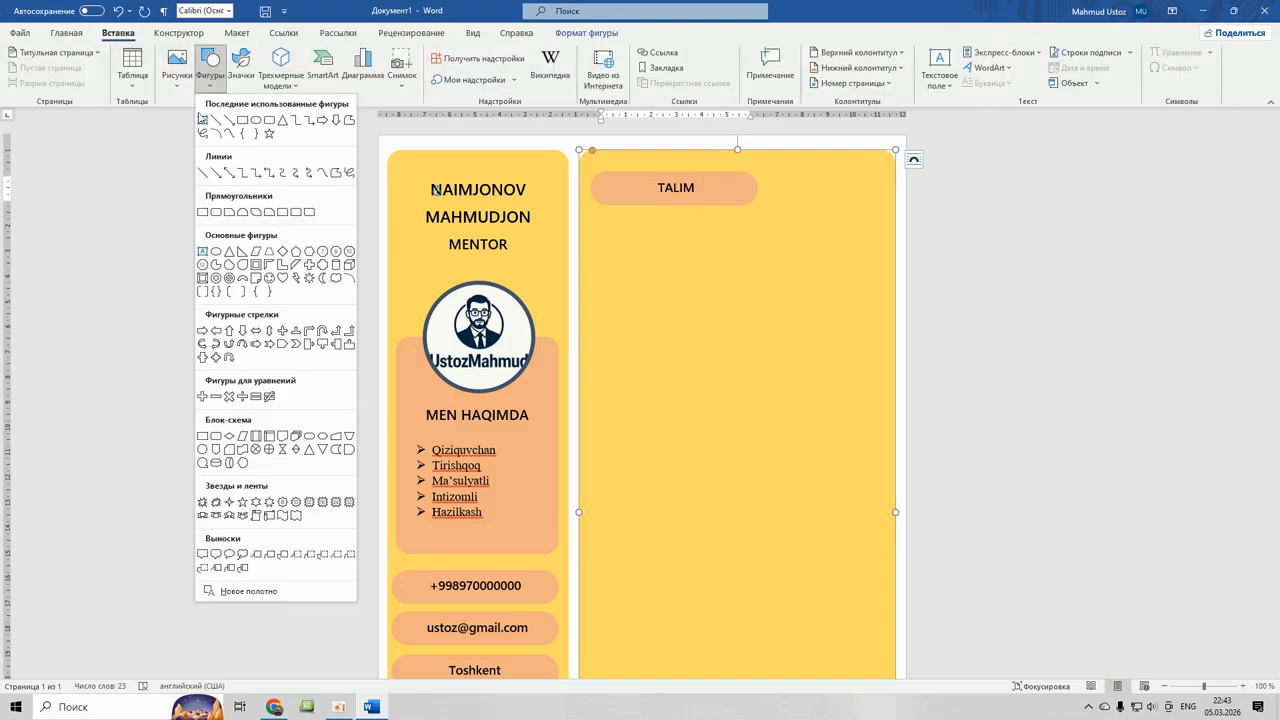
left_click(202, 120)
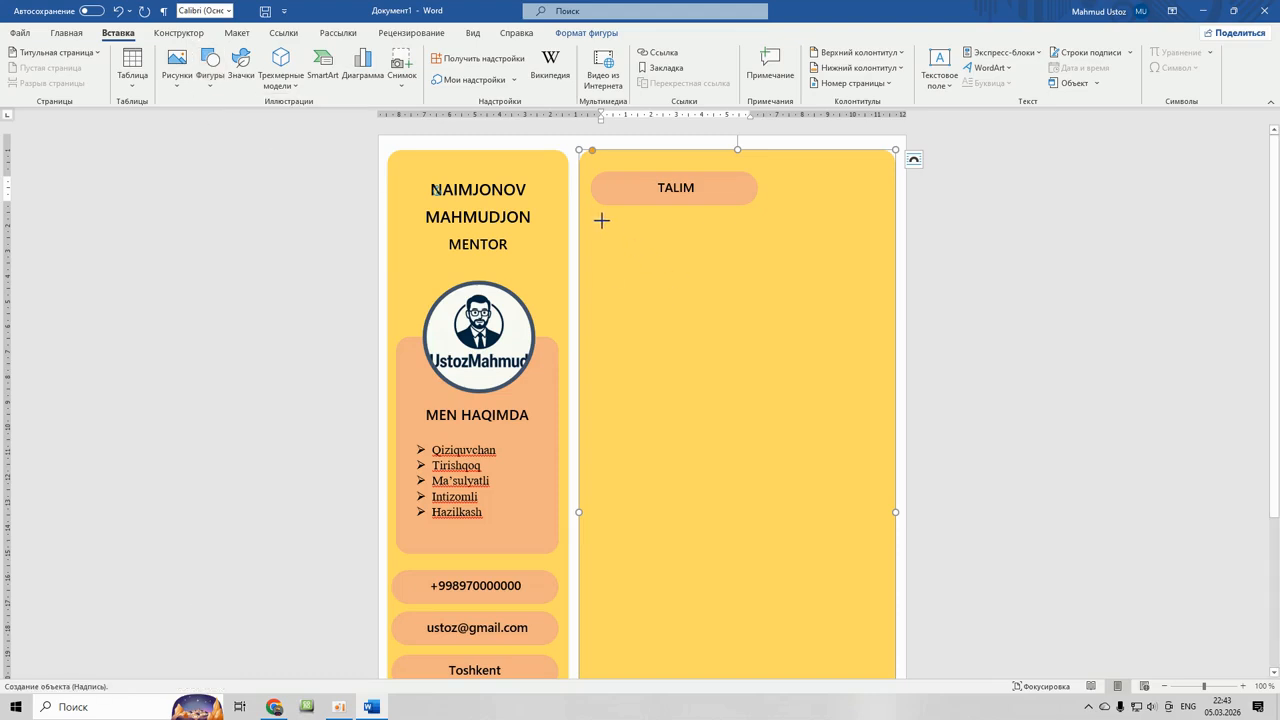
left_click_drag(596, 216, 880, 372)
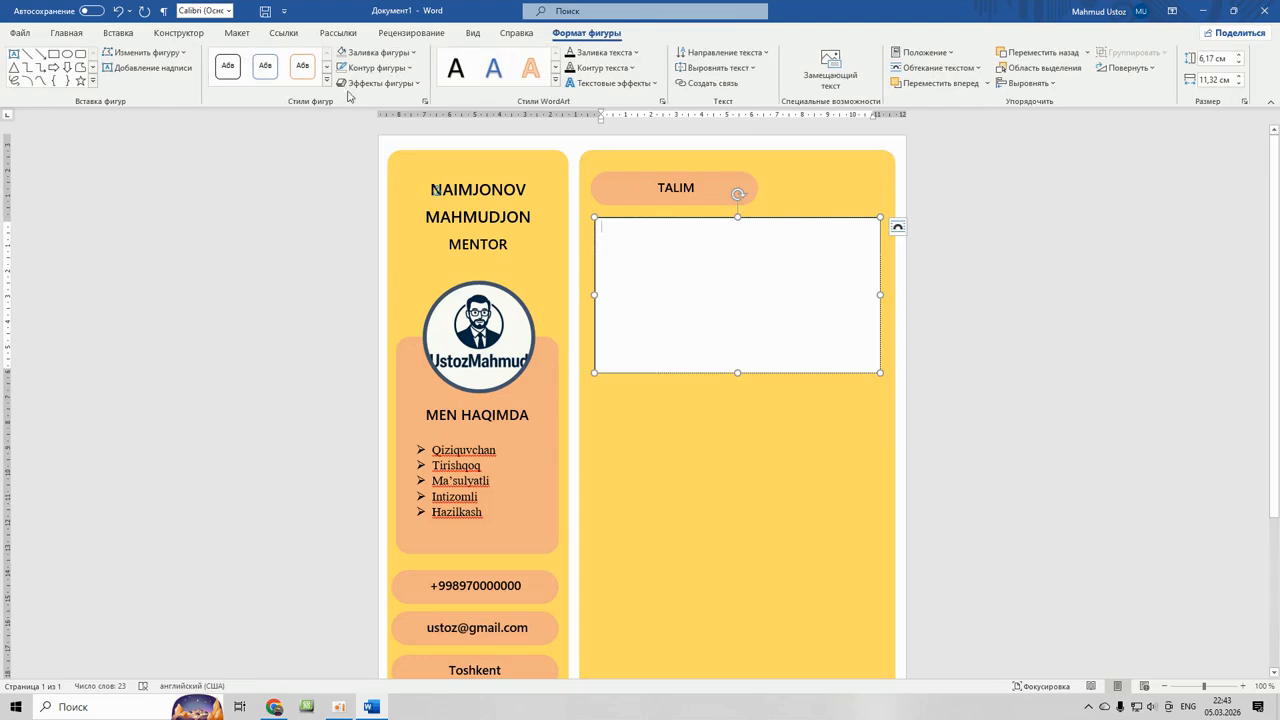
left_click(66, 33)
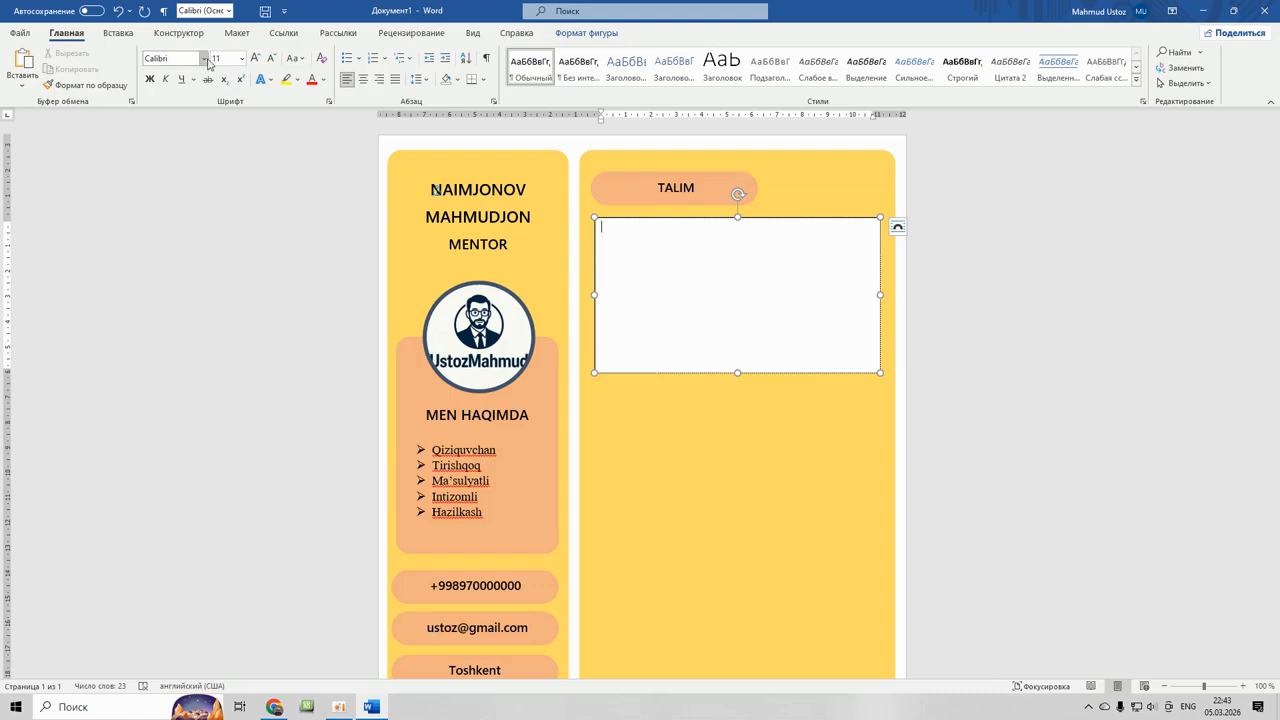
left_click(205, 58)
left_click(194, 139)
left_click(255, 58)
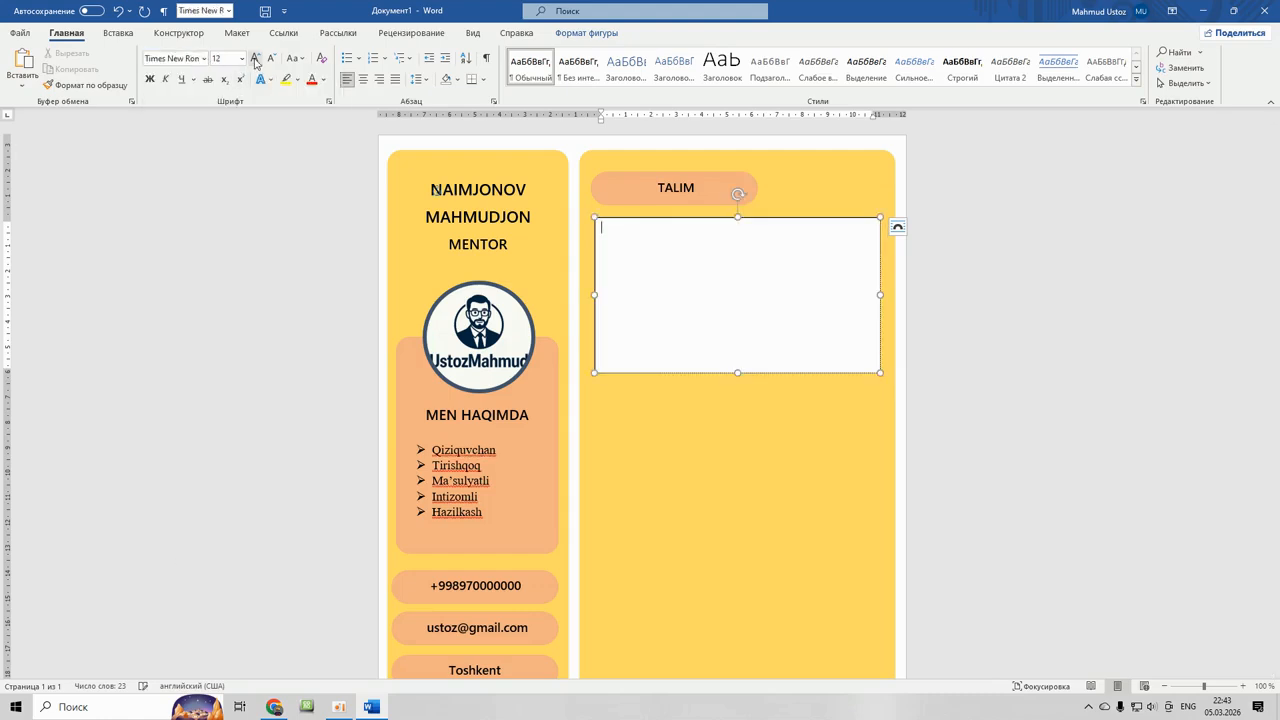
left_click(255, 58)
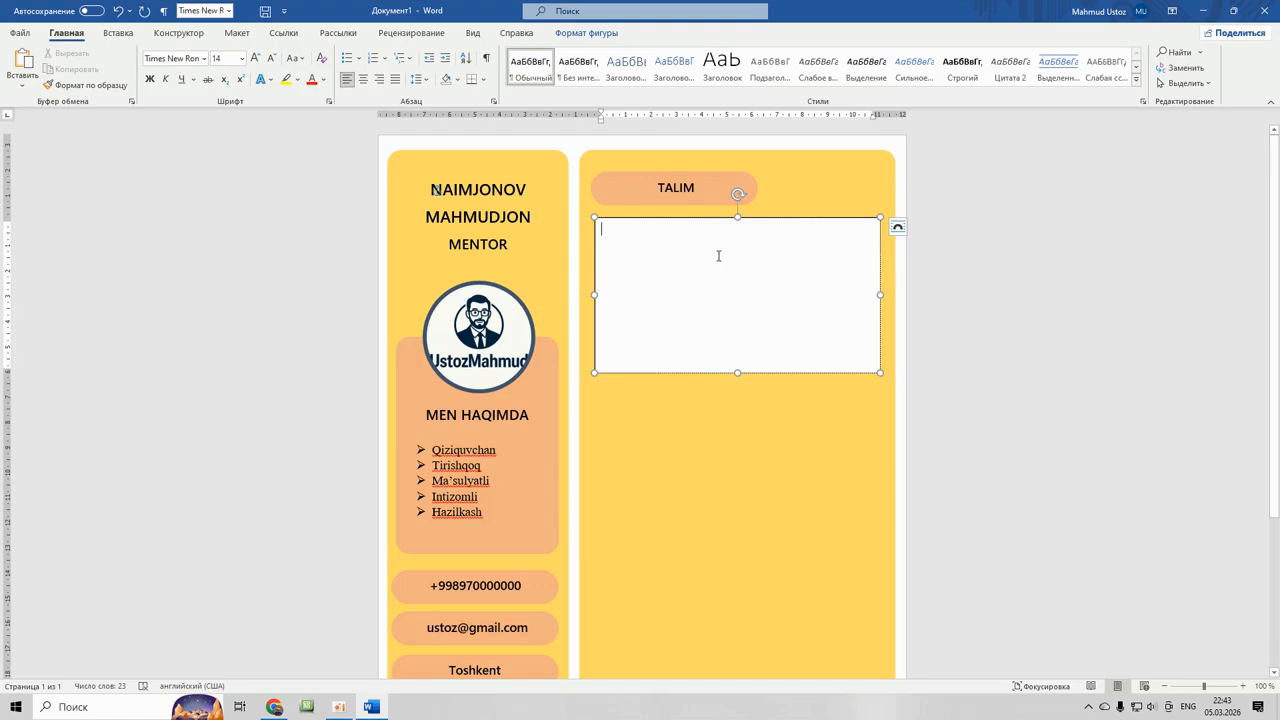
Type the course title AVTOMABILLARGA TEXNIK XIZMAT KO'RSATISH VA TA'MIRLASH, checking the reference PDF.
type("AVTOMABIL")
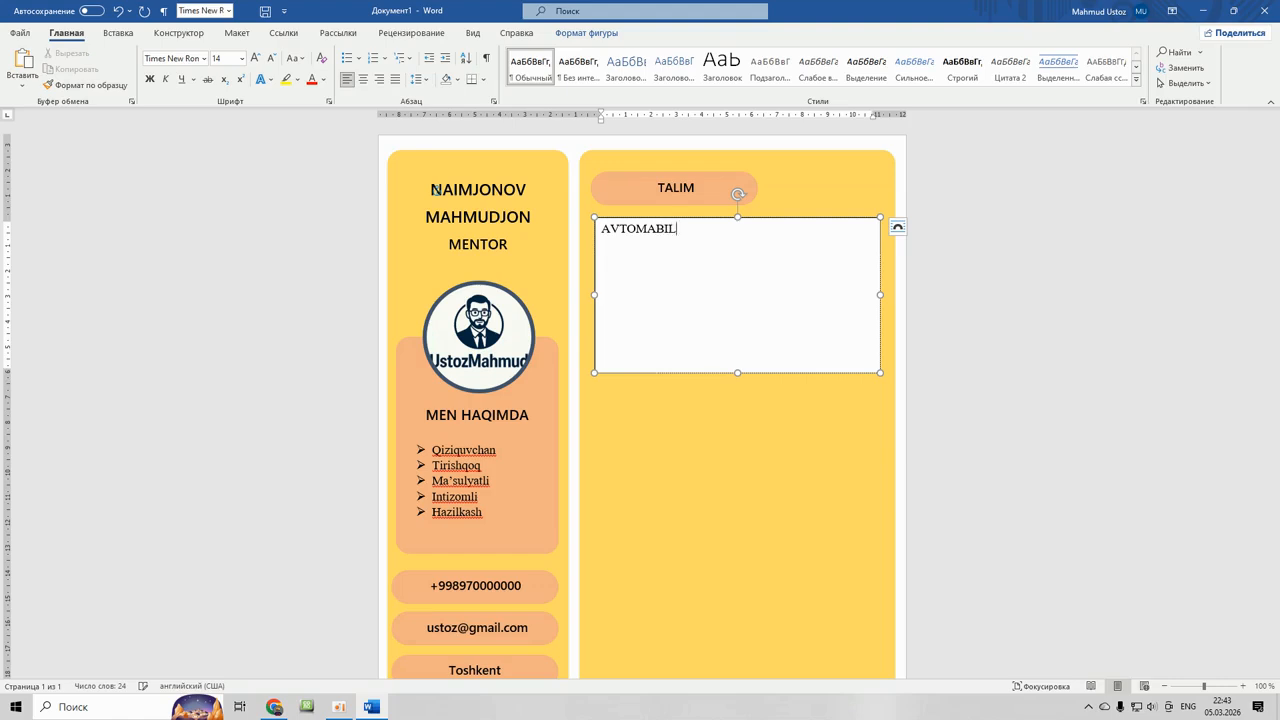
type("LARGA TEXNIK XIZMAT KO")
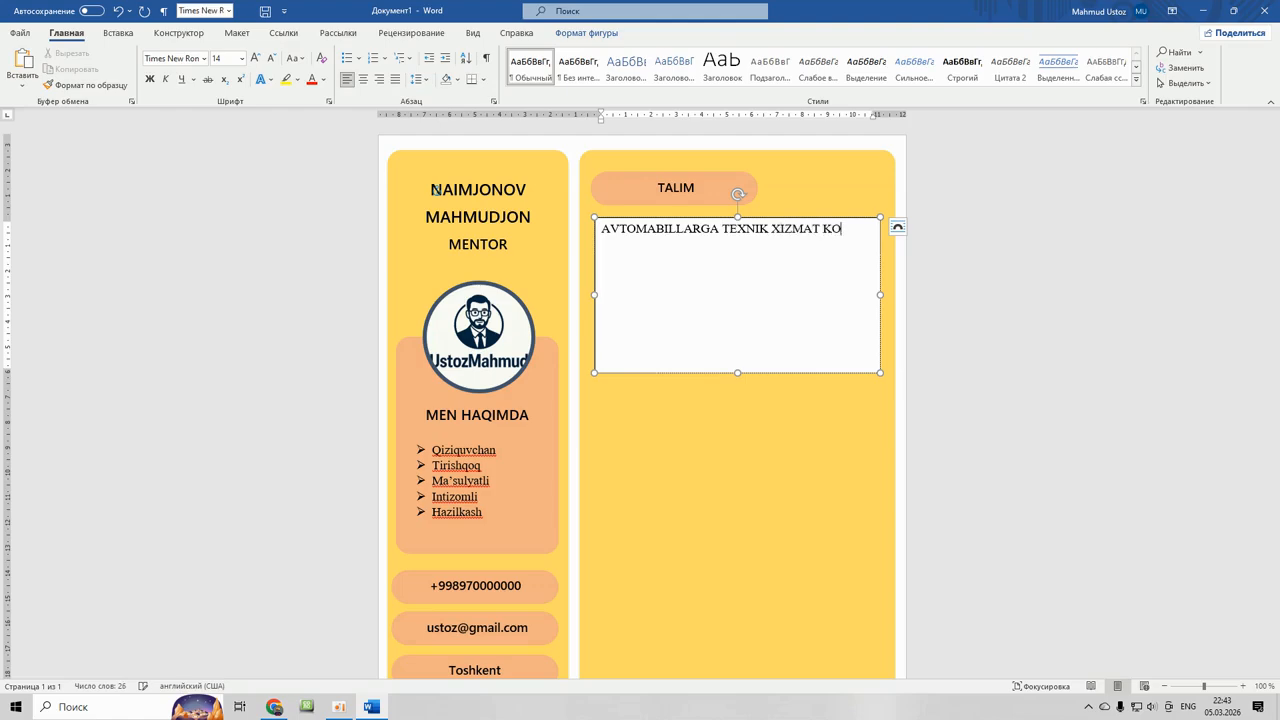
type("'RSATISH KHK")
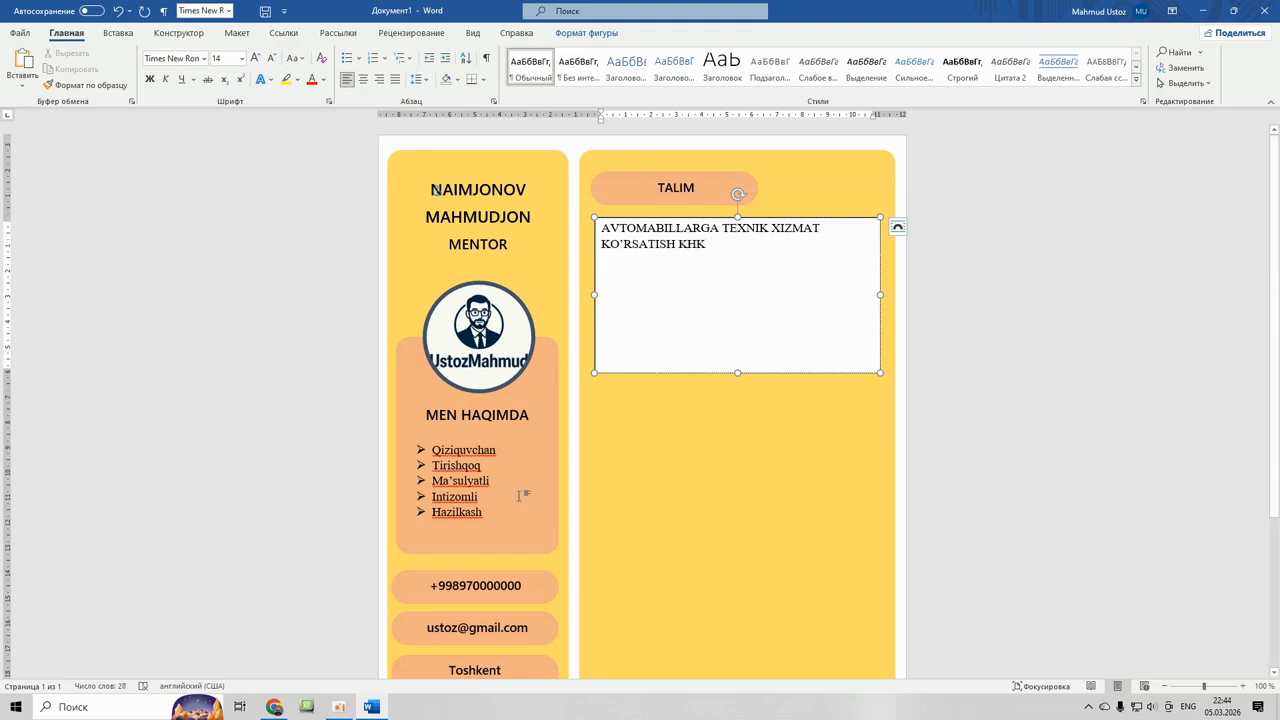
left_click(274, 707)
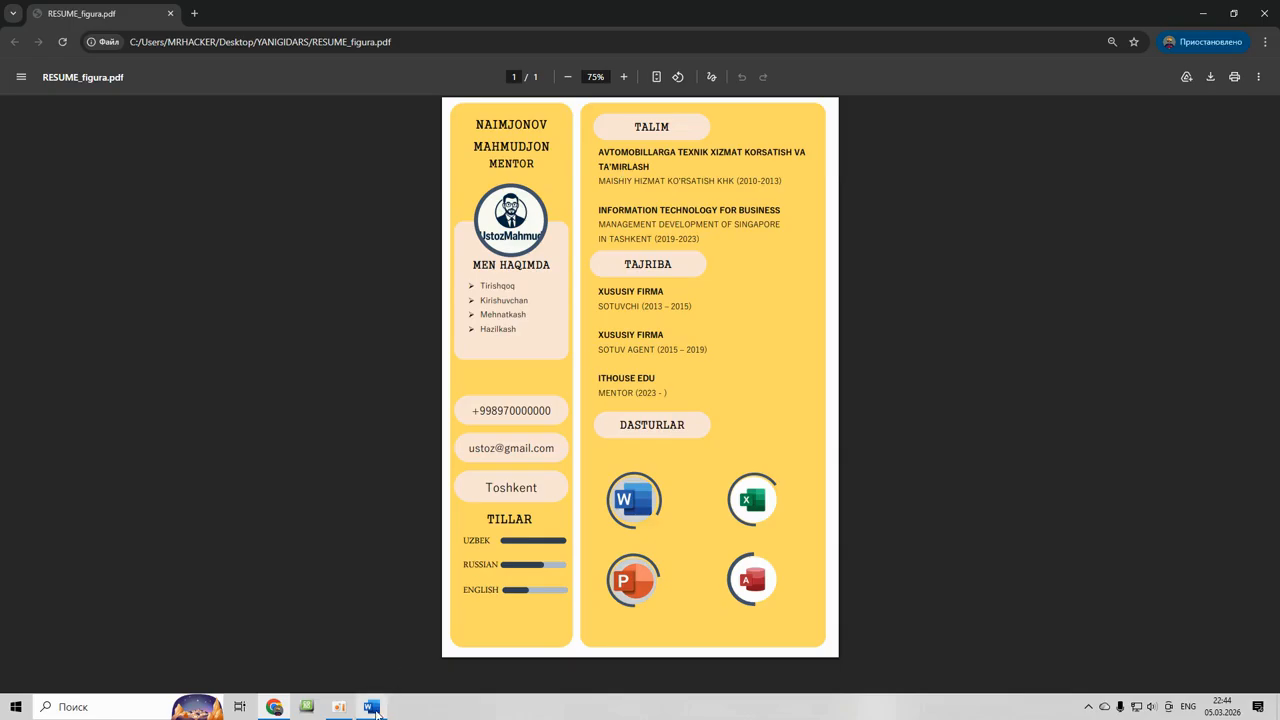
key("alt+Tab")
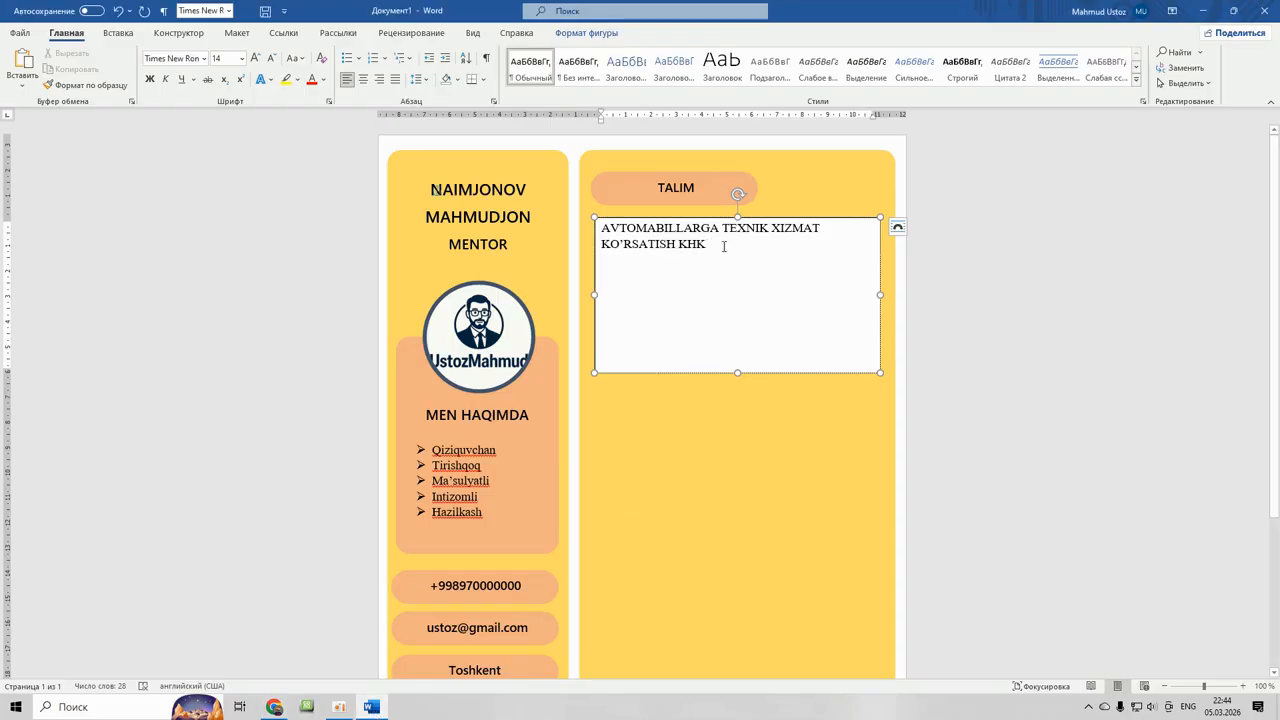
left_click_drag(716, 247, 681, 250)
type("V")
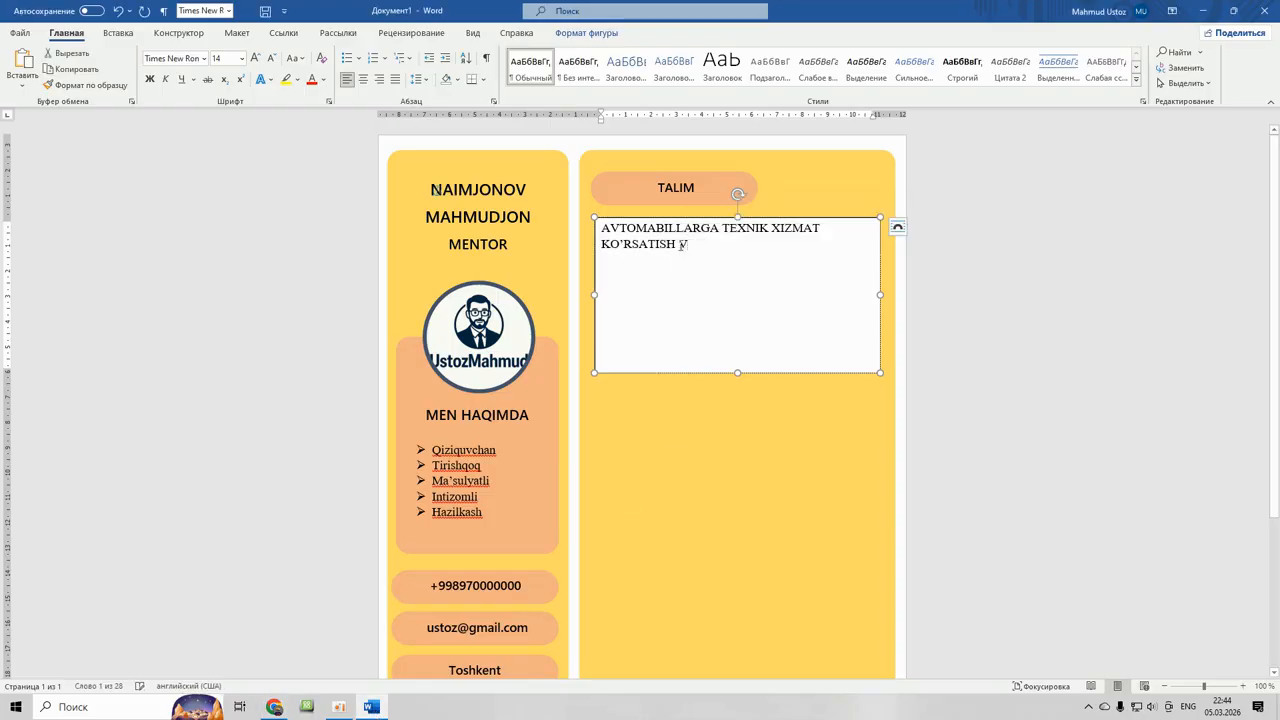
type("A TA")
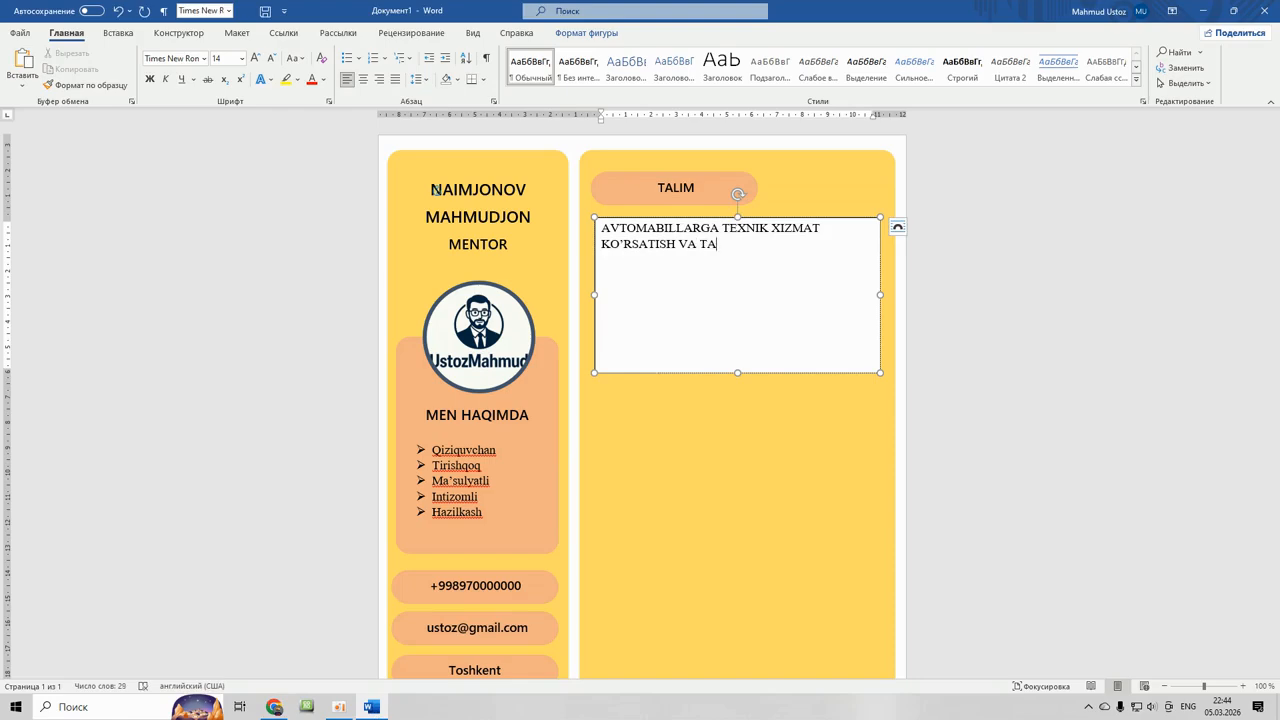
type("'MIRLASH")
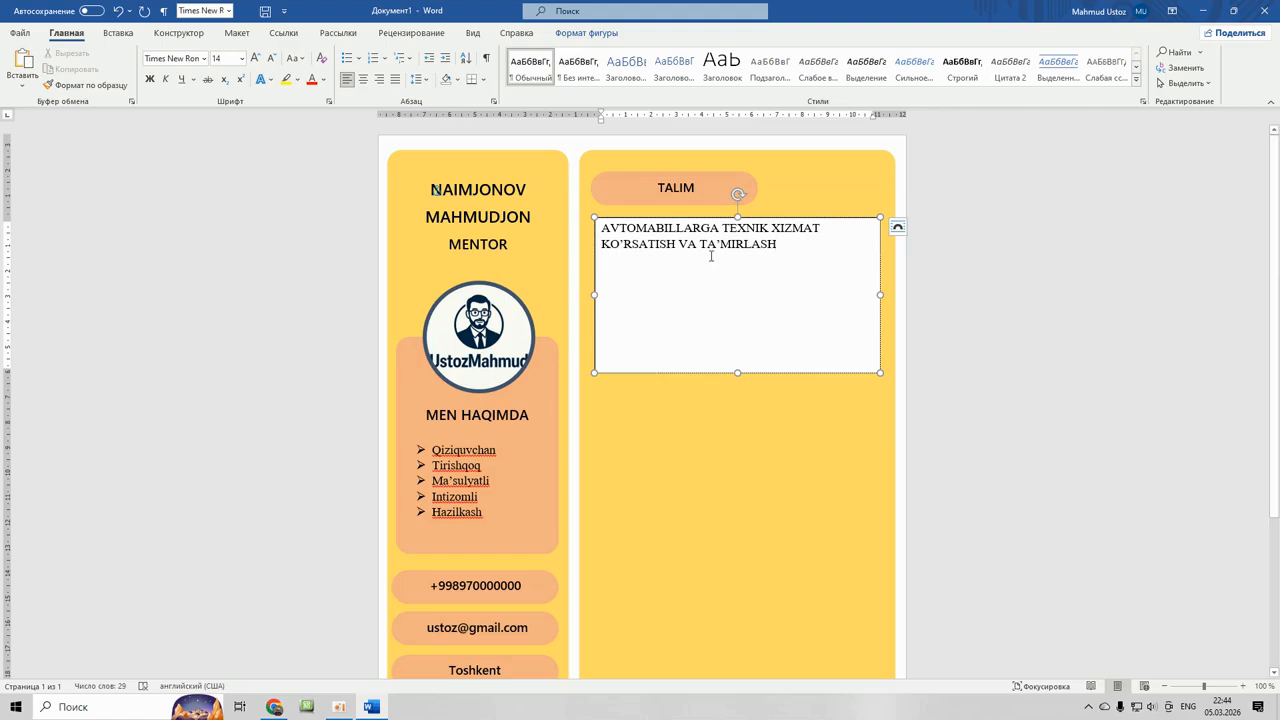
Add MAISHIY XIZMAT KHK on a new line below the course title.
left_click_drag(775, 243, 603, 228)
left_click(678, 268)
key("Return")
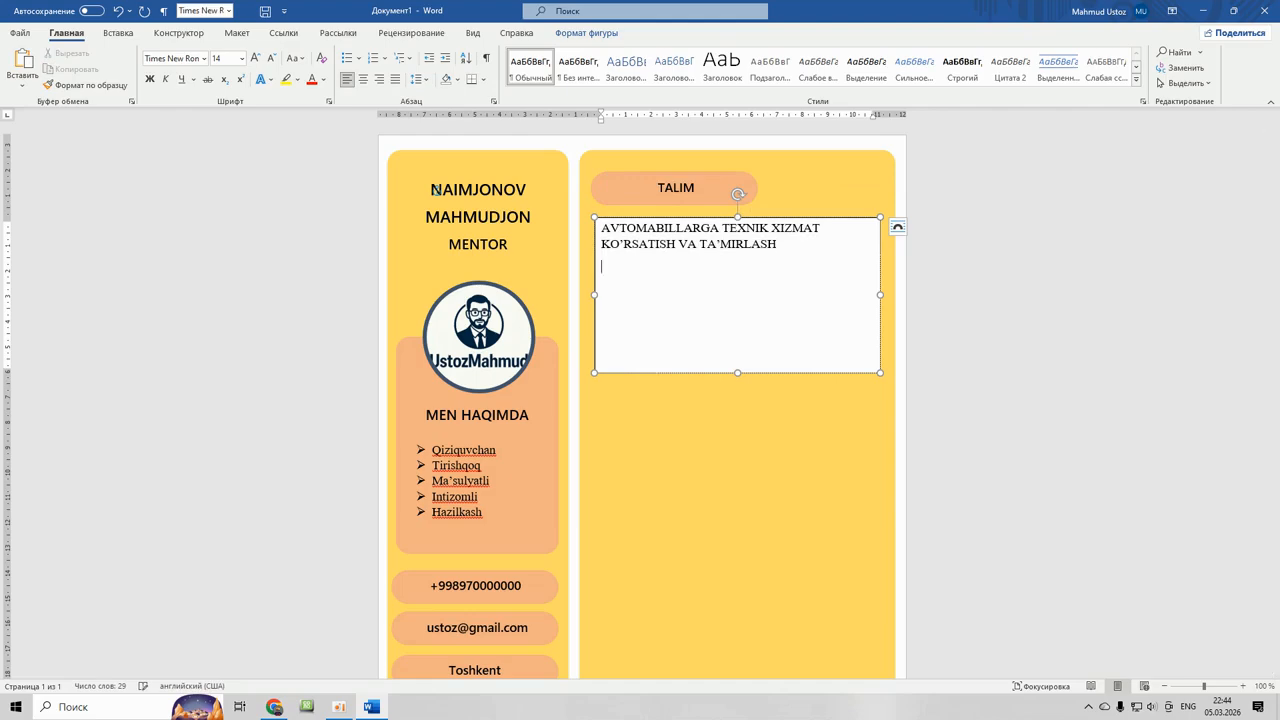
type("MAISHIY XIZMAT")
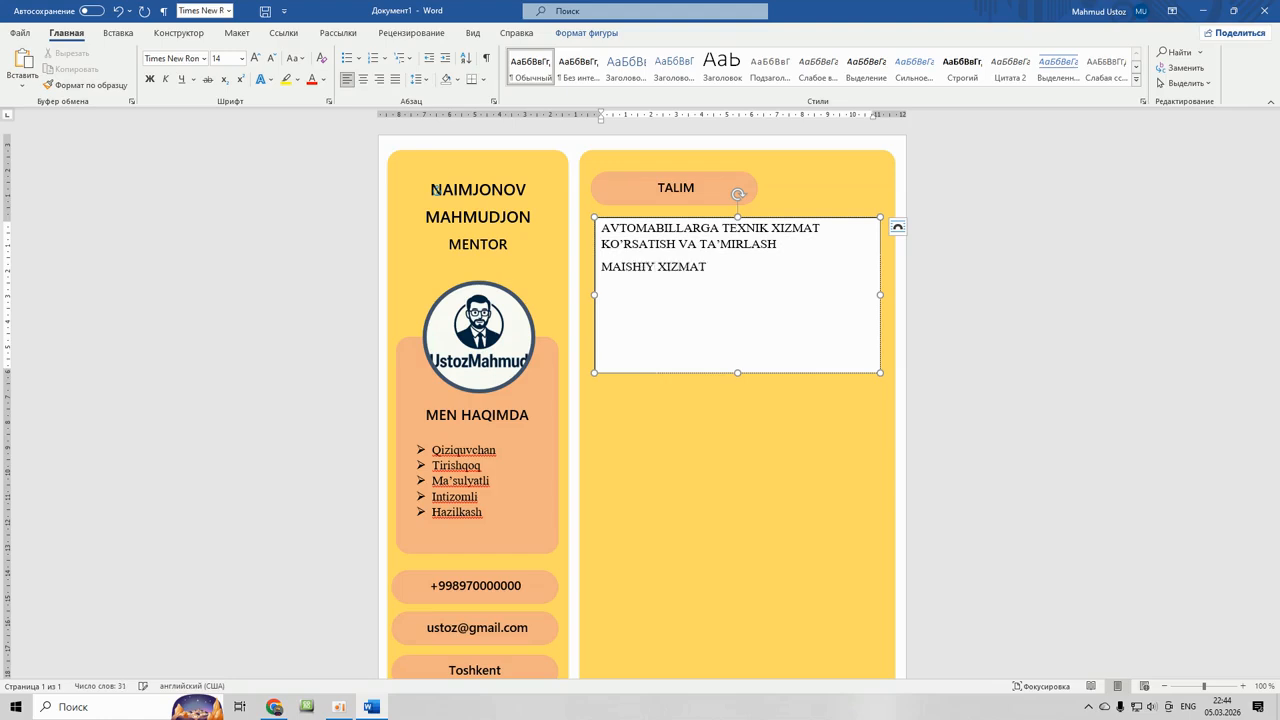
type(" KHK")
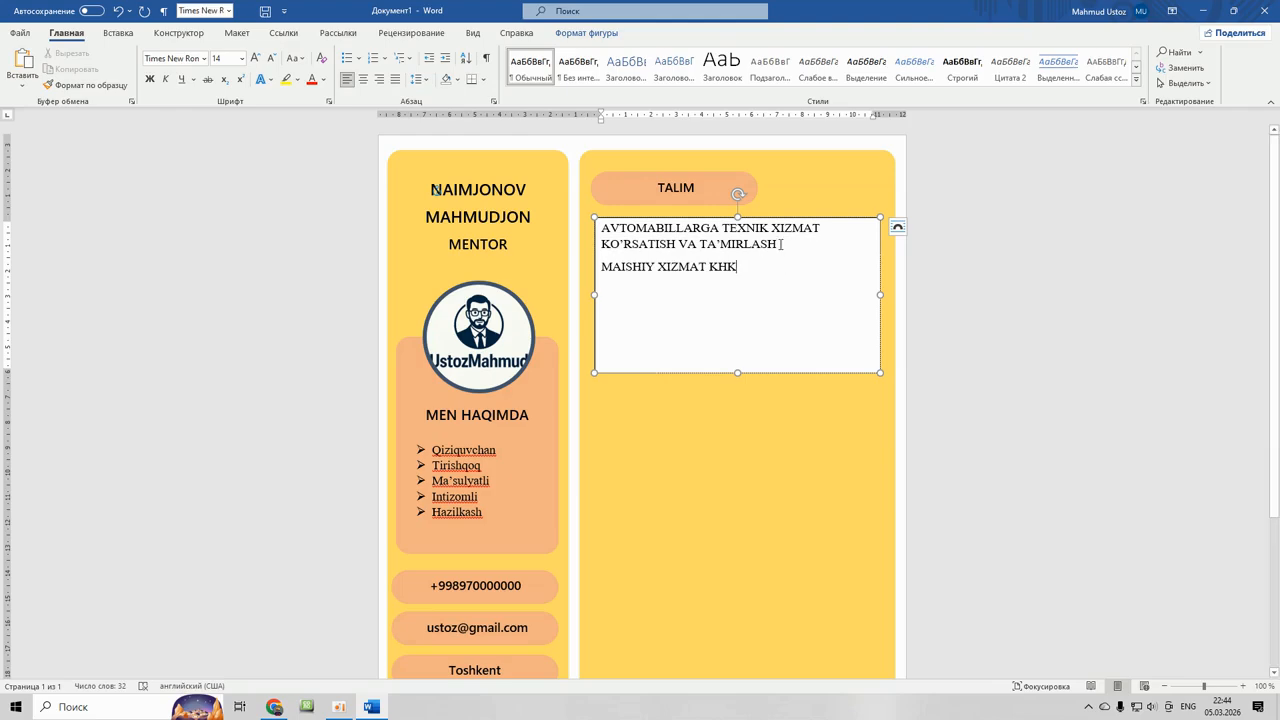
left_click_drag(781, 244, 601, 228)
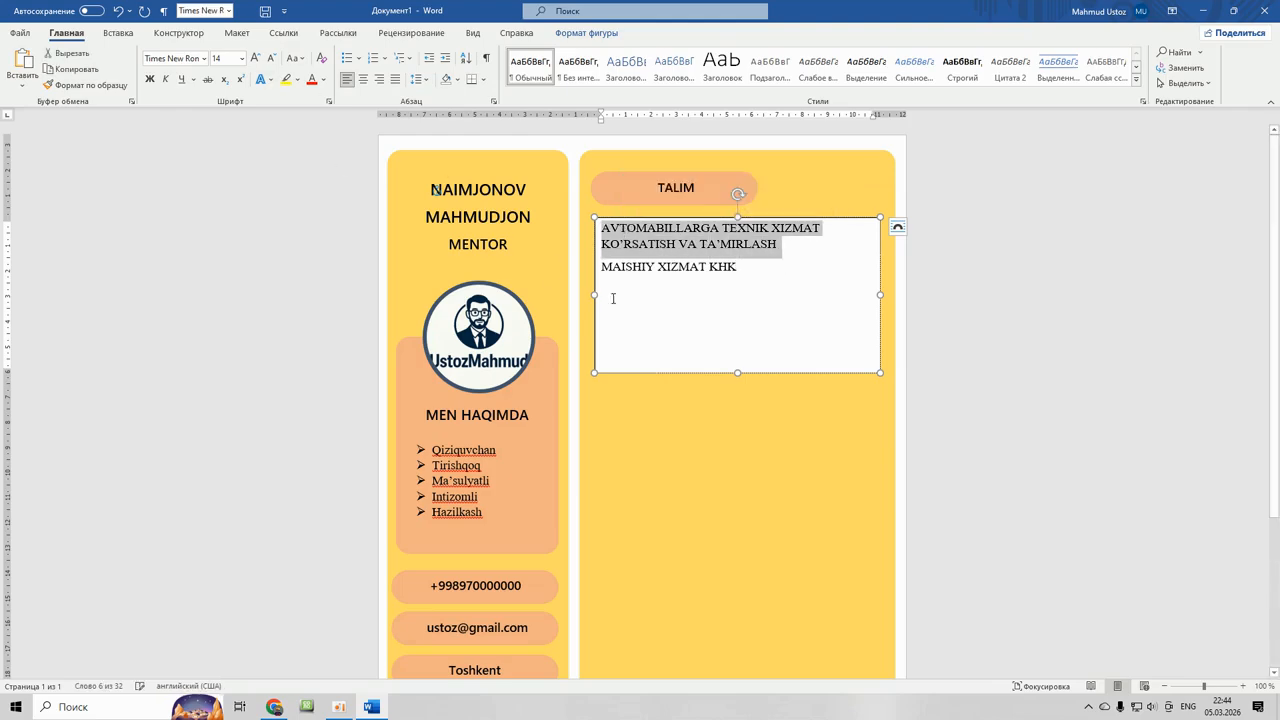
Bold the course title and append an italic (2010 – 2013) to the MAISHIY XIZMAT KHK line.
left_click(151, 79)
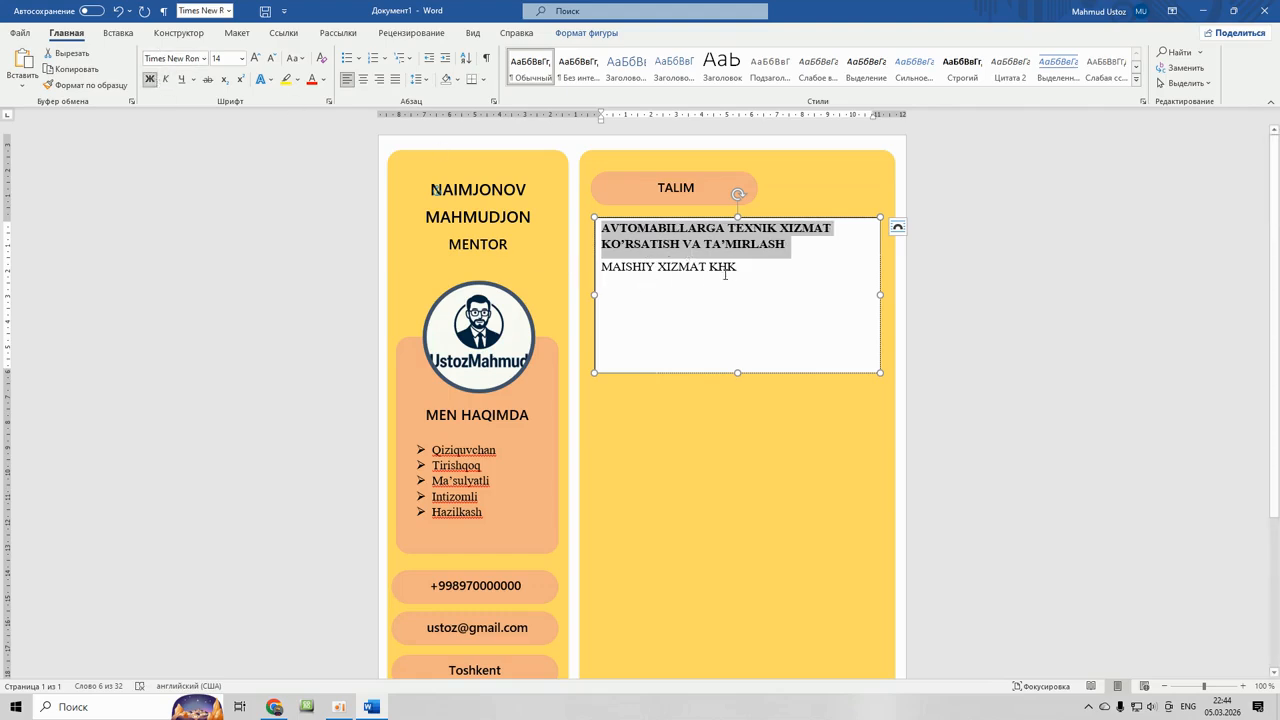
left_click_drag(737, 268, 690, 268)
left_click(768, 267)
type("(2010 -")
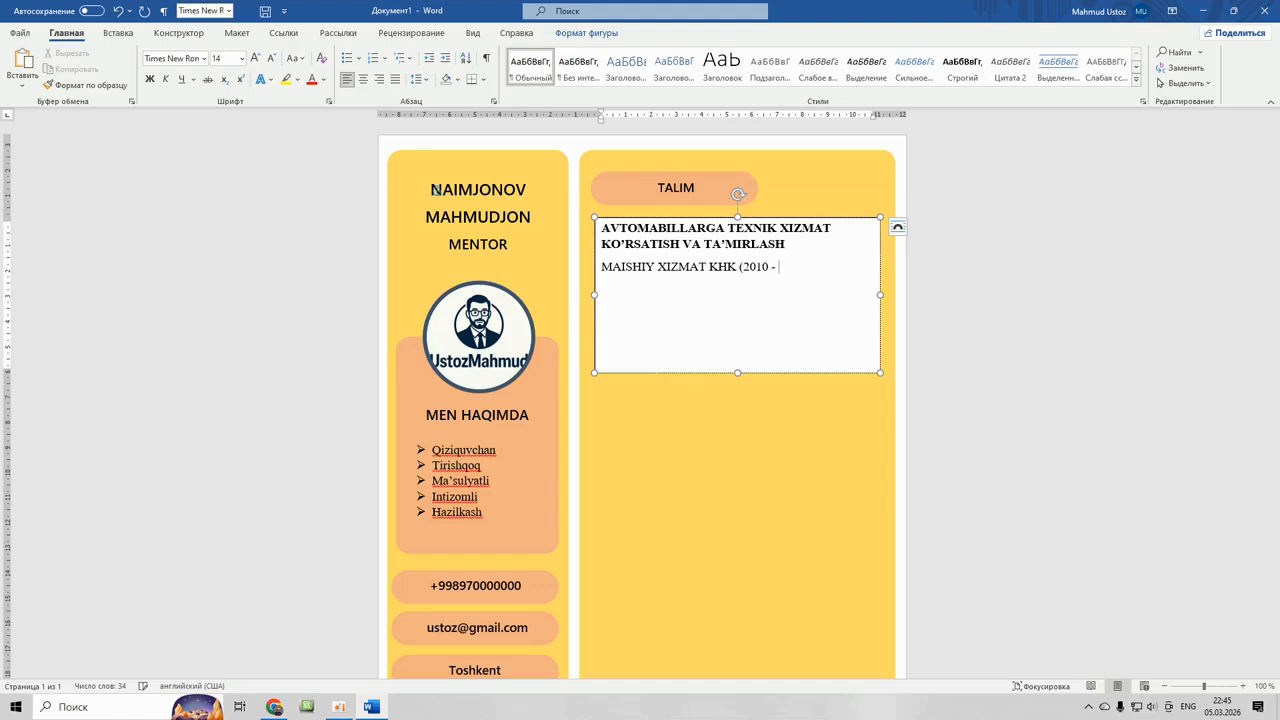
type(" 2013)")
left_click_drag(812, 267, 602, 368)
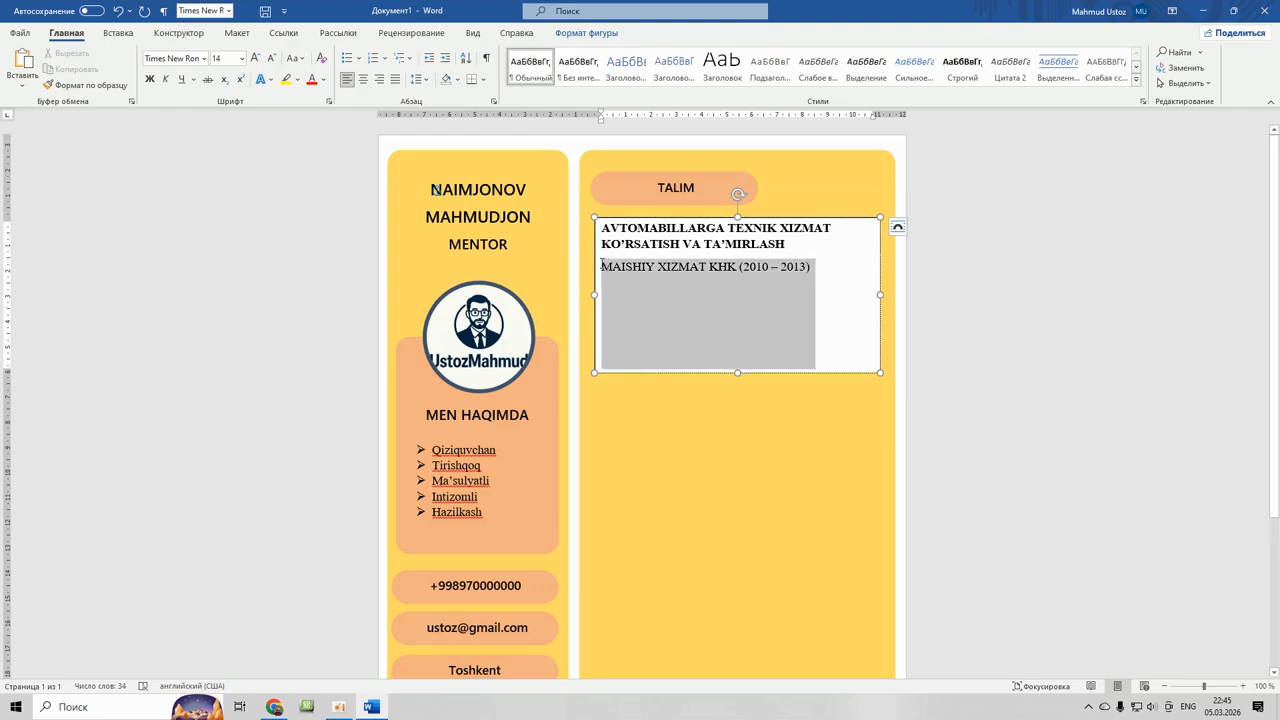
left_click(166, 79)
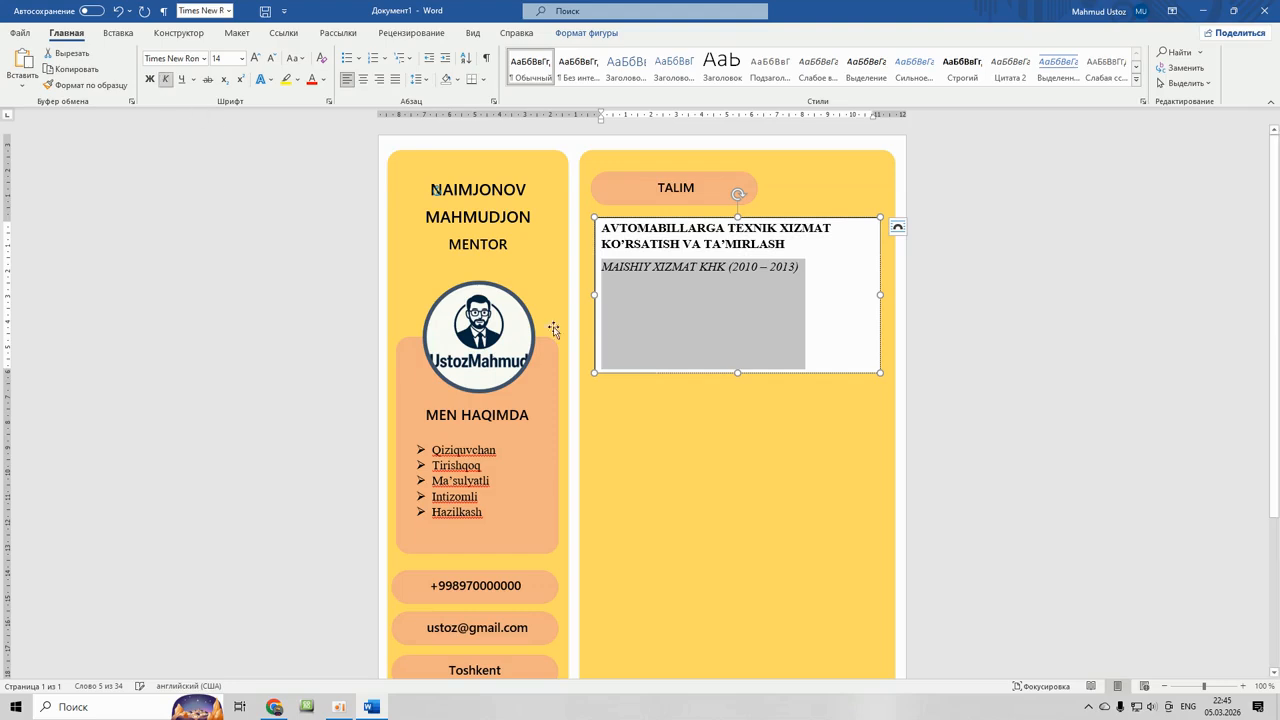
left_click(716, 280)
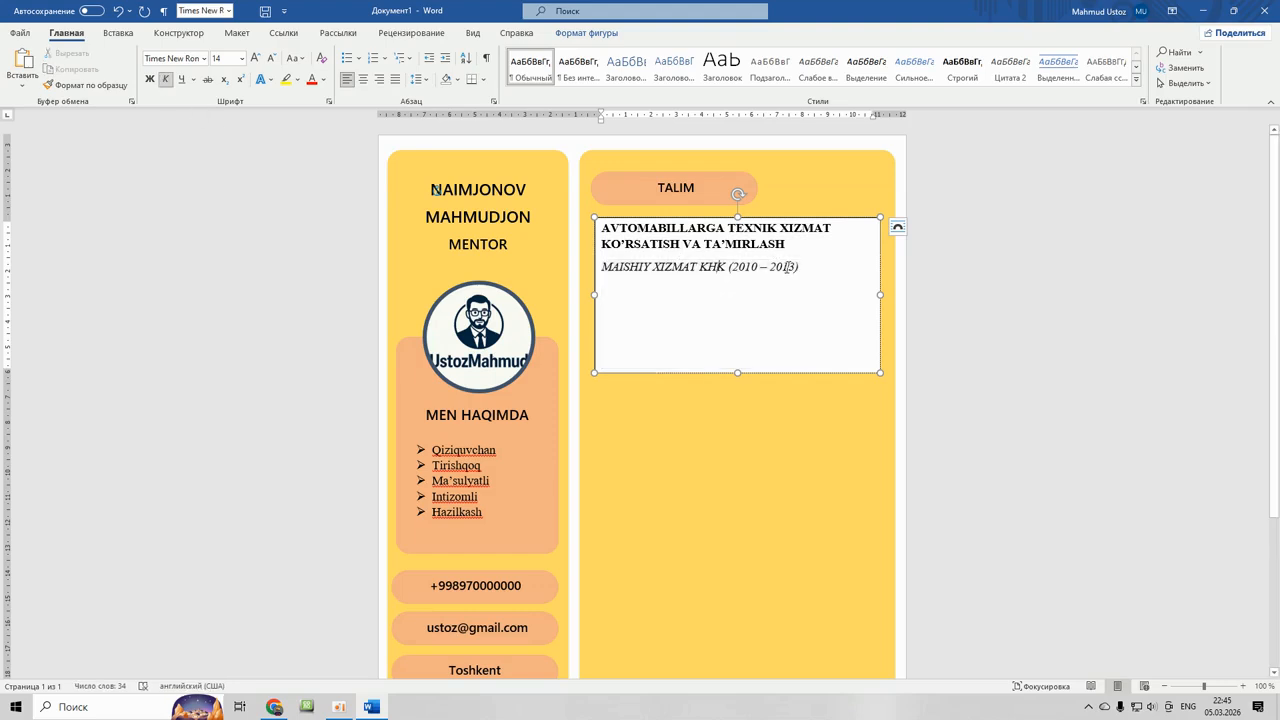
Set the text box's line spacing to 1,0 with no space after paragraphs.
key("ctrl+a")
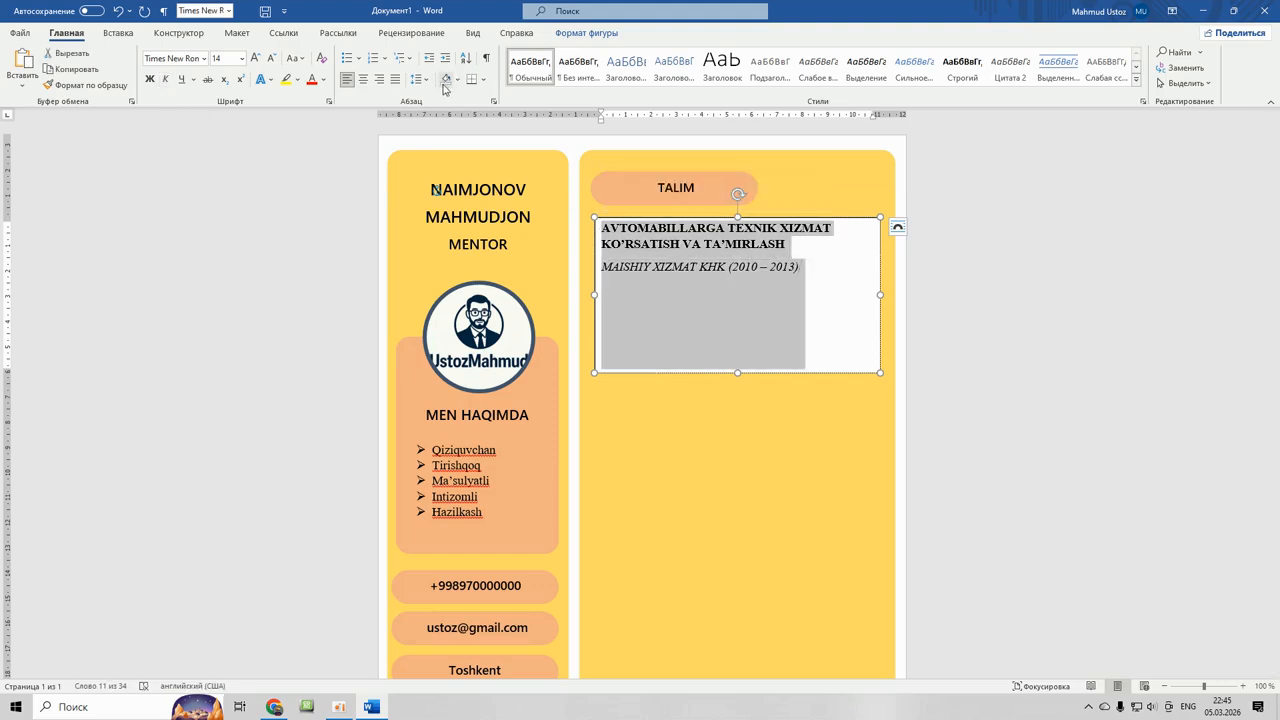
left_click(420, 80)
left_click(437, 96)
left_click(420, 80)
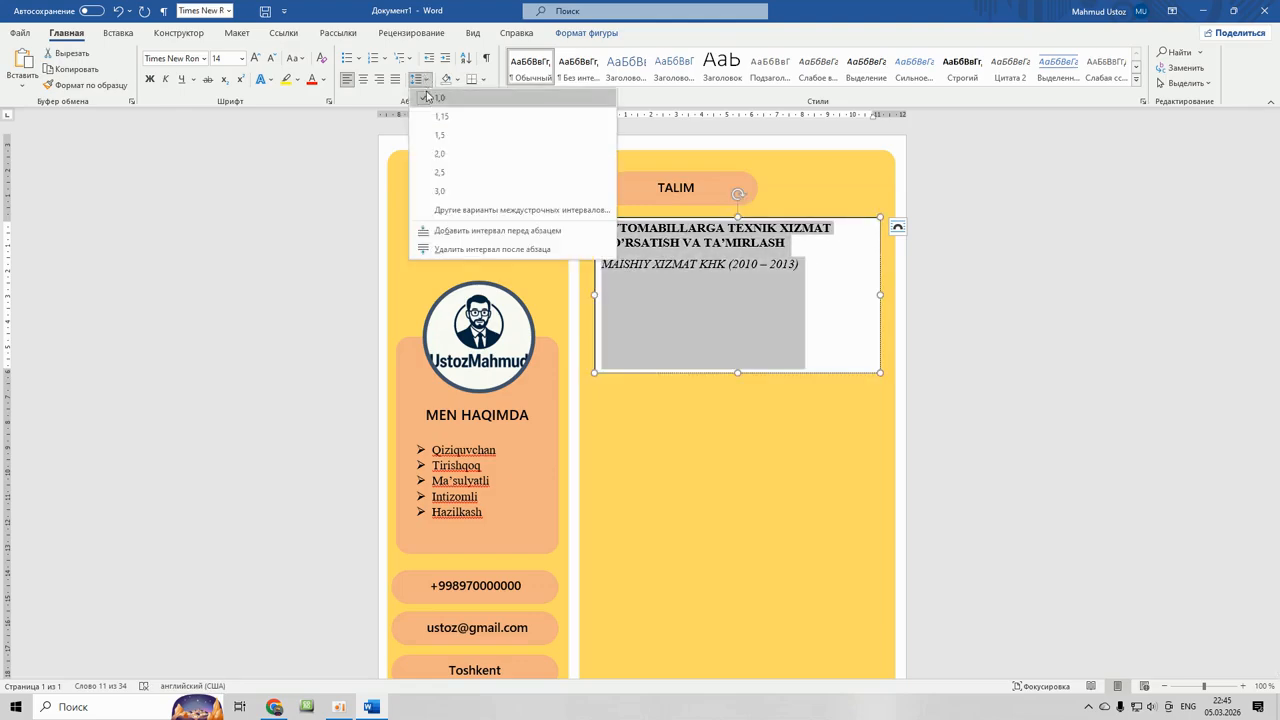
left_click(451, 249)
left_click(693, 274)
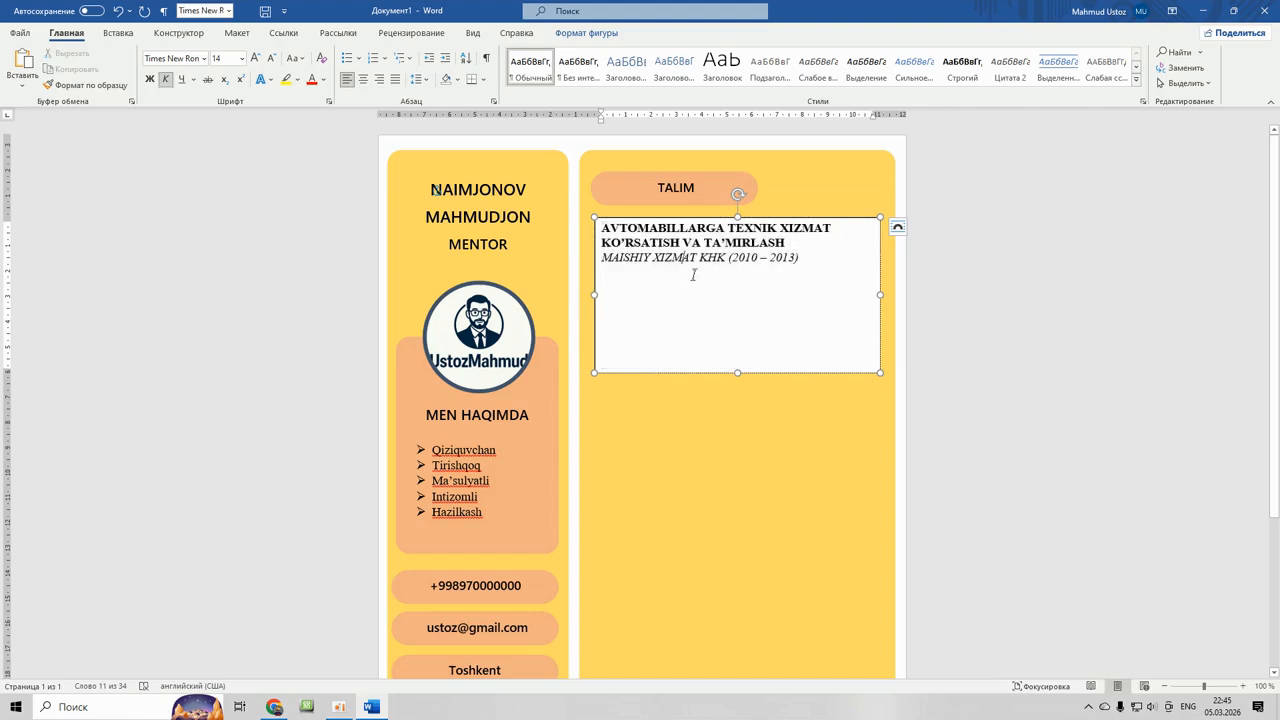
Start a new non-italic paragraph after '2013)'.
left_click(801, 258)
left_click_drag(604, 258, 793, 263)
left_click(810, 263)
key("Return")
key("Return")
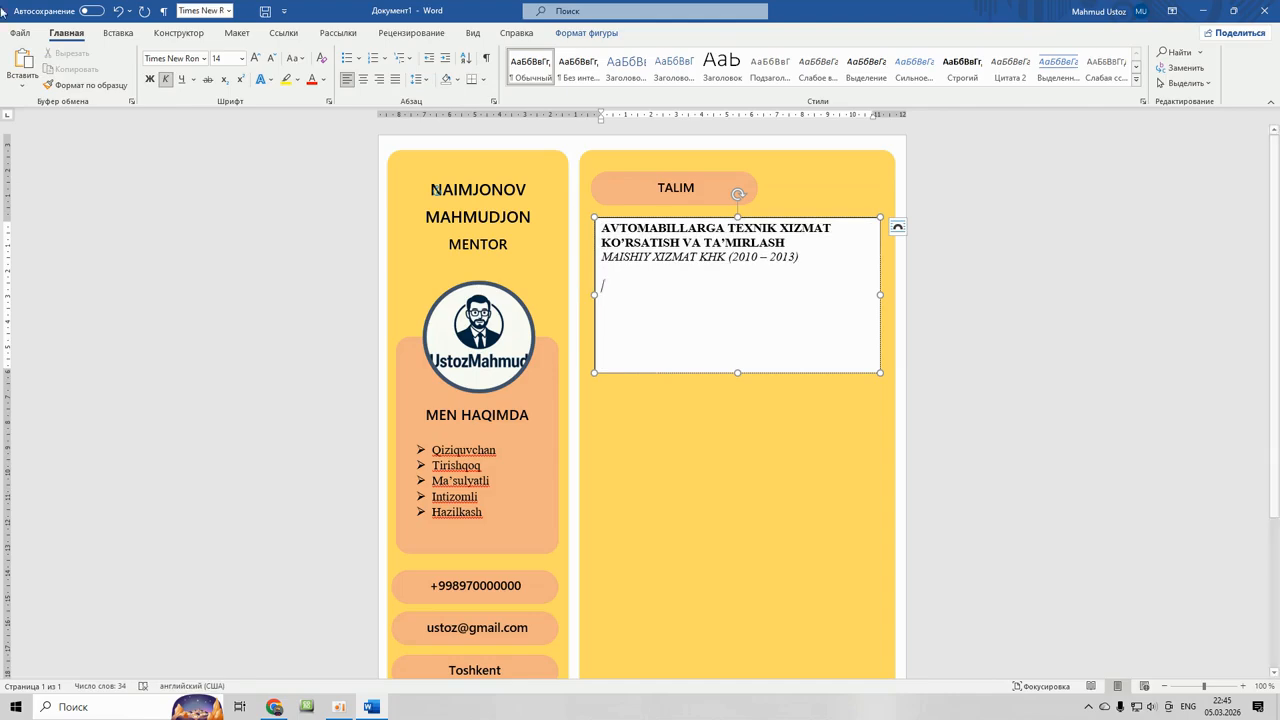
left_click(168, 82)
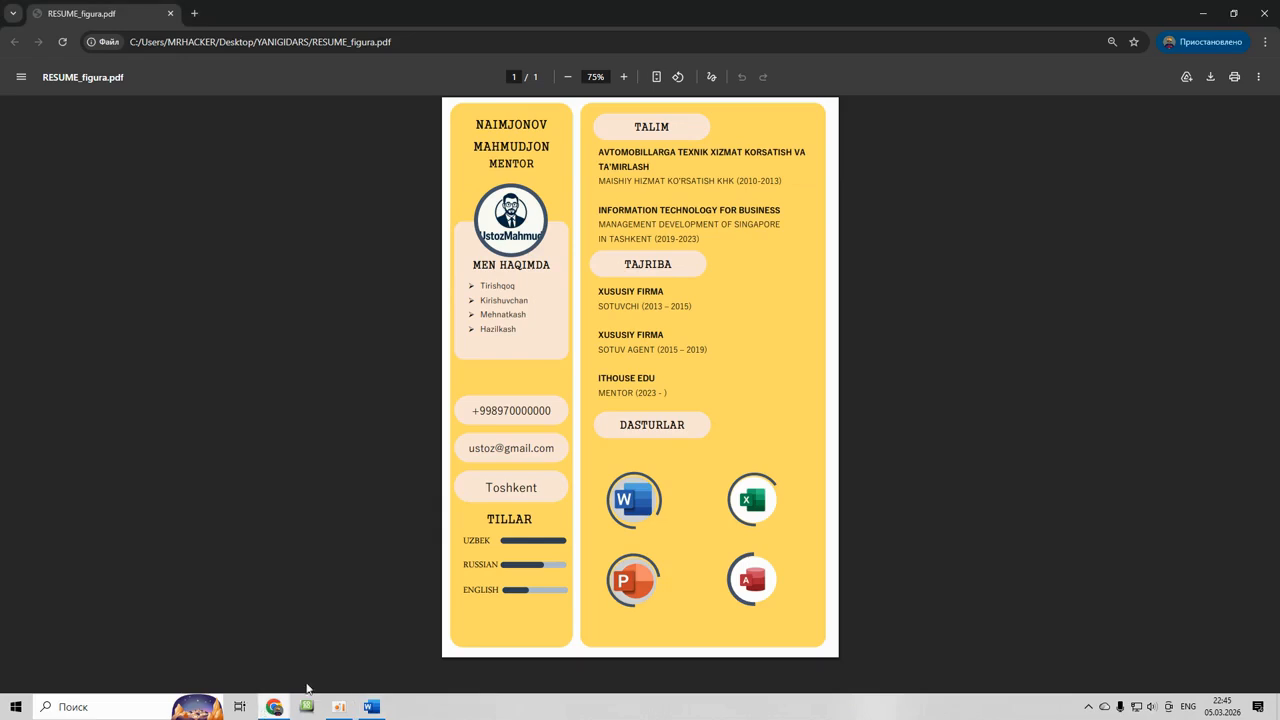
left_click(274, 707)
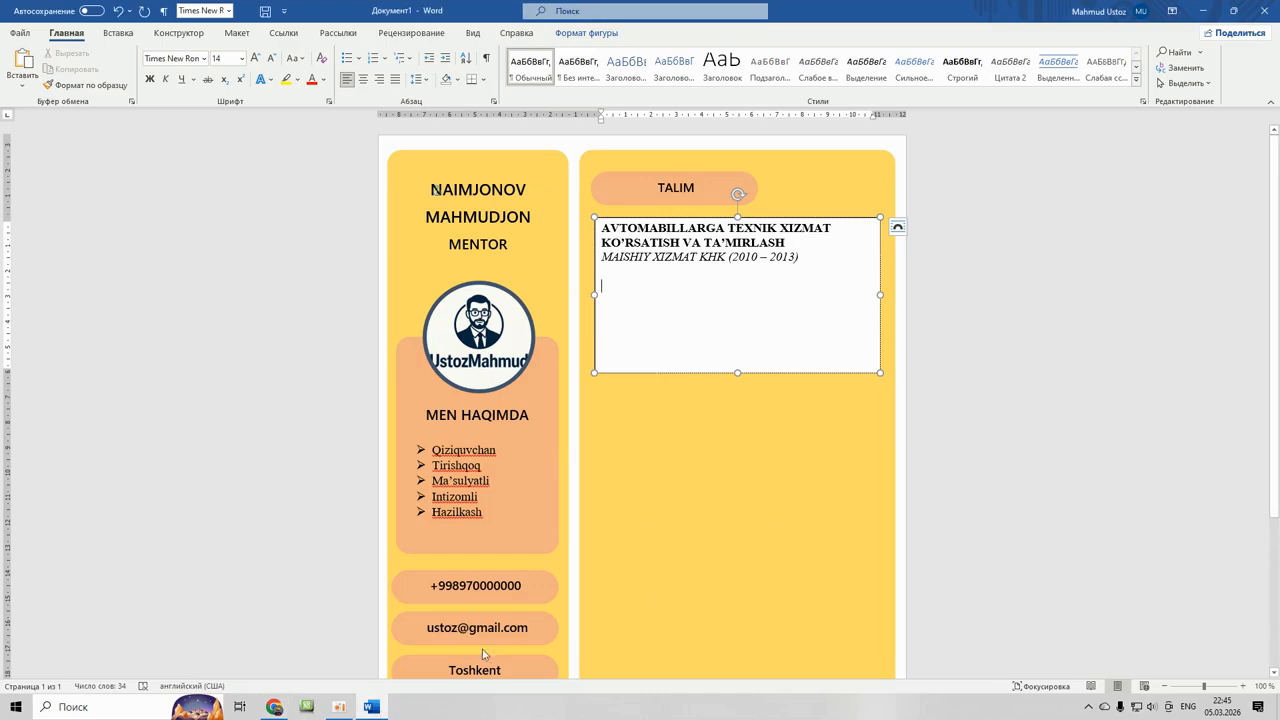
Type INFORMATION TECHNOLOGY FOR BUSINESS, then the Singapore institute in Tashkent line with its years.
left_click(371, 707)
type("INFORN")
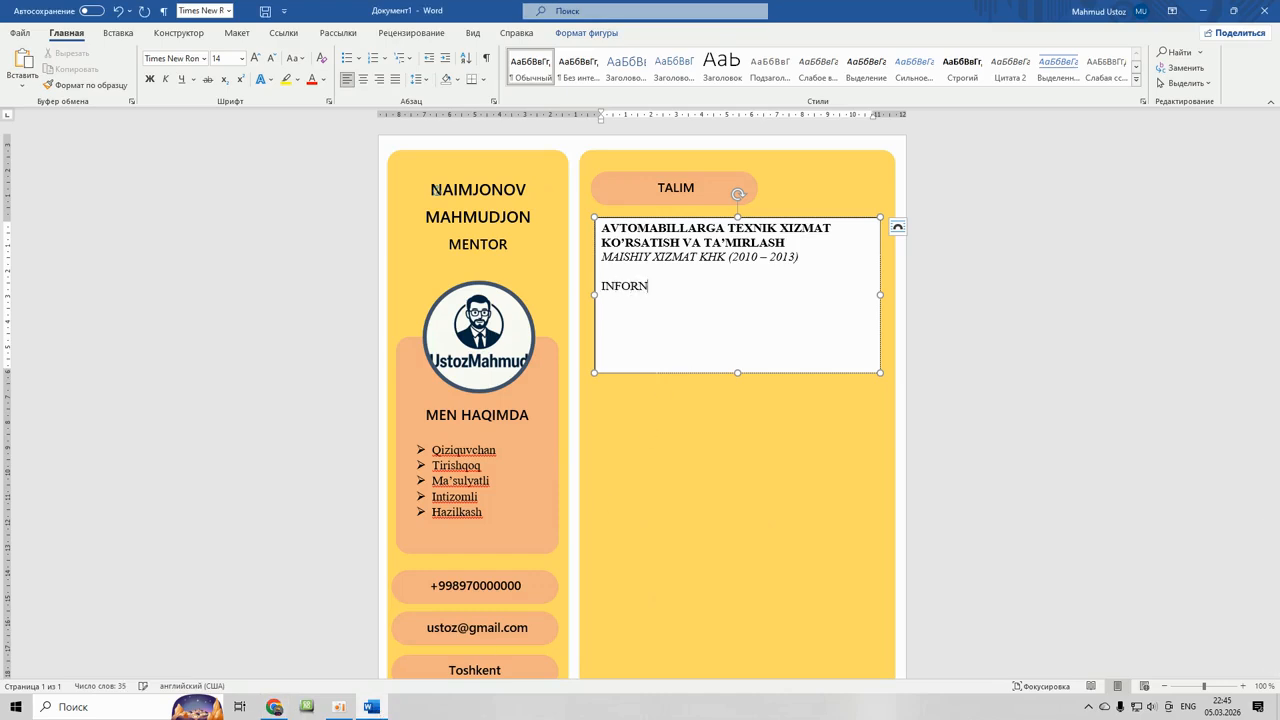
key("BackSpace")
type("MATION TECHNOLOGY")
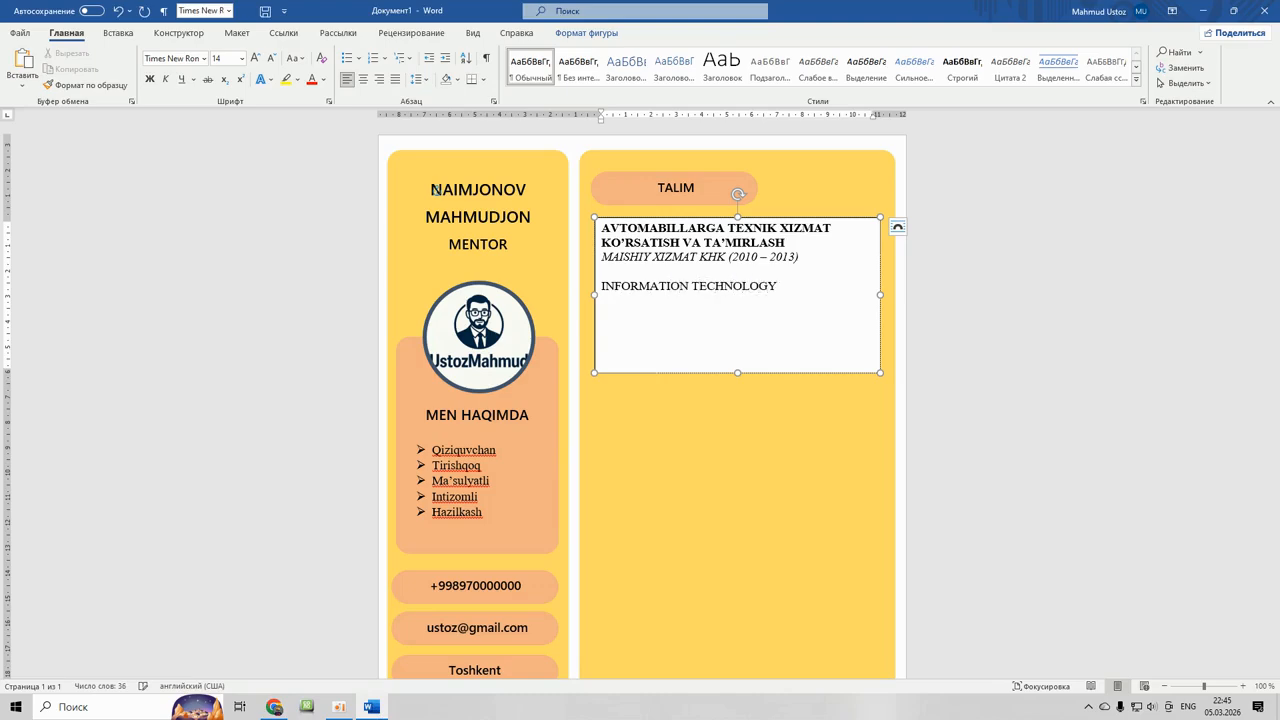
type(" FOR BUSINESS")
key("Return")
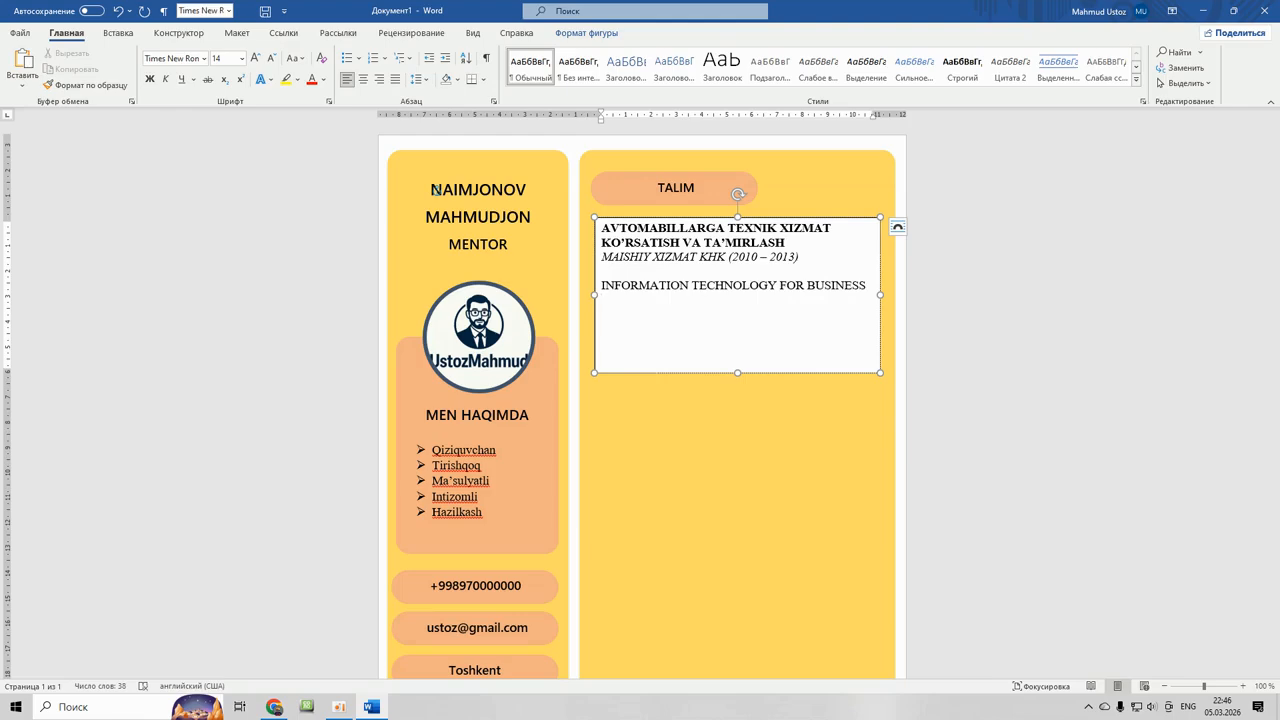
type("MANAGEMENT DEVELOPMENT ISN")
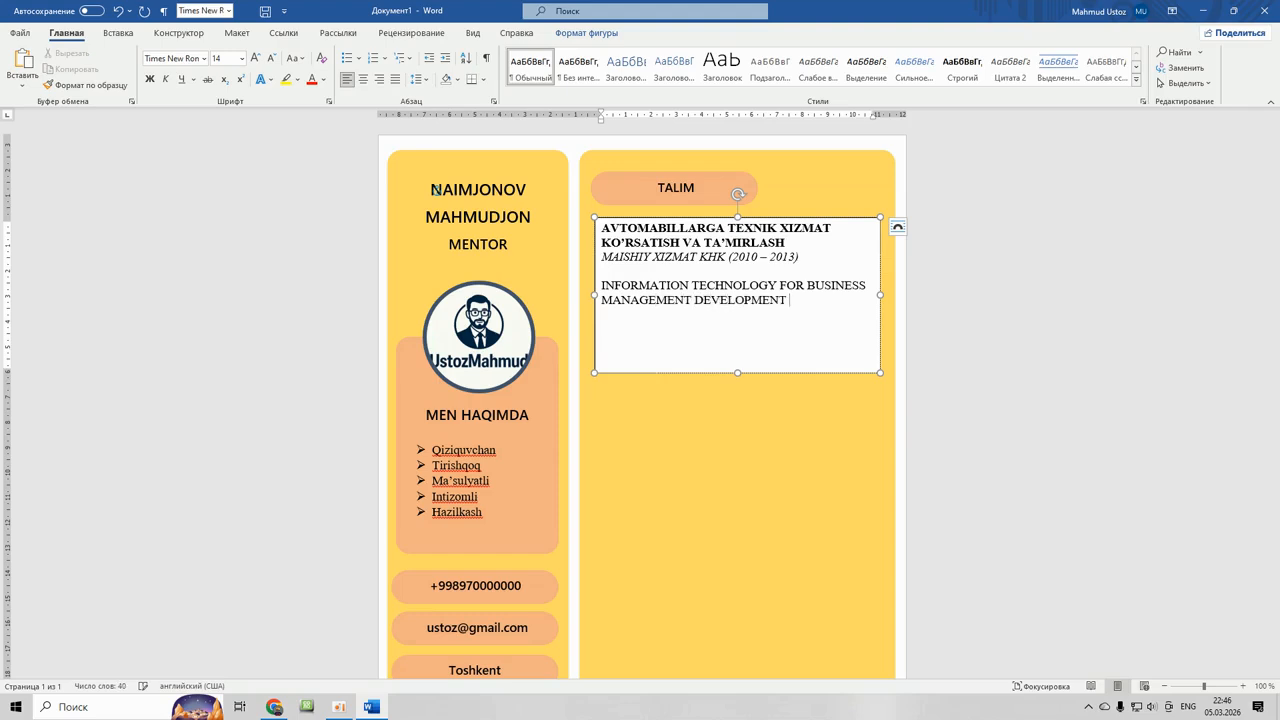
type("TITUE OF SINGAPORE IN ")
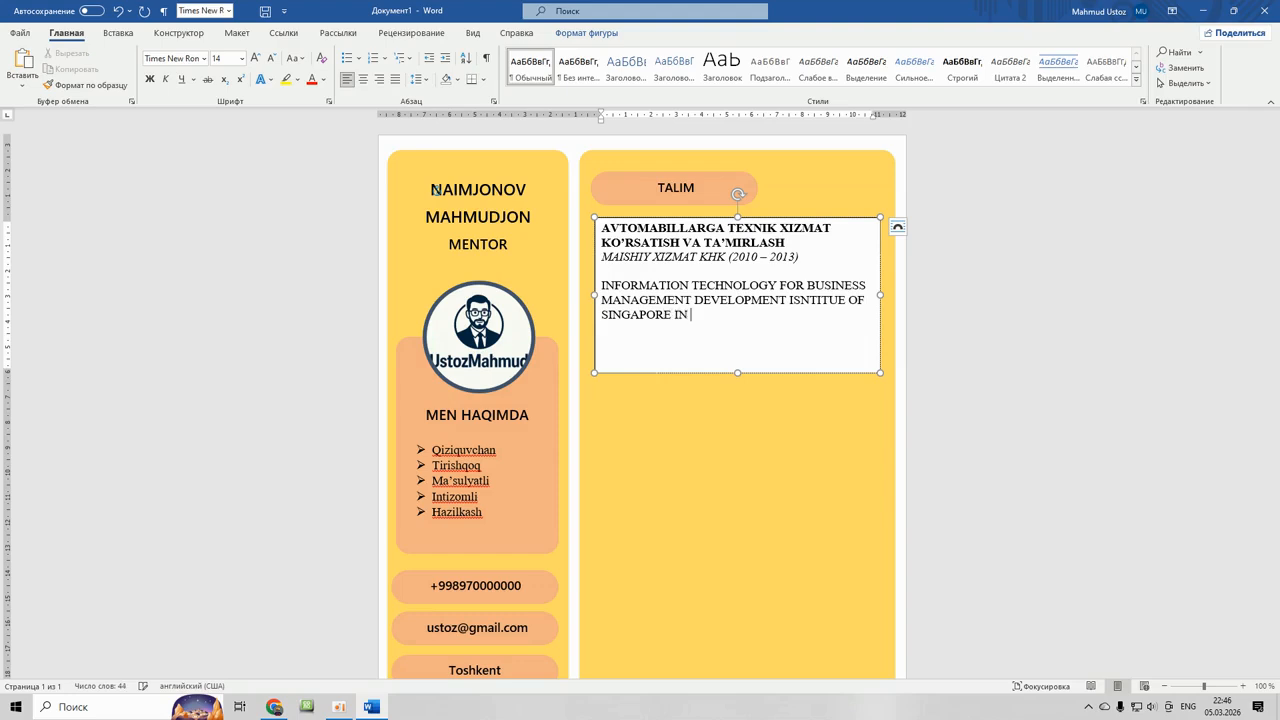
type("TASHKENT (2019 - 2012")
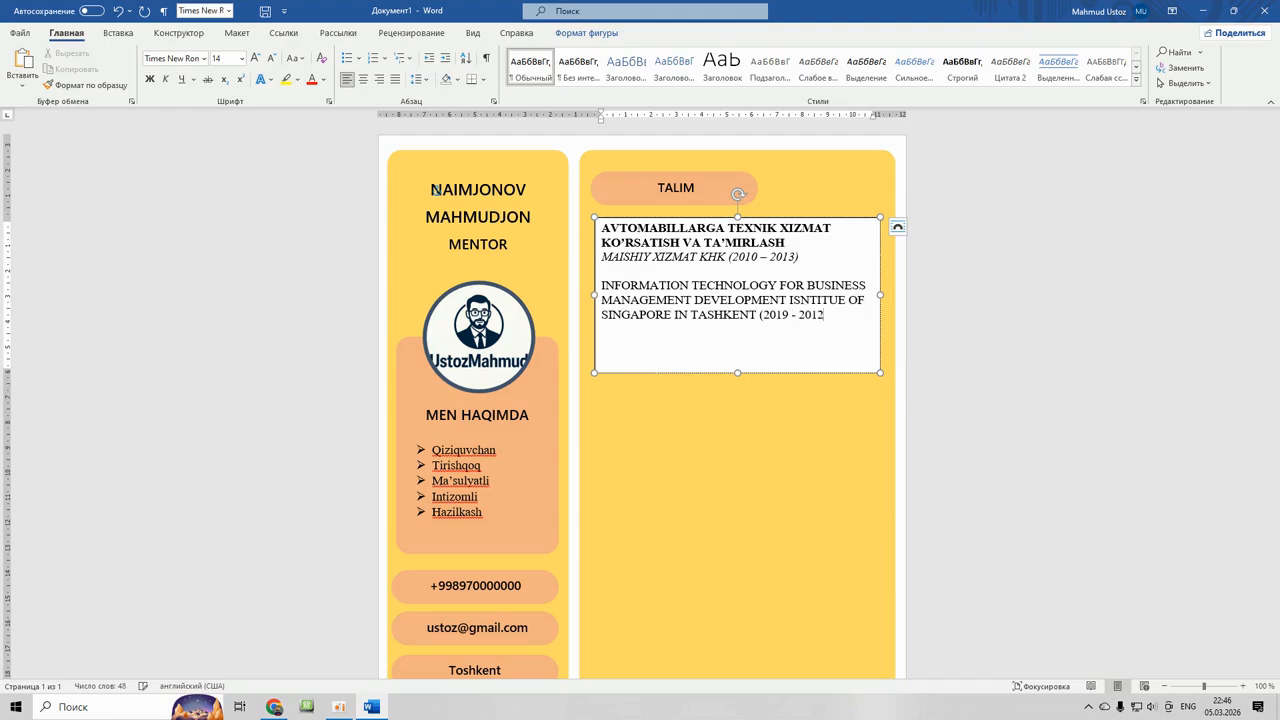
type("3)")
Bold INFORMATION TECHNOLOGY FOR BUSINESS, italicise the institute lines, and shrink the box to fit.
left_click_drag(867, 286, 601, 286)
left_click(151, 80)
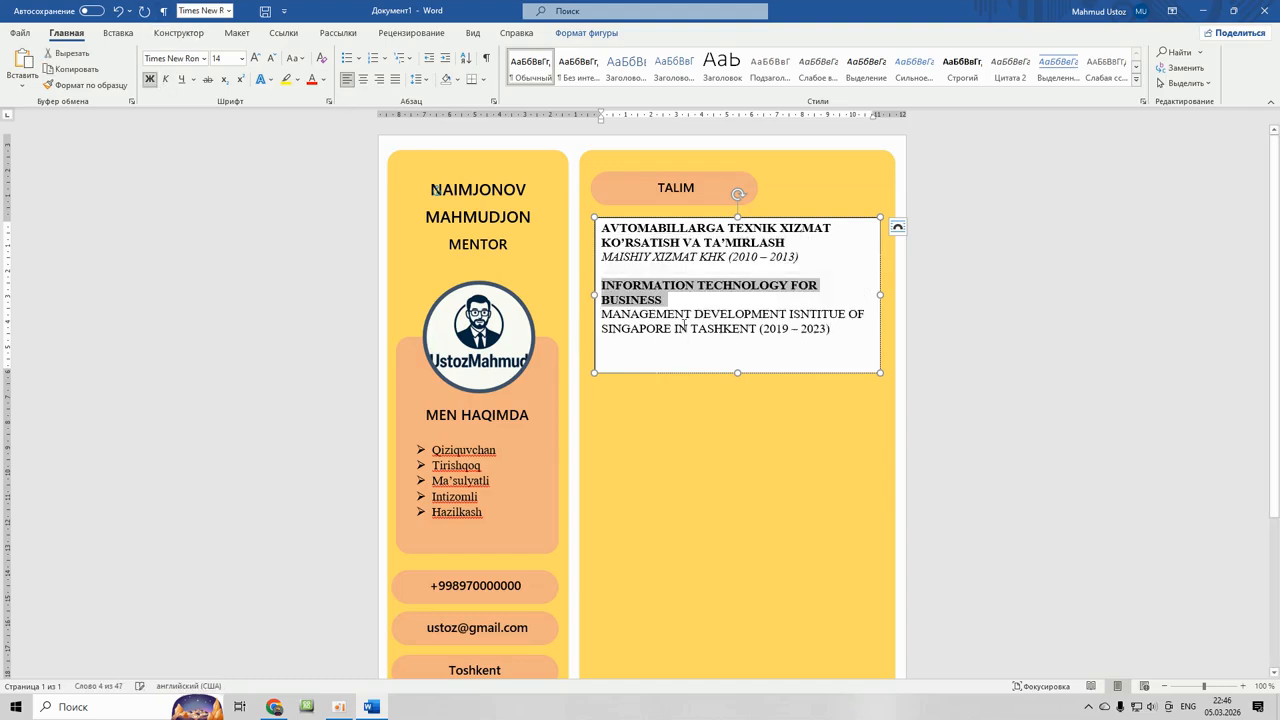
left_click_drag(836, 328, 621, 318)
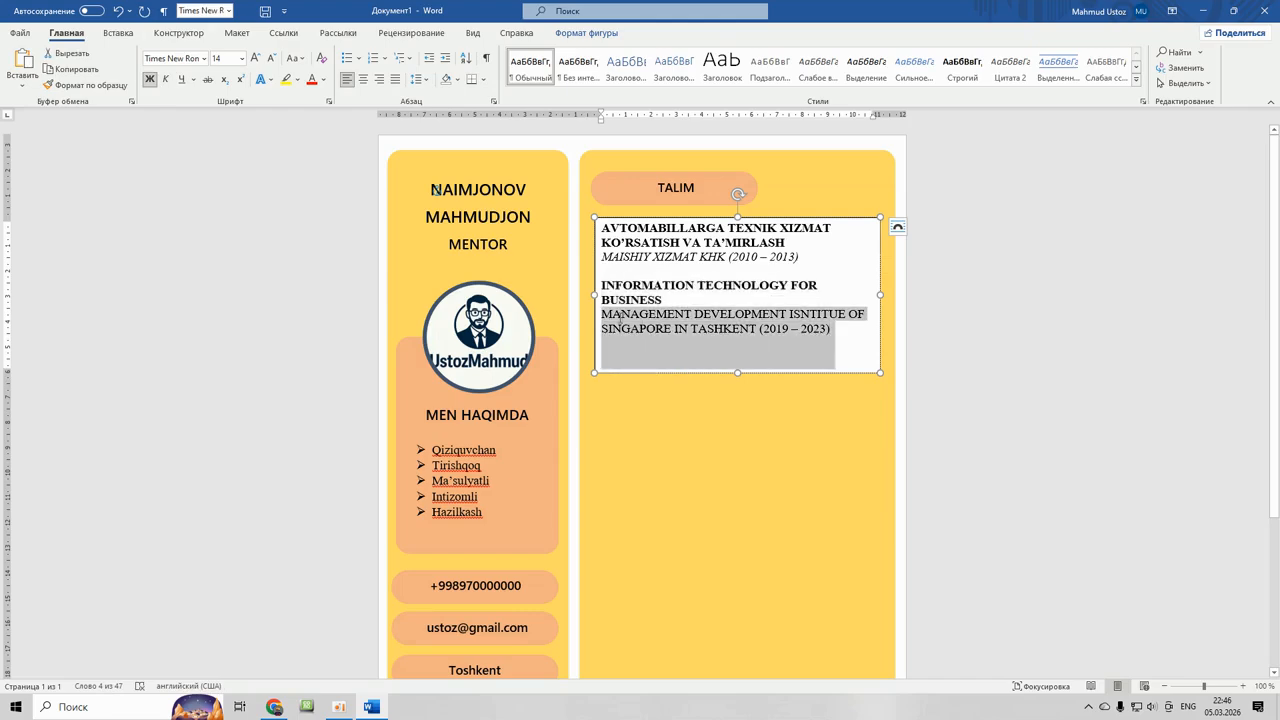
left_click(164, 80)
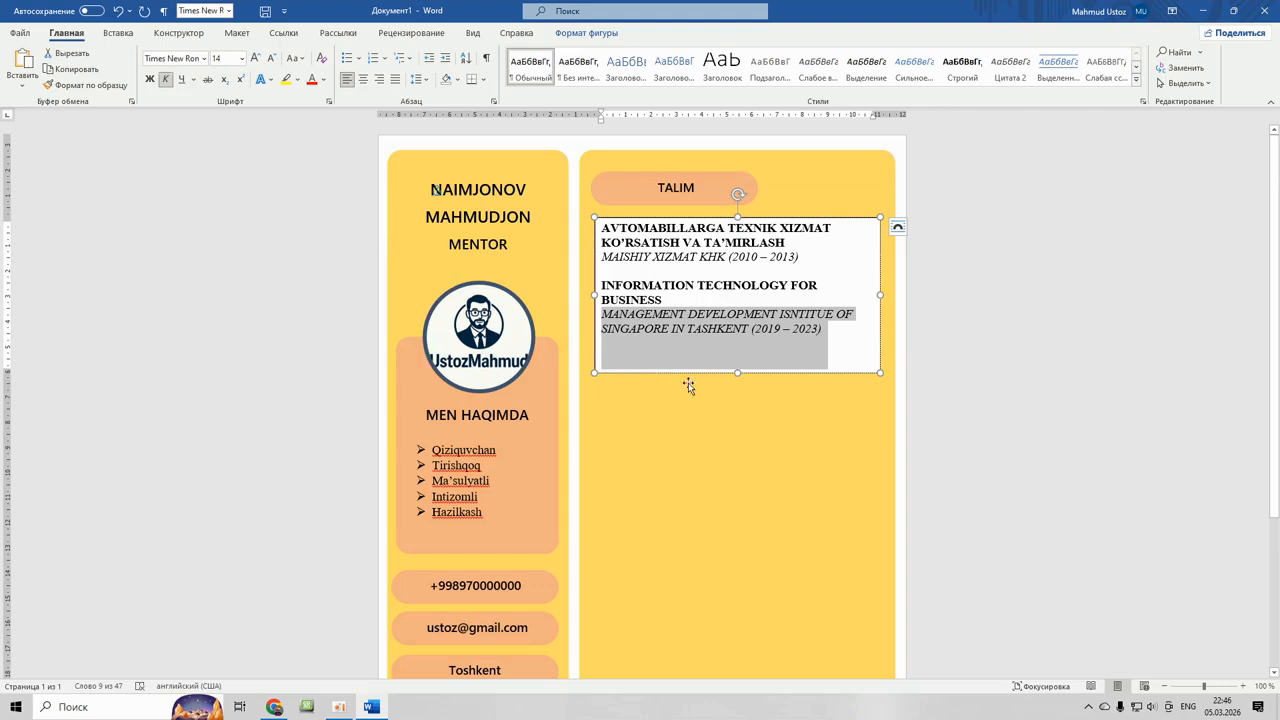
left_click(737, 363)
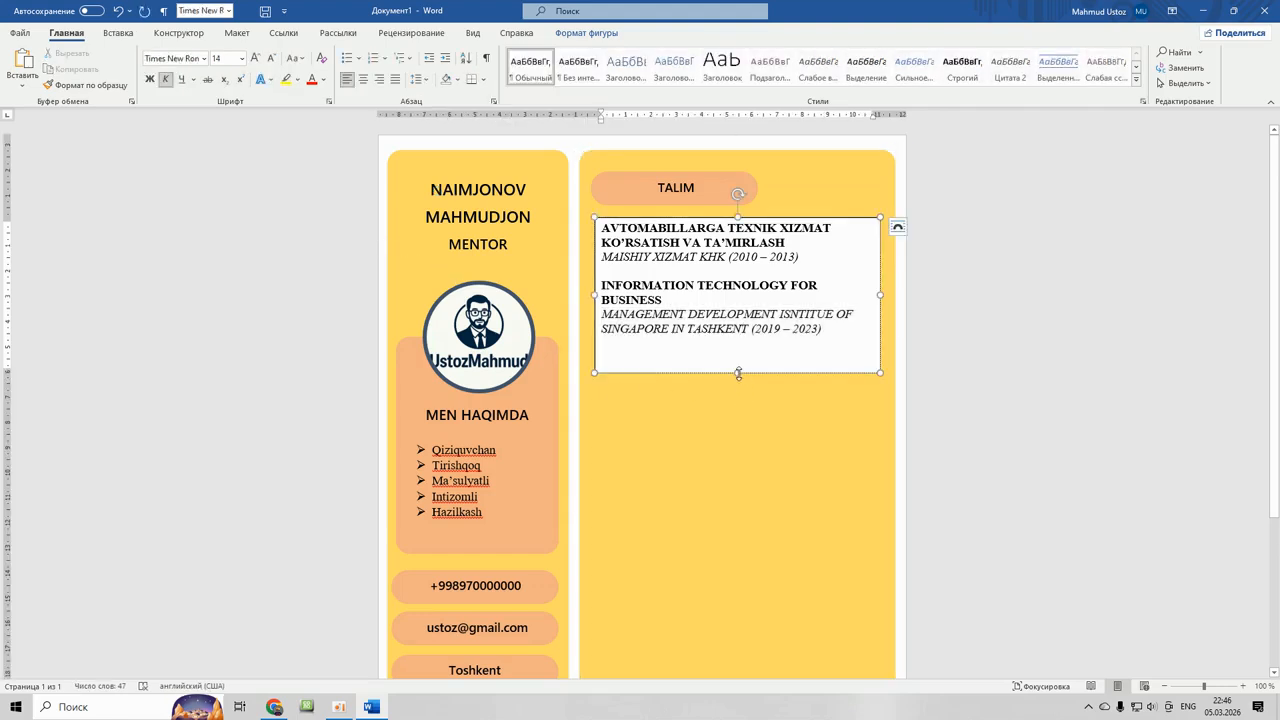
left_click_drag(737, 371, 737, 358)
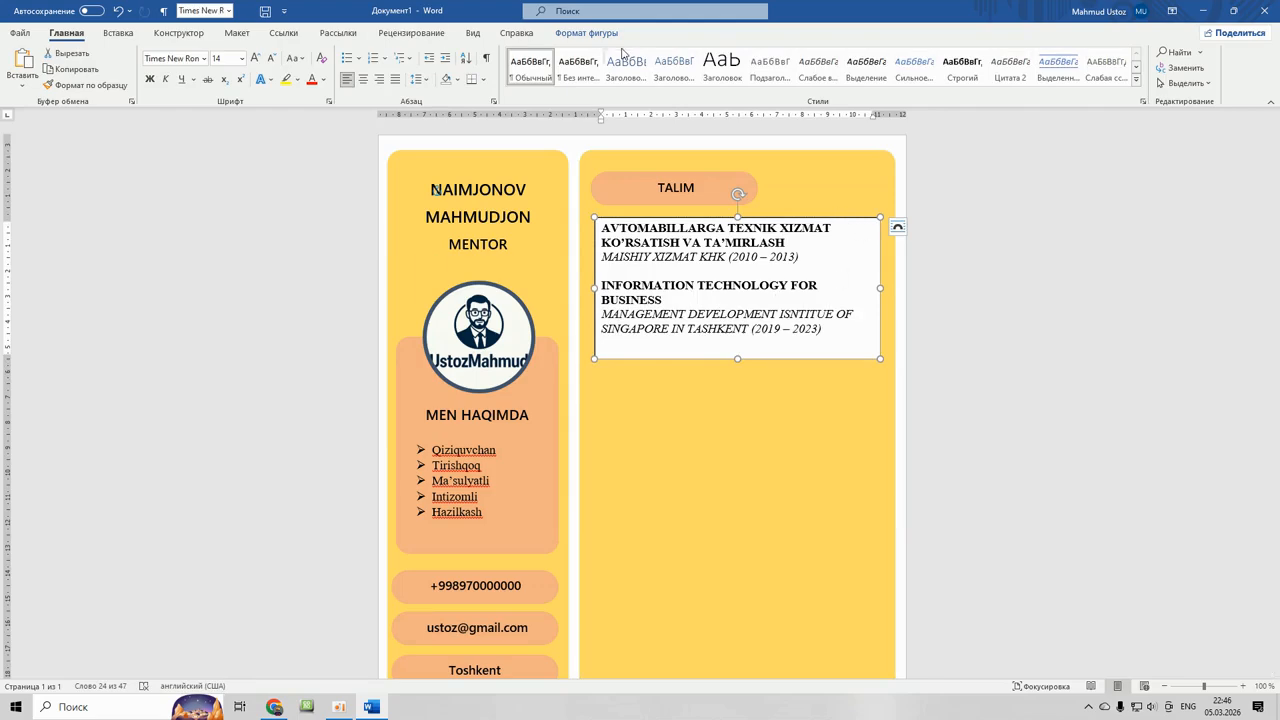
Give the education text box No Fill and No Outline.
left_click(585, 33)
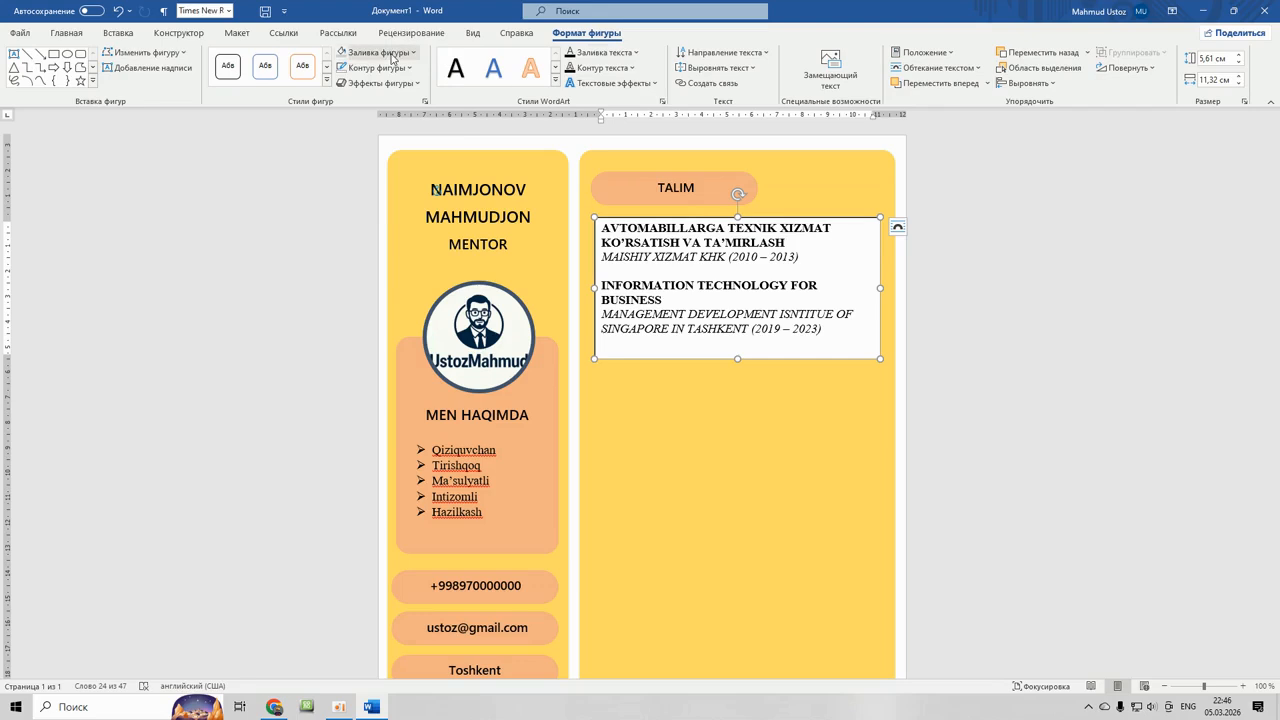
left_click(380, 52)
left_click(382, 199)
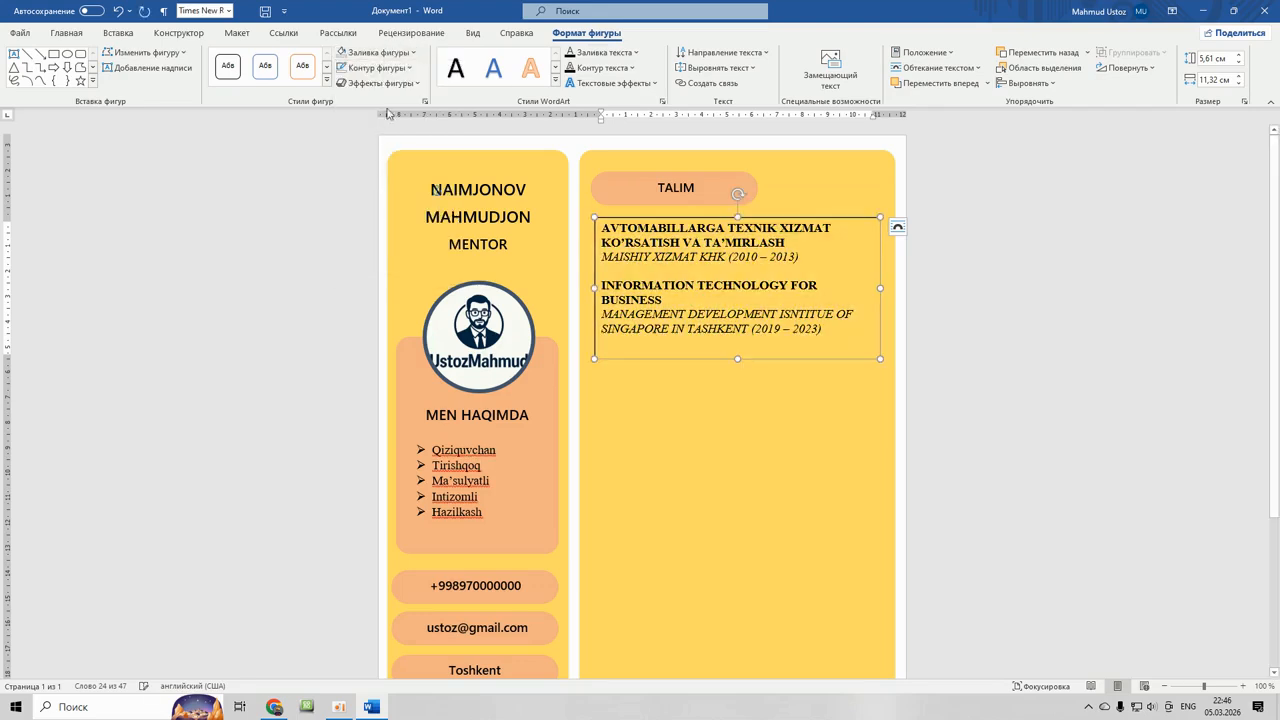
left_click(406, 72)
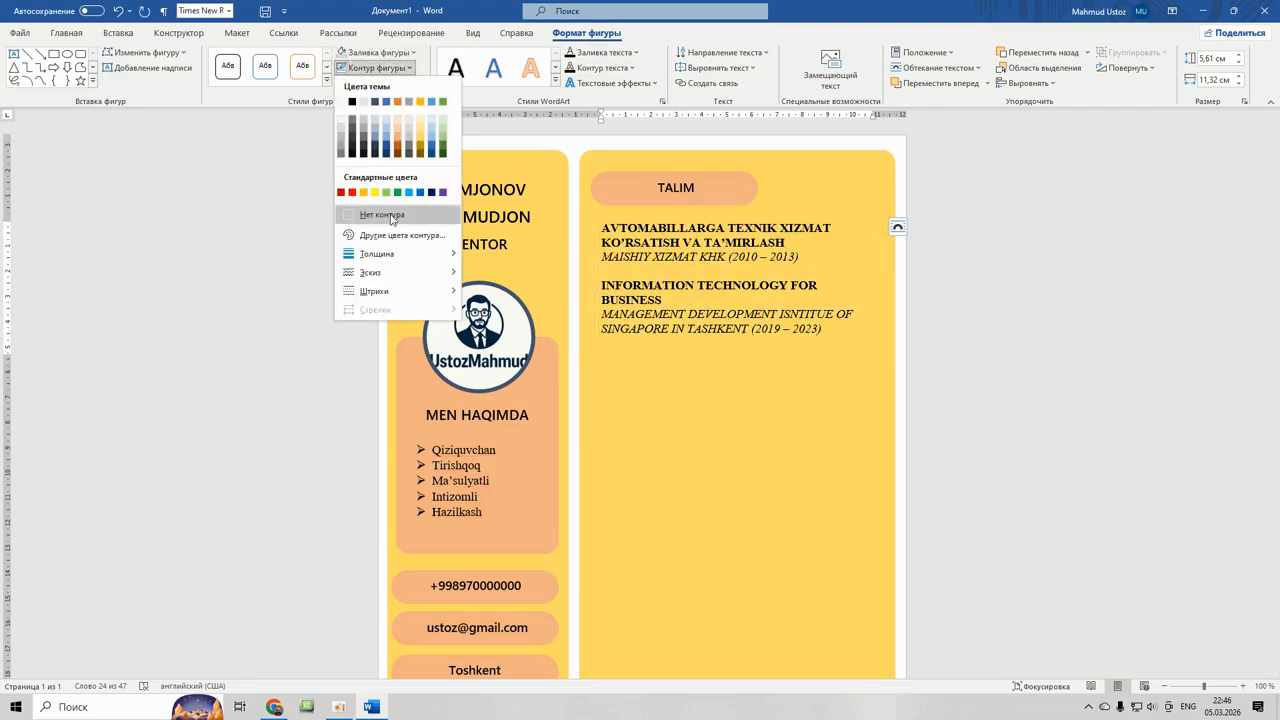
left_click(386, 216)
Compare the resume against the finished reference PDF in Chrome.
left_click(744, 296)
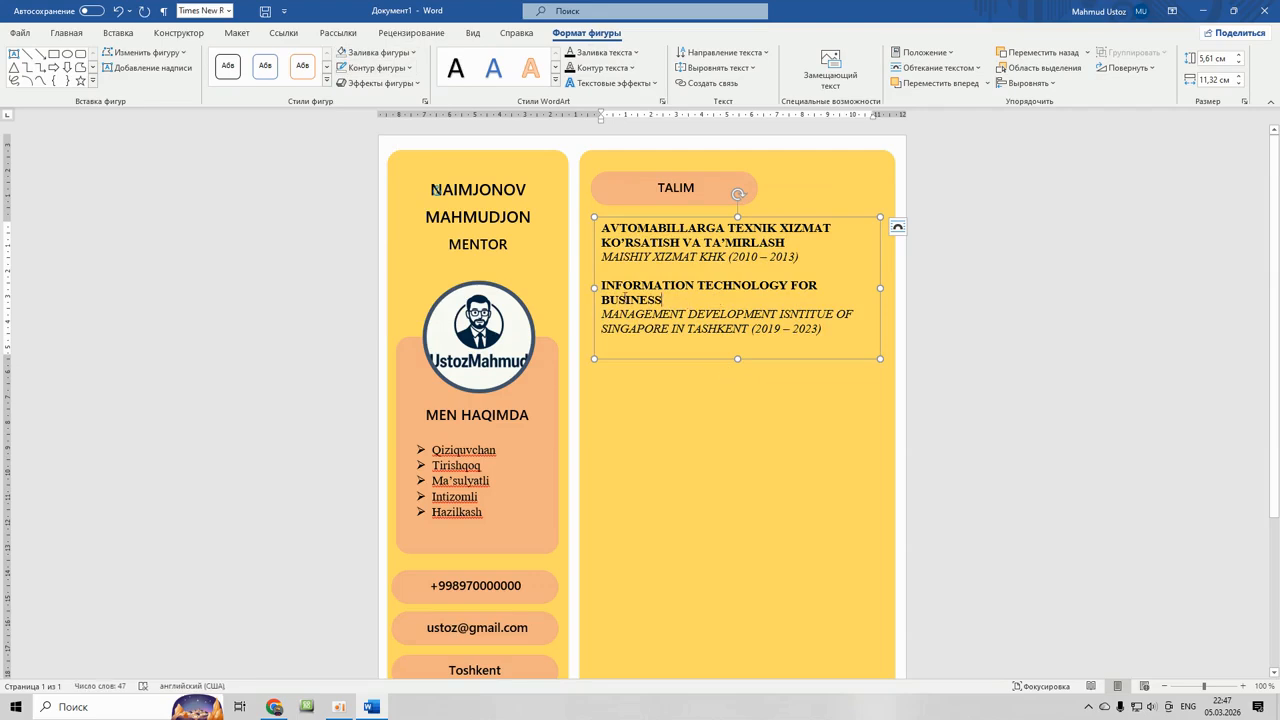
left_click(696, 187)
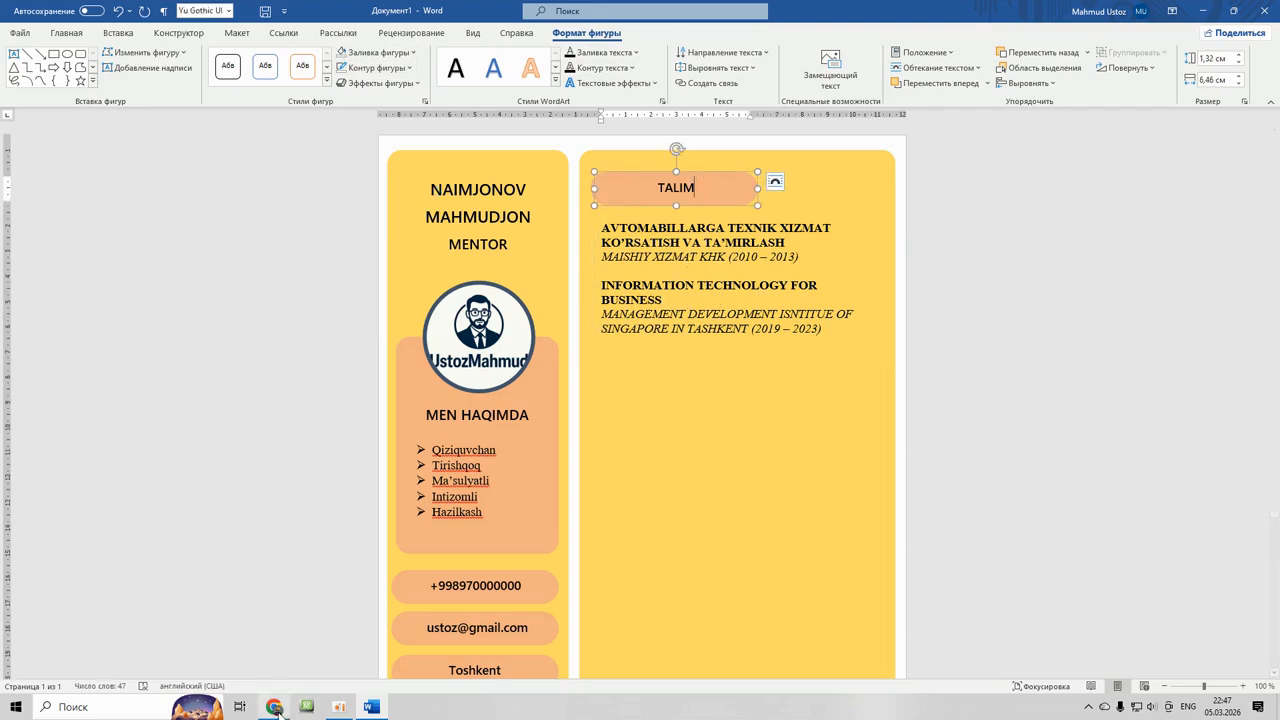
left_click(274, 707)
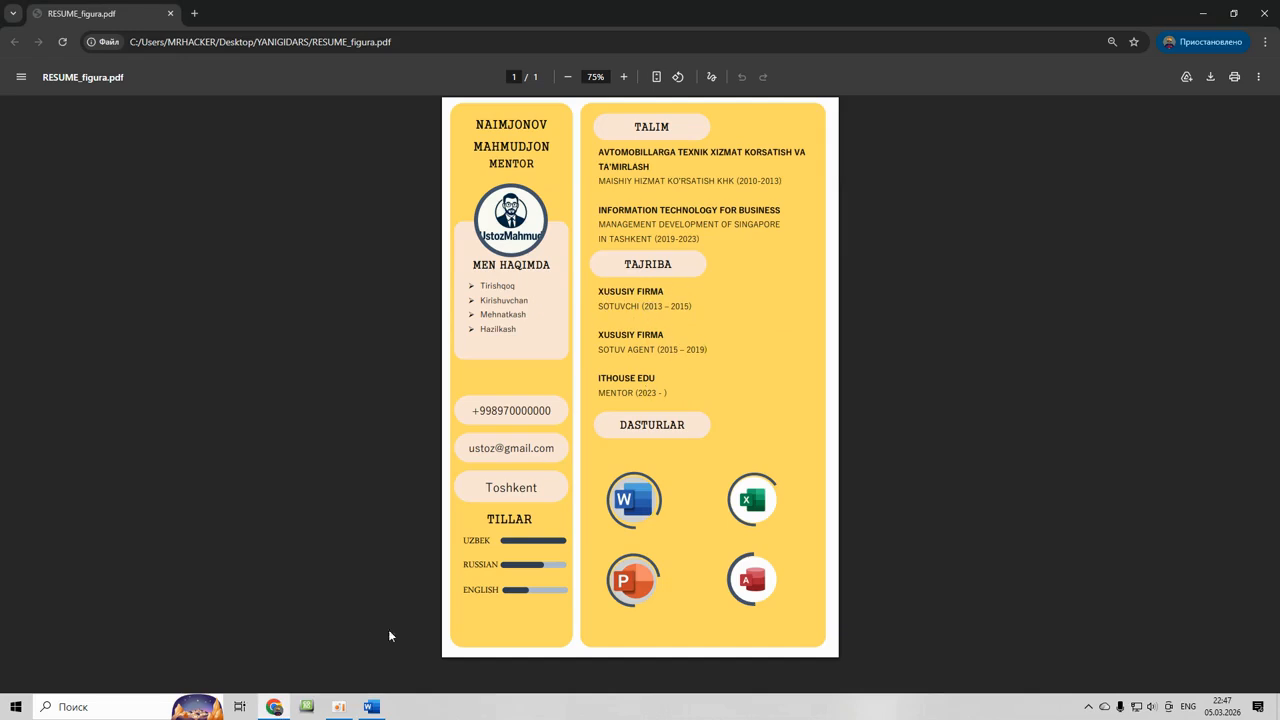
left_click(371, 707)
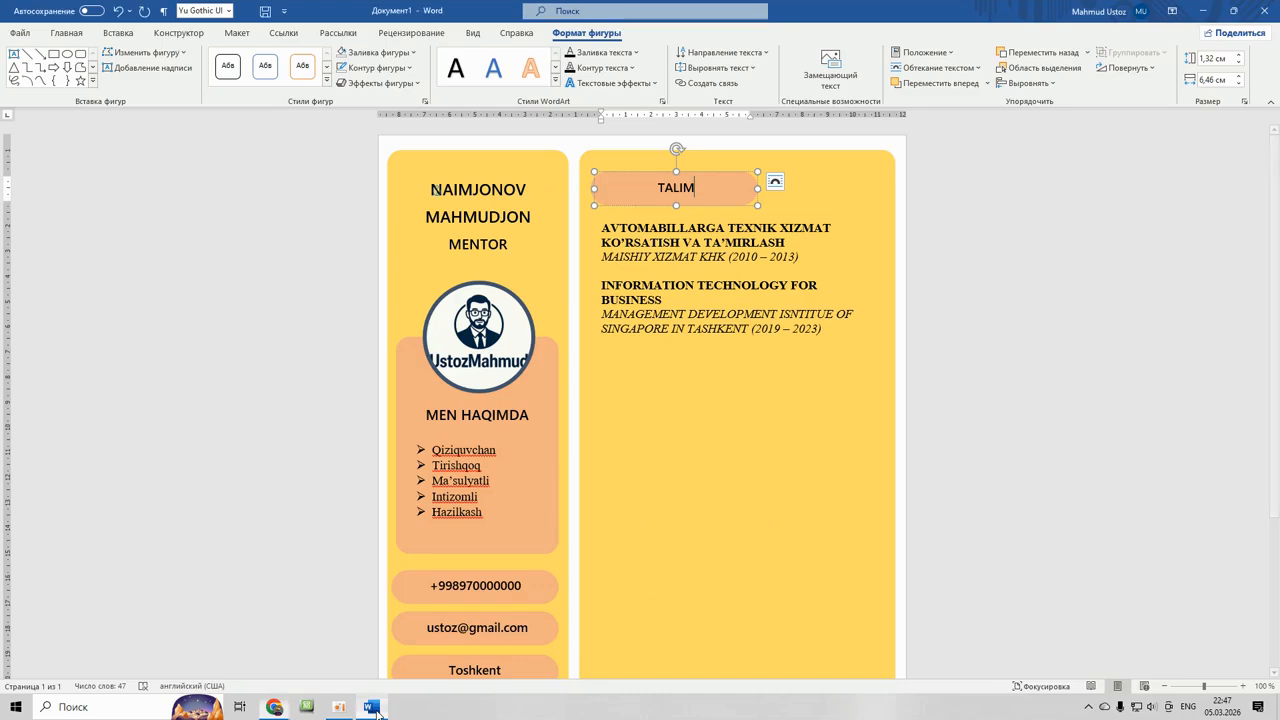
Duplicate the TALIM pill and its text below the education entries.
left_click(640, 174)
left_click_drag(640, 174, 654, 567)
left_click(616, 182)
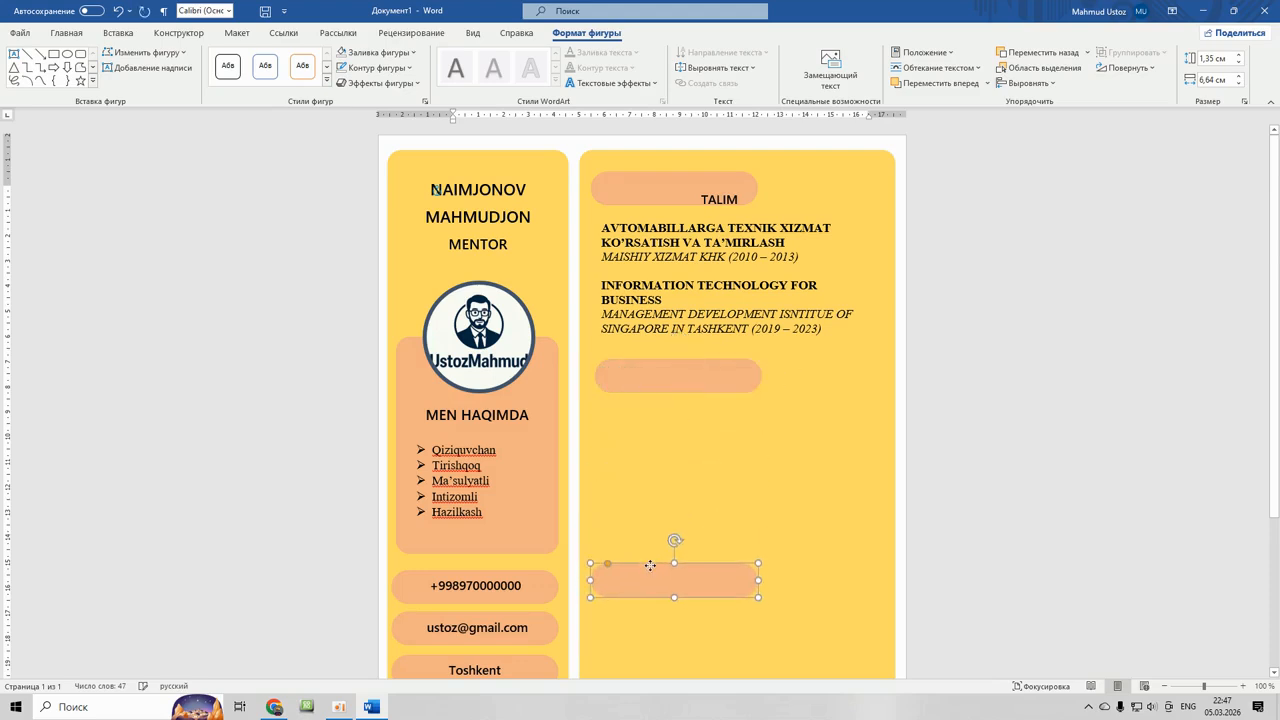
left_click(721, 184)
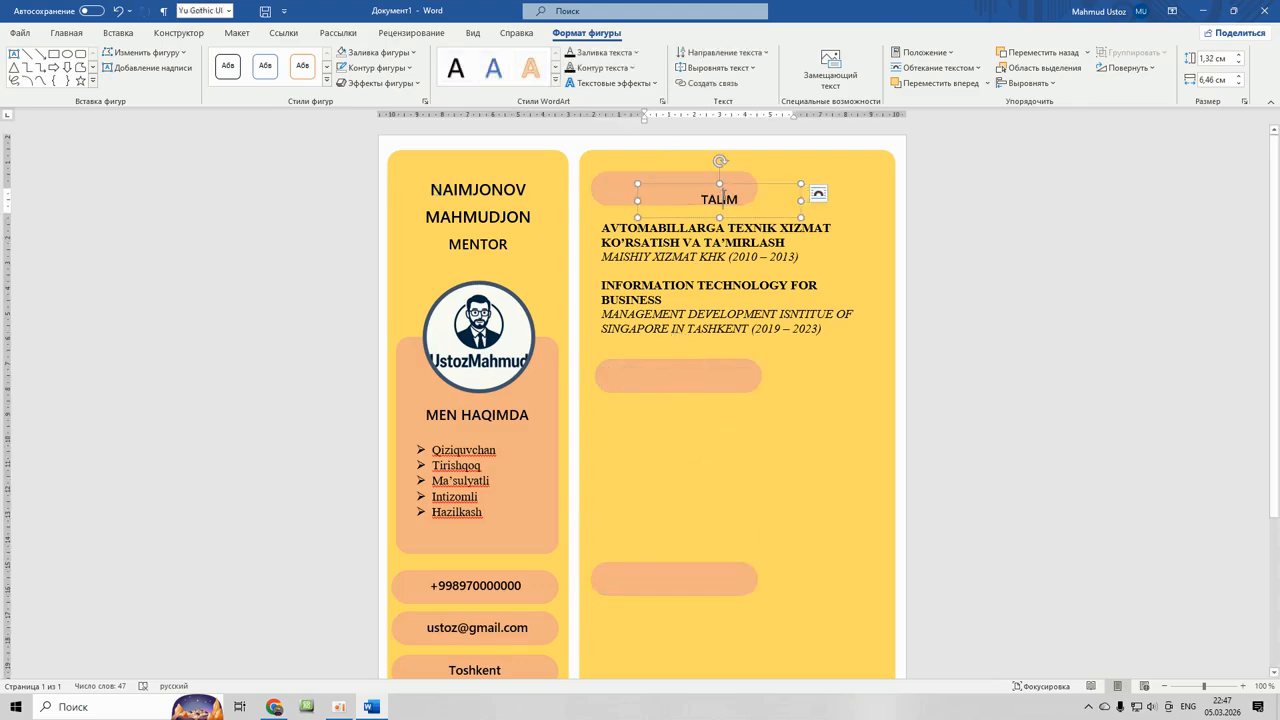
left_click_drag(737, 188, 703, 358)
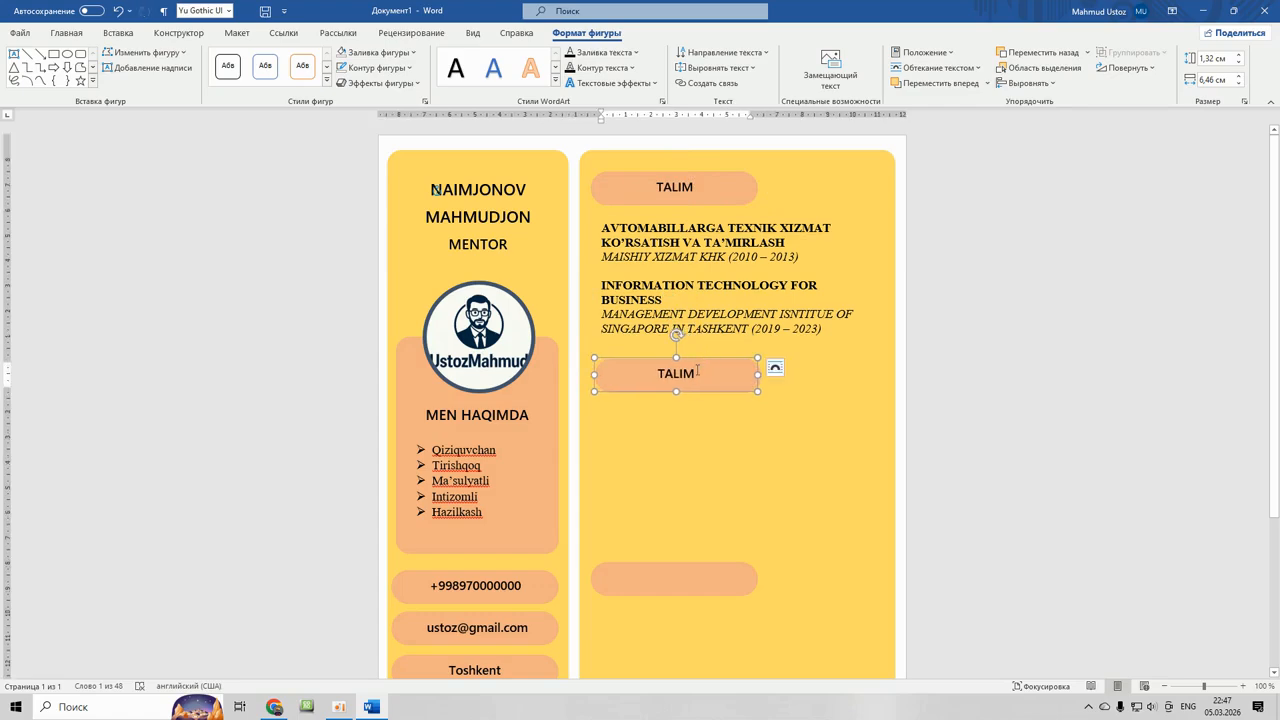
Retype the copied heading from TALIM to TAJRIBA.
left_click(700, 372)
key("BackSpace")
key("BackSpace")
key("BackSpace")
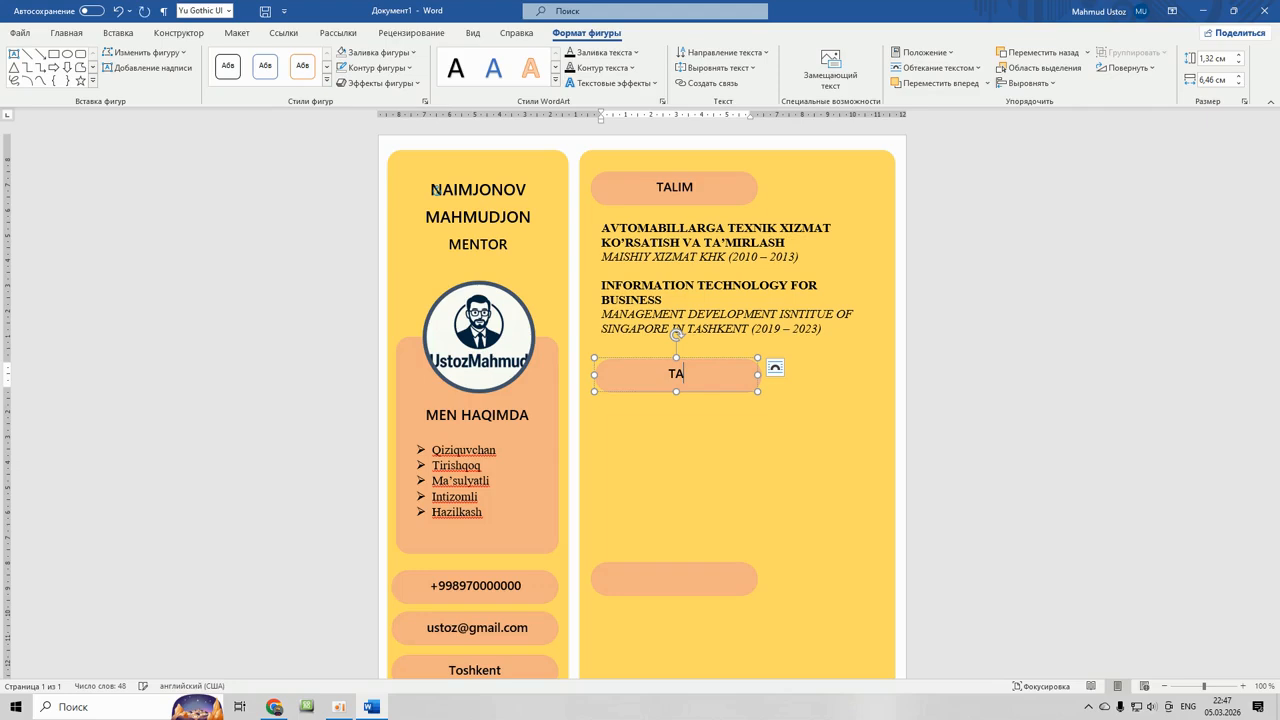
type("JRIBA")
left_click_drag(693, 356, 693, 357)
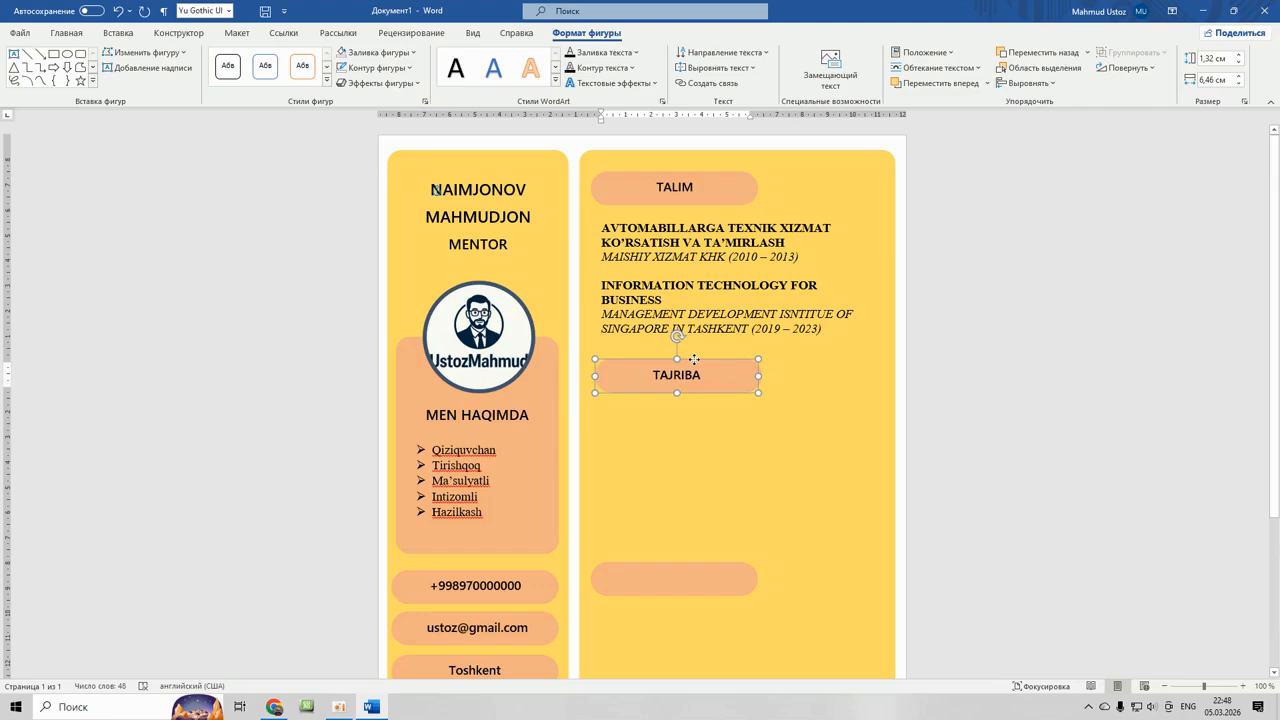
Paste a copy of the education text box below TAJRIBA and delete all its text.
left_click(700, 297)
left_click(728, 217)
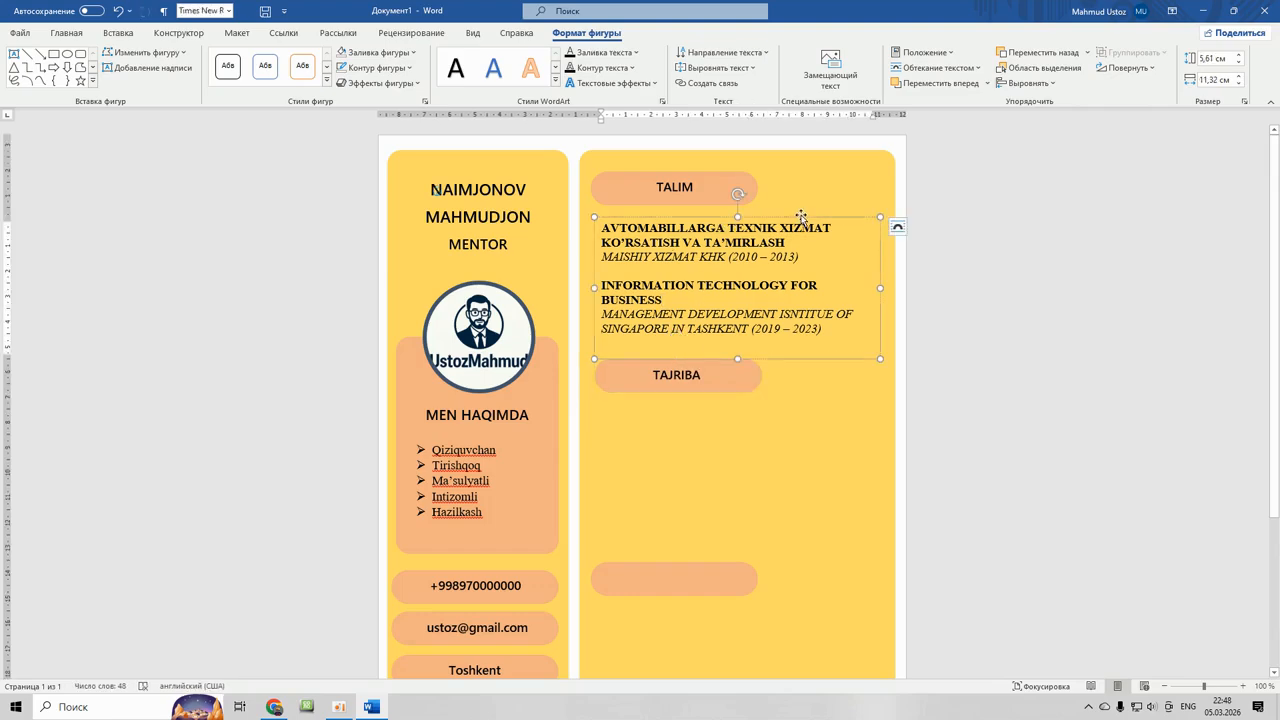
key("ctrl+c")
key("ctrl+v")
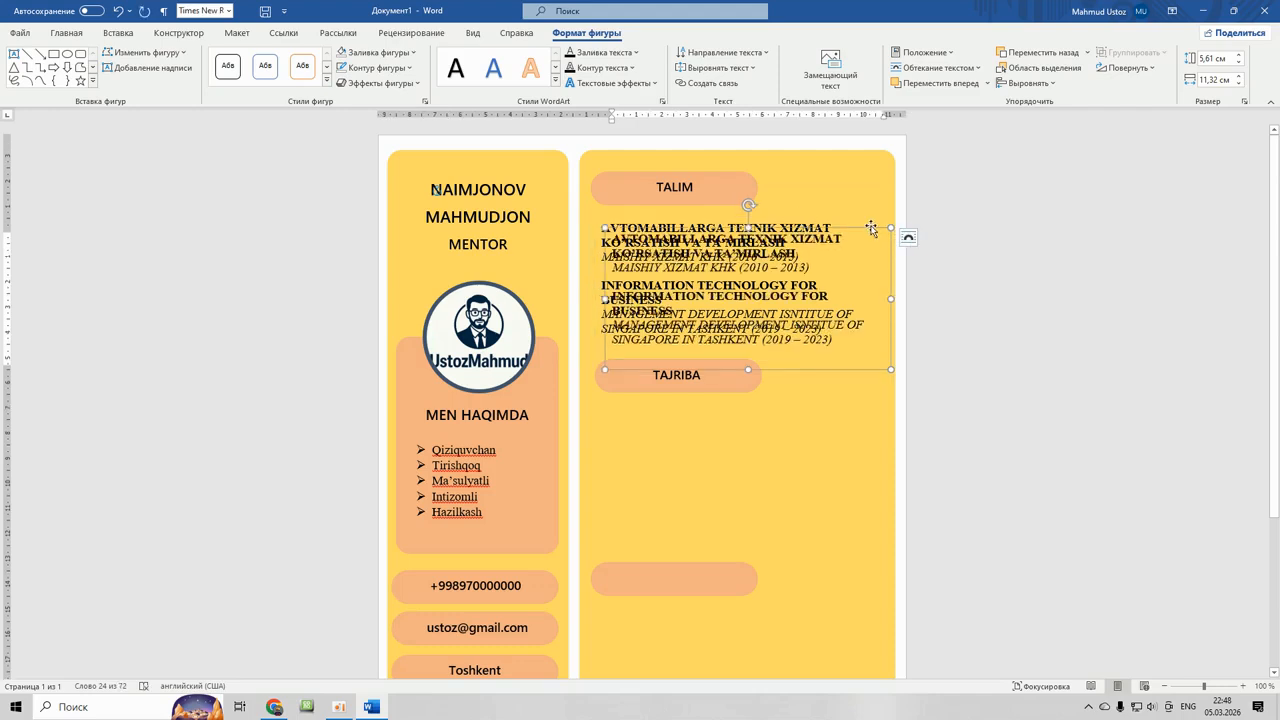
left_click_drag(871, 229, 857, 401)
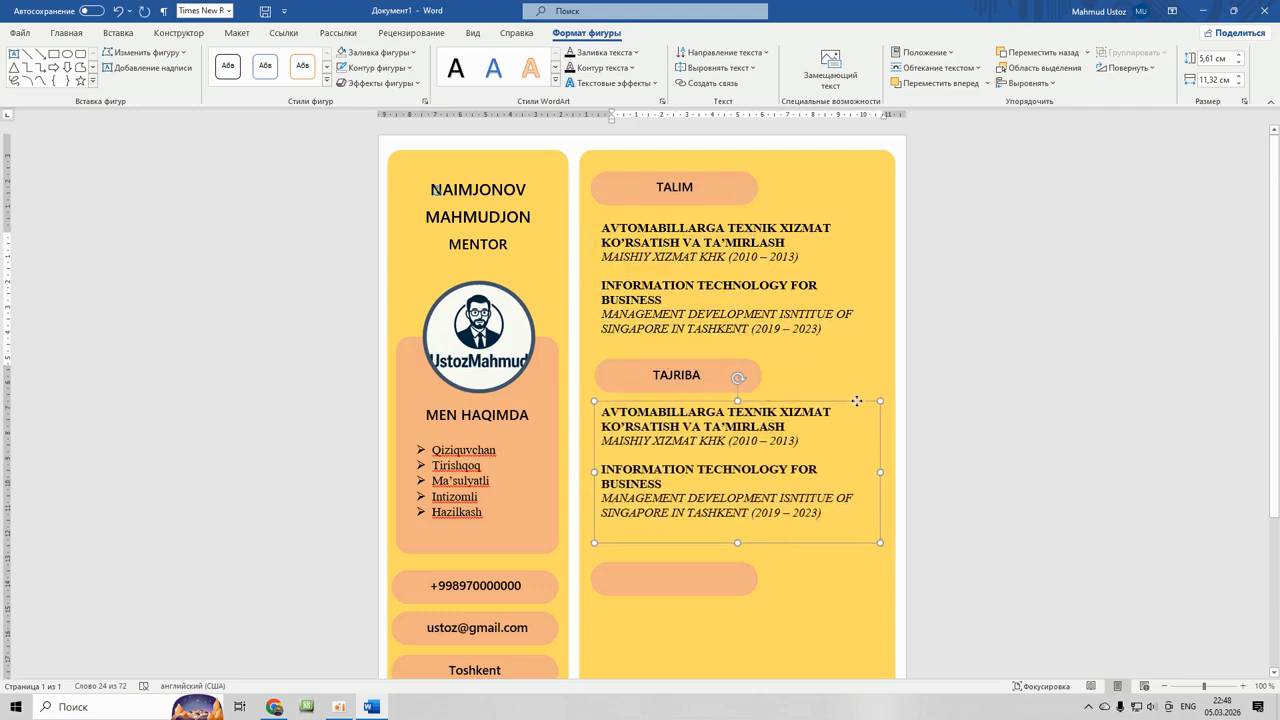
left_click_drag(818, 533, 610, 415)
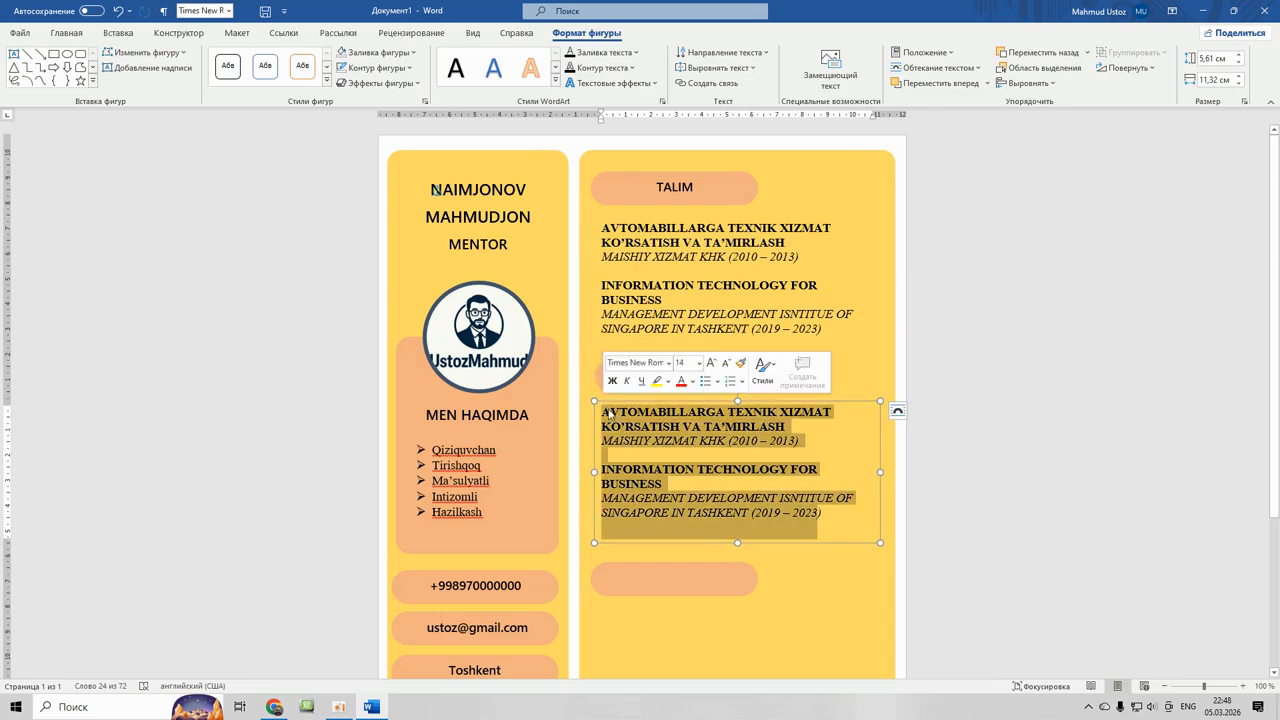
key("BackSpace")
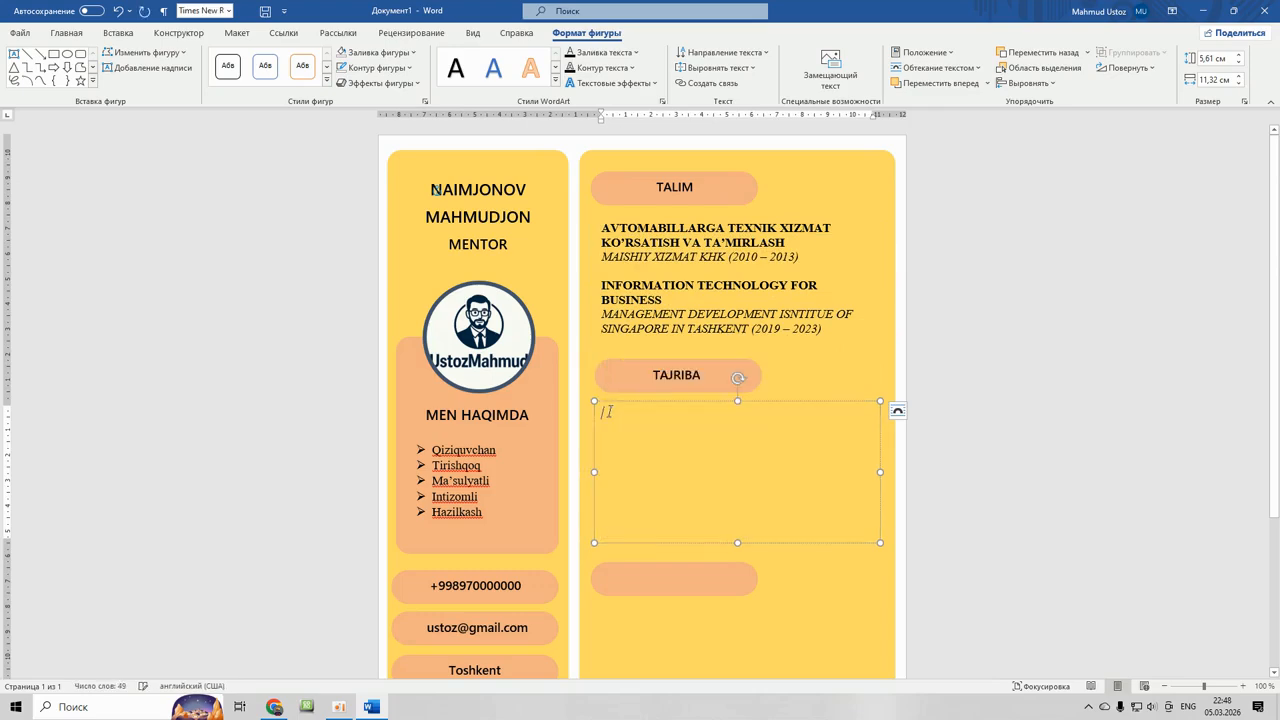
left_click(66, 33)
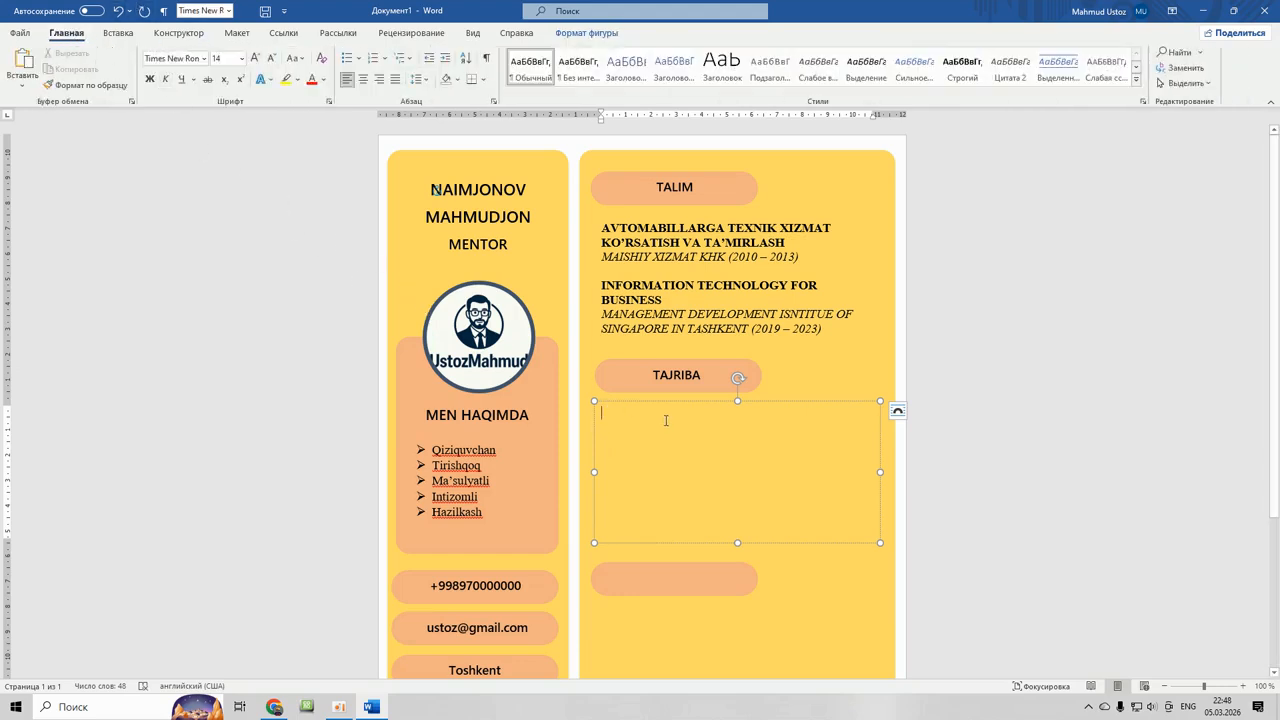
Type XUSUSIY FIRMA, SOTUVCHI (2013 – 2015) and a second XUSUSIY FIRMA, SOTUVCHI entry dated 2015 – 2019, checking the reference PDF.
type("XUSI")
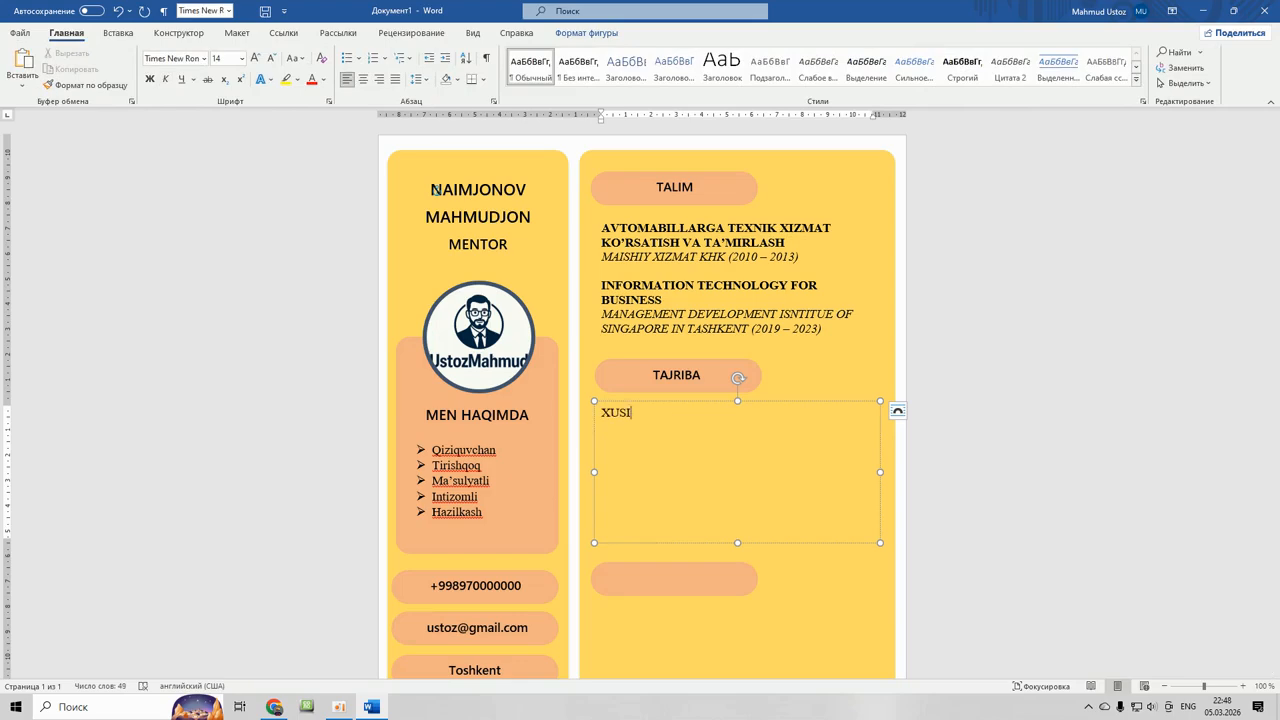
key("BackSpace")
type("USIY FIRMA")
key("Return")
type("SOTUVCHI (")
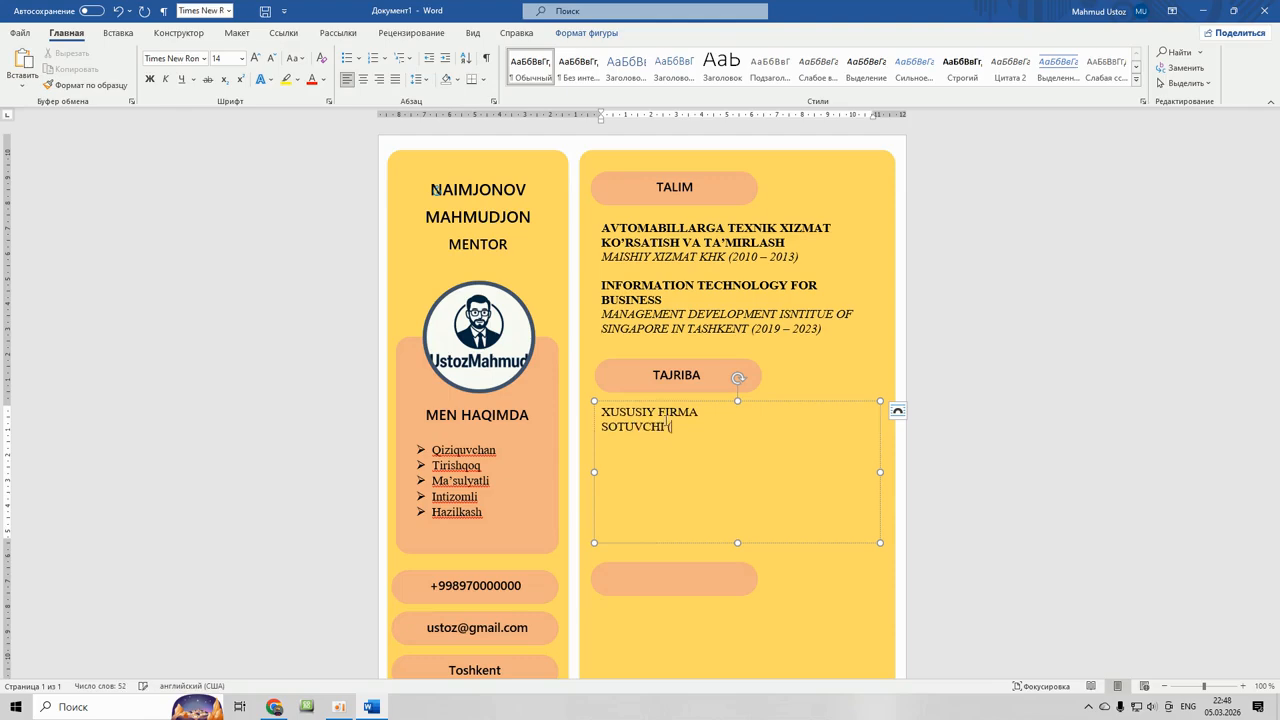
type("2013")
type(" - 2015")
type(")")
type("XUSU")
type("SIY ")
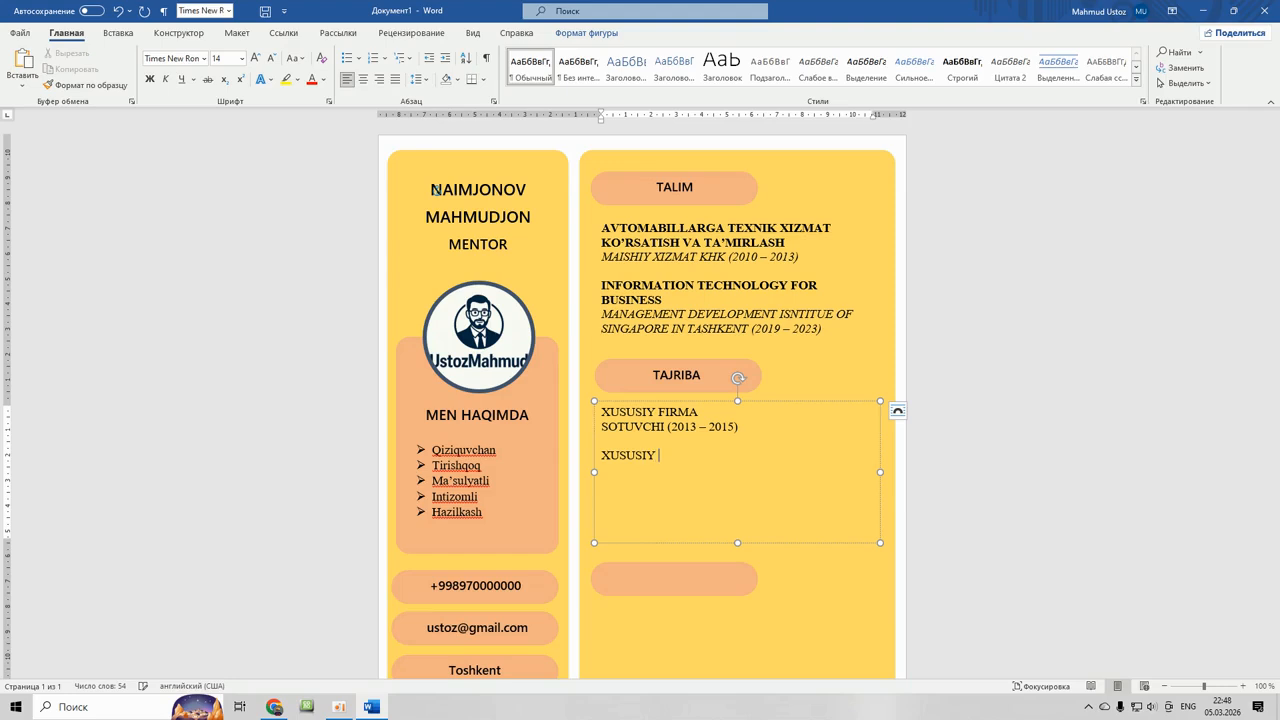
type("FIRMA")
type("SOTUVCHI")
left_click(274, 707)
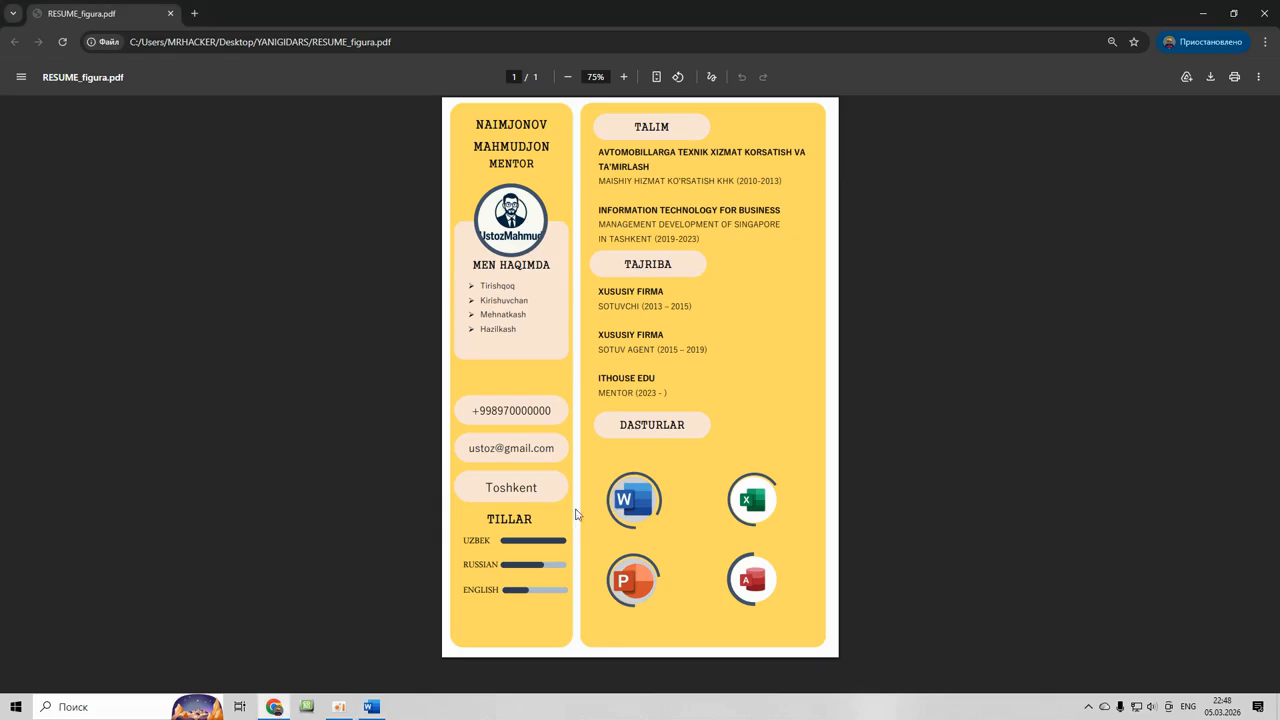
left_click(371, 707)
type("(")
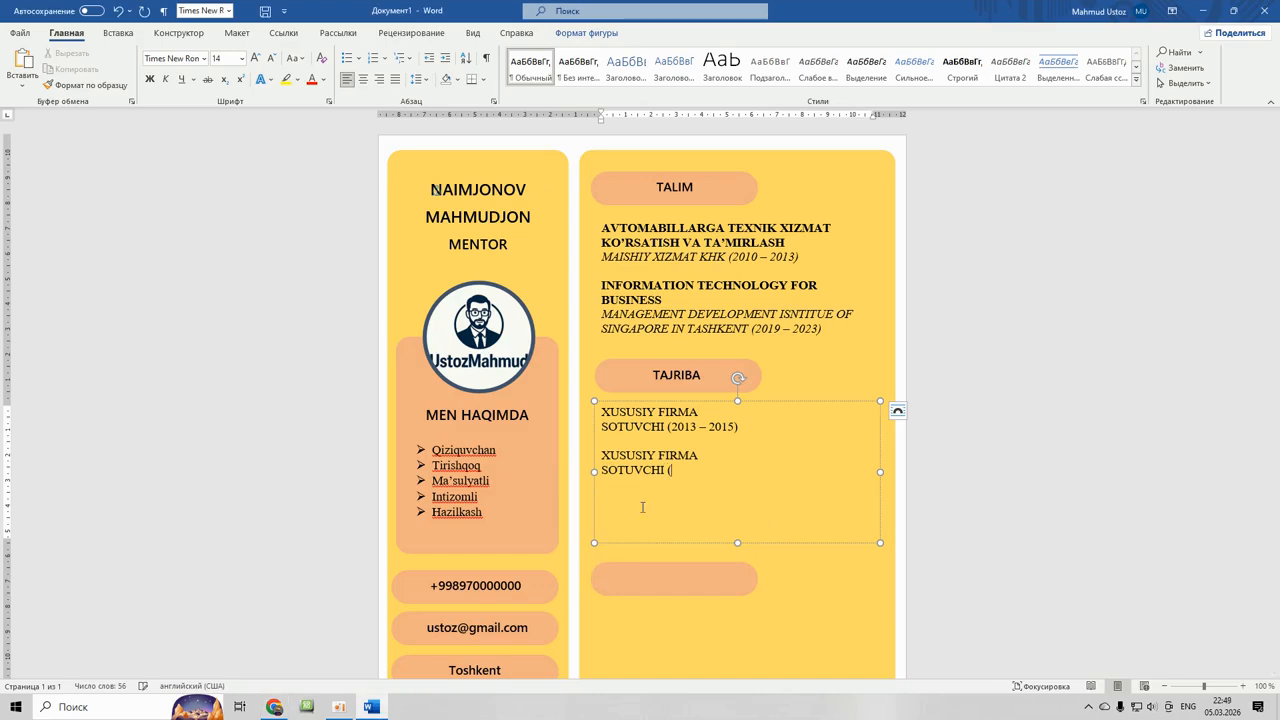
type("201")
type("5 - 2")
type("2")
type("019)")
Add a third TAJRIBA entry: ITHOUSE EDU with the role MENTOR (2023 - ).
key("Return")
key("Return")
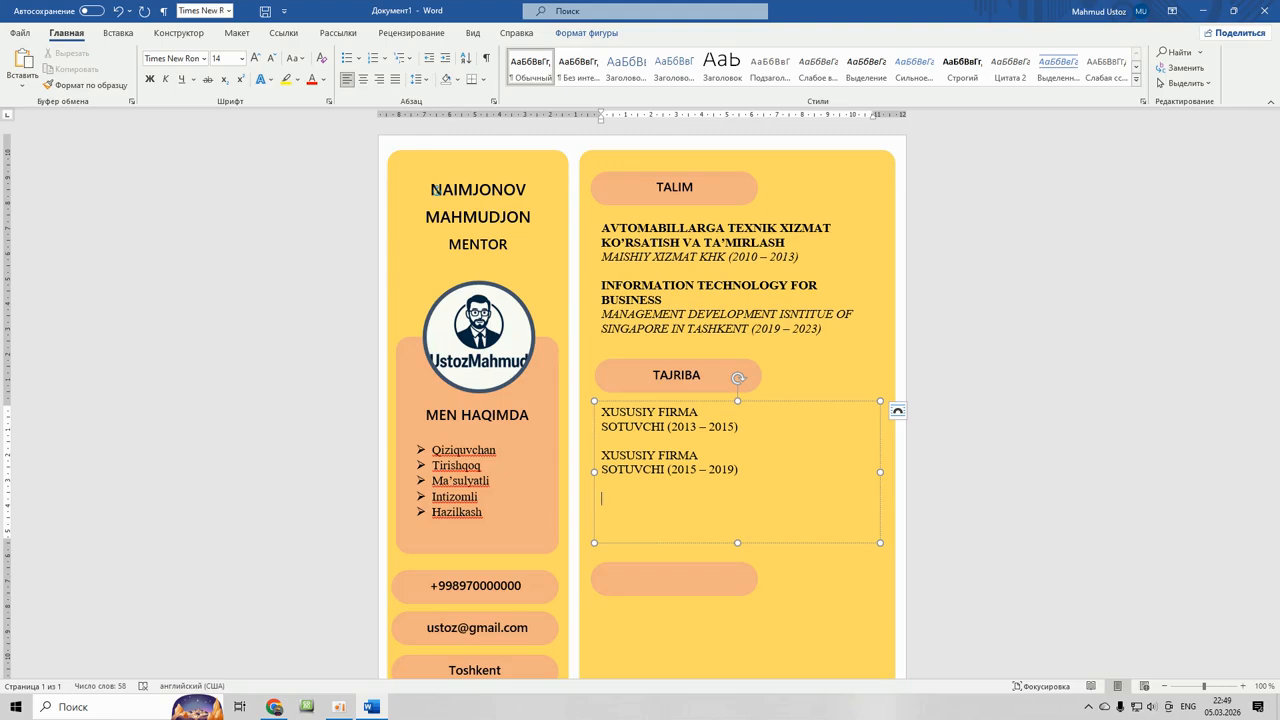
type("ITHOUSE EDU")
key("Return")
type("MENTOR")
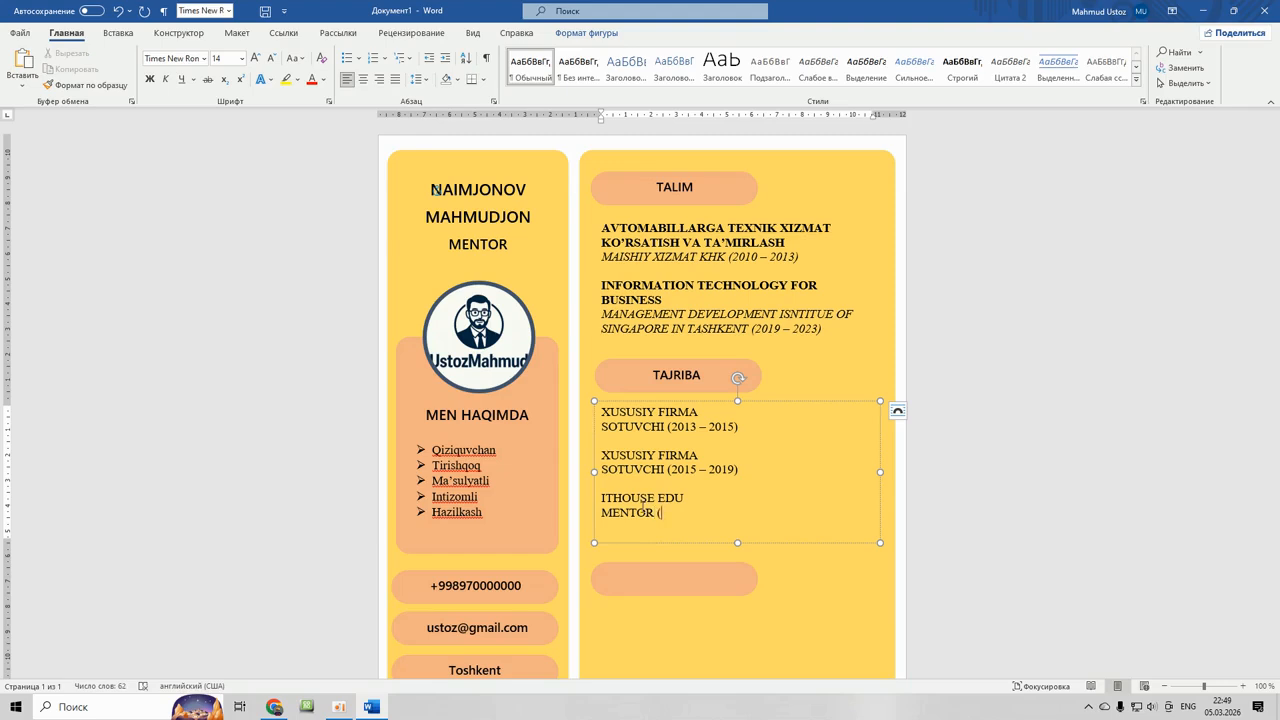
type("(2023  -")
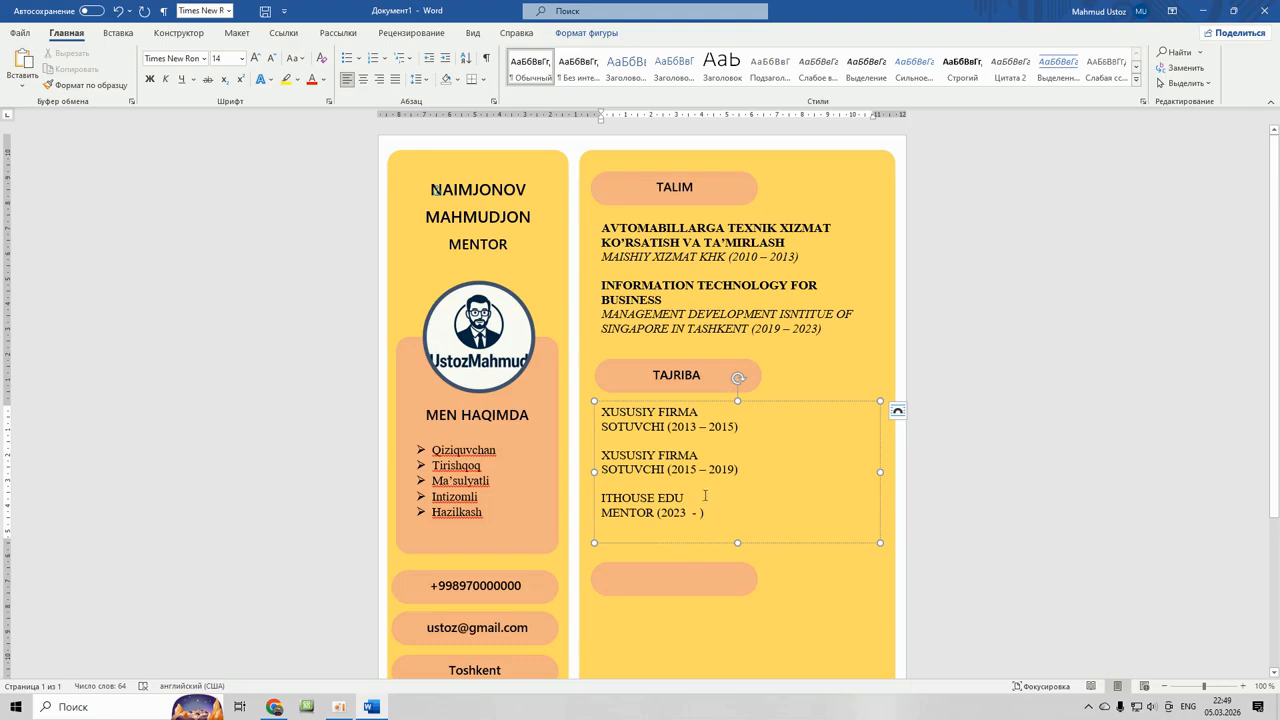
Bold the company names: both XUSUSIY FIRMA lines and ITHOUSE EDU.
left_click_drag(702, 410, 601, 411)
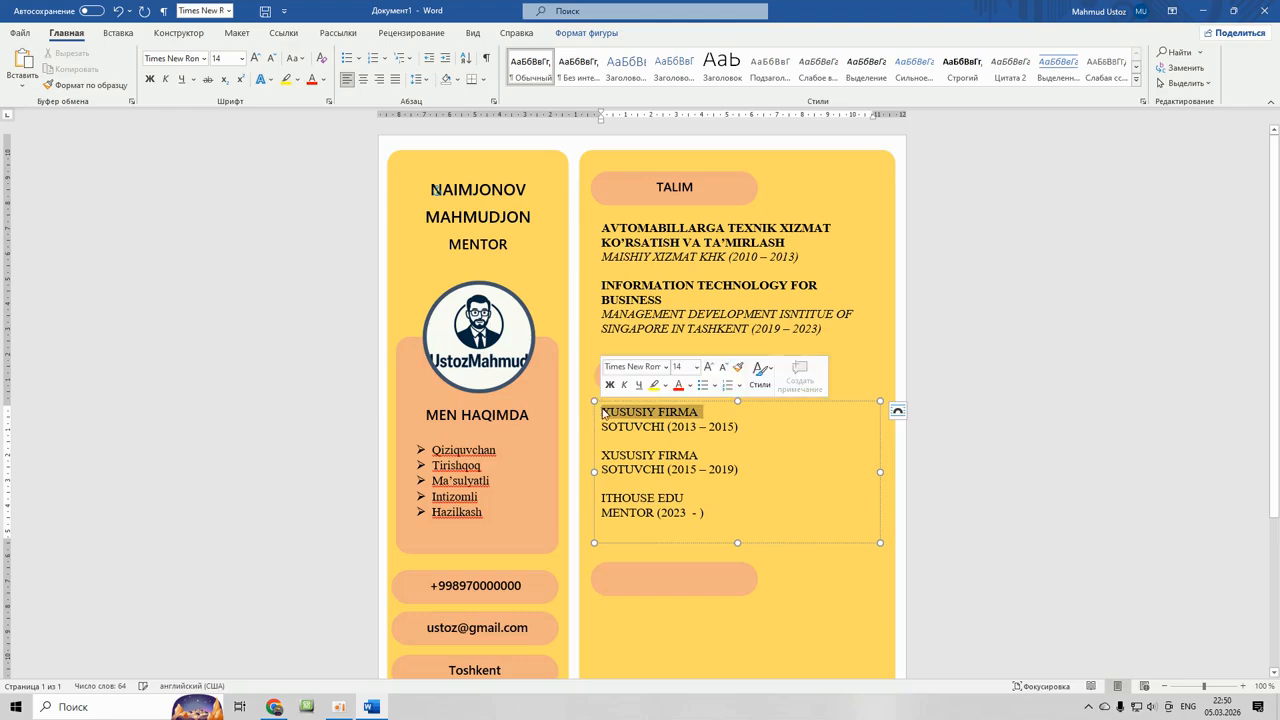
left_click_drag(703, 455, 601, 455)
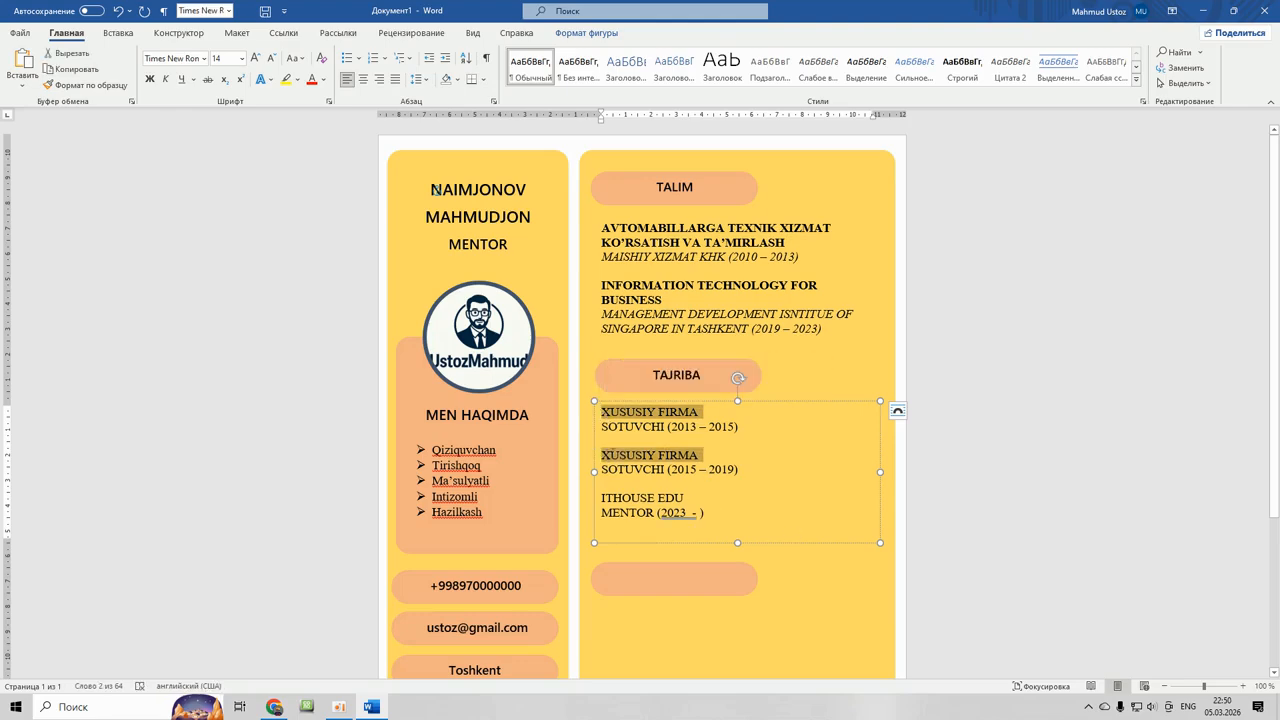
left_click_drag(688, 497, 601, 497)
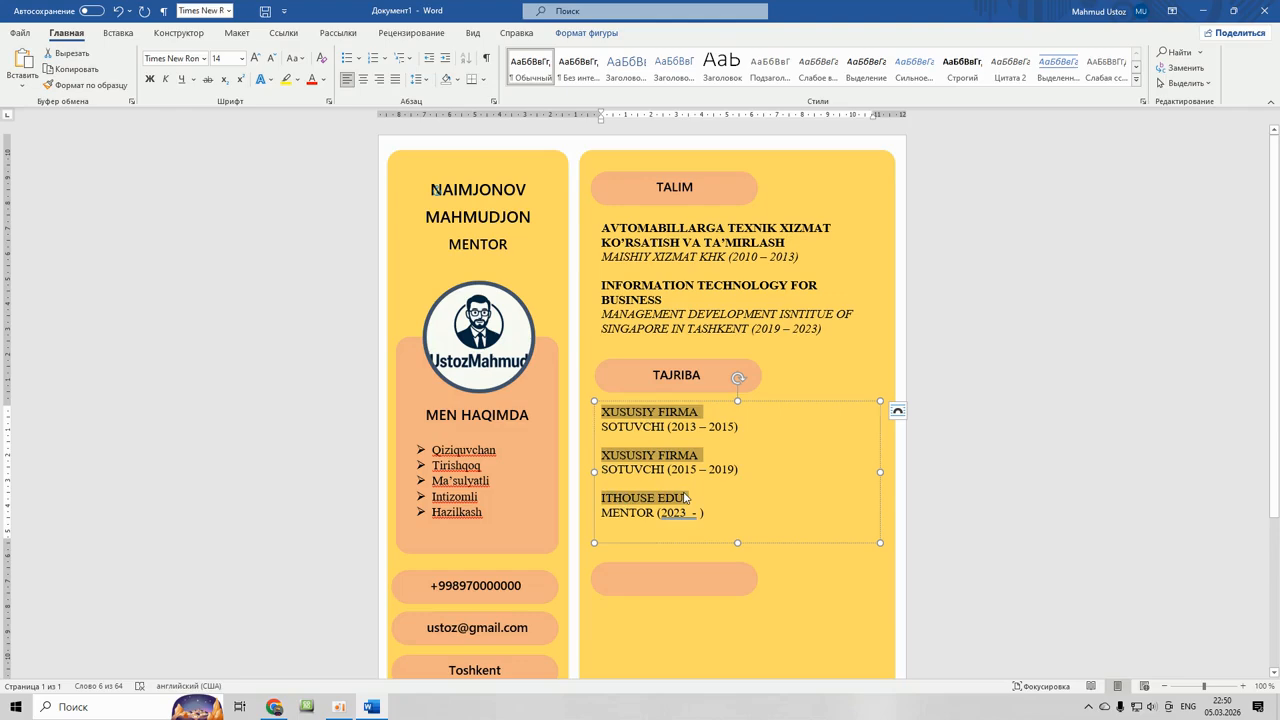
left_click(153, 83)
left_click(710, 538)
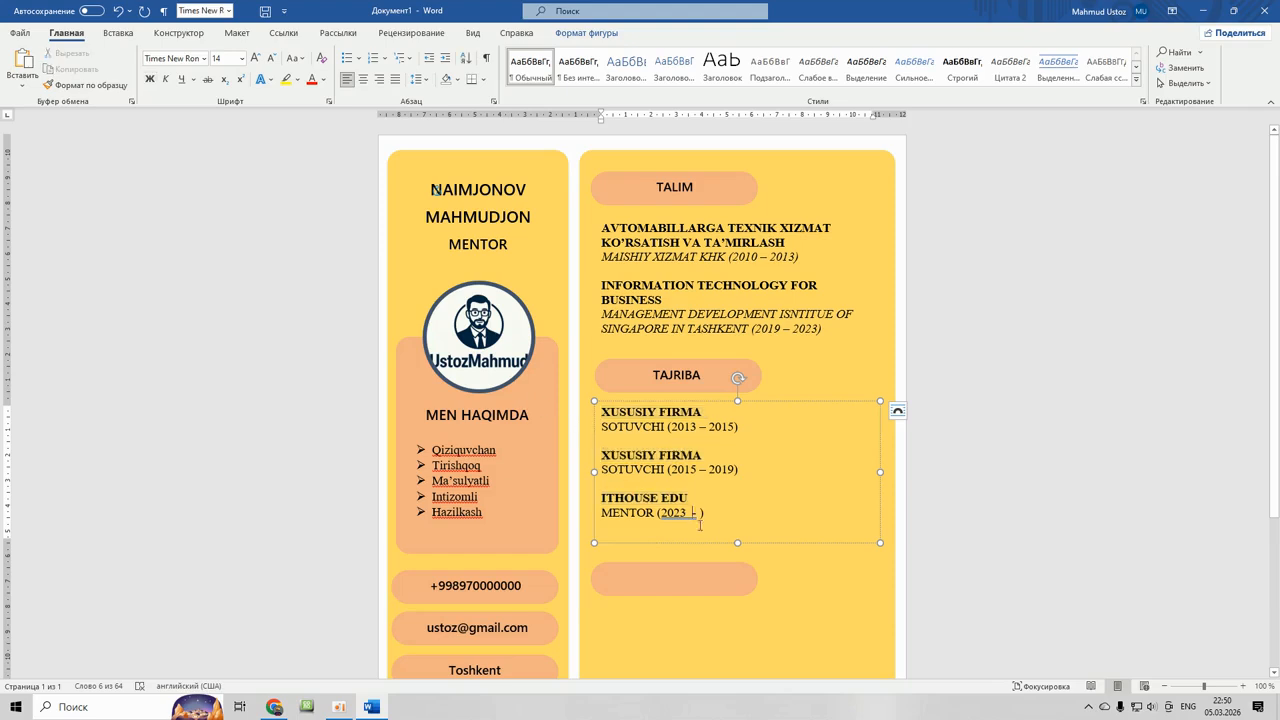
Remove the extra spaces in the MENTOR (2023 -) dates.
key("BackSpace")
key("Right")
key("Right")
key("Right")
key("Left")
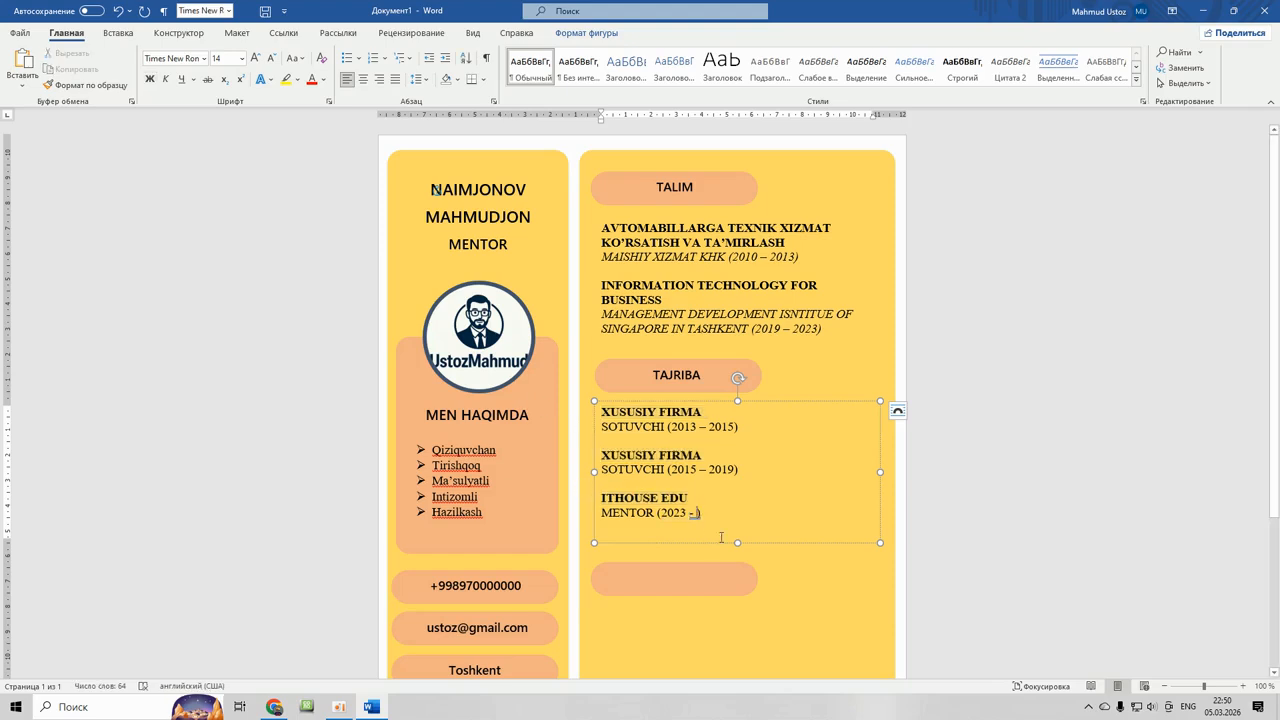
key("BackSpace")
Italicise the job-title lines SOTUVCHI (2013 – 2015), SOTUVCHI (2015 – 2019) and MENTOR (2023 -).
left_click_drag(742, 427, 606, 428)
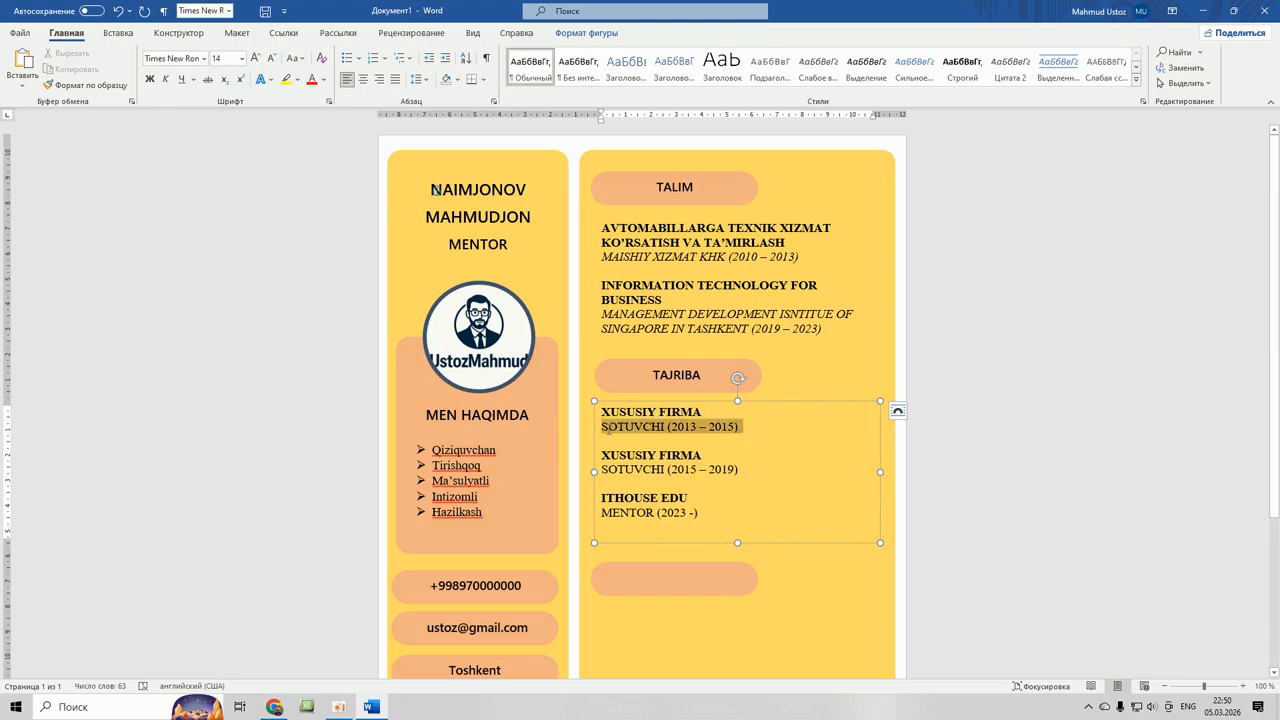
left_click_drag(742, 469, 607, 469)
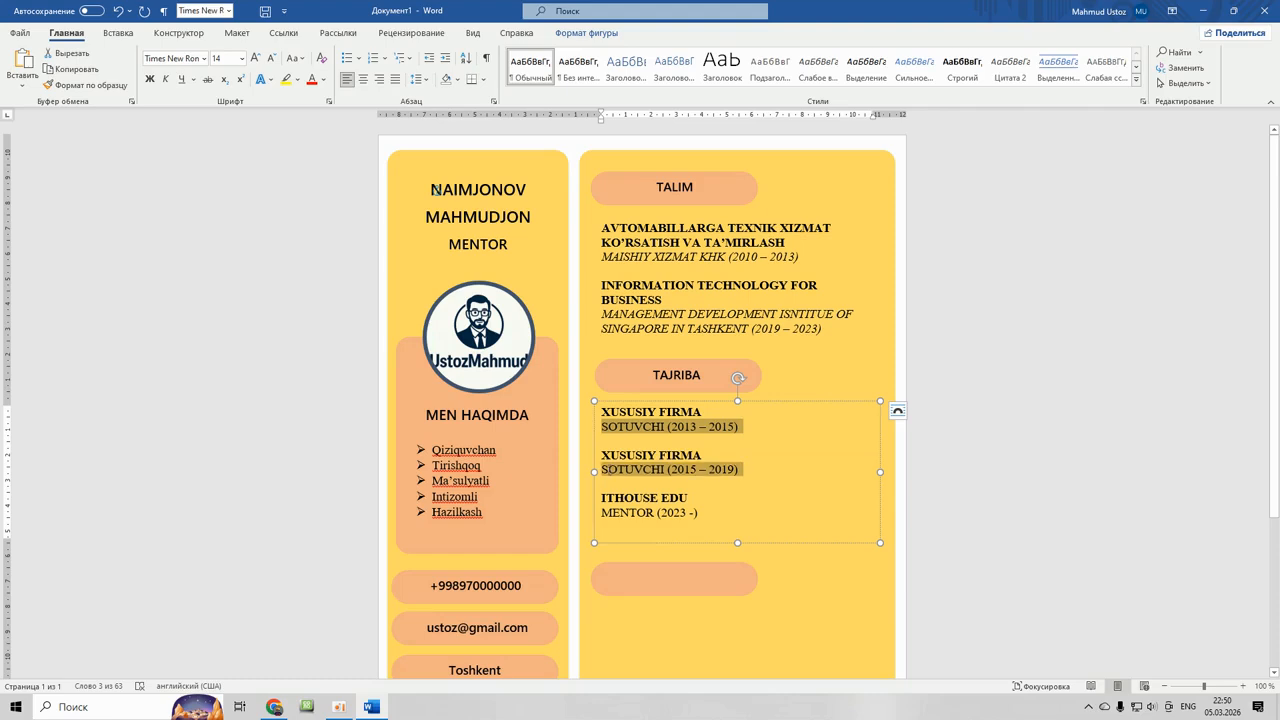
left_click_drag(700, 530, 606, 518)
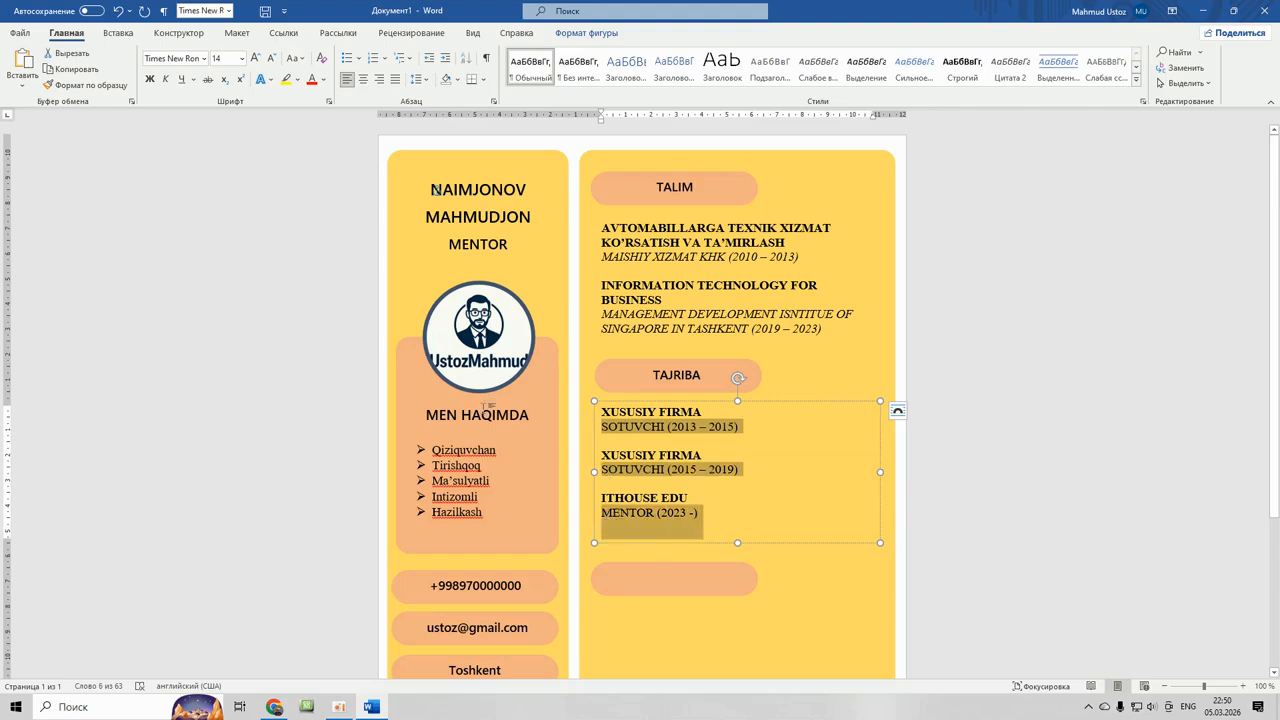
left_click(166, 79)
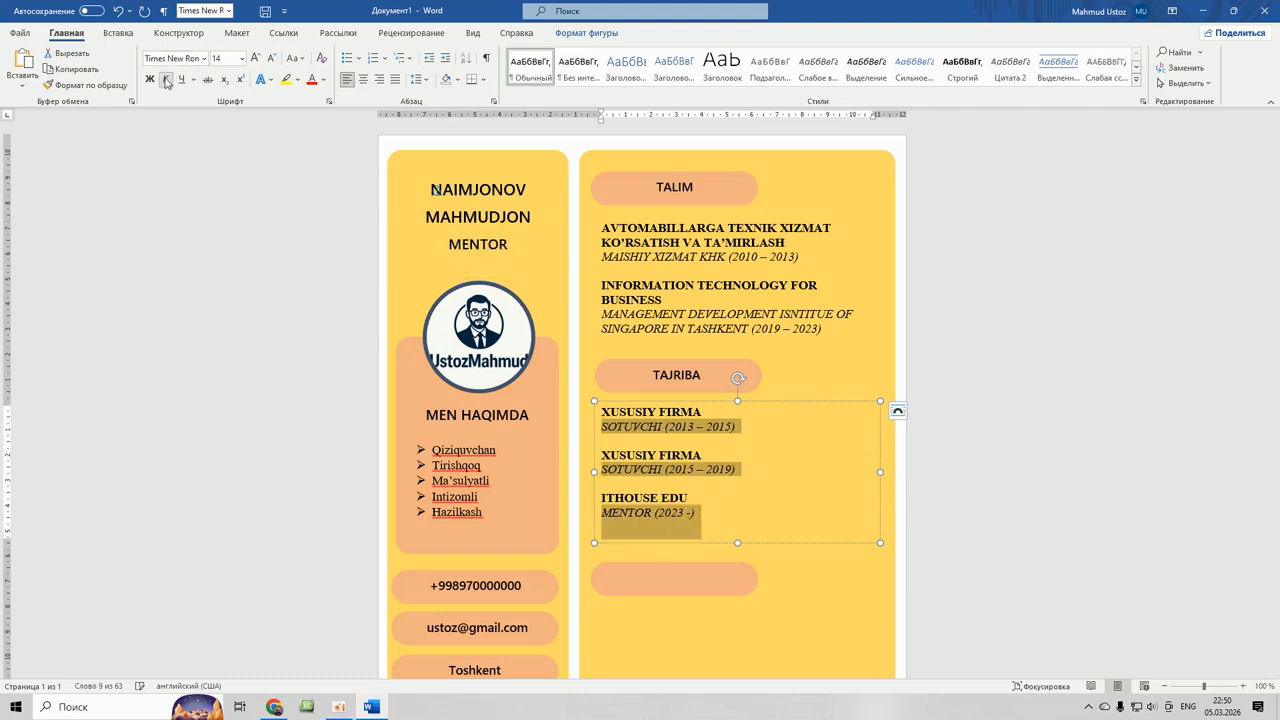
left_click(736, 494)
left_click(690, 372)
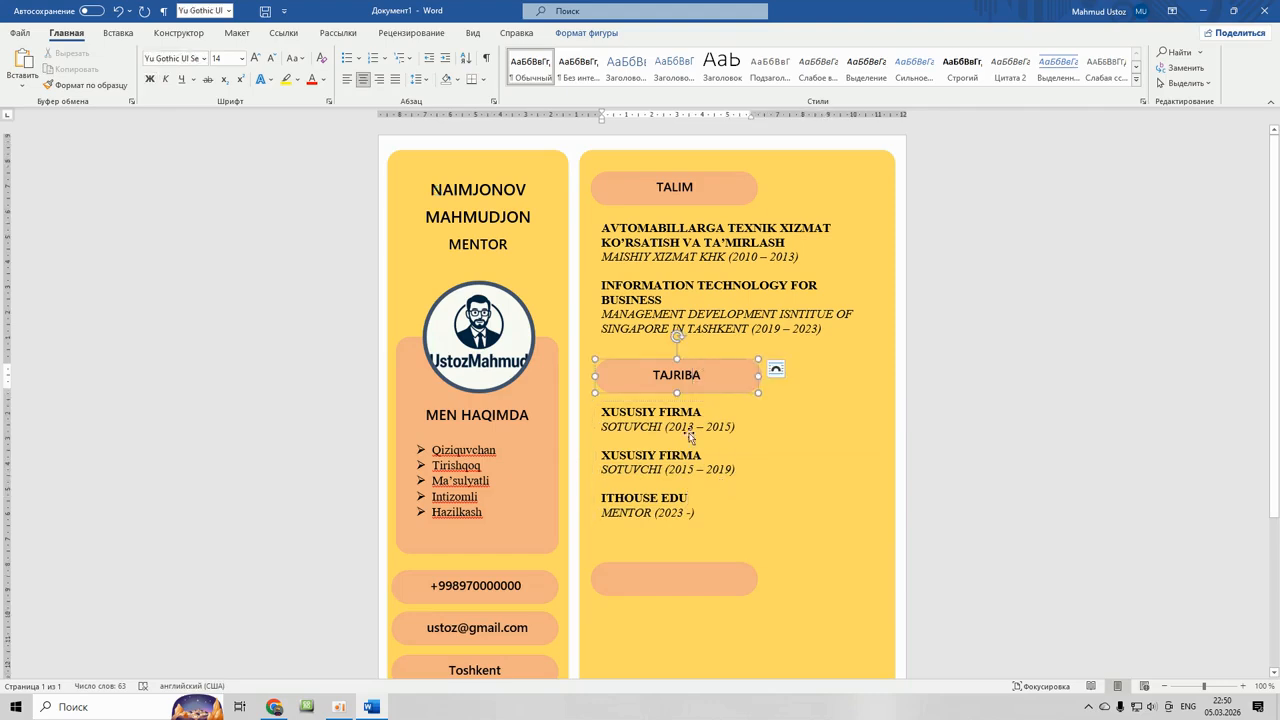
Move the empty rounded heading shape up under the MENTOR line and compare with the reference PDF.
scroll(700, 500, "down", 1)
left_click_drag(678, 508, 681, 490)
scroll(681, 490, "down", 3)
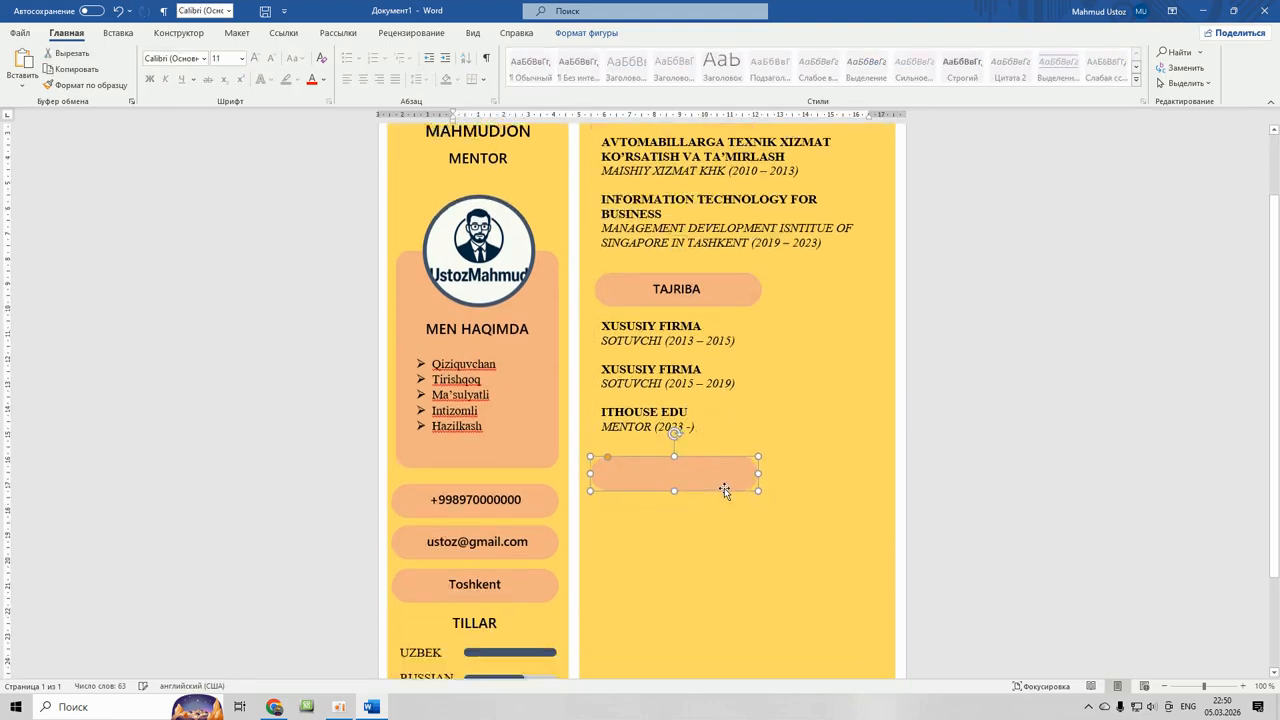
left_click(274, 707)
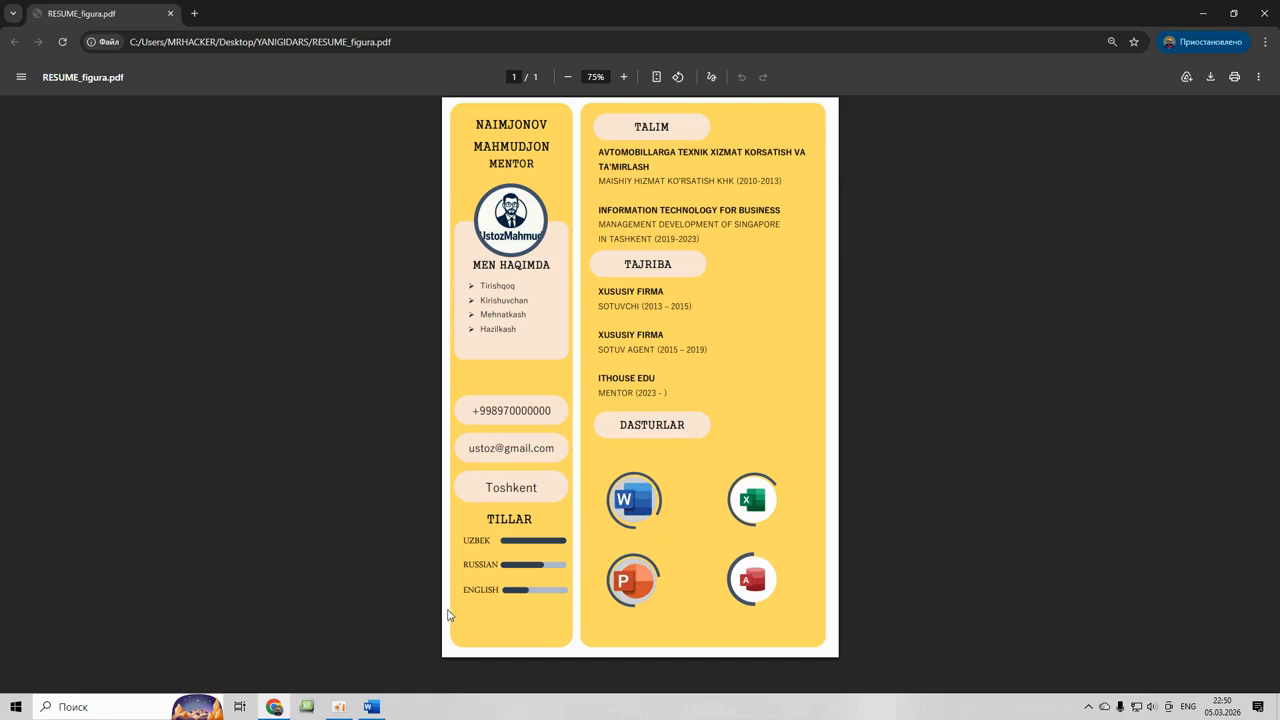
left_click(372, 707)
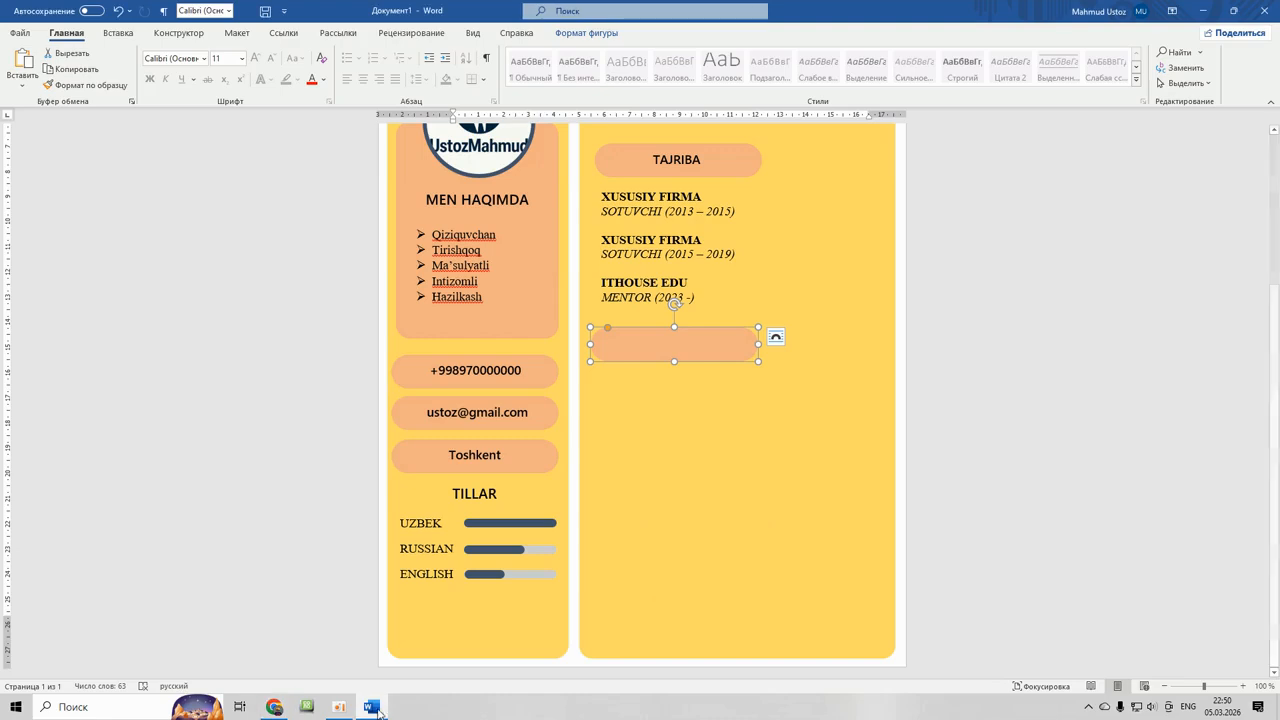
Inspect the TAJRIBA heading's font settings without changing them.
left_click(688, 160)
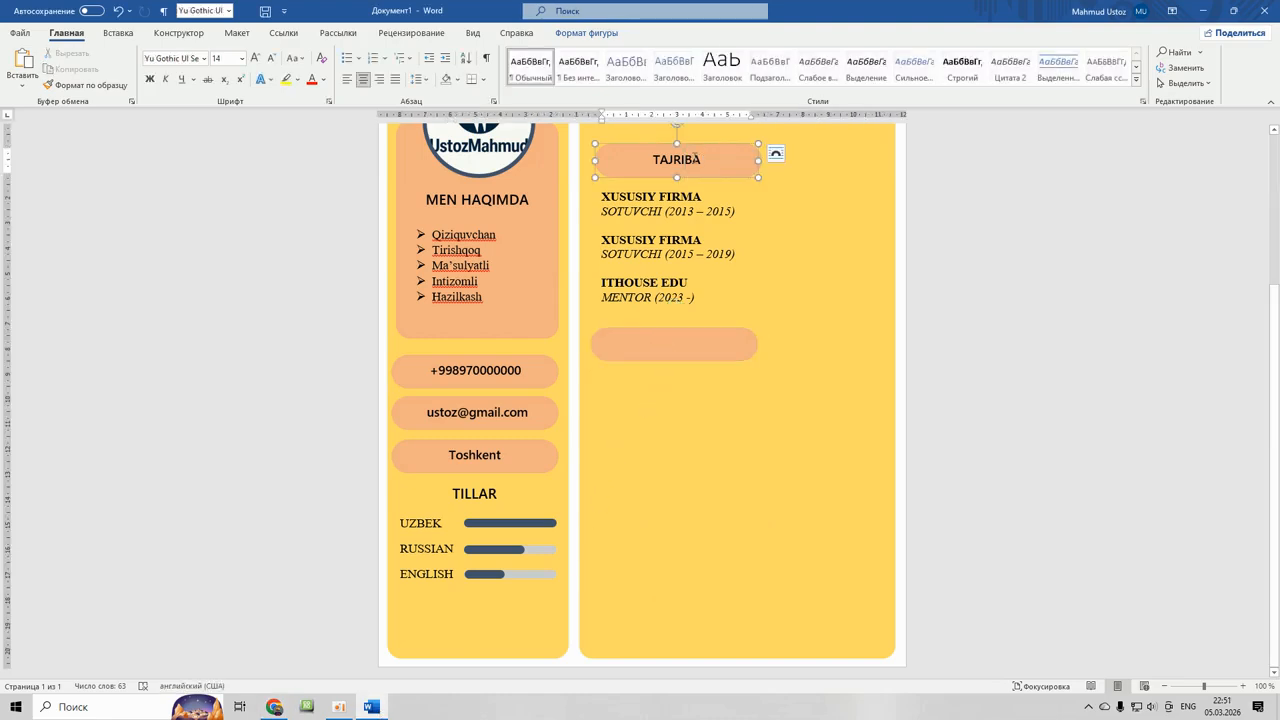
scroll(697, 160, "up", 1)
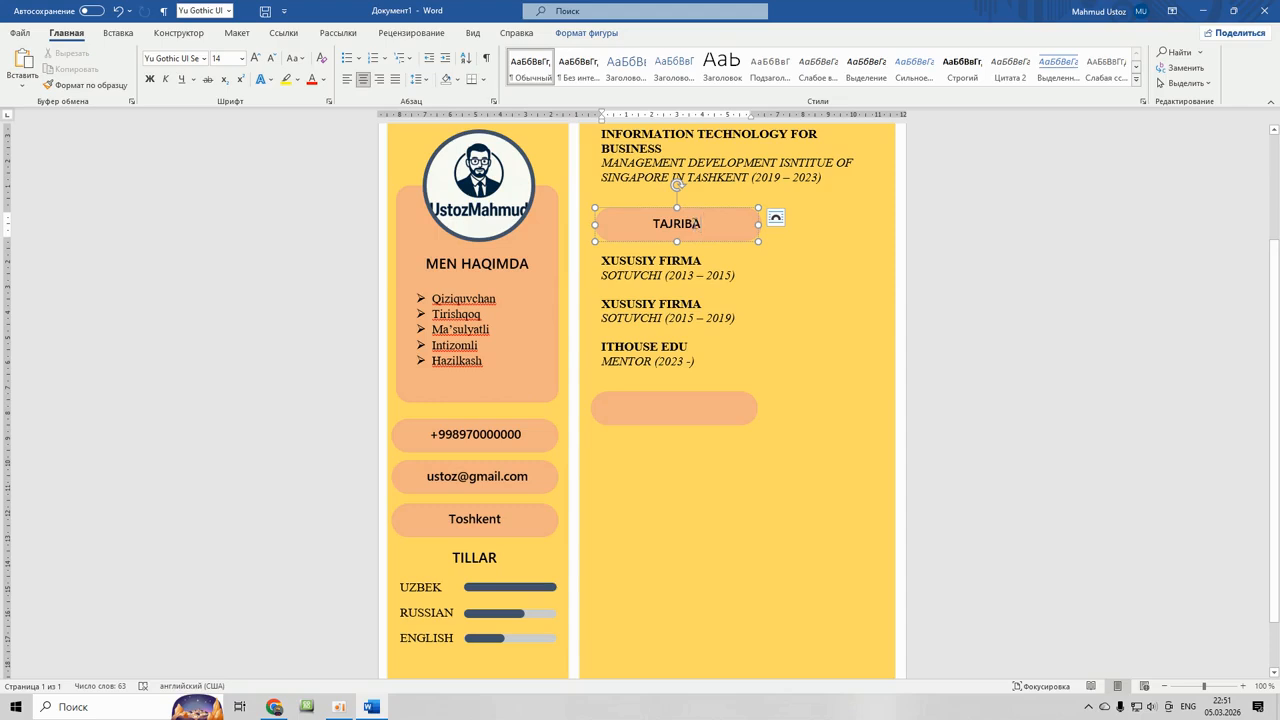
key("ctrl+d")
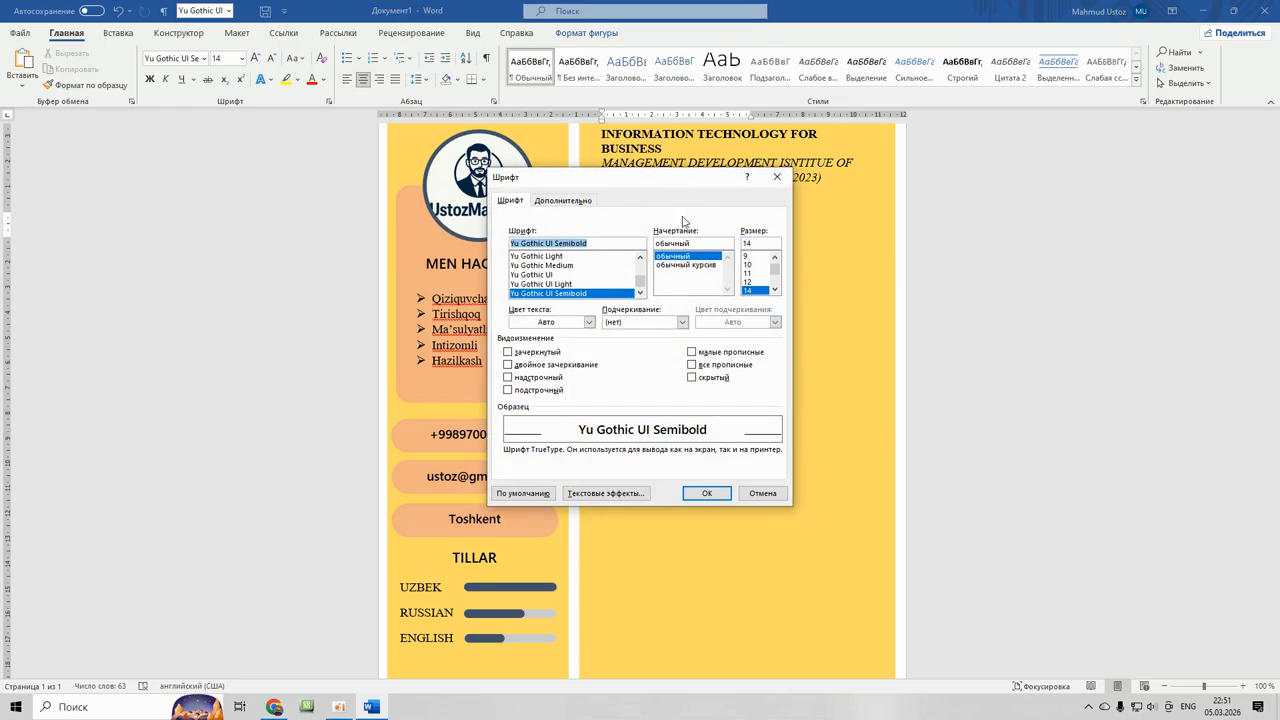
left_click(777, 179)
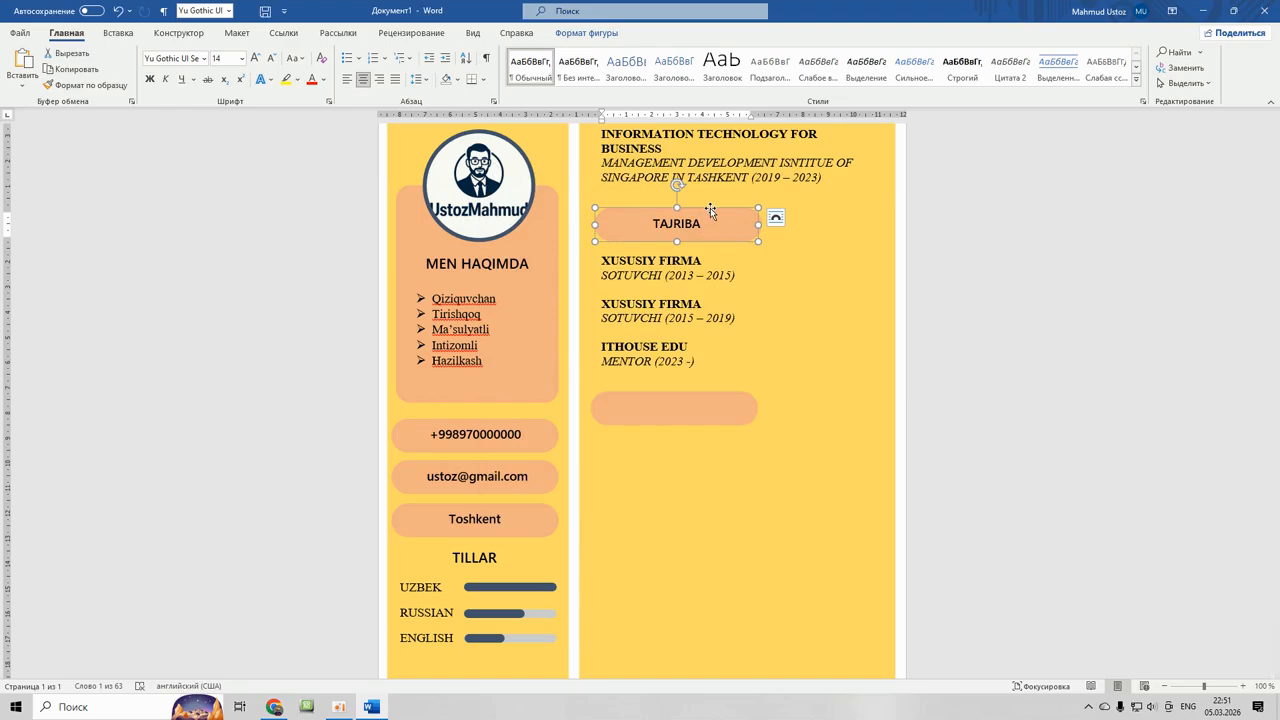
Duplicate the TAJRIBA heading below the experience entries and relabel the copy DASTURLAR.
left_click_drag(711, 214, 718, 392)
left_click(699, 407)
key("BackSpace")
key("BackSpace")
key("BackSpace")
key("BackSpace")
key("BackSpace")
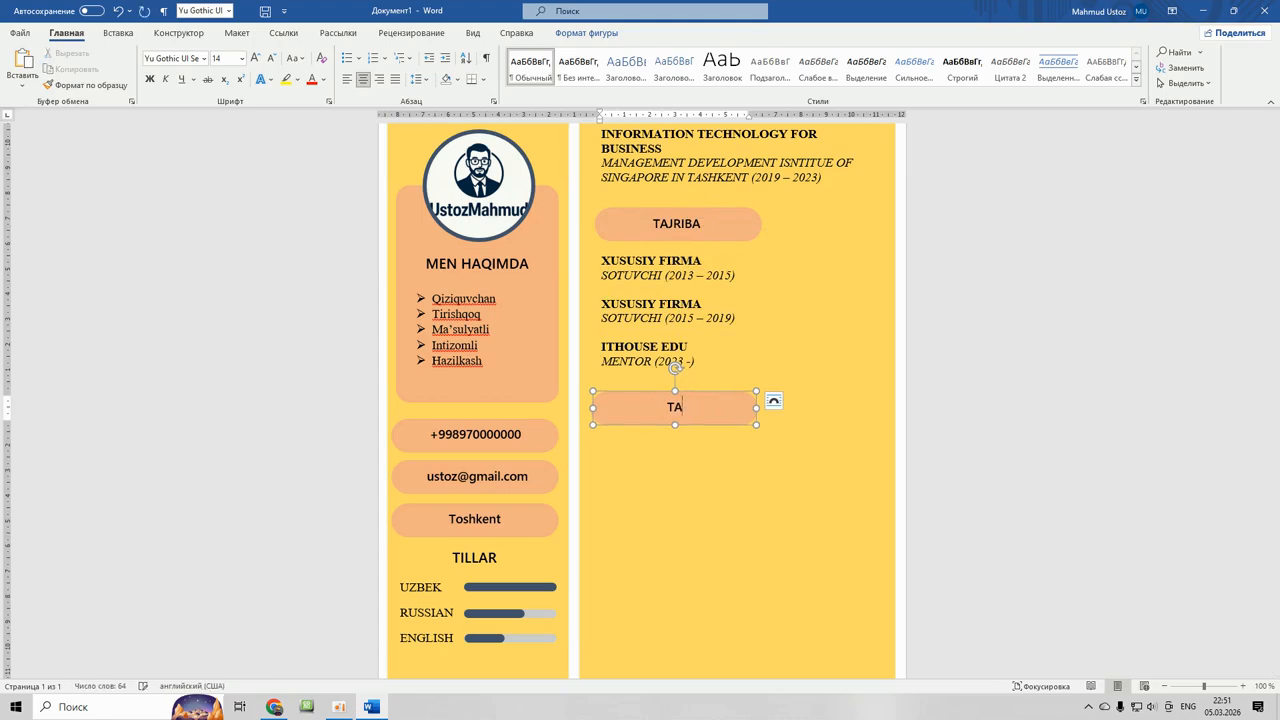
key("BackSpace")
key("BackSpace")
type("DASTURL")
key("BackSpace")
type("LAR")
left_click(771, 320)
scroll(737, 336, "up", 2)
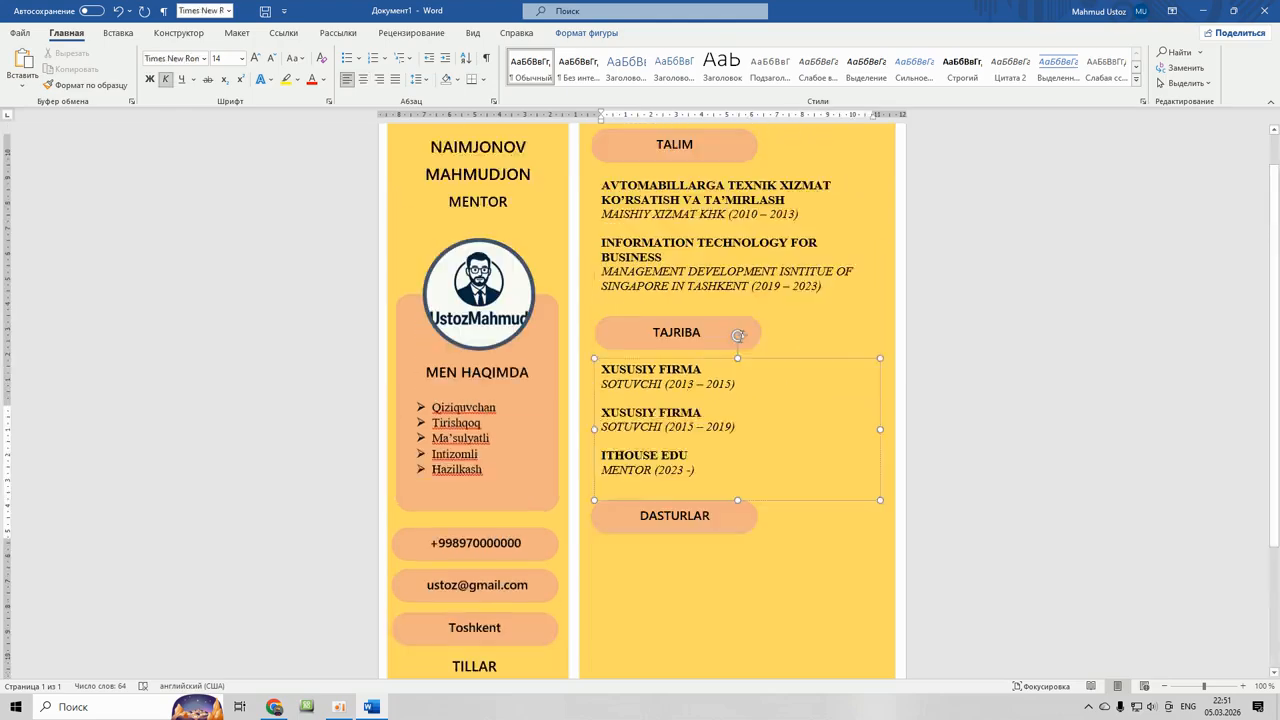
scroll(740, 325, "down", 3)
left_click(695, 408)
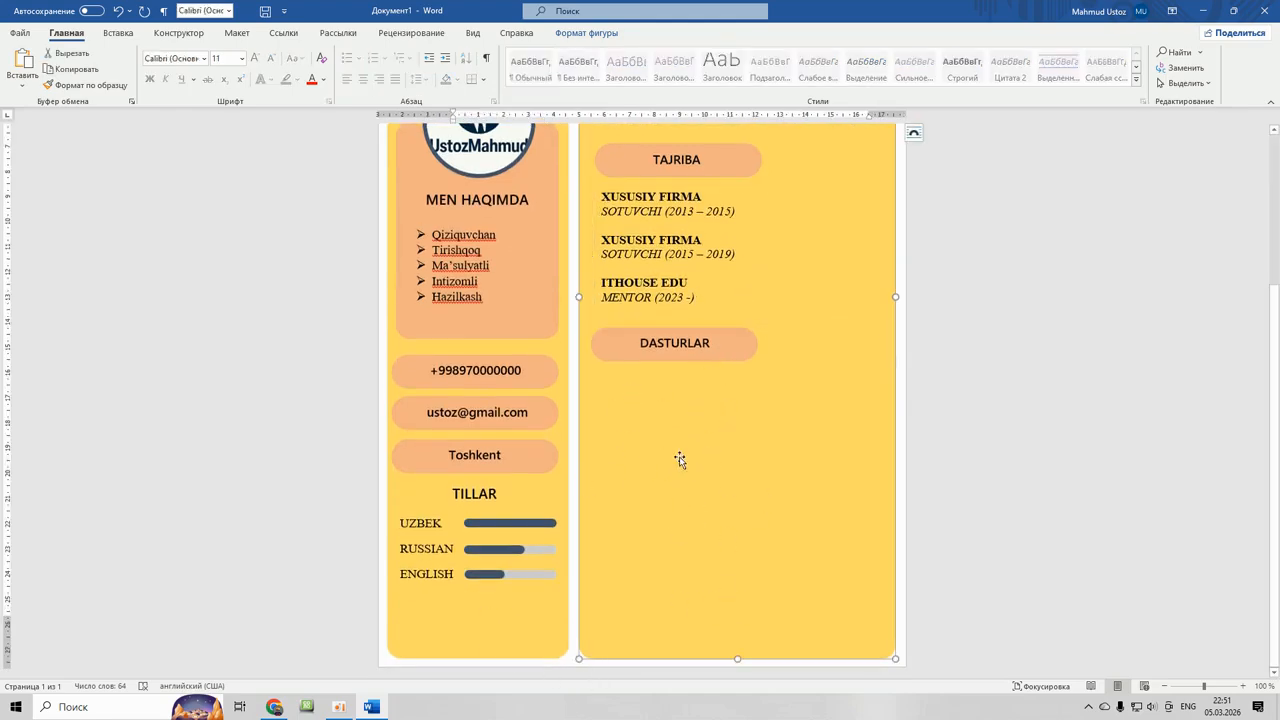
Draw an oval circle under DASTURLAR and duplicate it into a two-by-two grid of four.
left_click(118, 32)
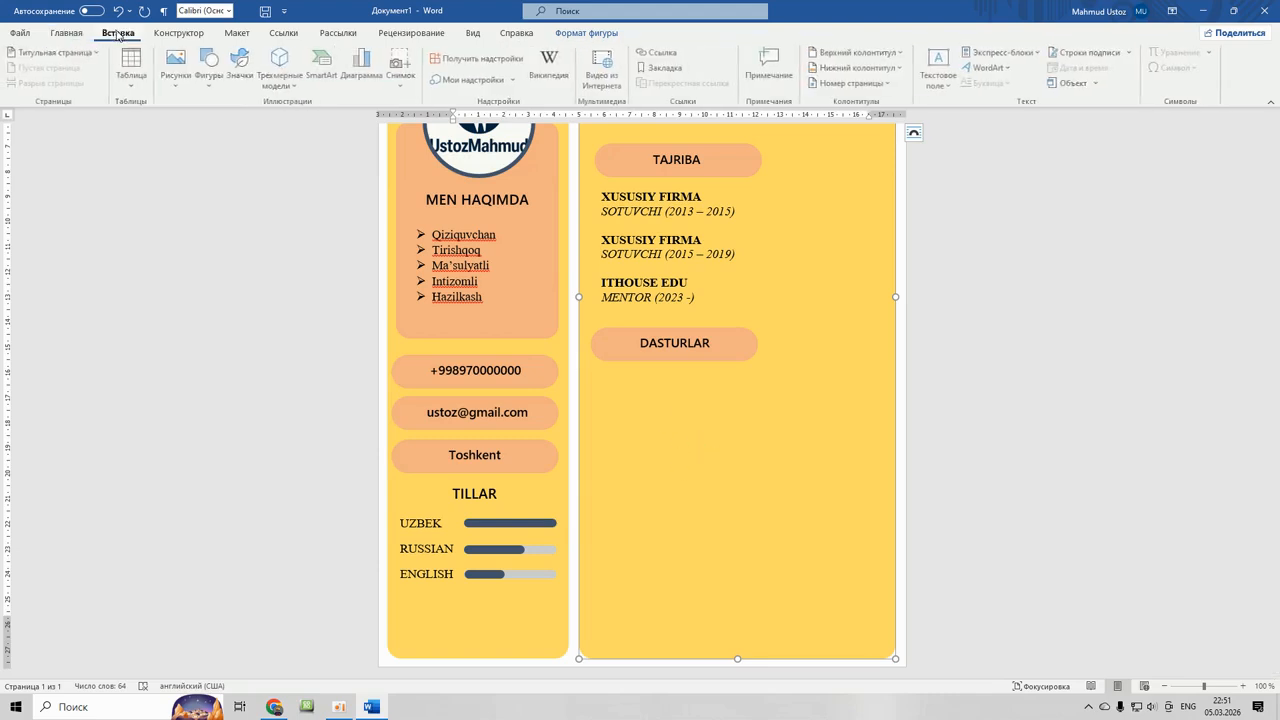
left_click(208, 72)
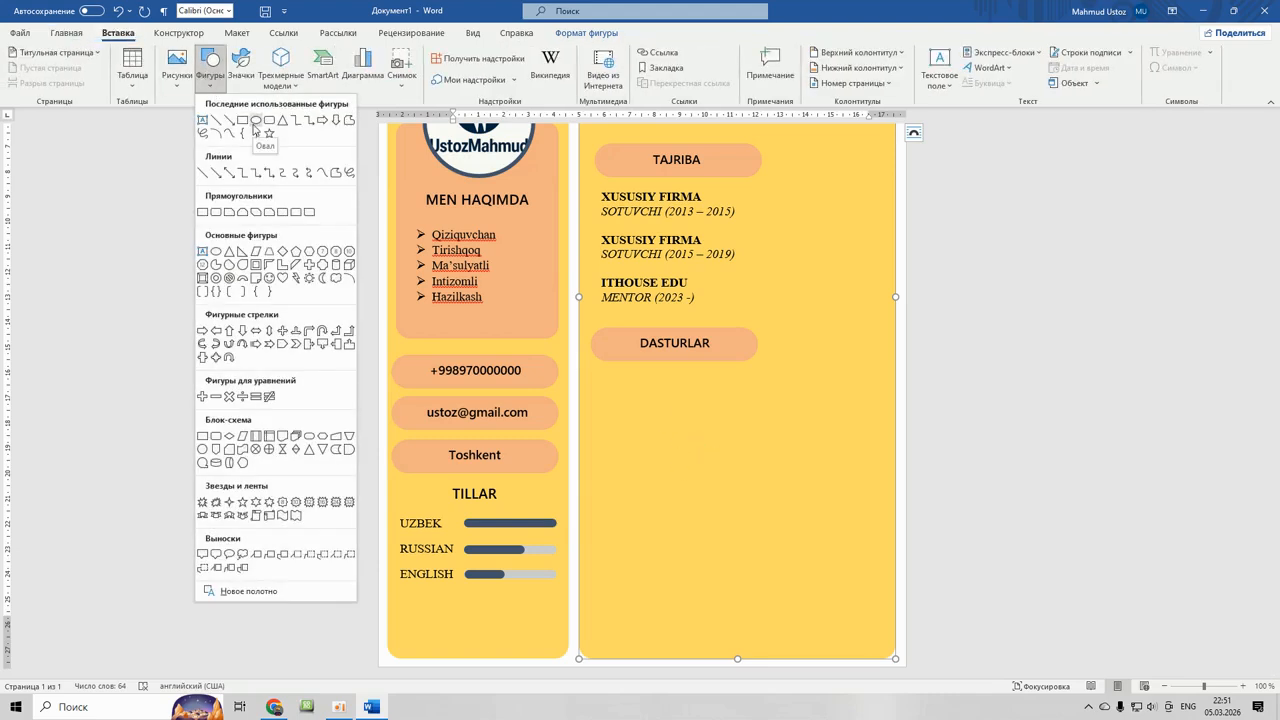
left_click(255, 121)
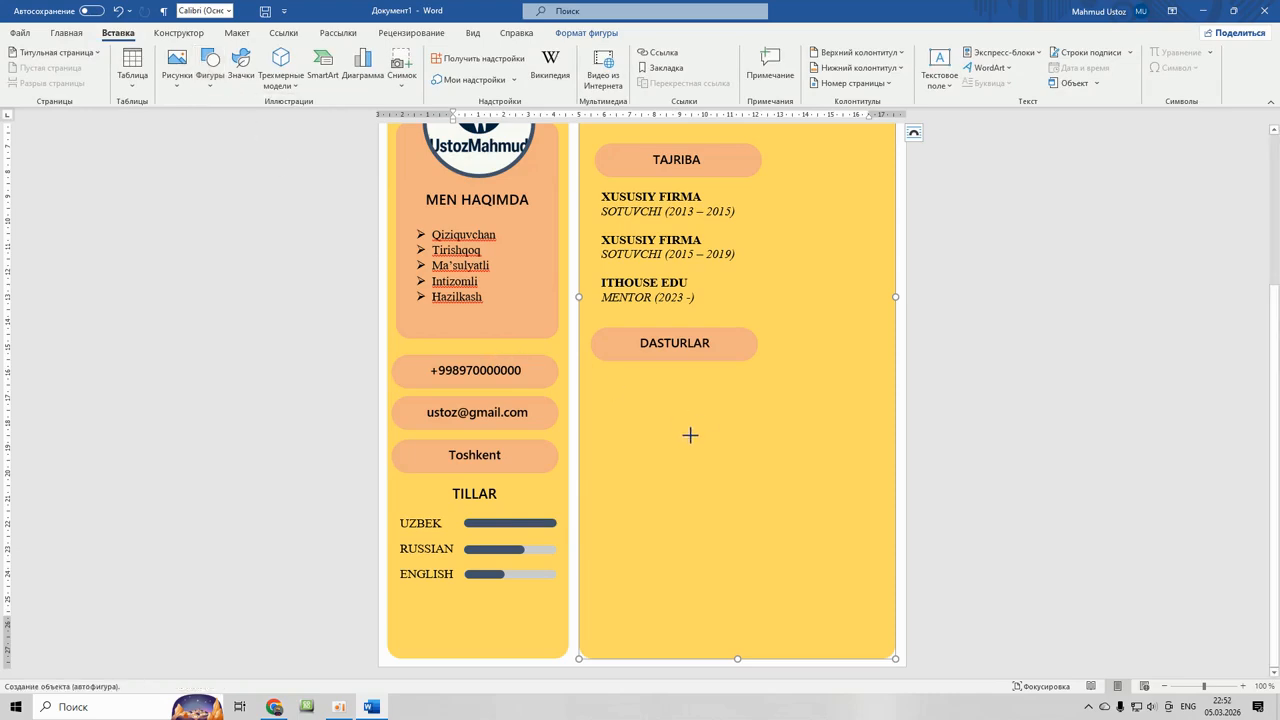
left_click_drag(603, 403, 657, 438)
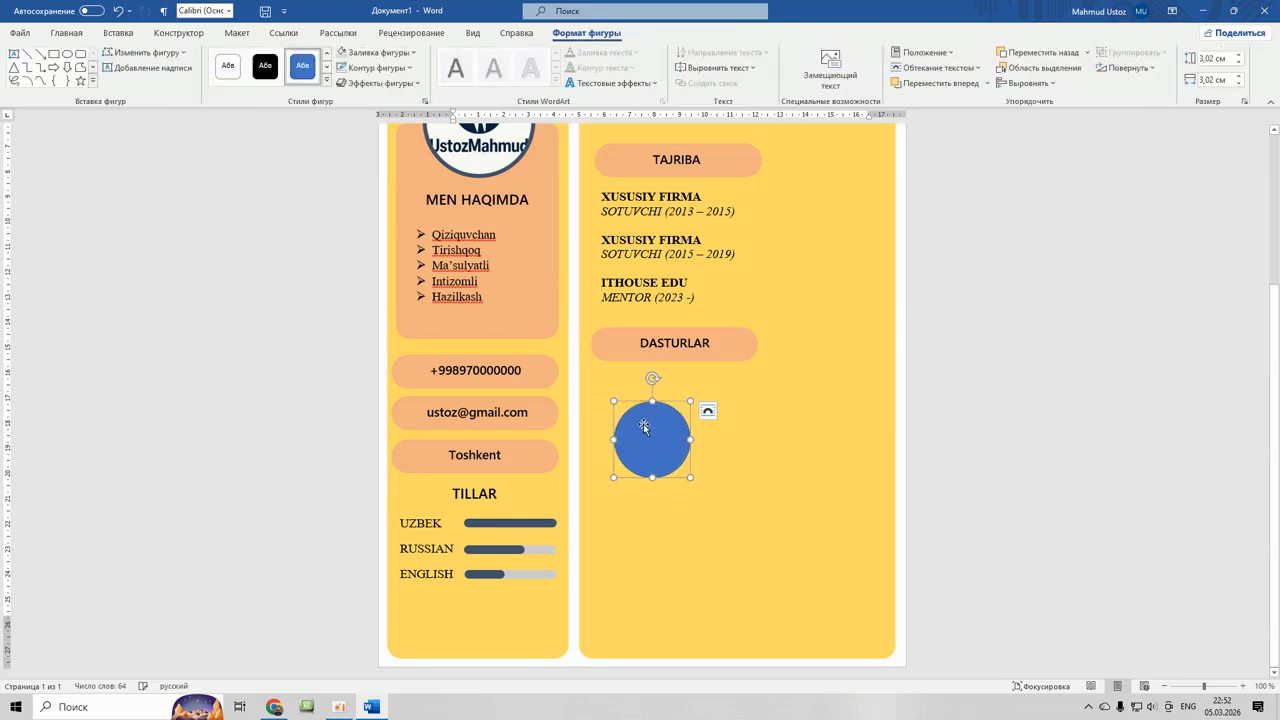
left_click_drag(649, 436, 810, 565)
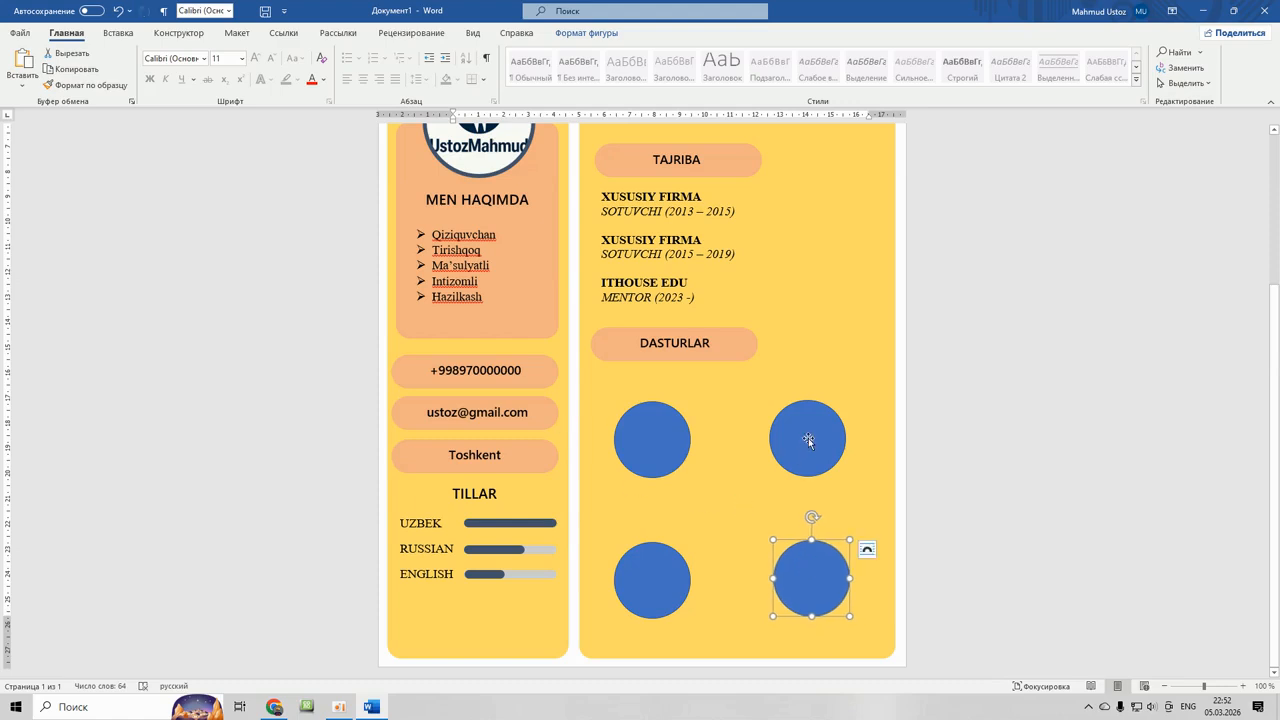
Select all four circles and set their Shape Outline to No Outline.
left_click(654, 584, "shift")
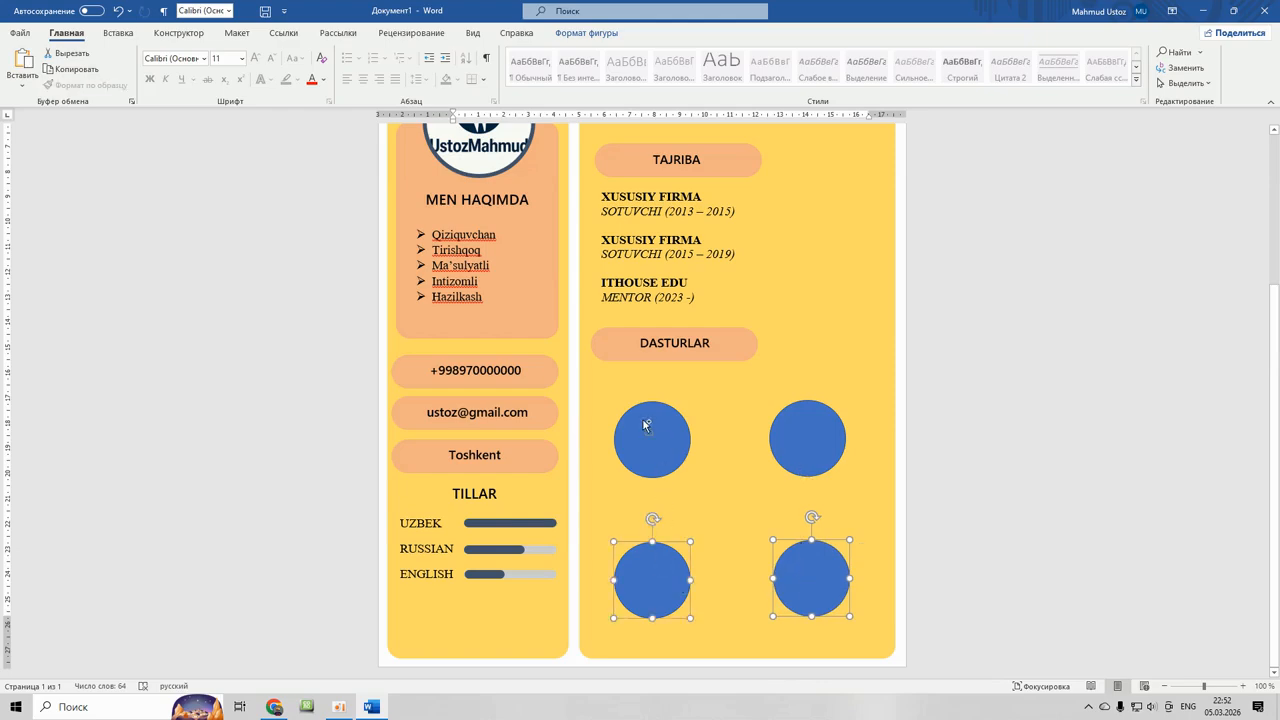
left_click(649, 429, "shift")
left_click(824, 437, "shift")
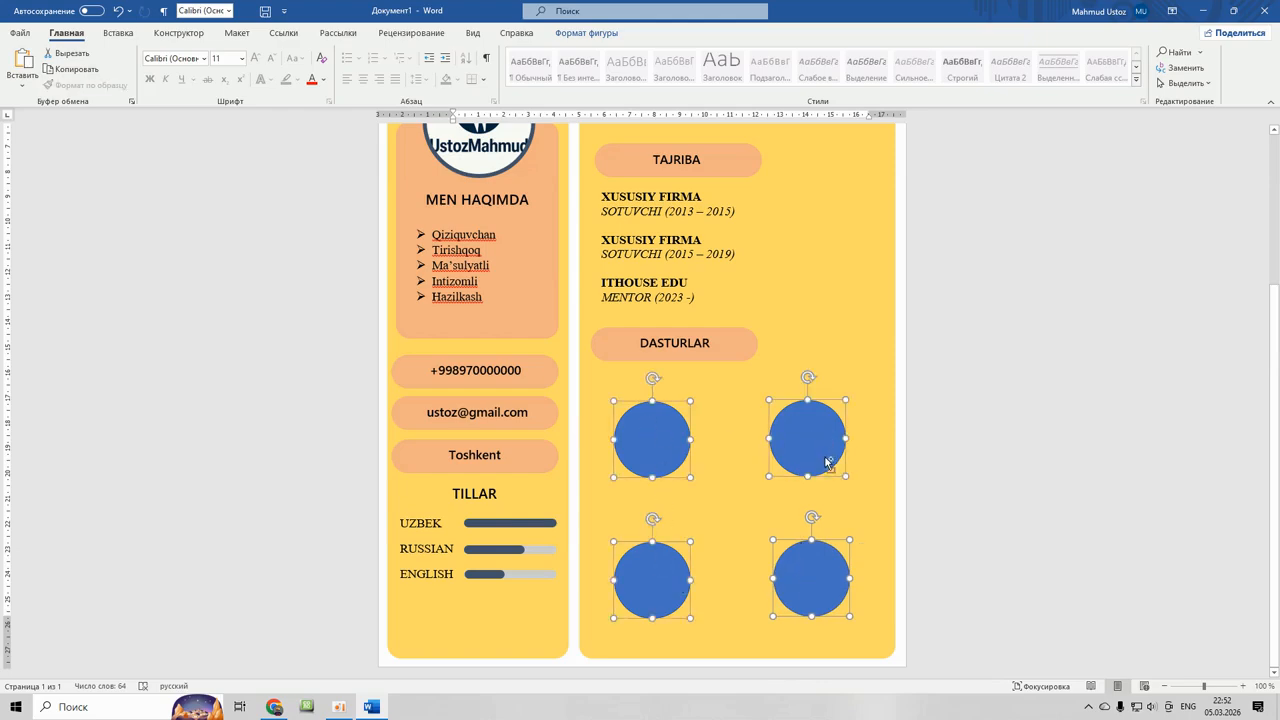
left_click(586, 33)
left_click(398, 71)
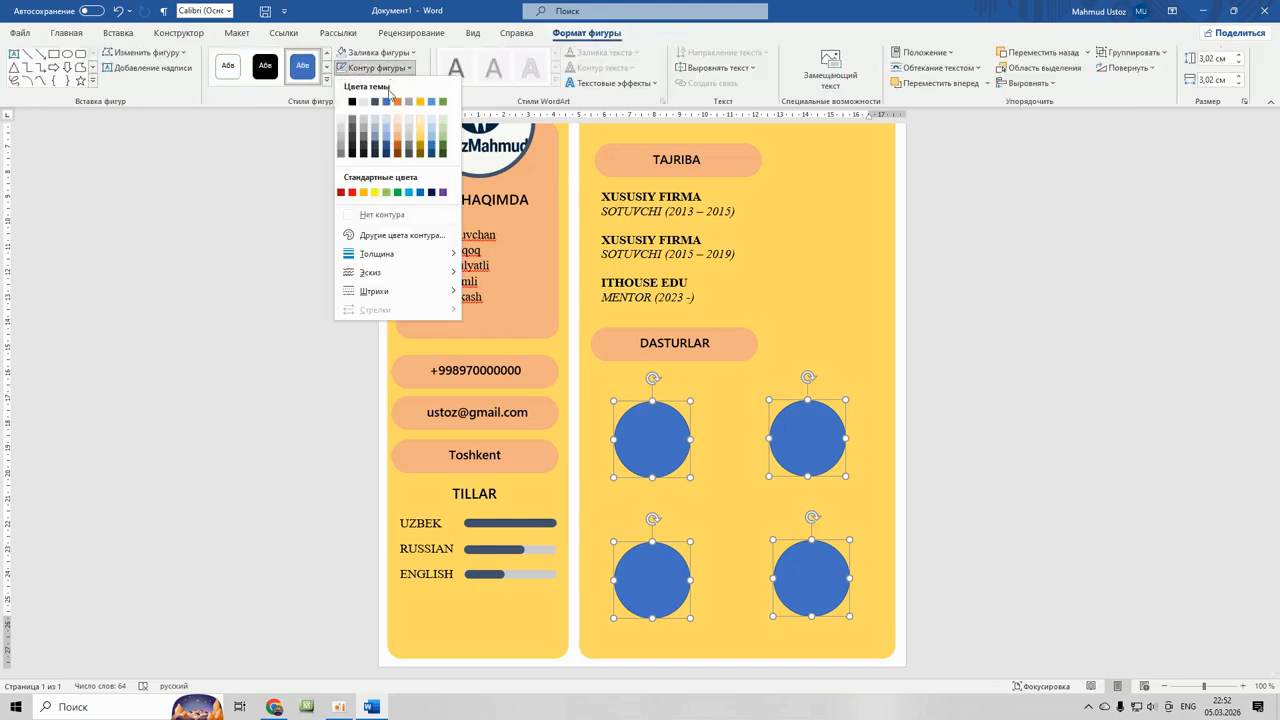
left_click(390, 215)
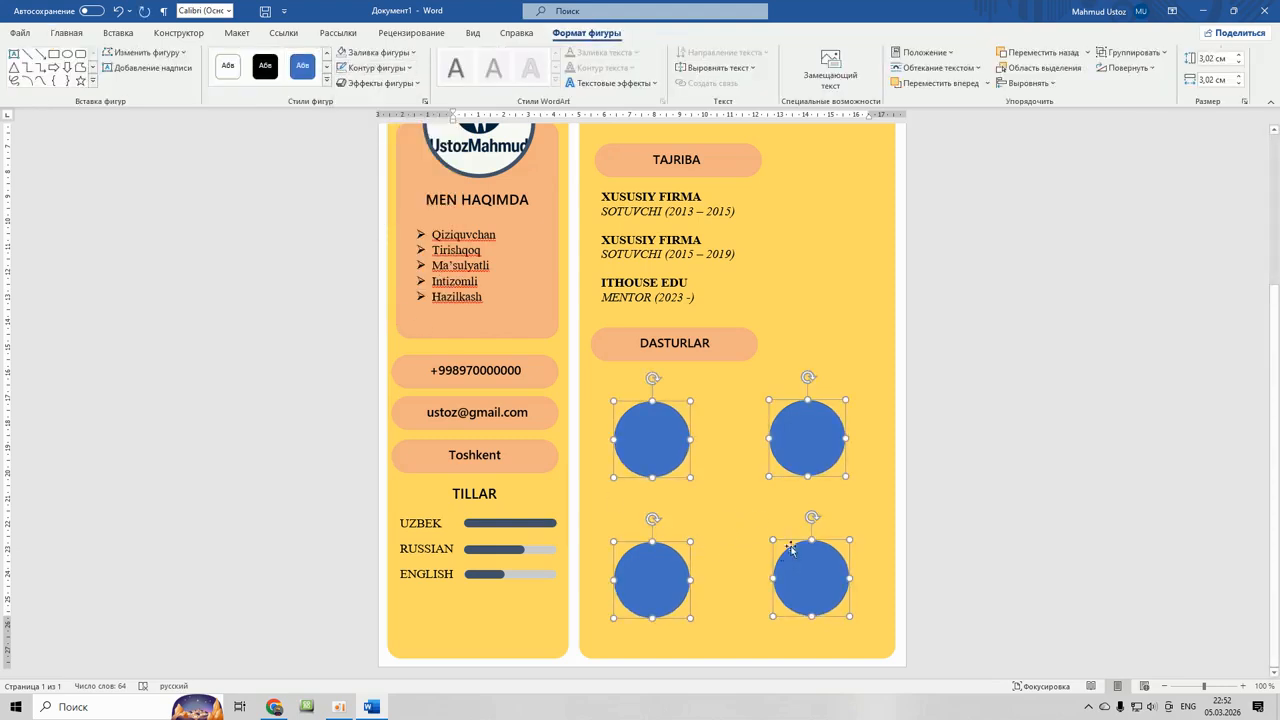
left_click(698, 513)
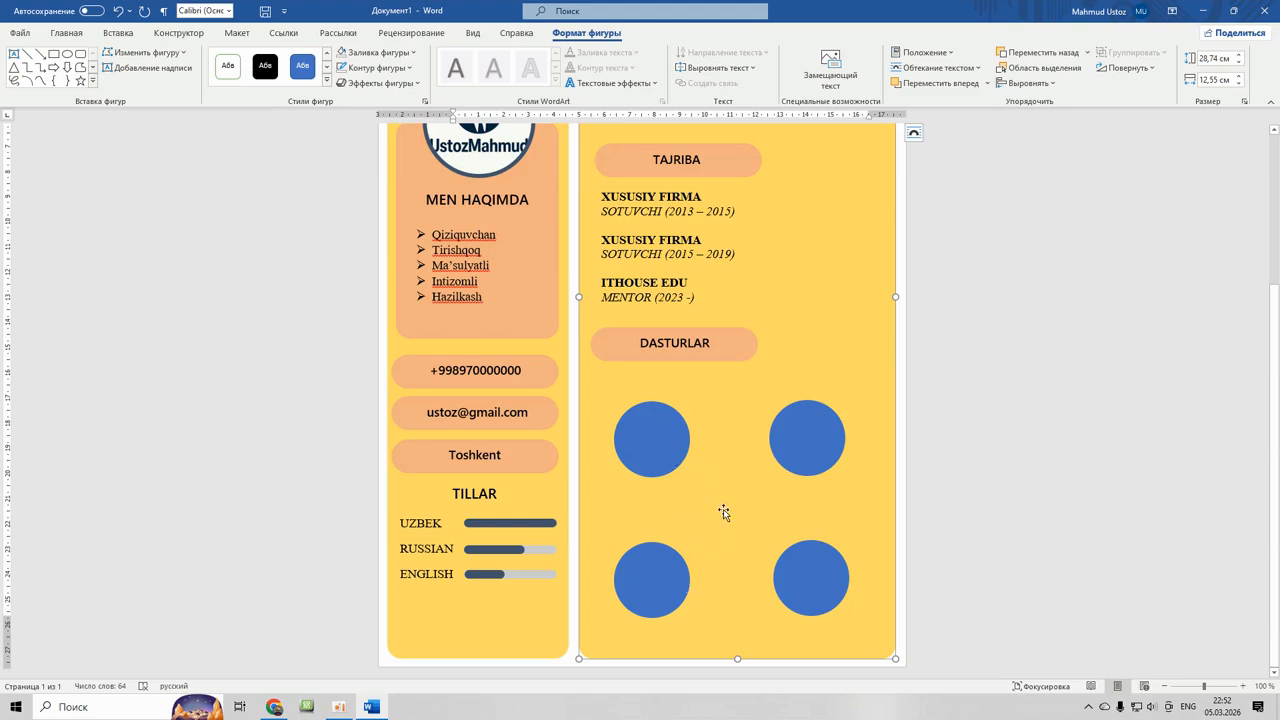
left_click(648, 441)
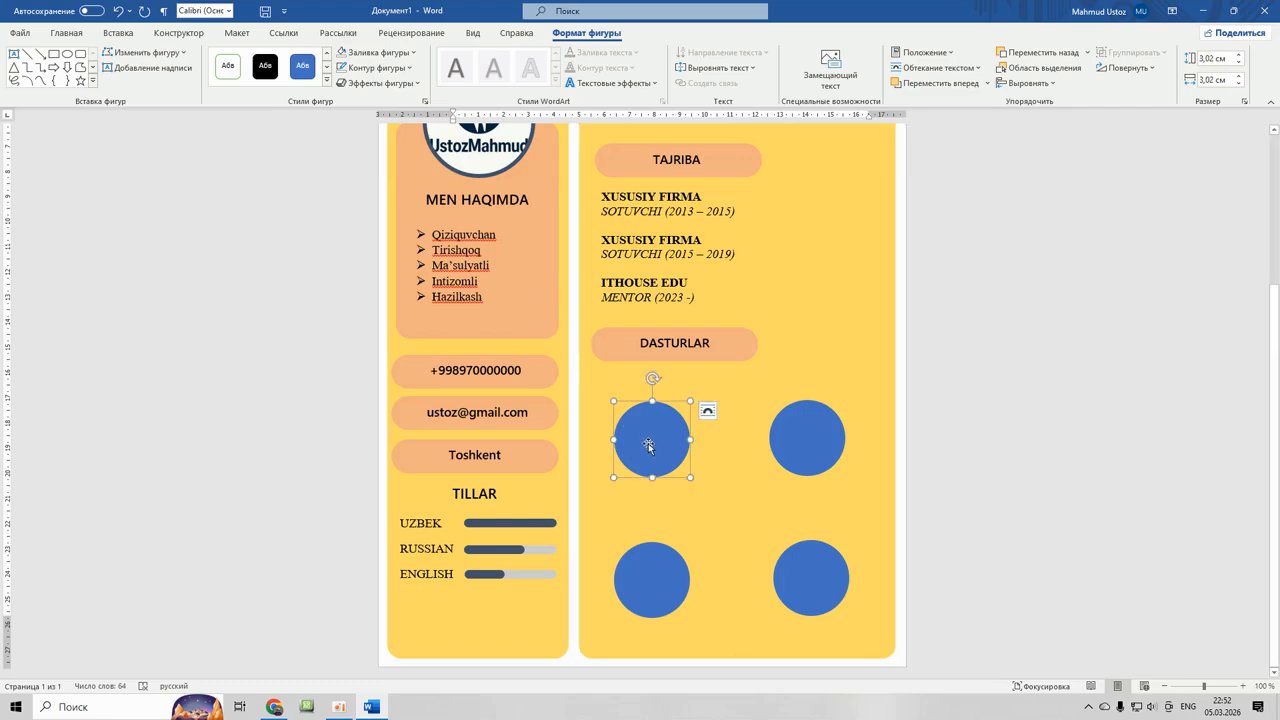
In Format Shape for the top-left circle, switch the fill to Picture or texture fill.
right_click(648, 445)
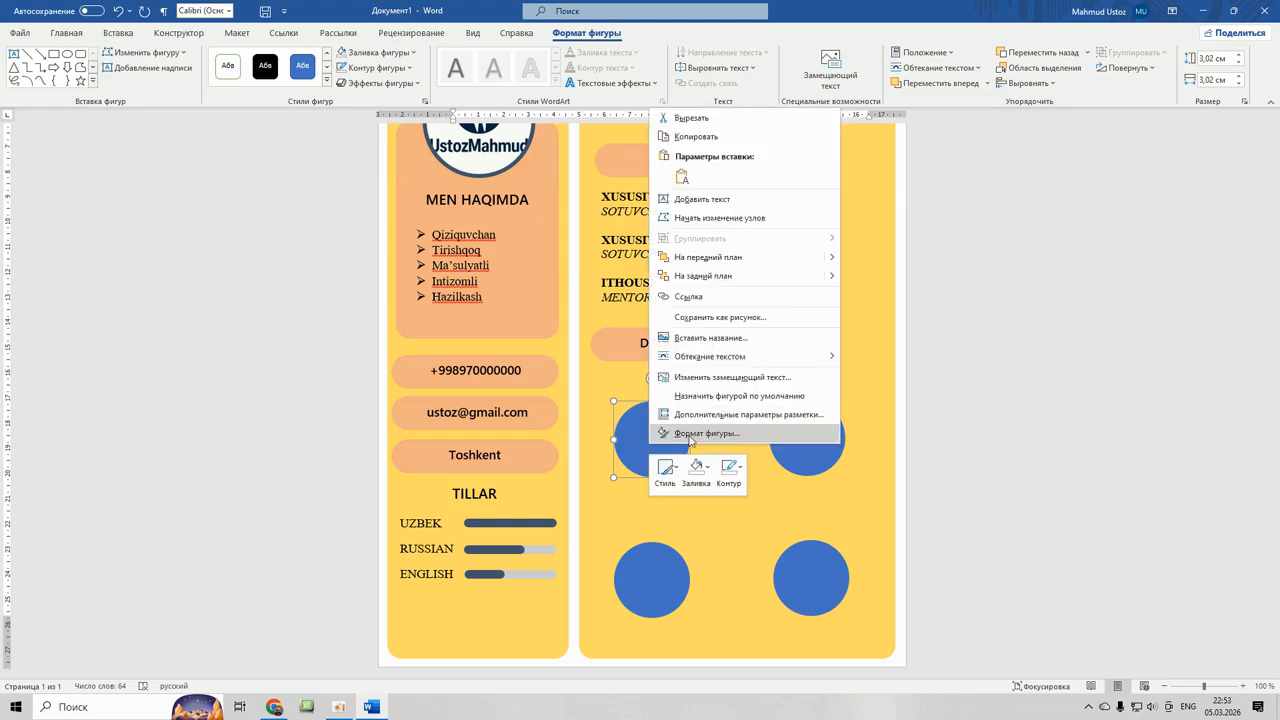
left_click(690, 436)
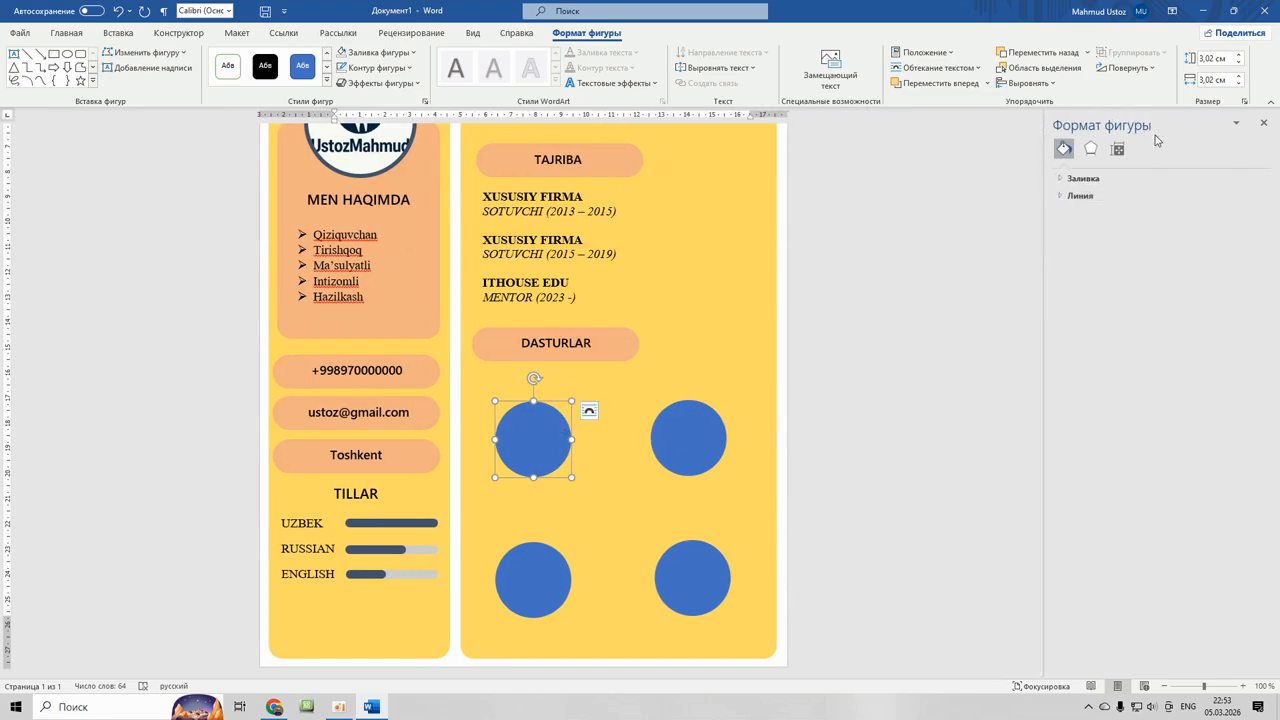
left_click(1062, 180)
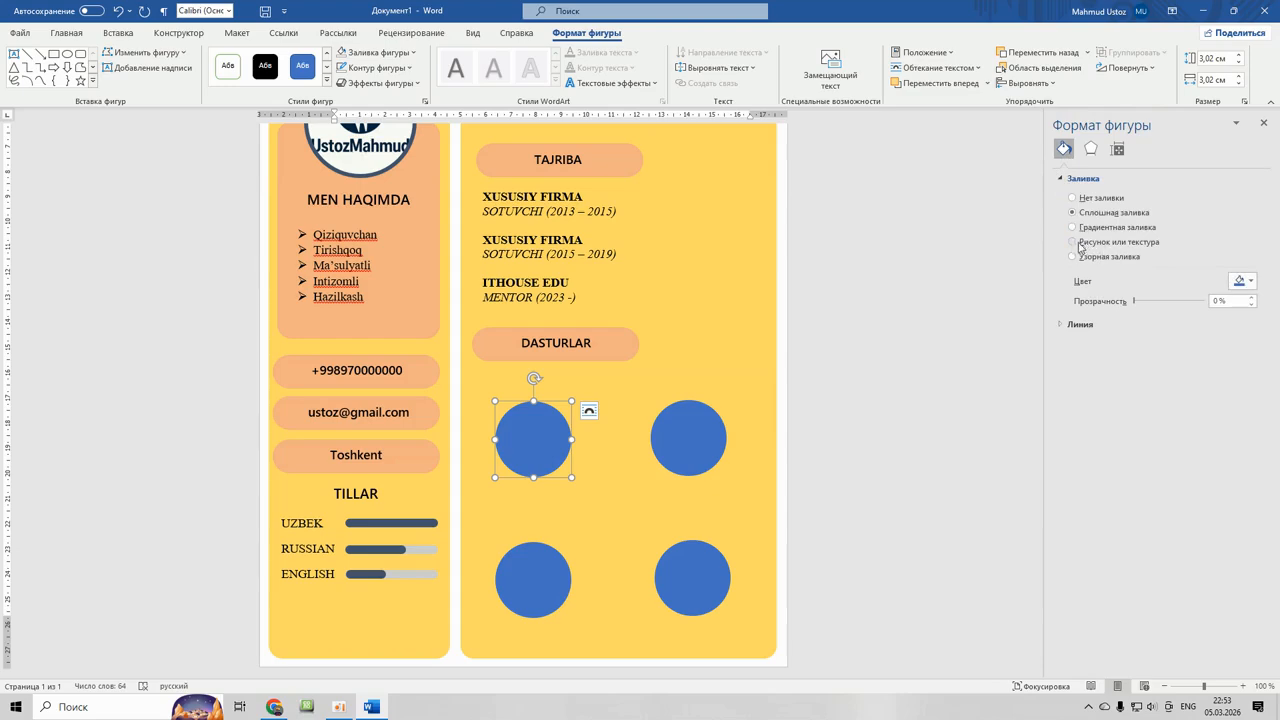
left_click(1080, 246)
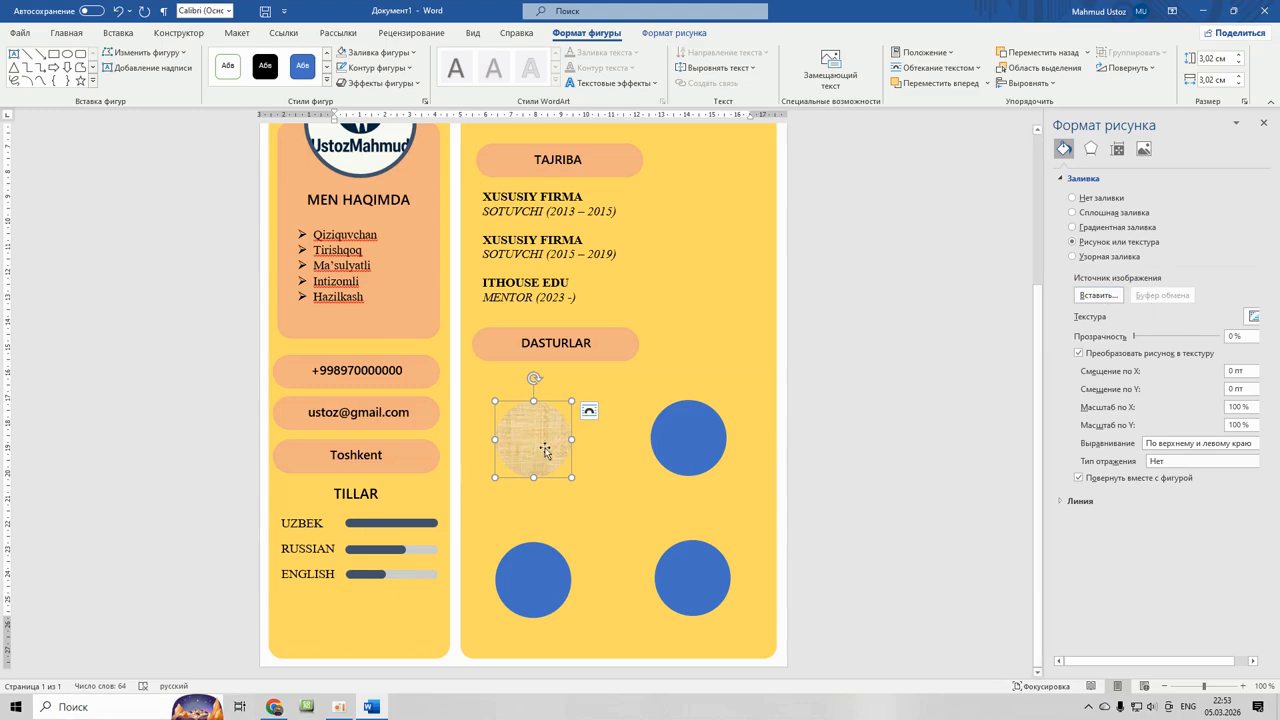
Search Google Images for "WORD LOGO" in a new Chrome tab.
mouse_move(283, 712)
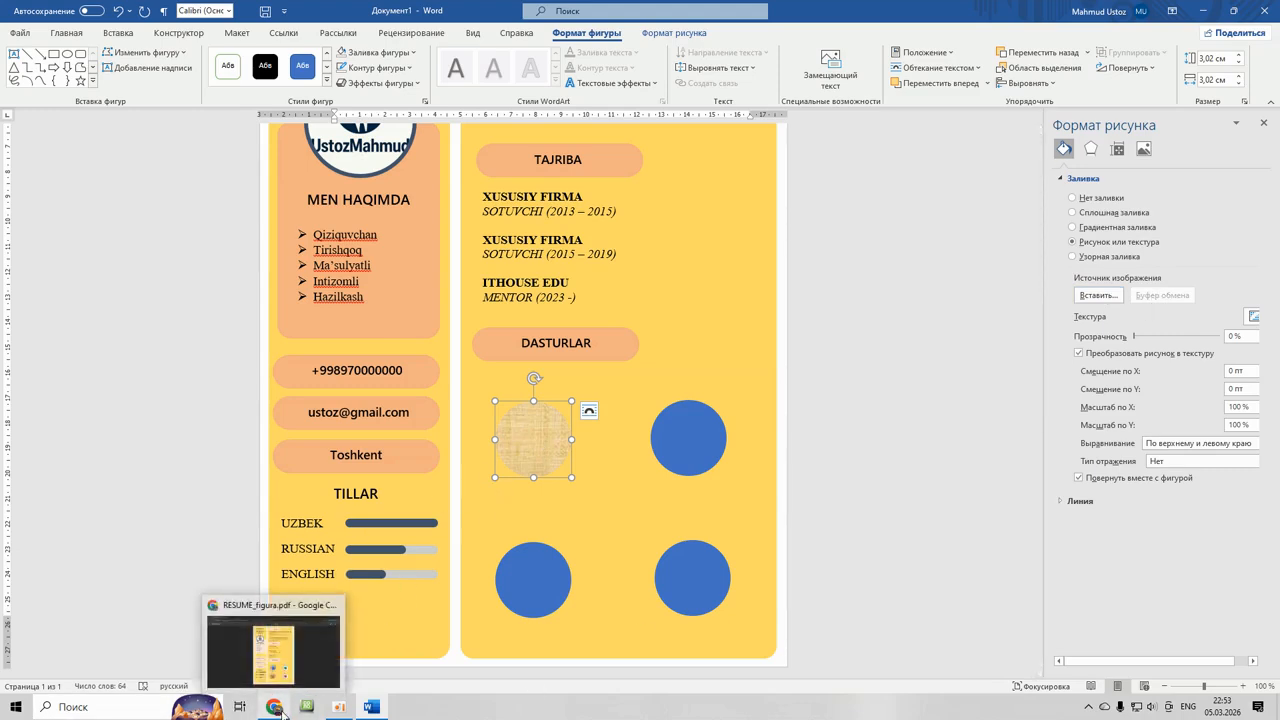
left_click(351, 625)
left_click(194, 13)
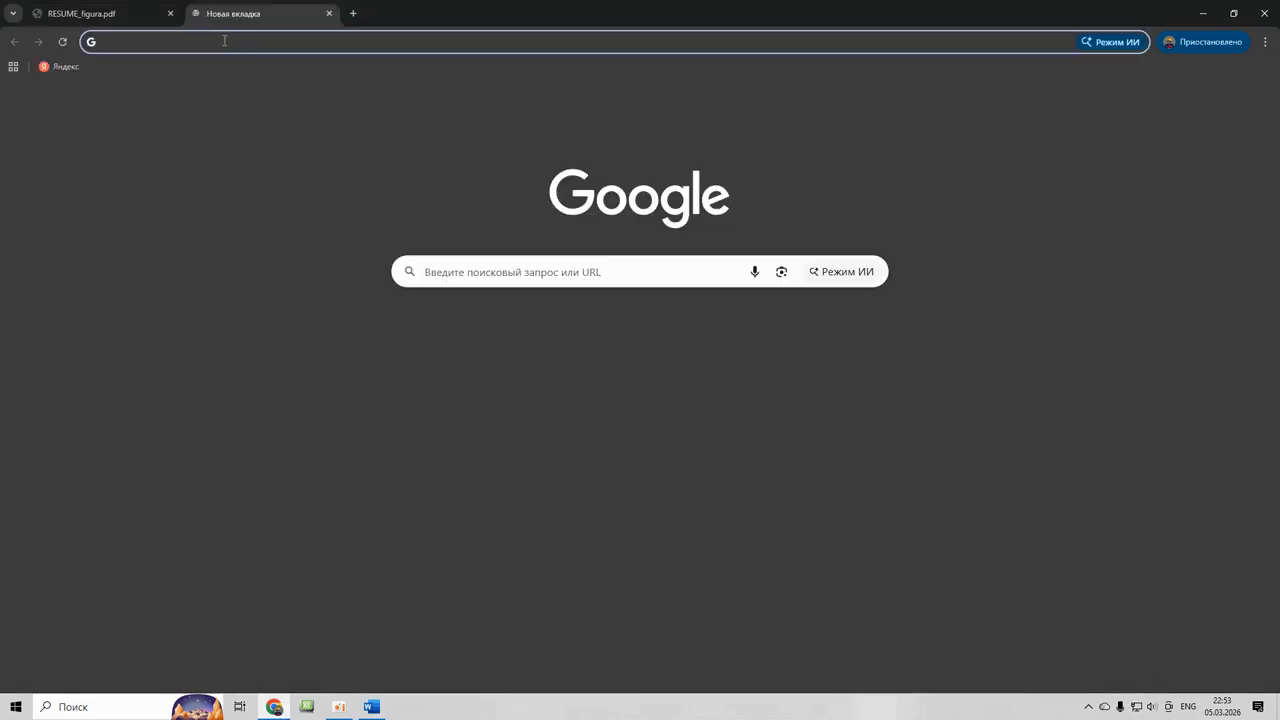
left_click(472, 271)
type("WORD")
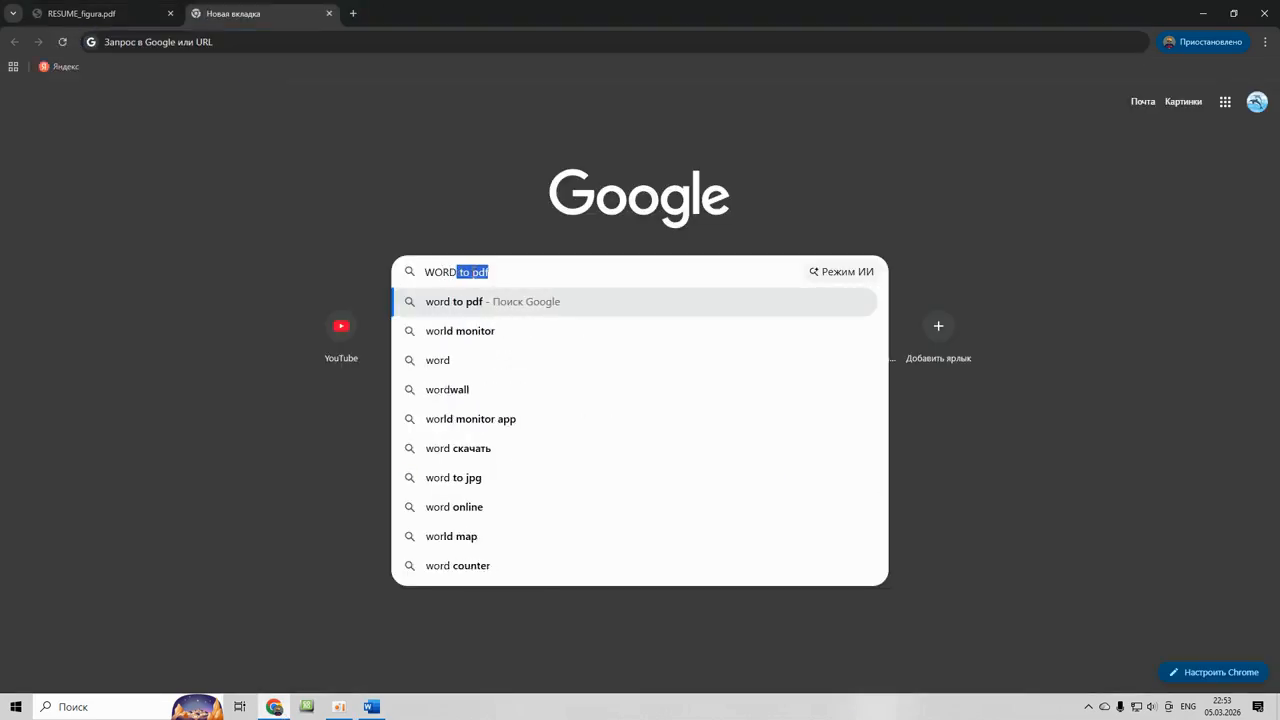
key("BackSpace")
type("LOGO")
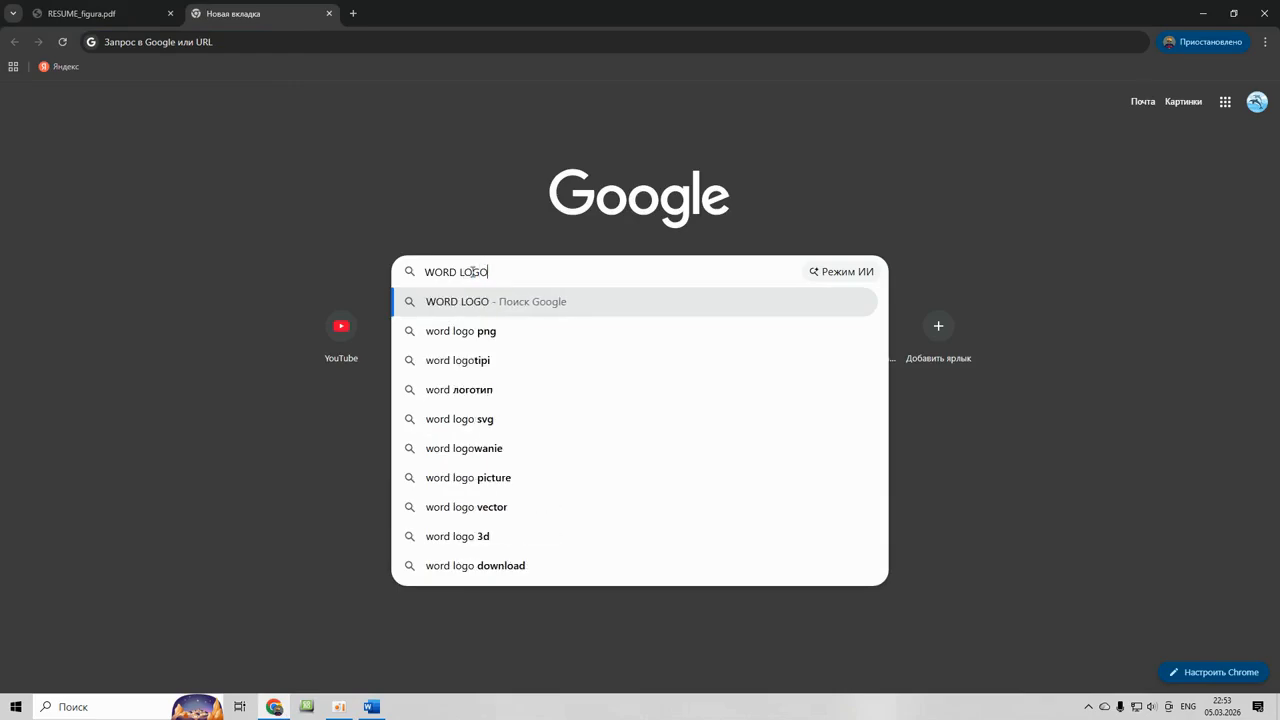
key("Return")
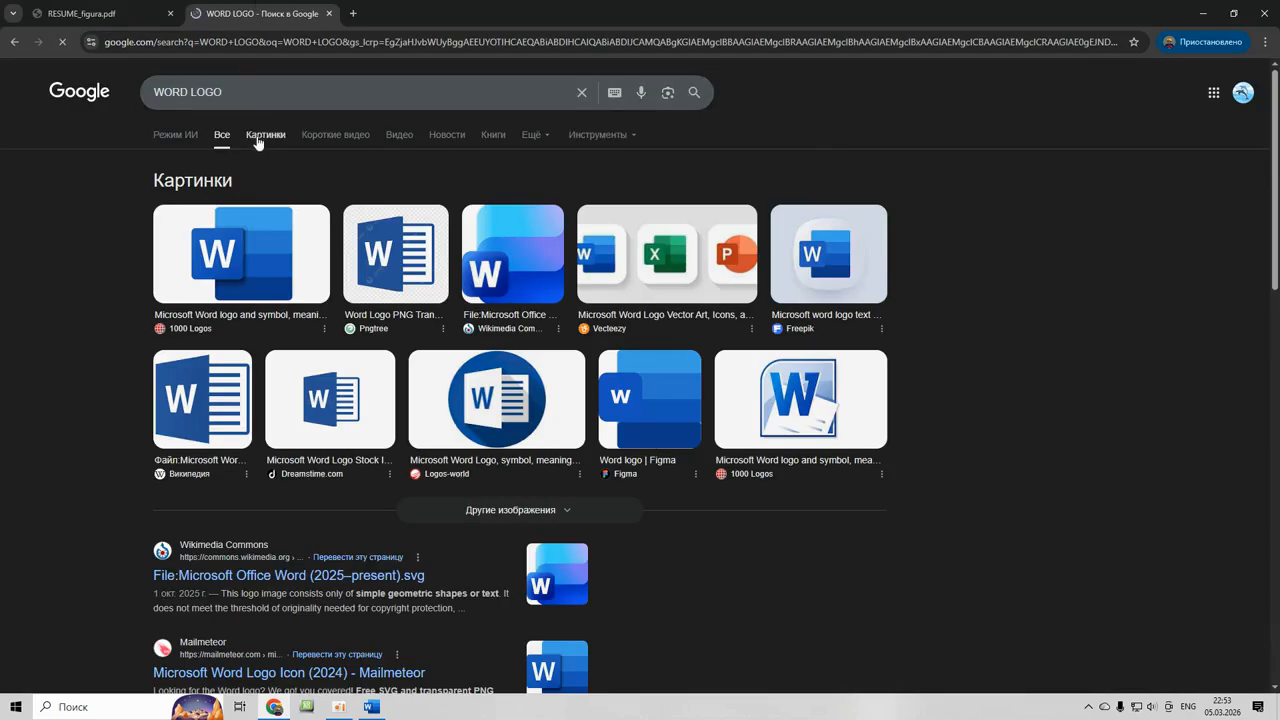
left_click(265, 141)
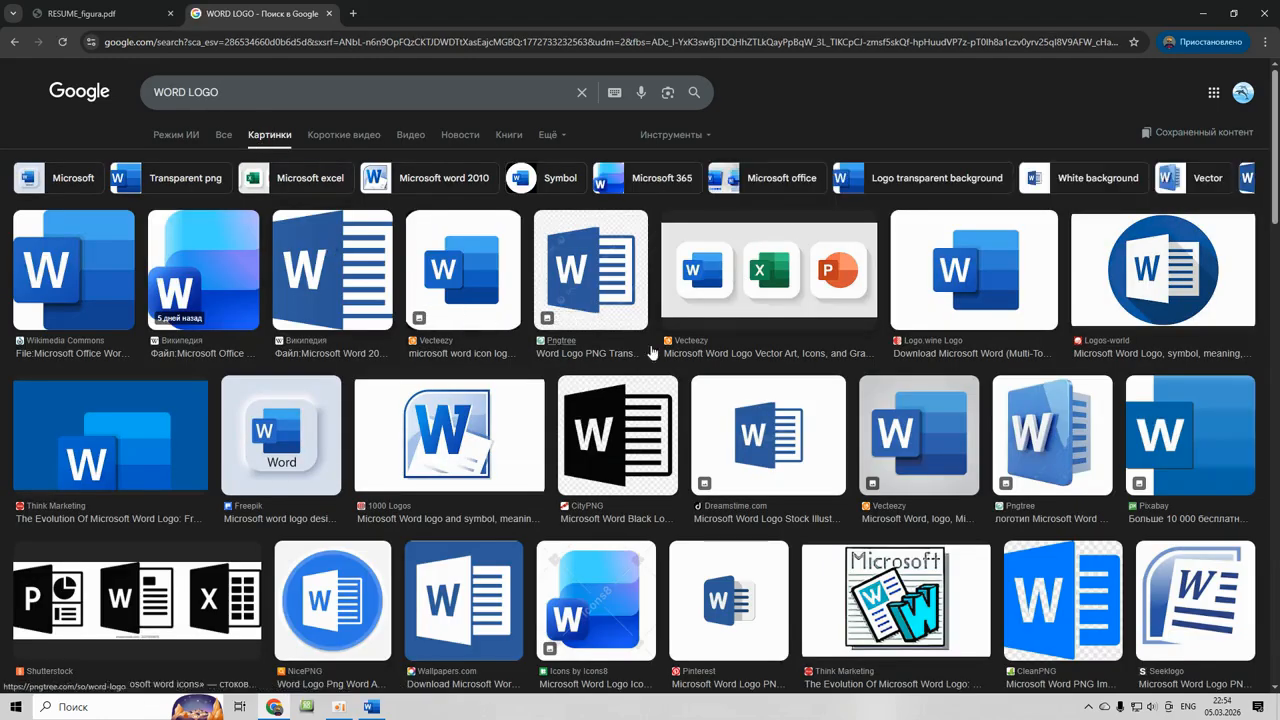
scroll(633, 365, "down", 3)
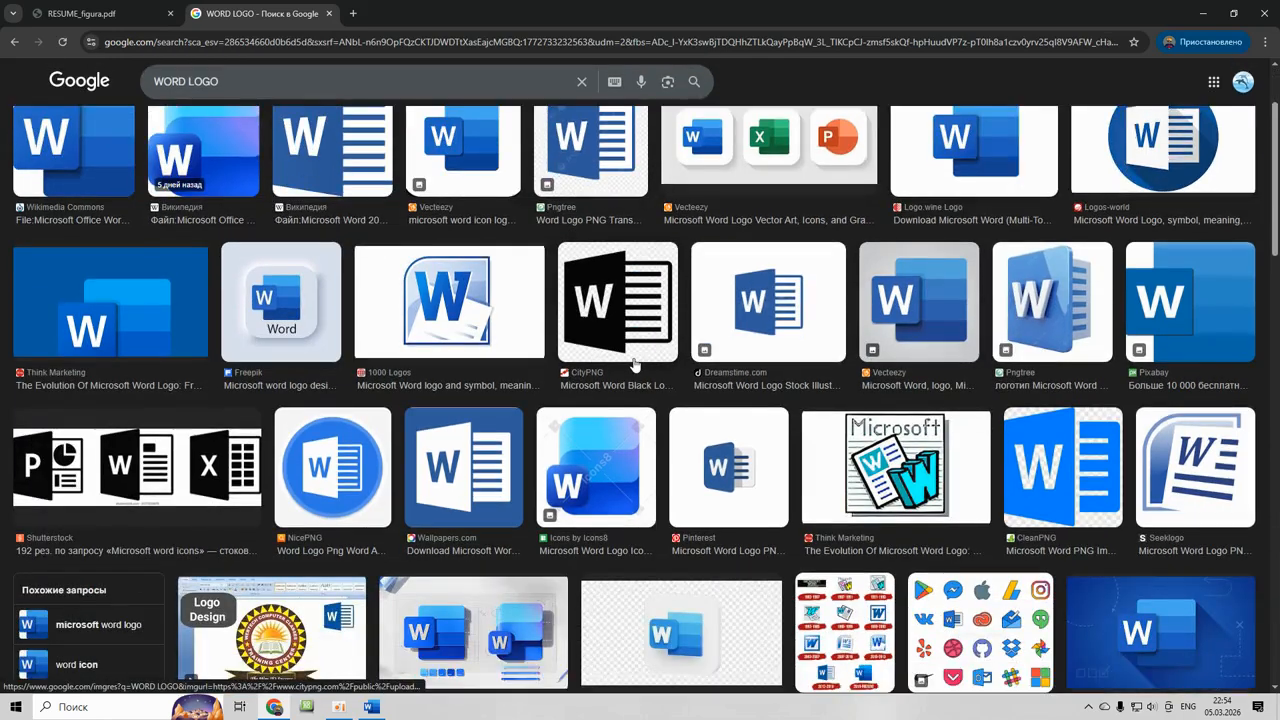
scroll(917, 415, "up", 3)
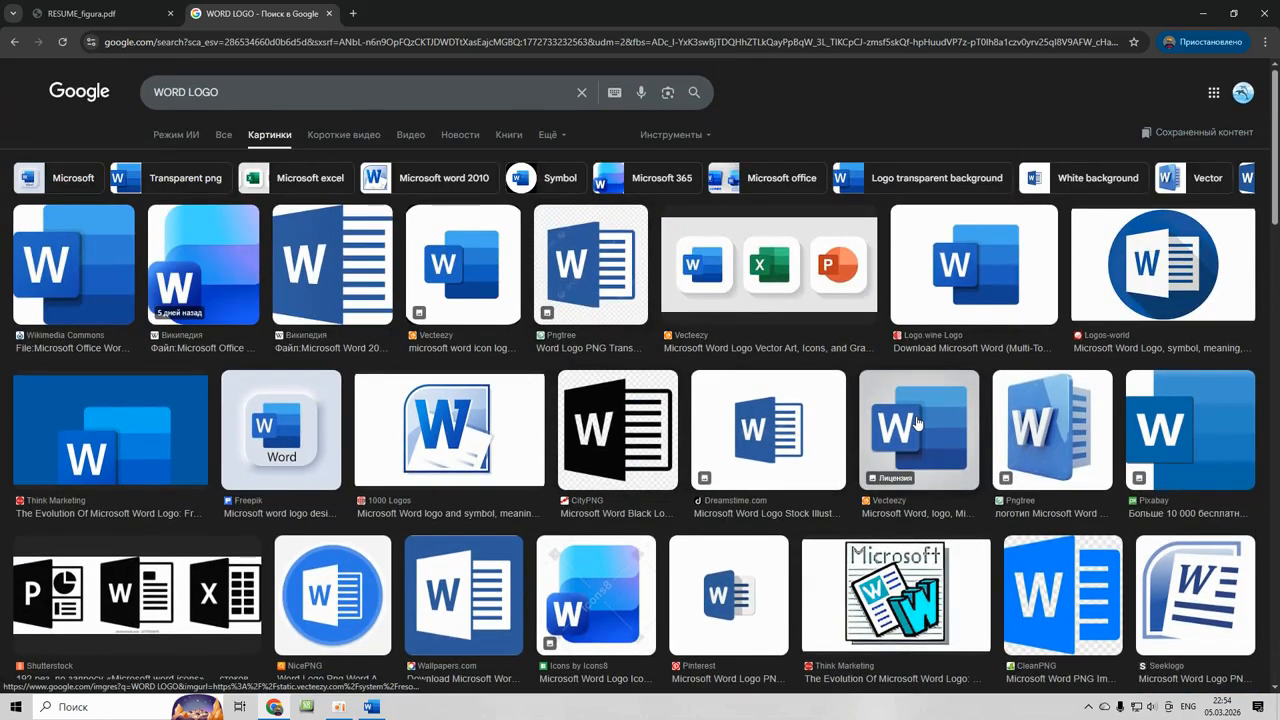
Copy the blue Word logo image from the preview and return to Word.
left_click(916, 422)
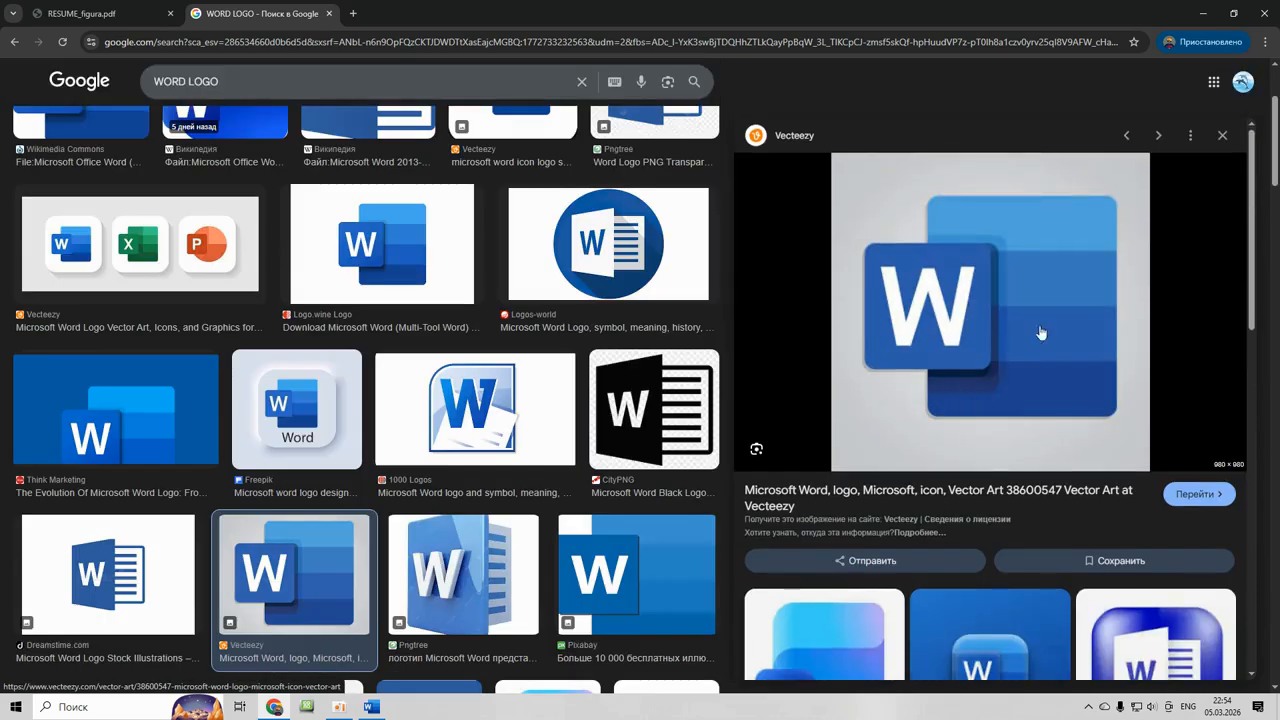
right_click(975, 270)
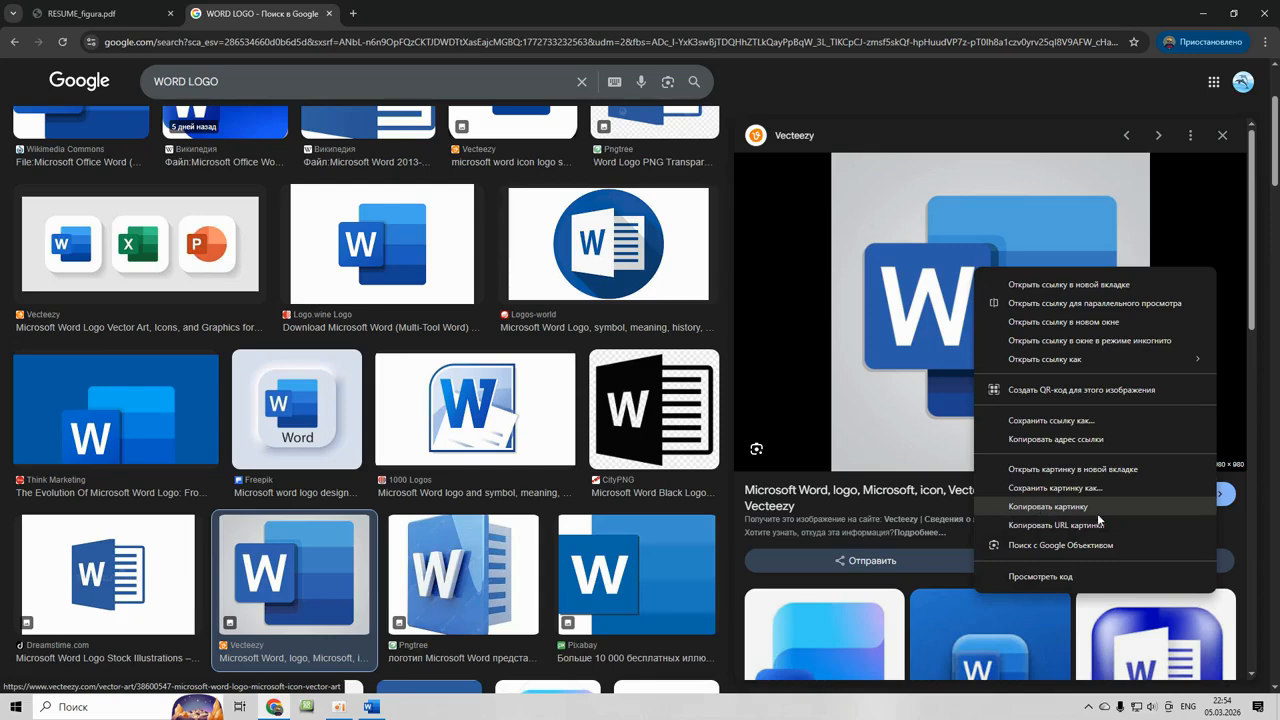
left_click(1039, 505)
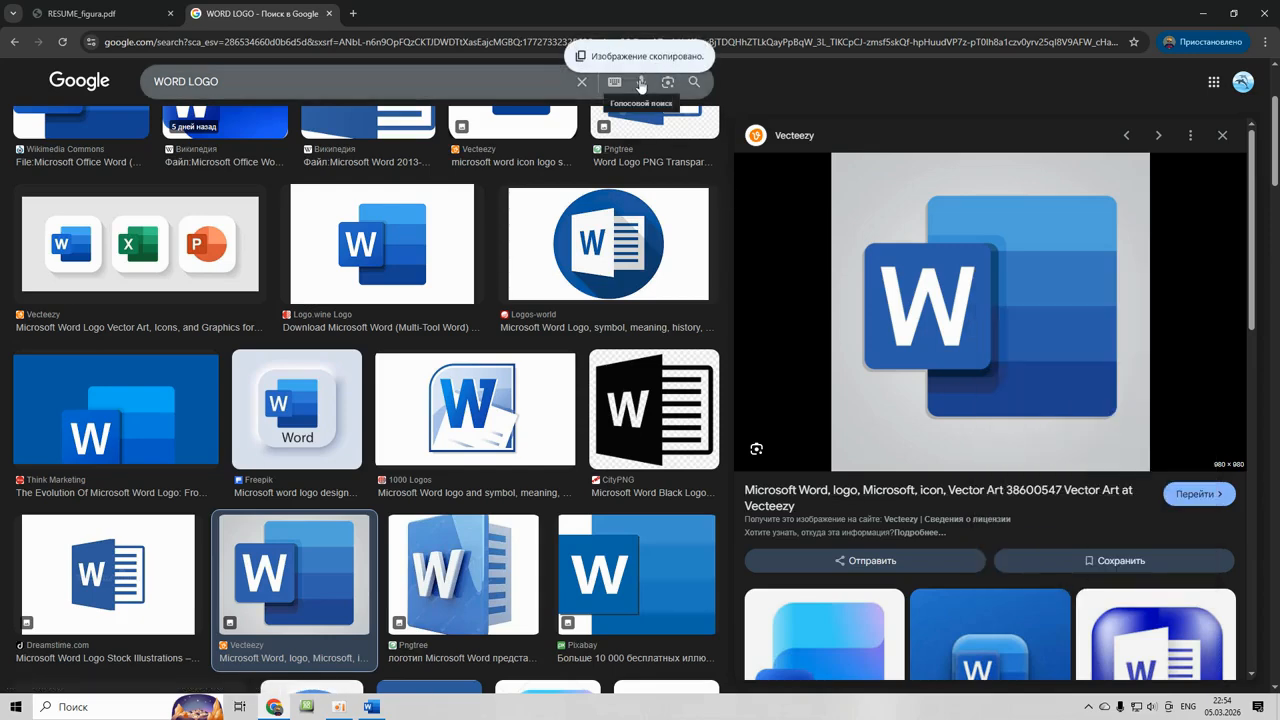
left_click(378, 707)
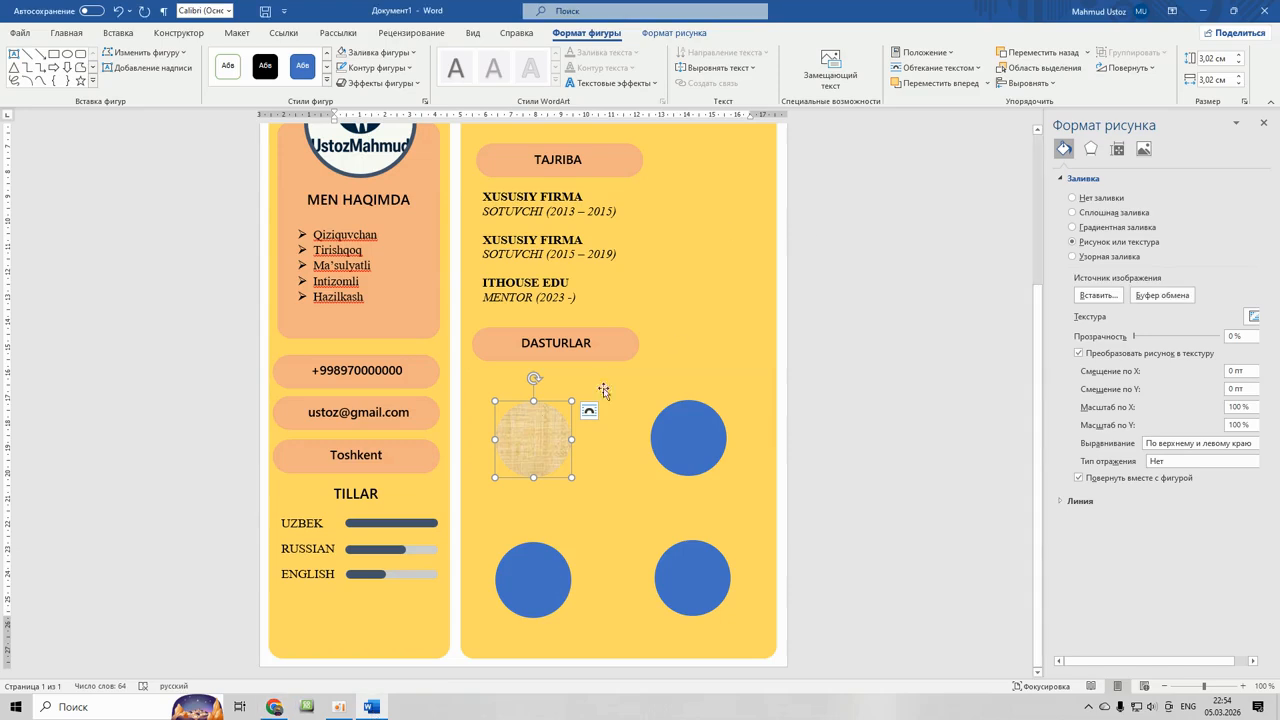
Use the clipboard Word logo as the top-left circle's picture fill.
left_click(1162, 296)
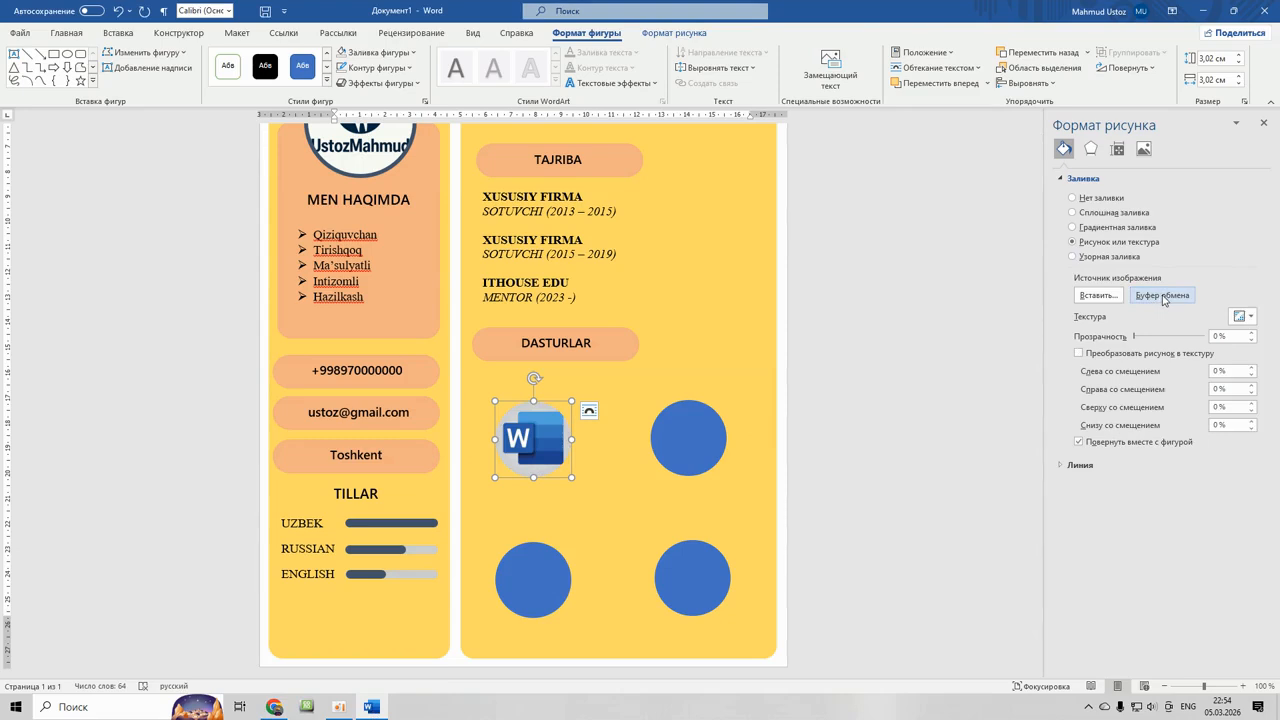
left_click(691, 451)
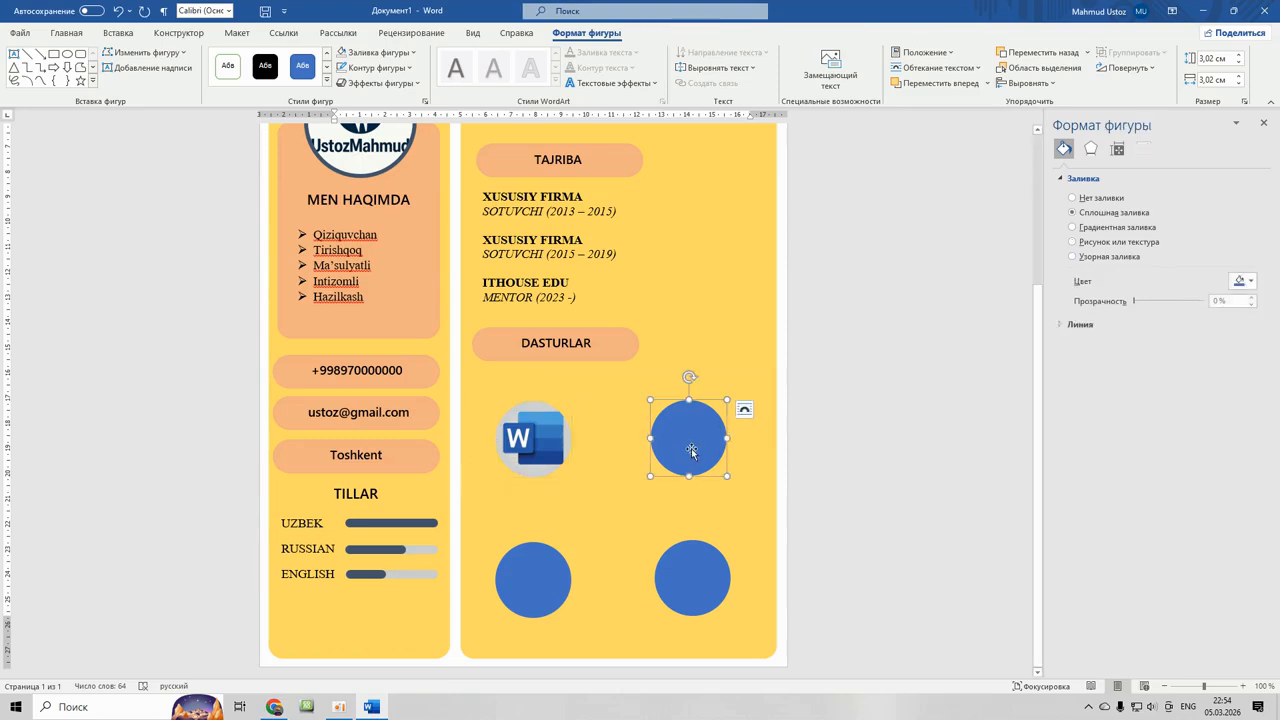
Search Chrome images for EXCEL LOGO and copy the Pngtree Excel logo.
left_click(274, 707)
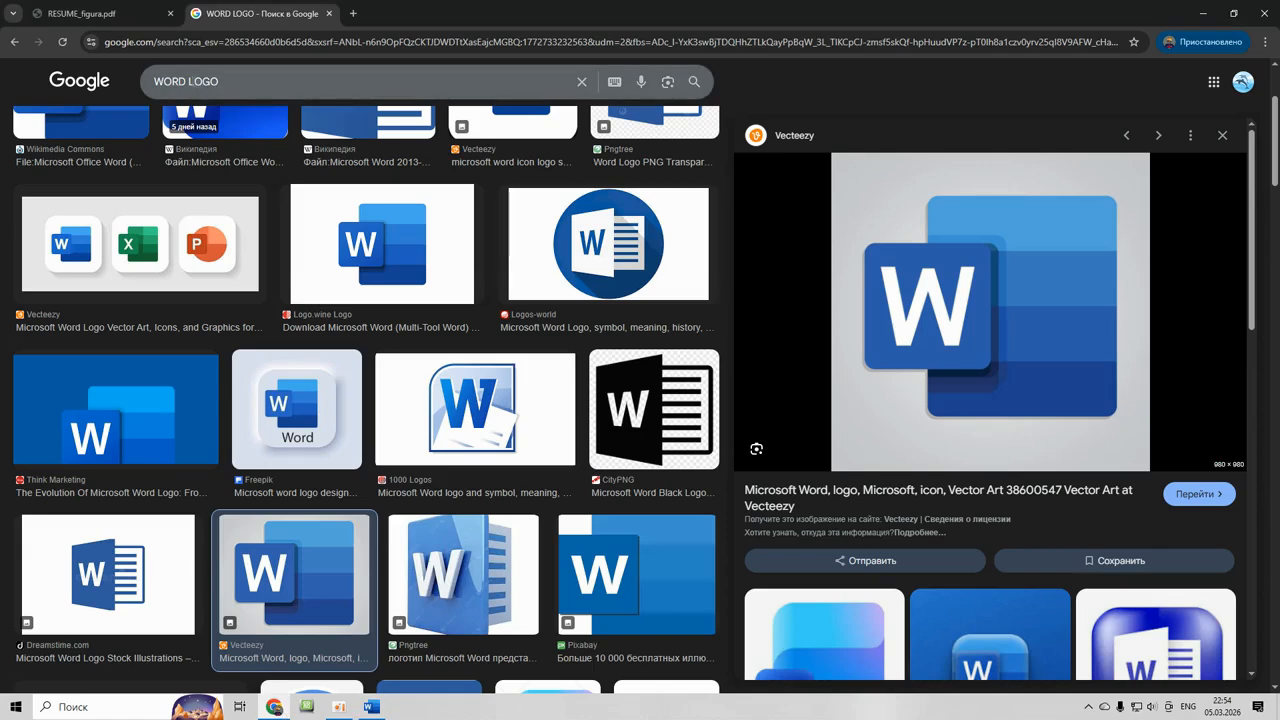
double_click(185, 81)
type("EXCEL")
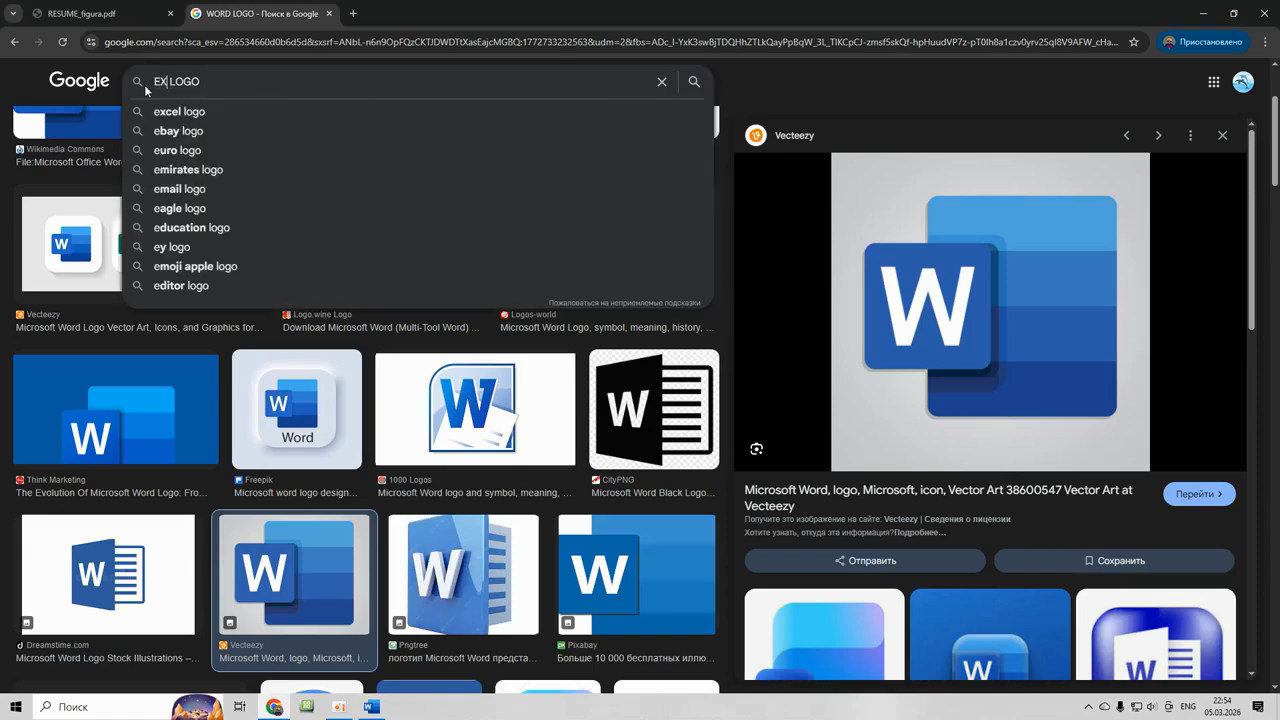
key("Return")
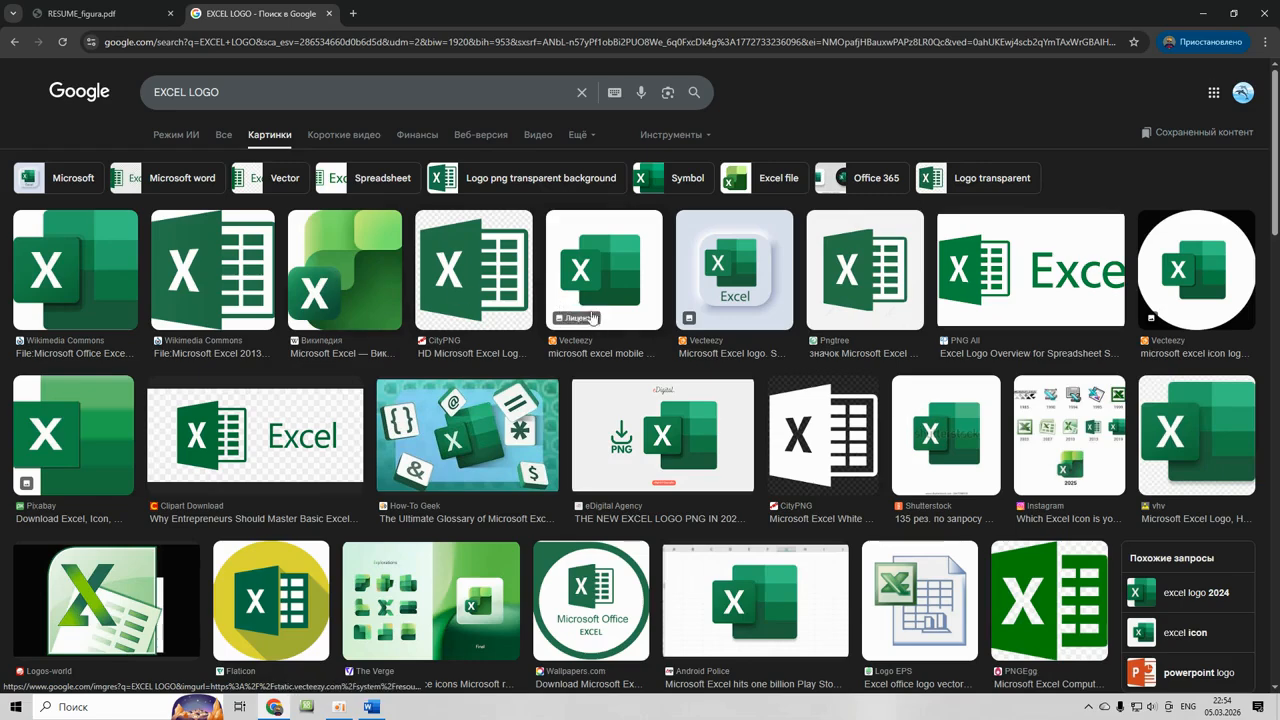
left_click(868, 278)
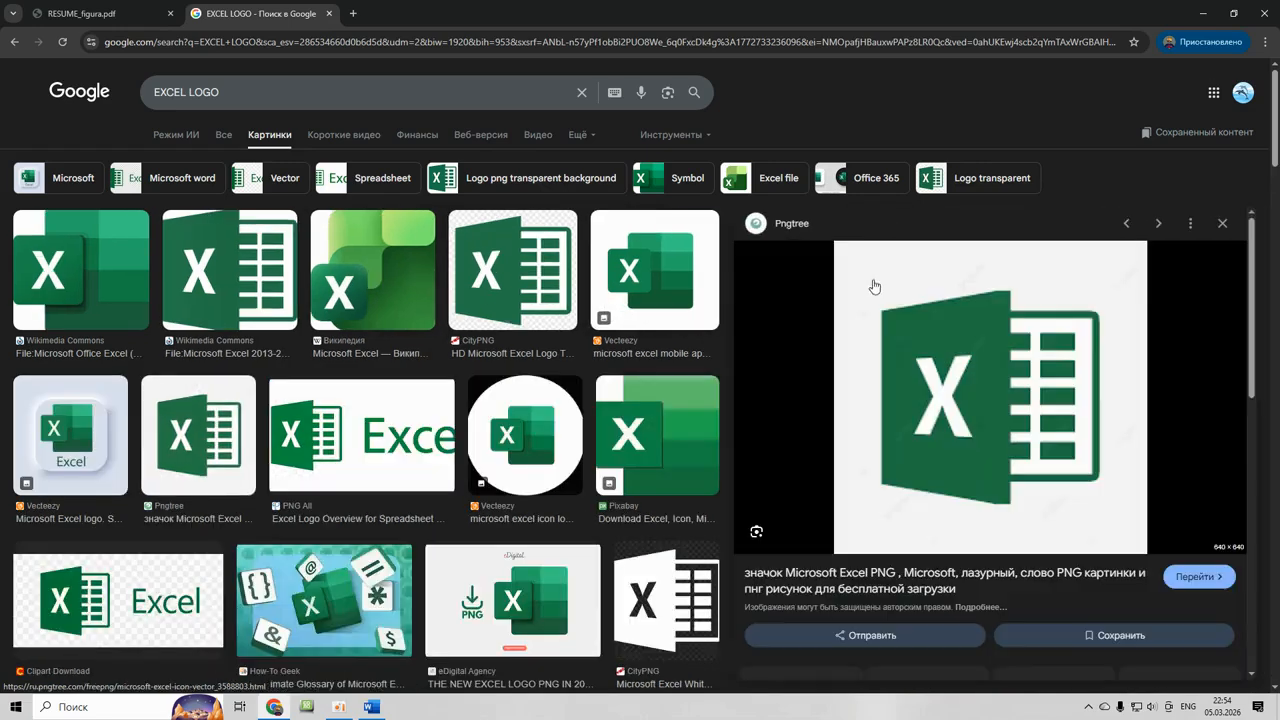
right_click(984, 375)
left_click(1034, 297)
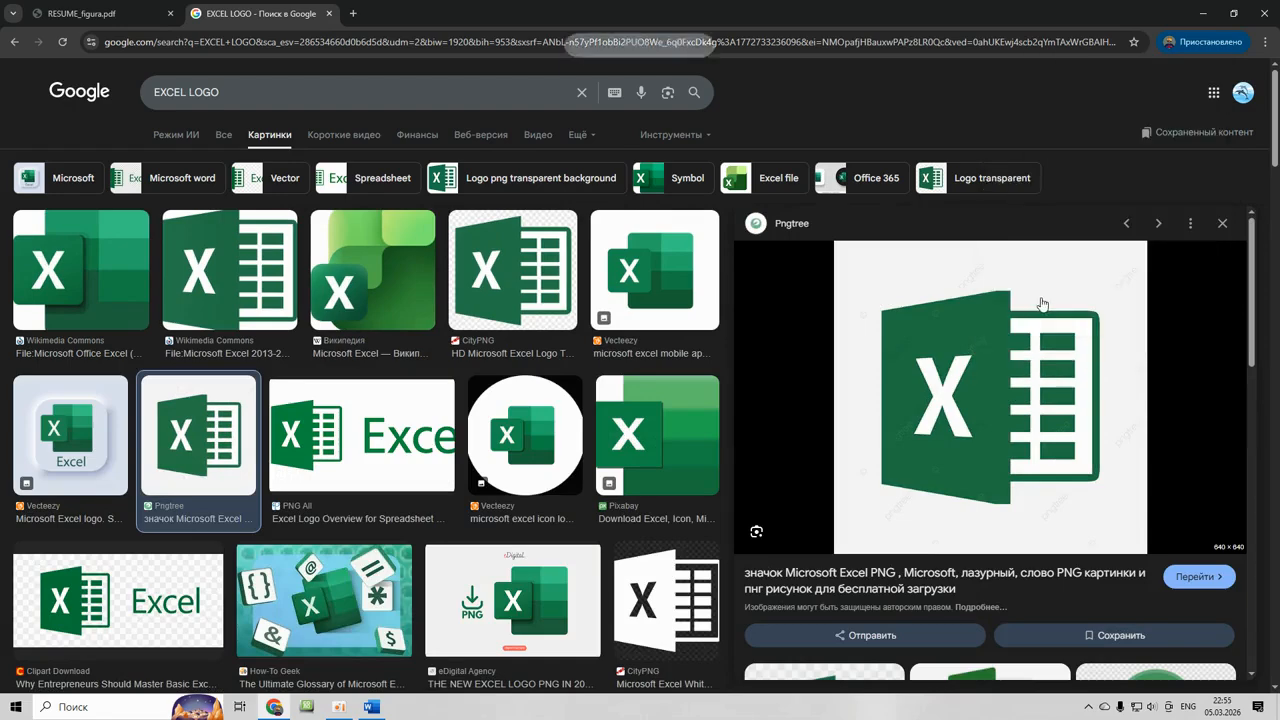
Fill the upper-right DASTURLAR circle with the copied Excel logo, then select the lower-left circle.
left_click(371, 707)
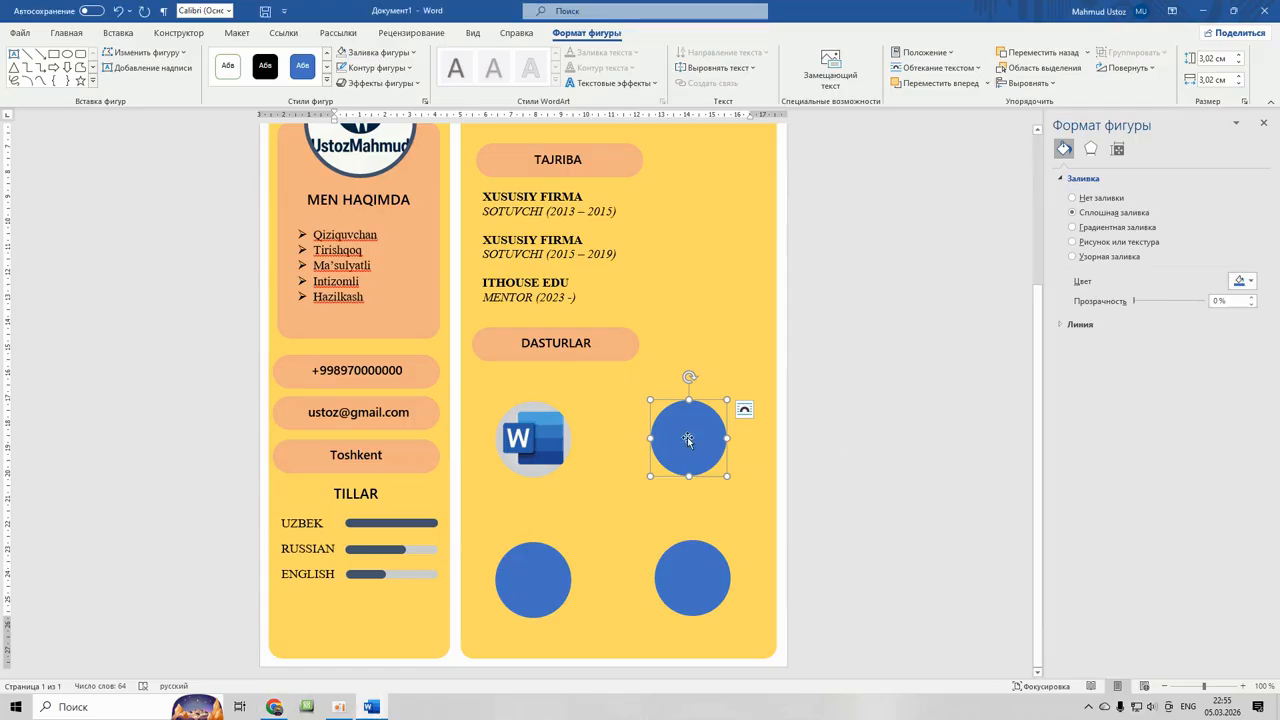
left_click(1109, 243)
left_click(1170, 296)
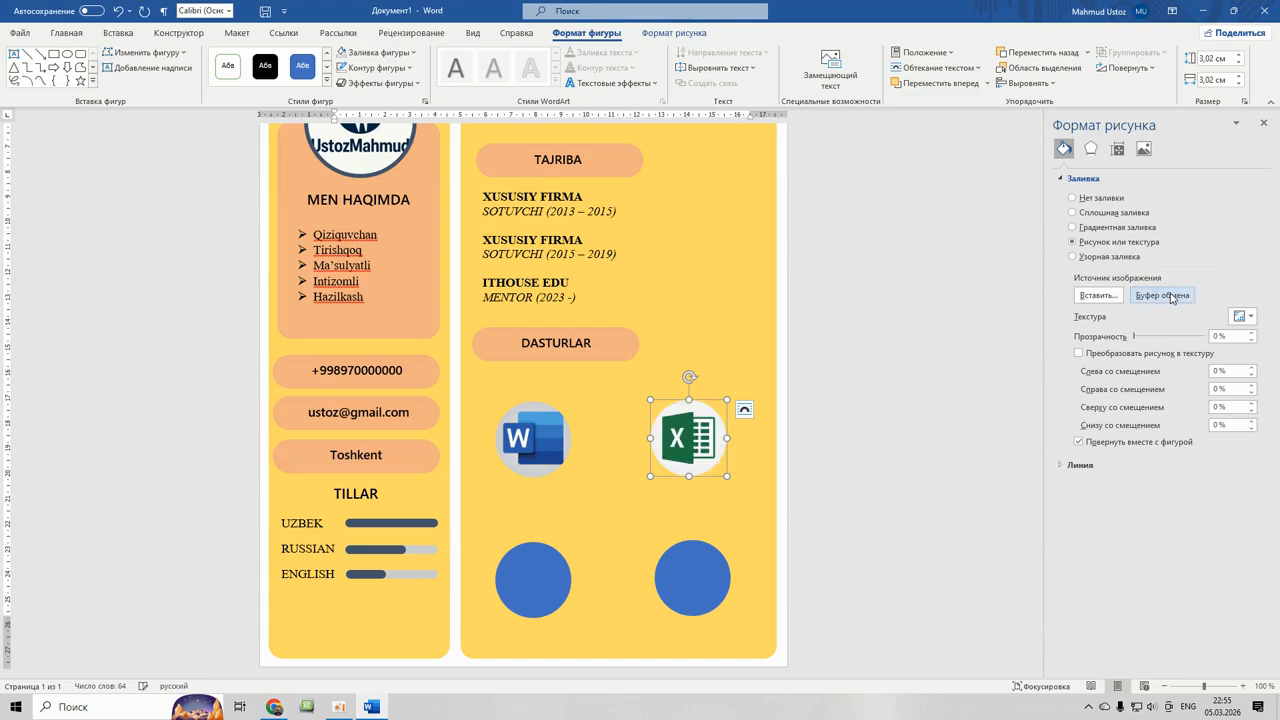
left_click(547, 592)
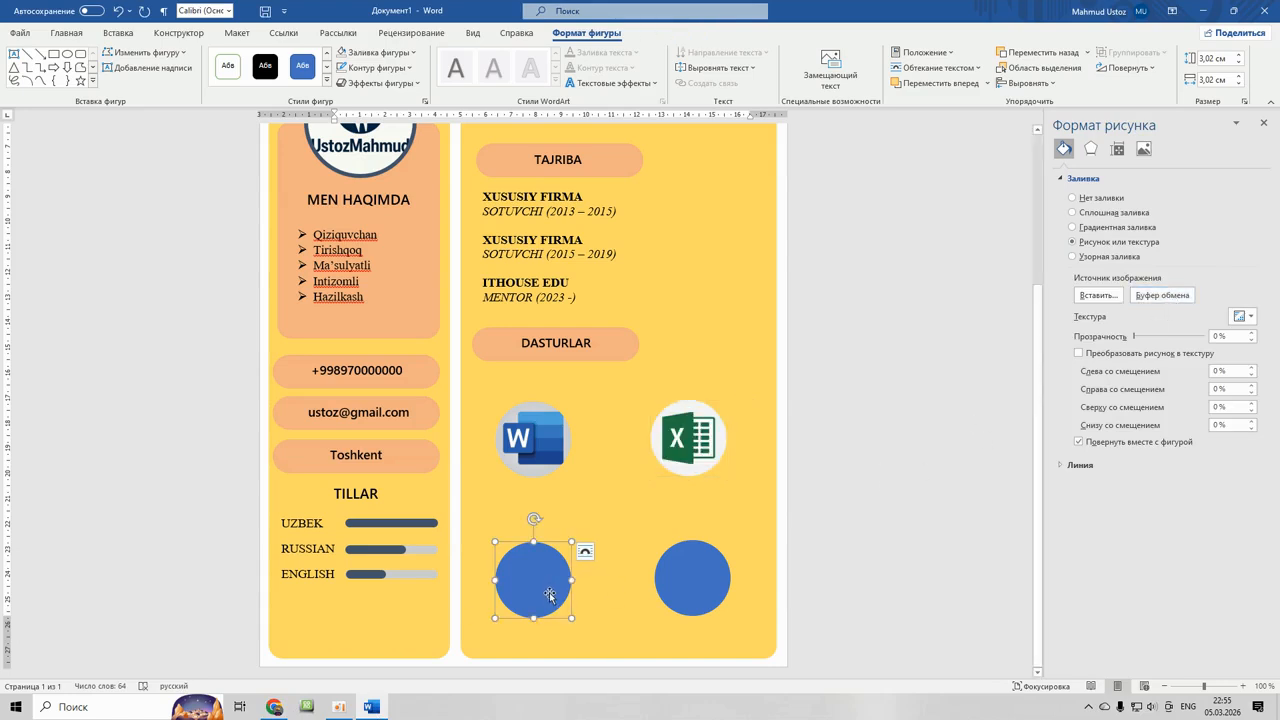
Search Chrome images for POWERPOINT LOGO and copy the Vecteezy PowerPoint logo.
left_click(278, 707)
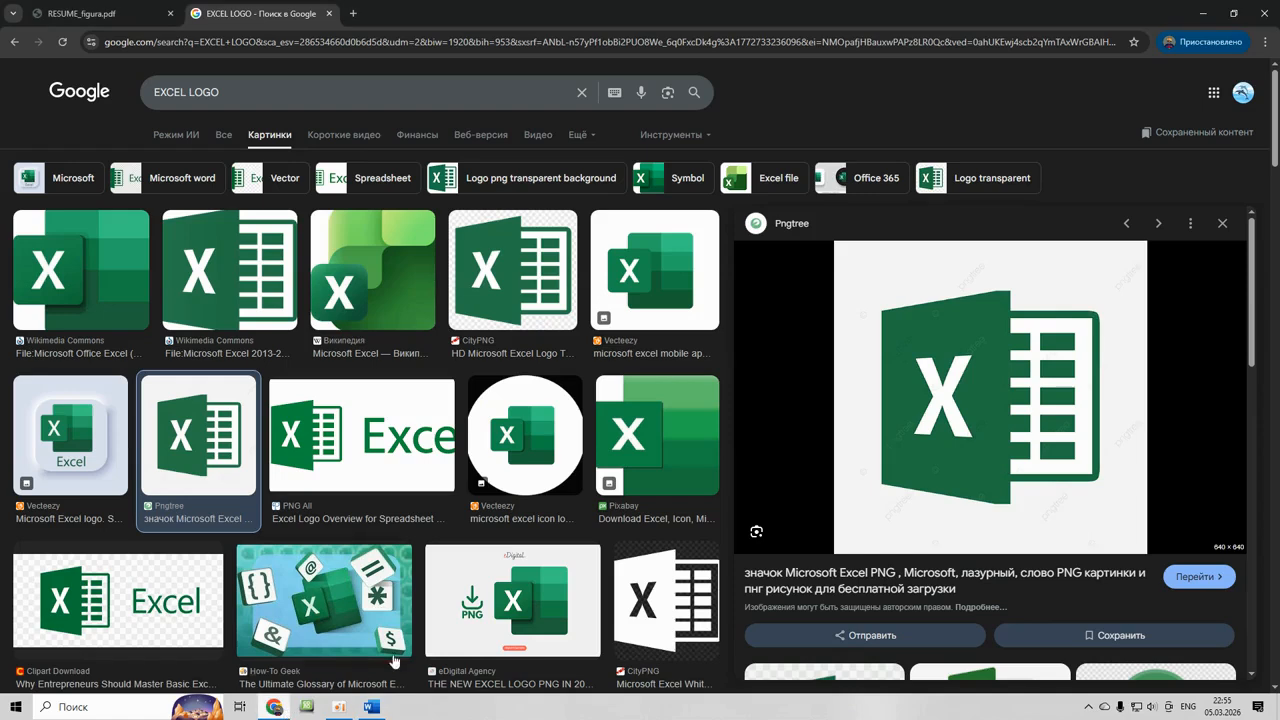
double_click(184, 92)
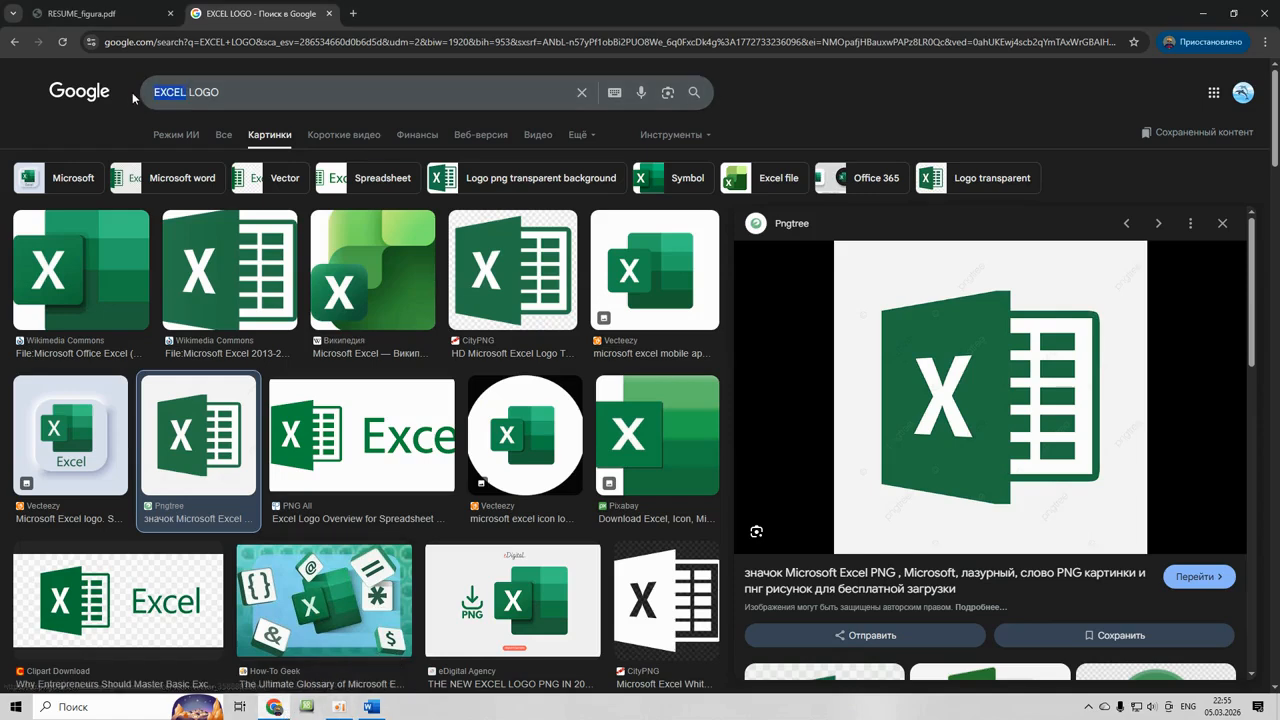
type("POWERP")
type("OINT")
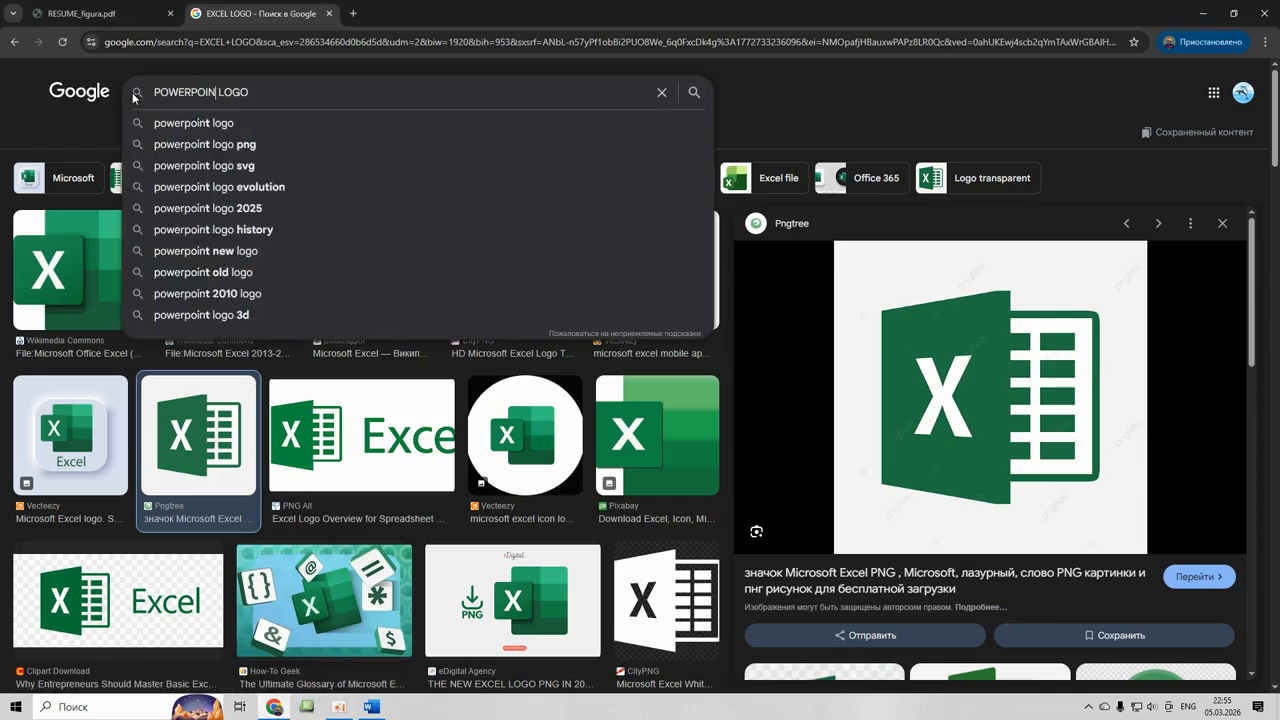
key("Return")
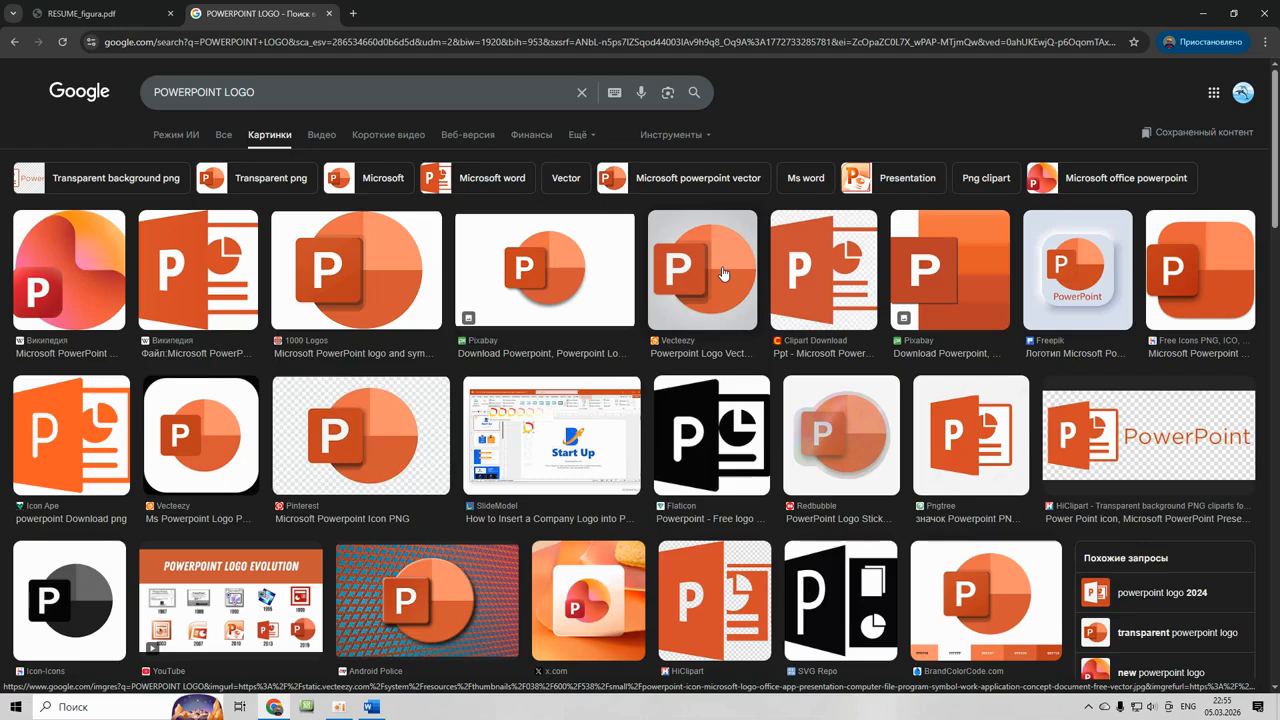
left_click(720, 266)
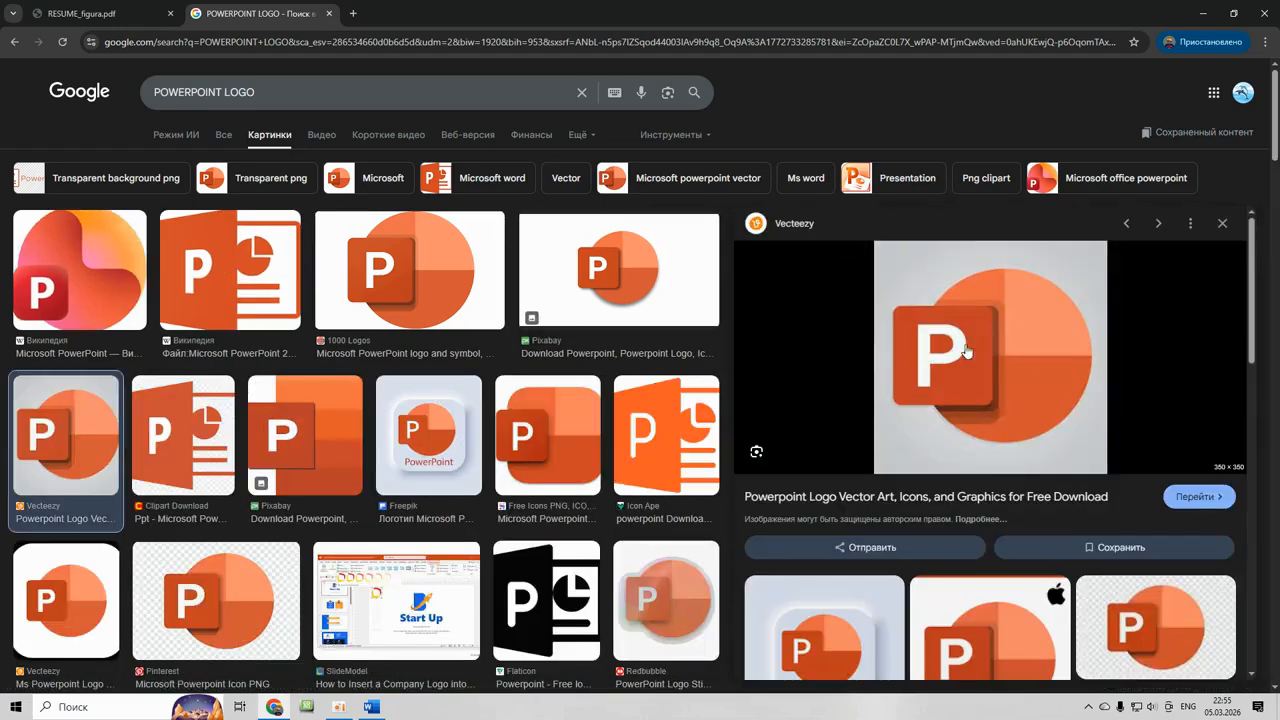
right_click(989, 342)
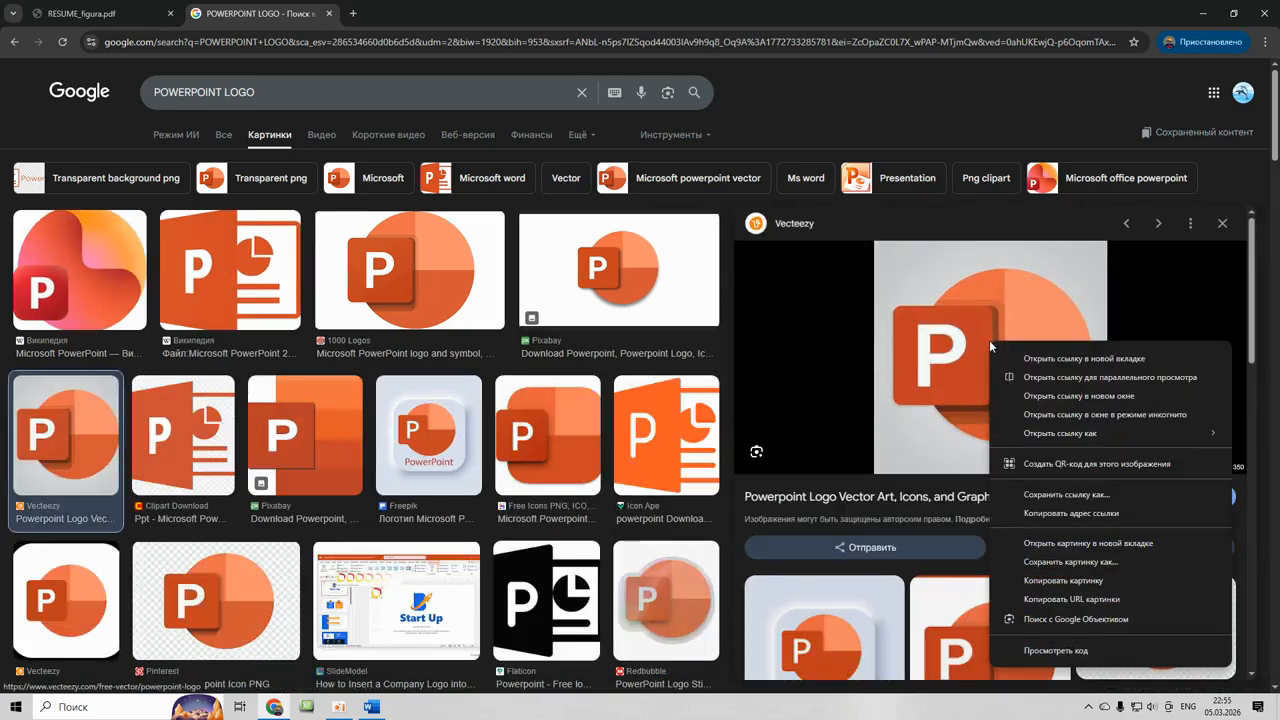
left_click(1050, 584)
Fill the lower-left DASTURLAR circle with the copied PowerPoint logo, then select the lower-right circle.
key("alt+Tab")
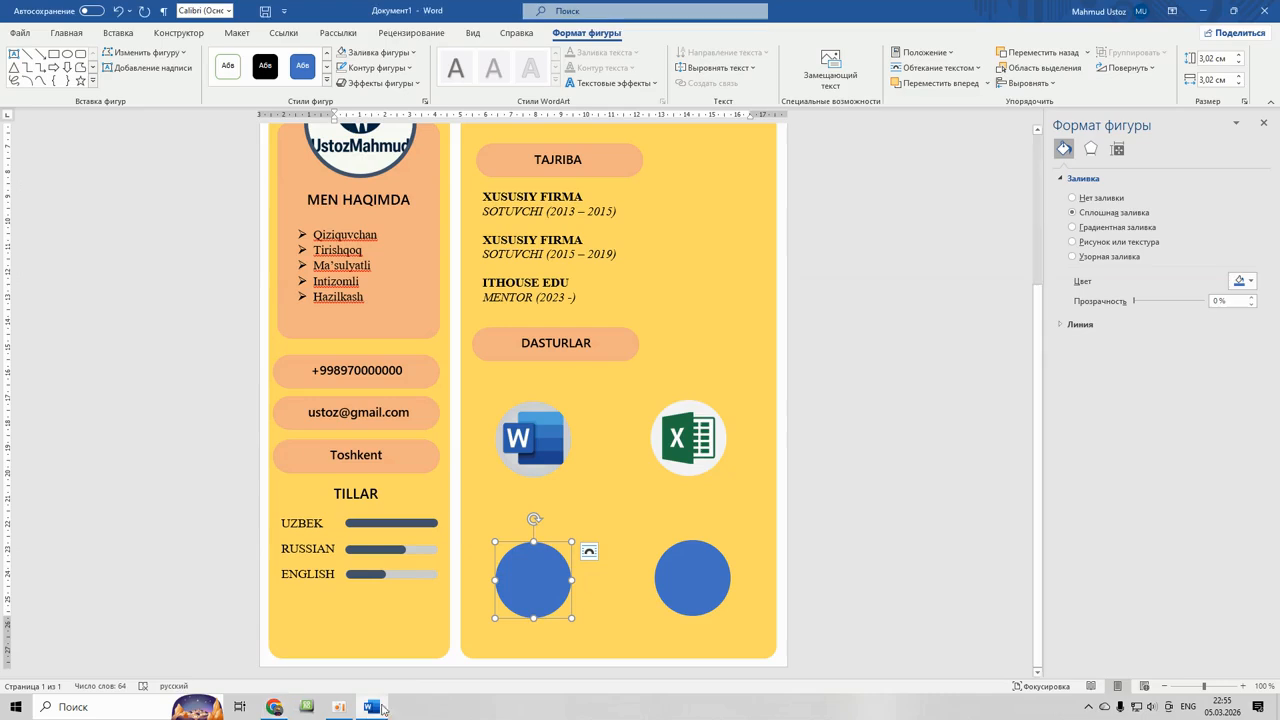
left_click(1096, 243)
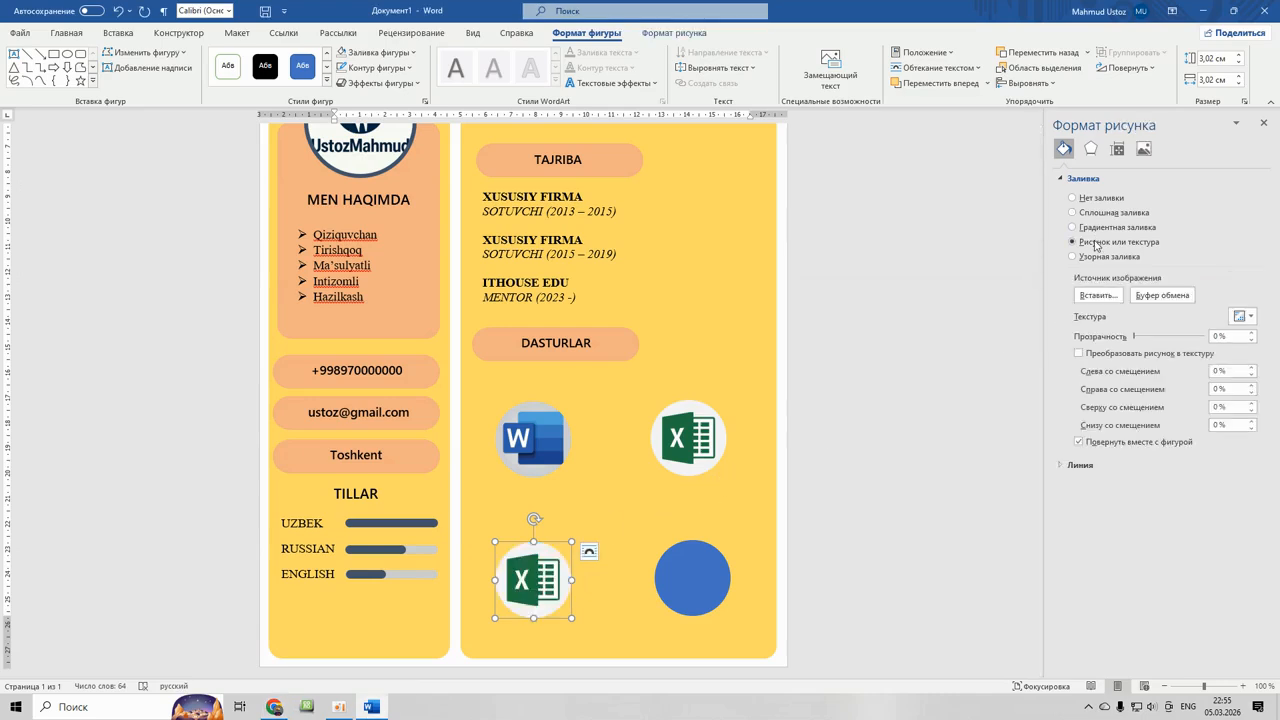
left_click(1150, 294)
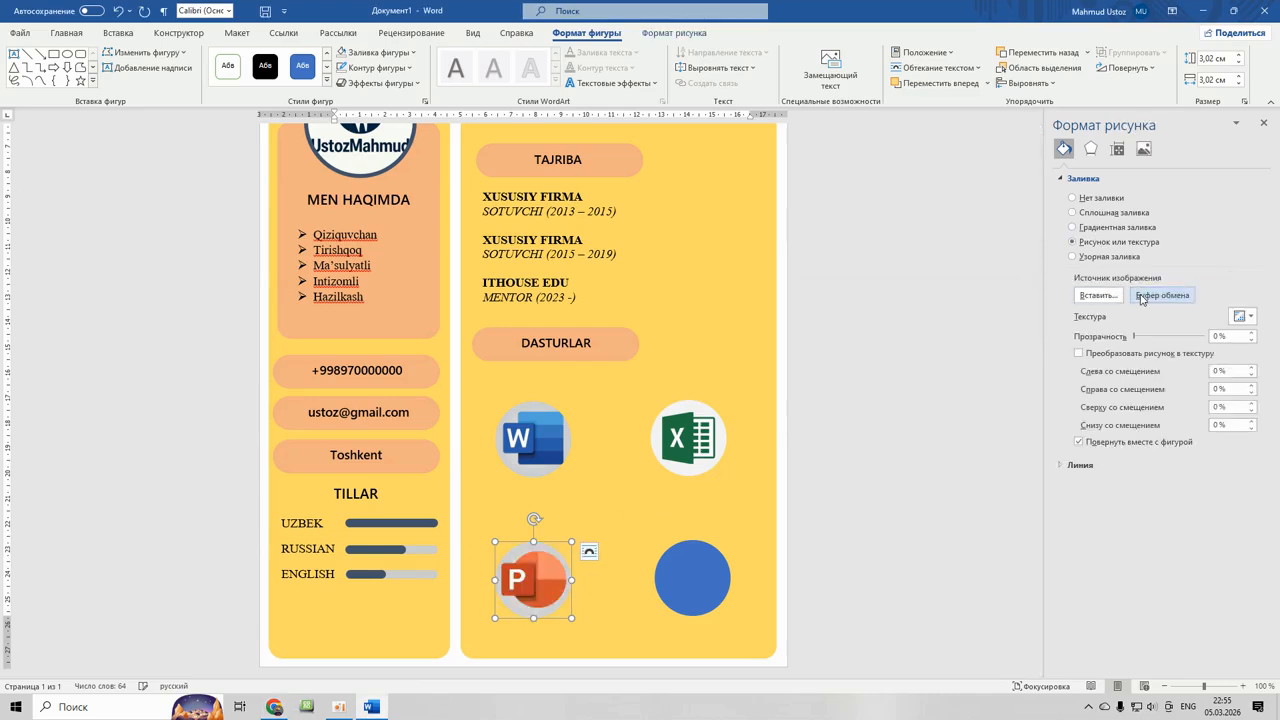
left_click(690, 579)
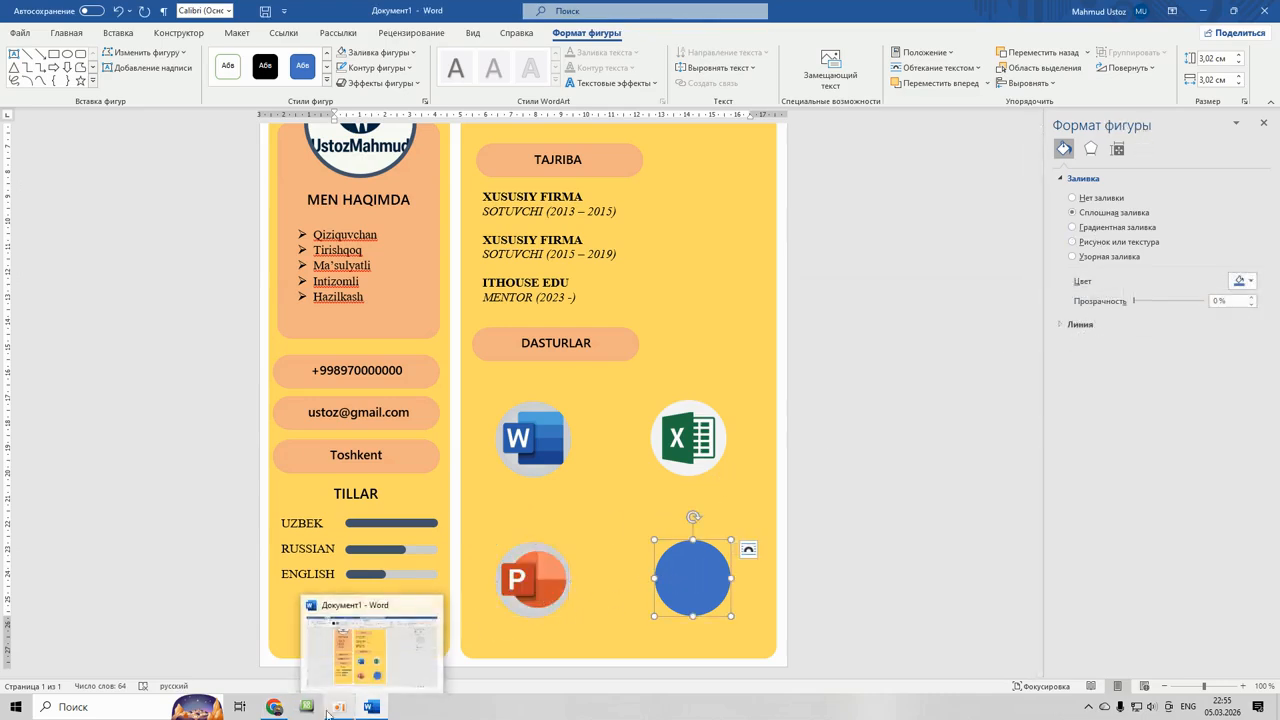
left_click(274, 707)
Search for ACCESS LOGO and copy the round Vecteezy Access logo image.
double_click(180, 92)
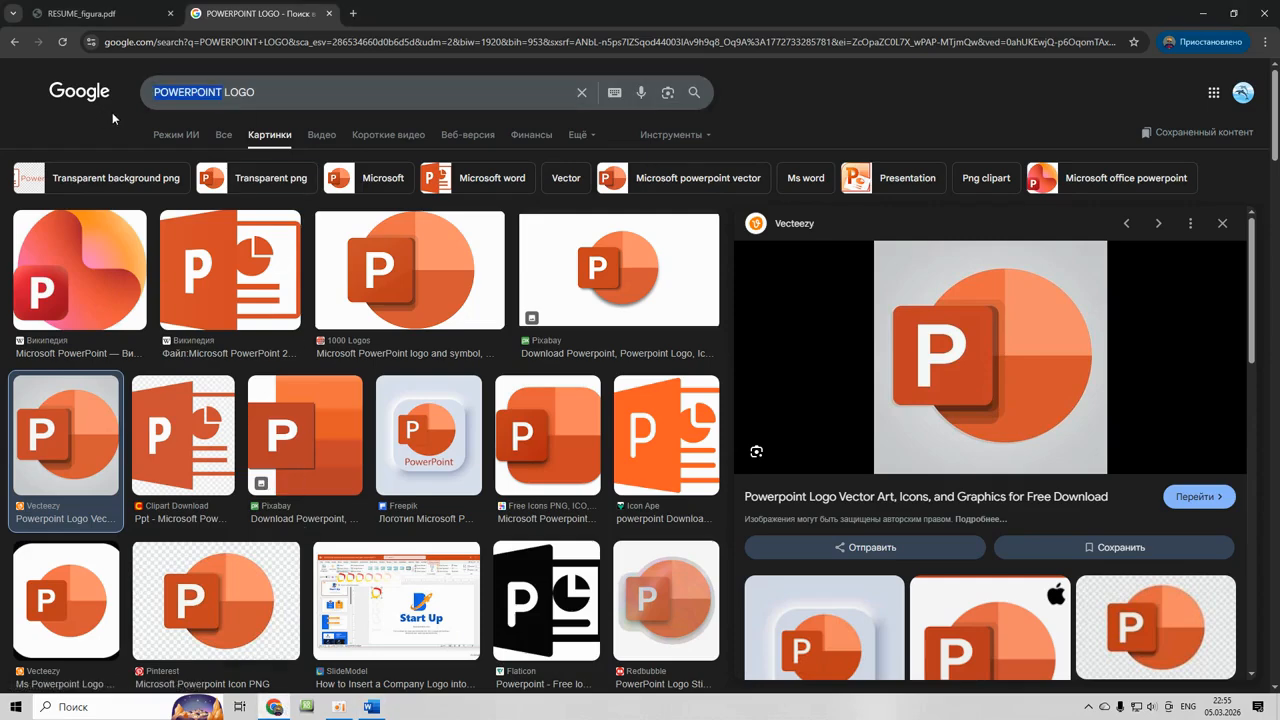
type("ACCESS")
key("Return")
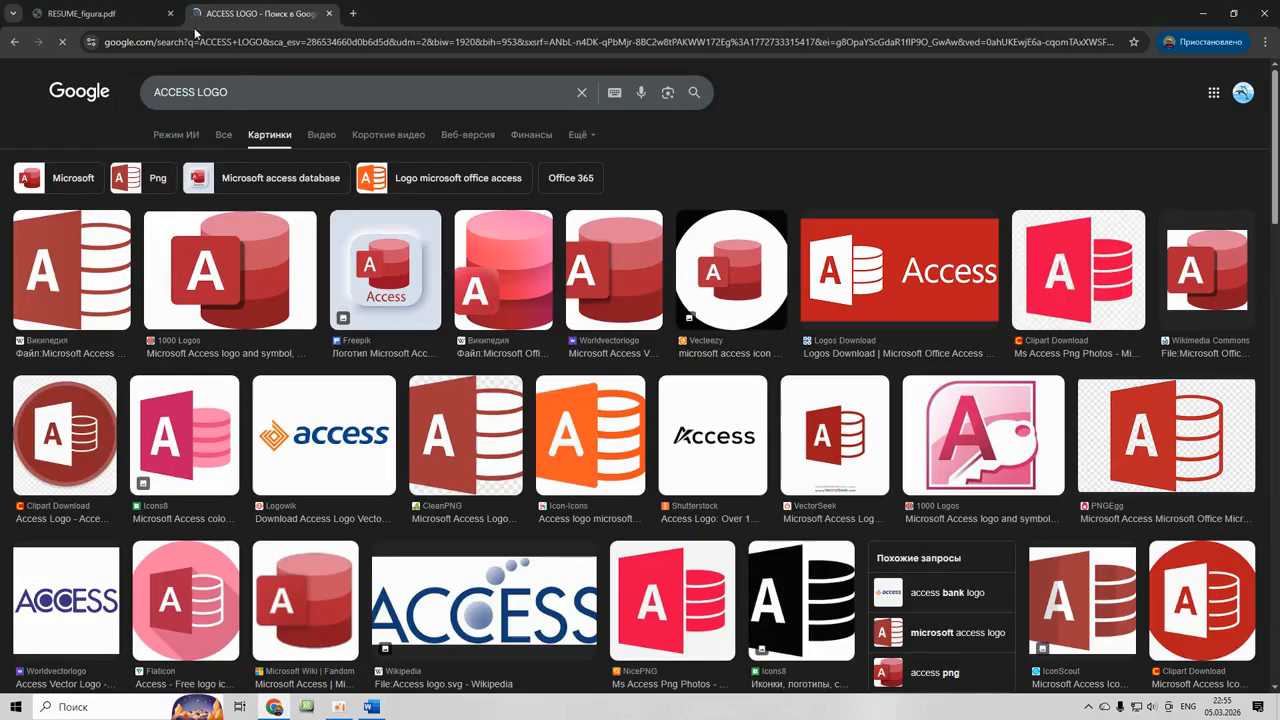
left_click(281, 88)
left_click(818, 87)
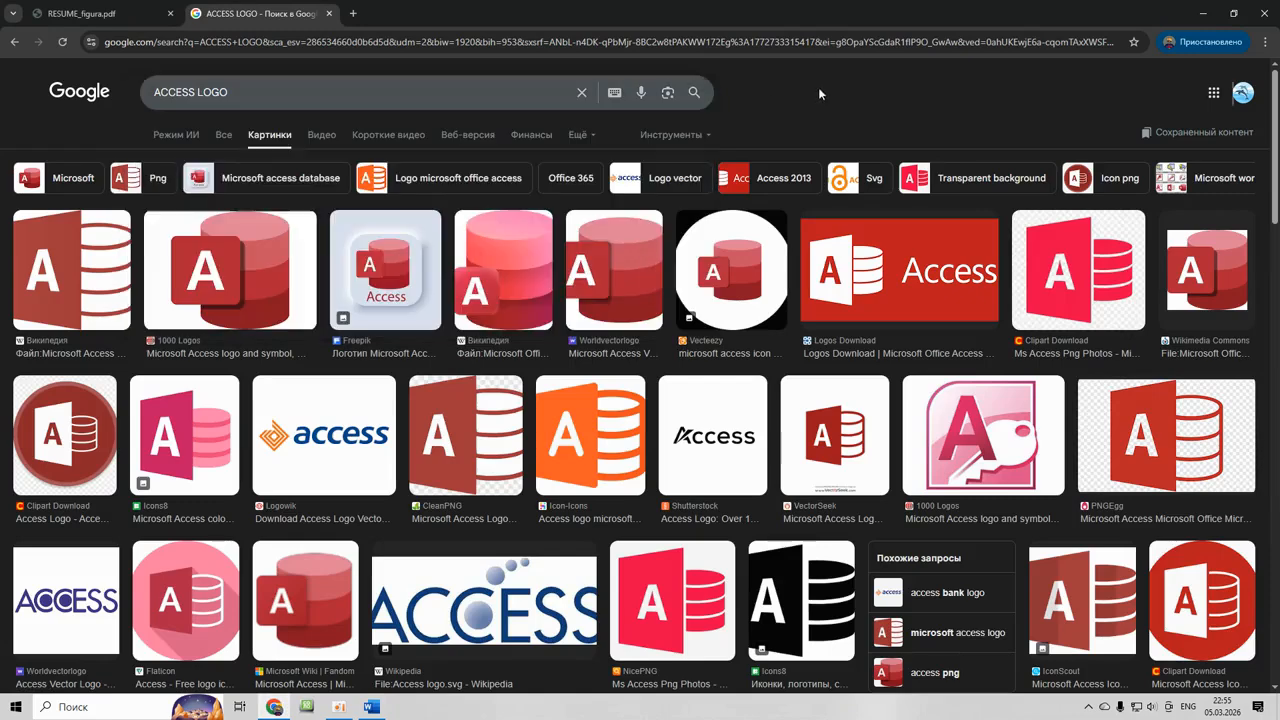
left_click(727, 268)
right_click(982, 366)
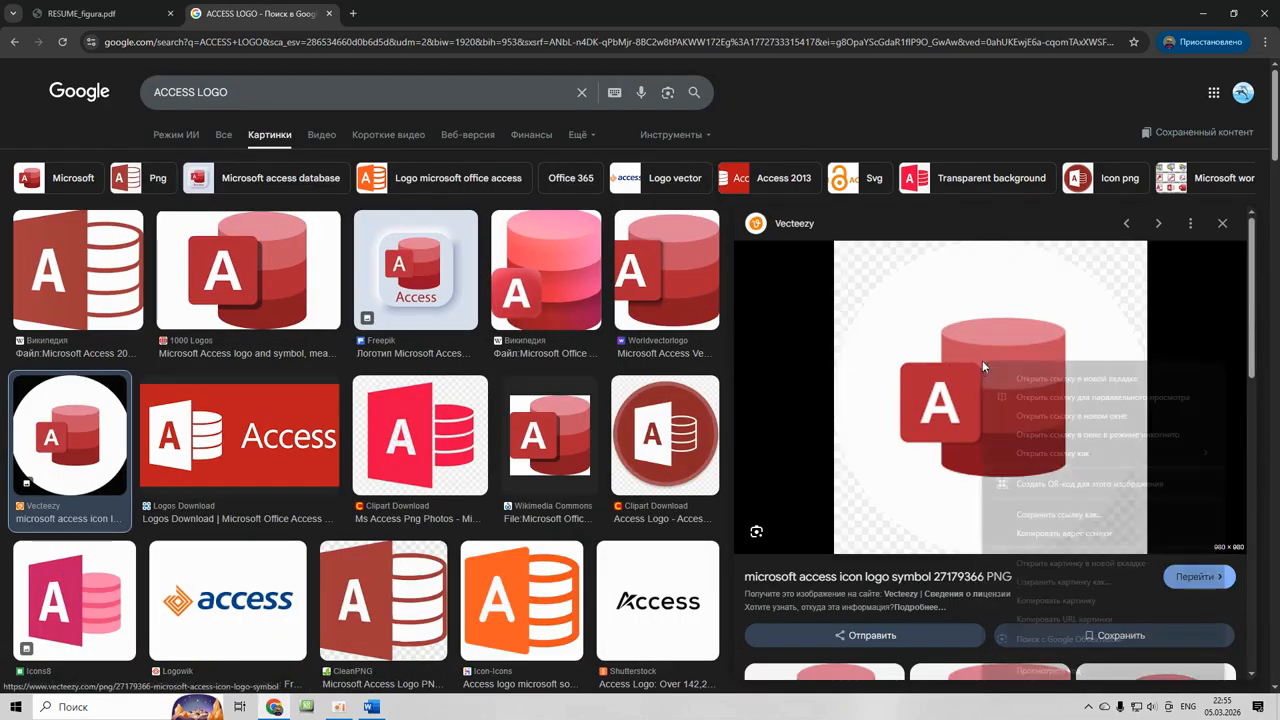
left_click(1052, 599)
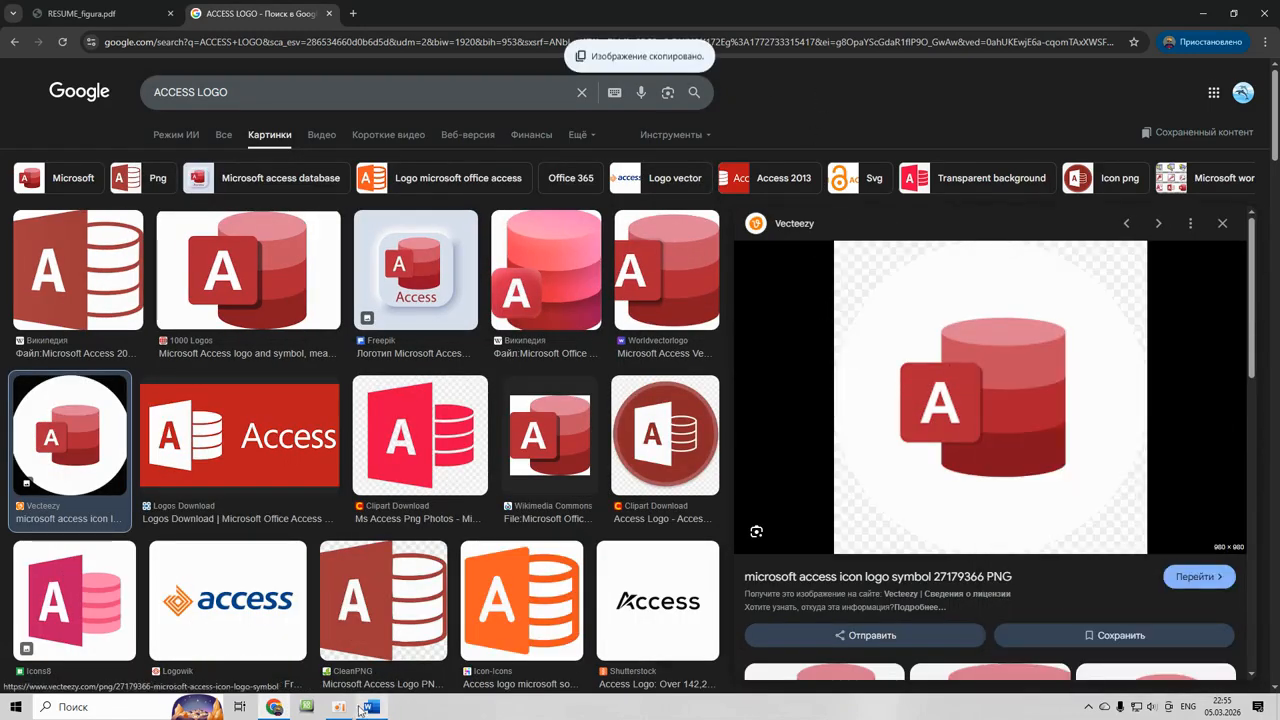
left_click(362, 708)
Fill the lower-right circle with the copied Access logo and close the Format Picture pane.
left_click(1081, 242)
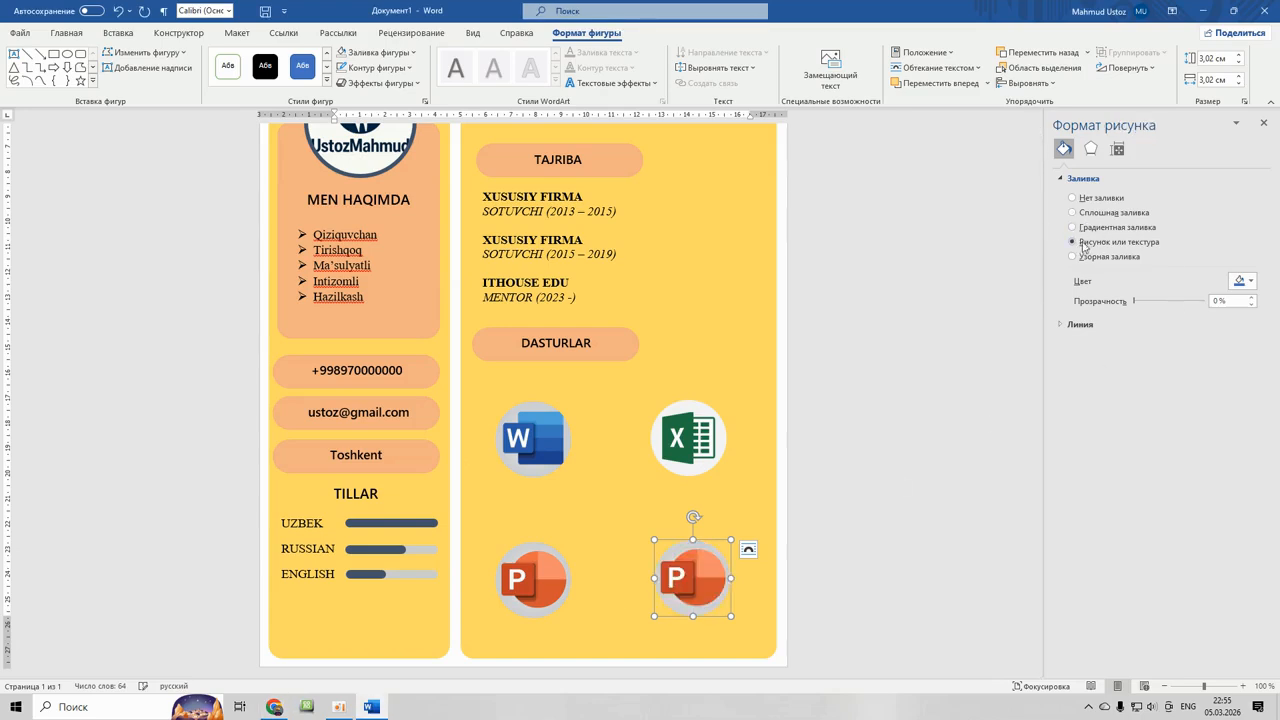
left_click(1160, 295)
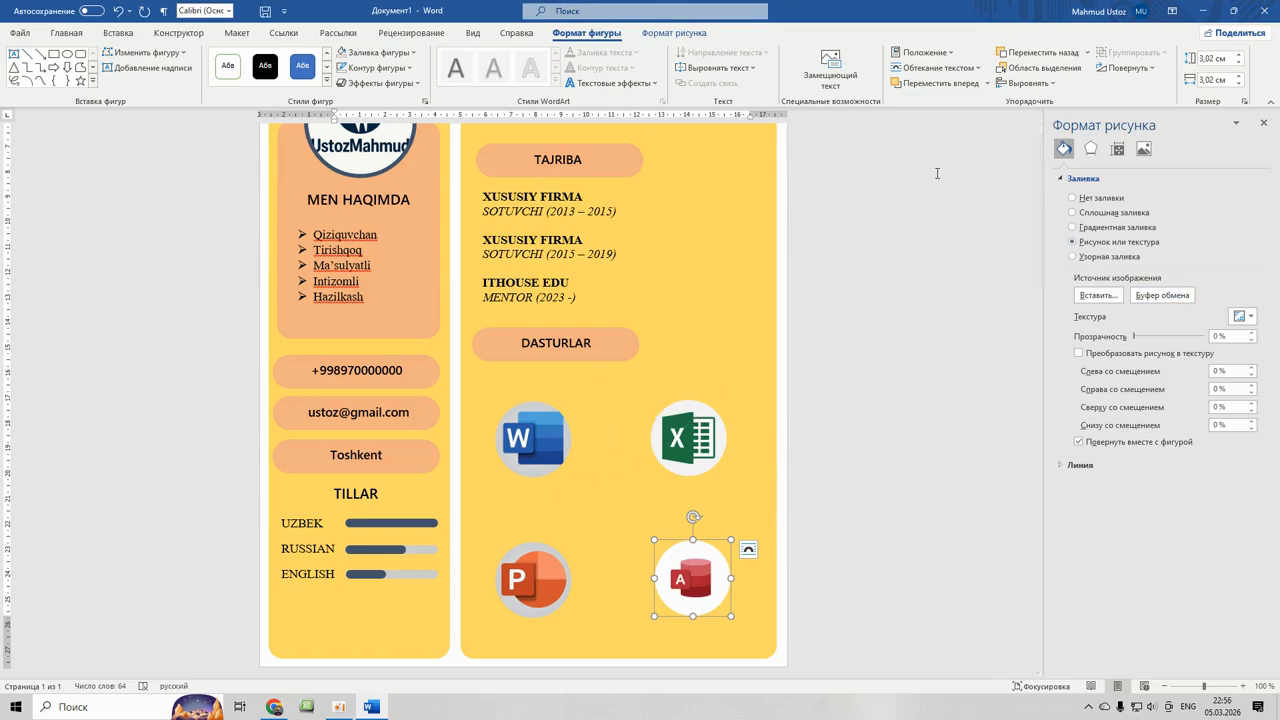
left_click(1265, 126)
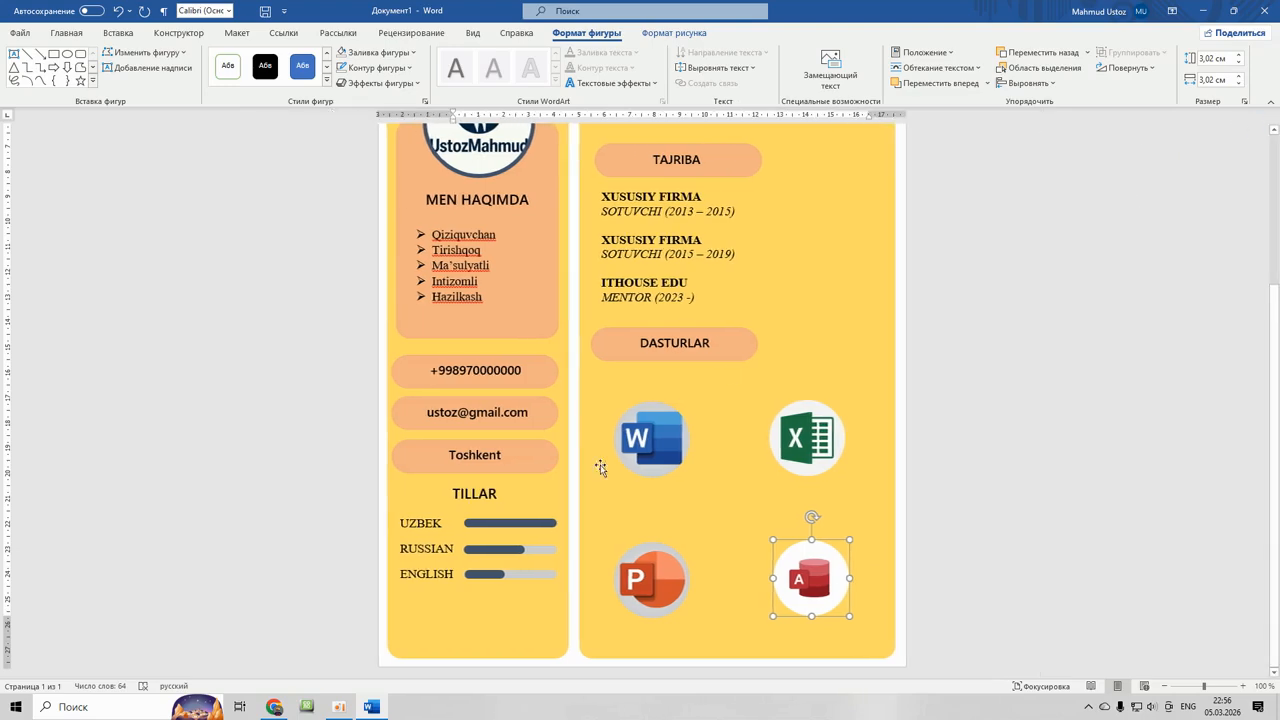
scroll(709, 440, "up", 3)
scroll(714, 426, "down", 3)
Draw a Block Arc shape and size it to ring the Word logo circle.
left_click(118, 32)
left_click(213, 80)
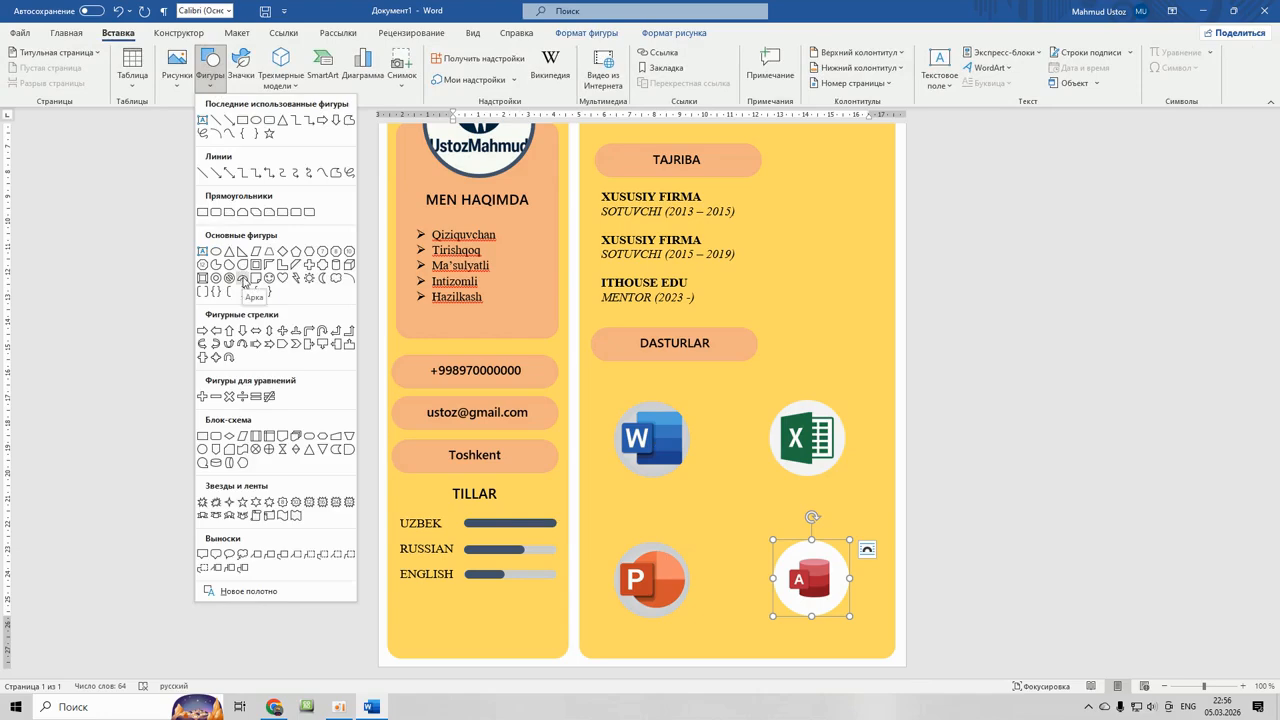
left_click(242, 281)
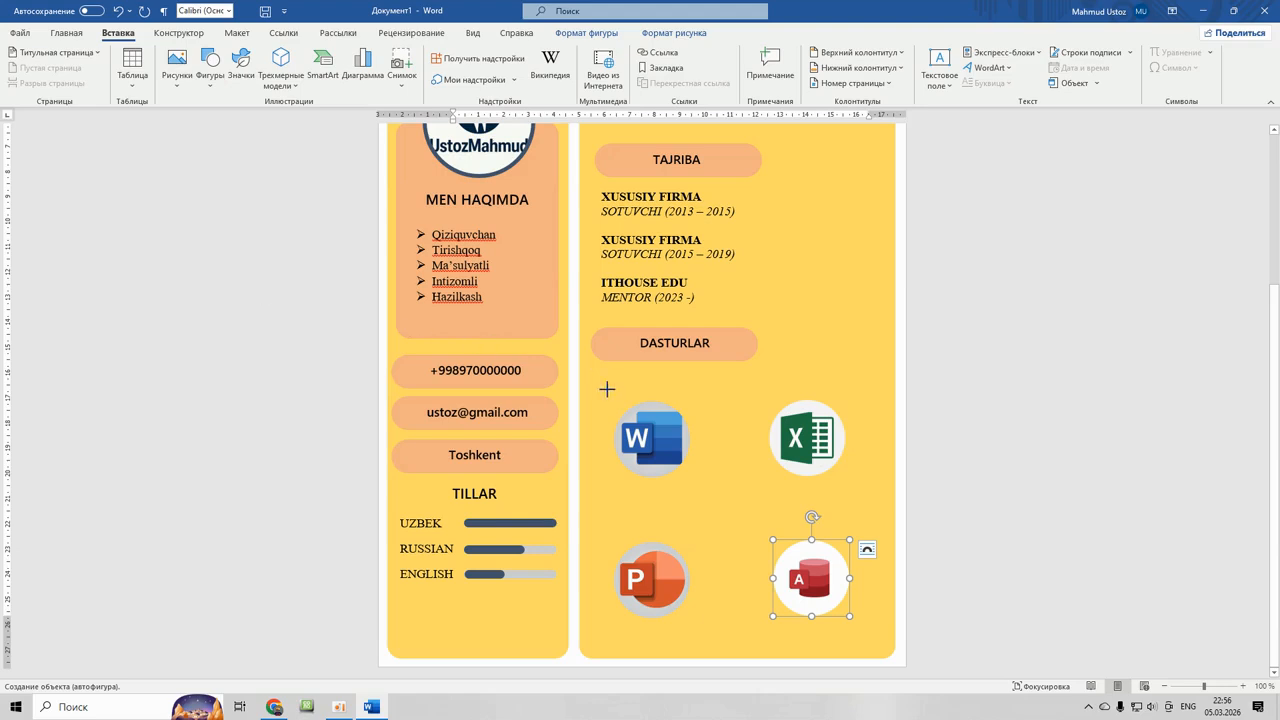
left_click_drag(607, 389, 725, 522)
mouse_move(675, 415)
left_mouse_down()
mouse_move(652, 405)
mouse_move(694, 418)
left_mouse_up()
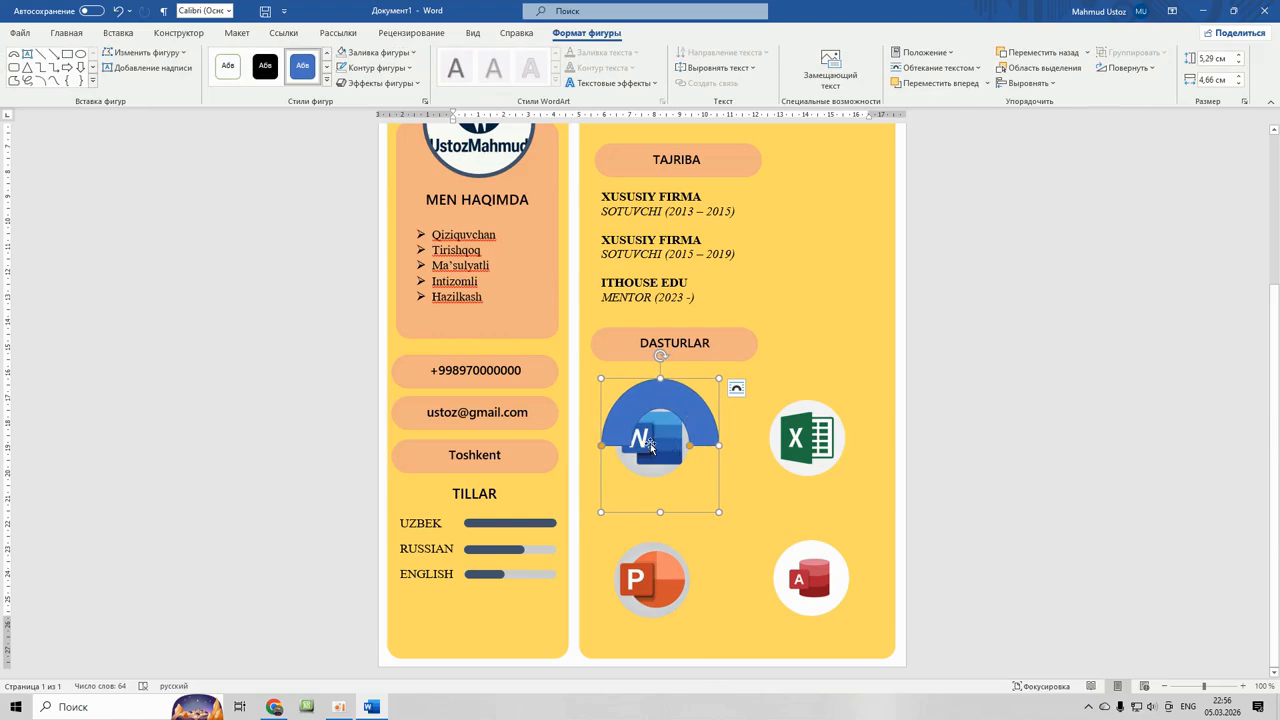
mouse_move(719, 446)
left_mouse_down()
mouse_move(745, 446)
mouse_move(732, 419)
mouse_move(745, 455)
mouse_move(715, 500)
mouse_move(660, 510)
mouse_move(627, 489)
left_mouse_up()
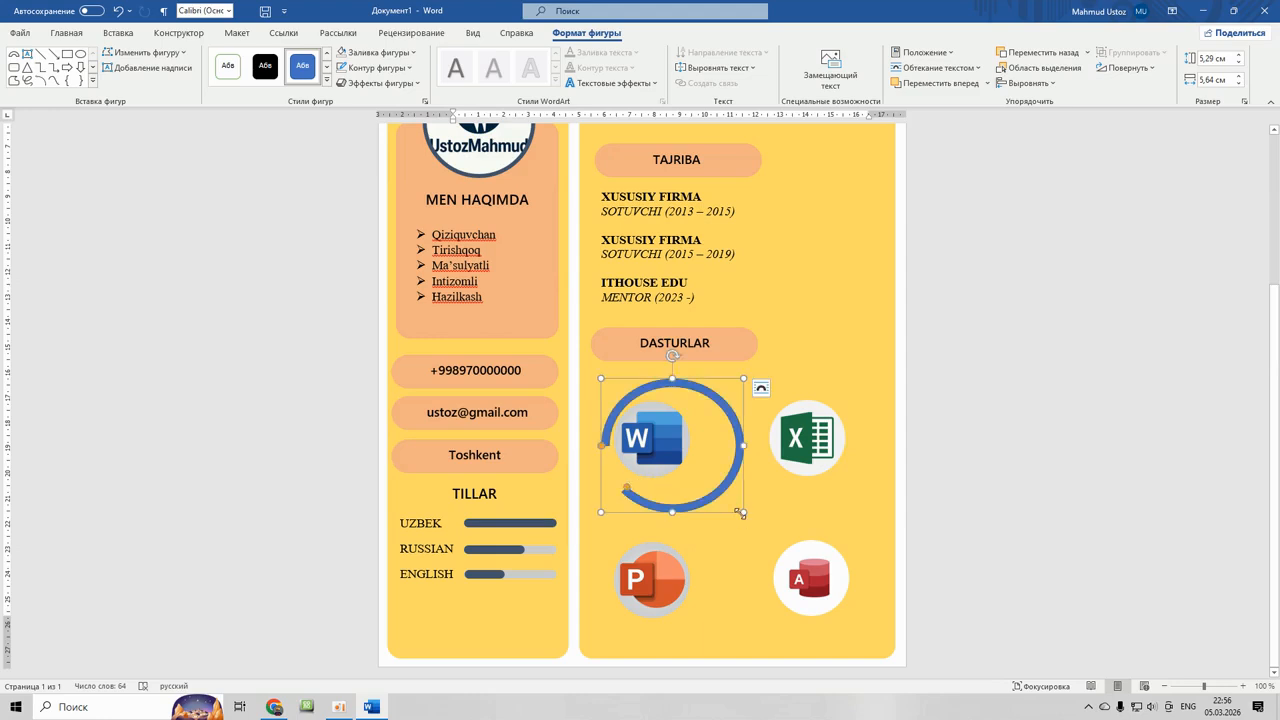
left_click_drag(739, 510, 681, 450)
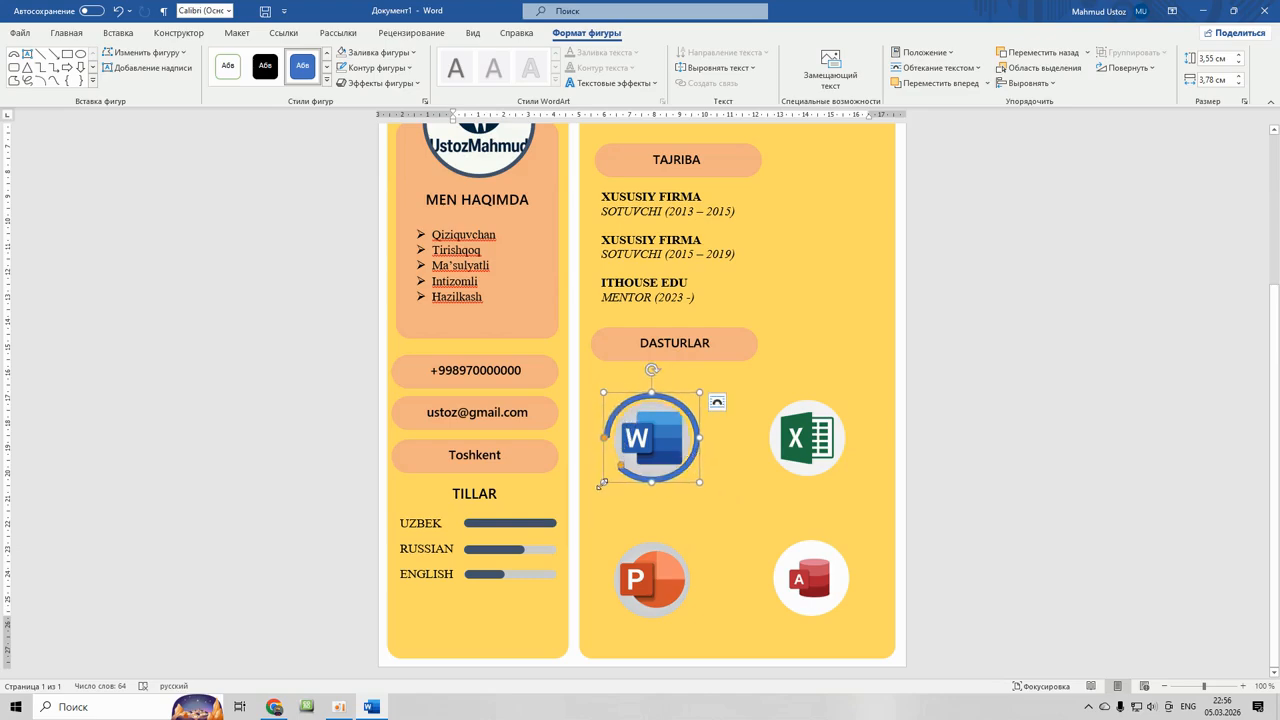
left_click_drag(602, 484, 608, 481)
mouse_move(606, 479)
left_mouse_down()
mouse_move(654, 489)
mouse_move(604, 487)
left_mouse_up()
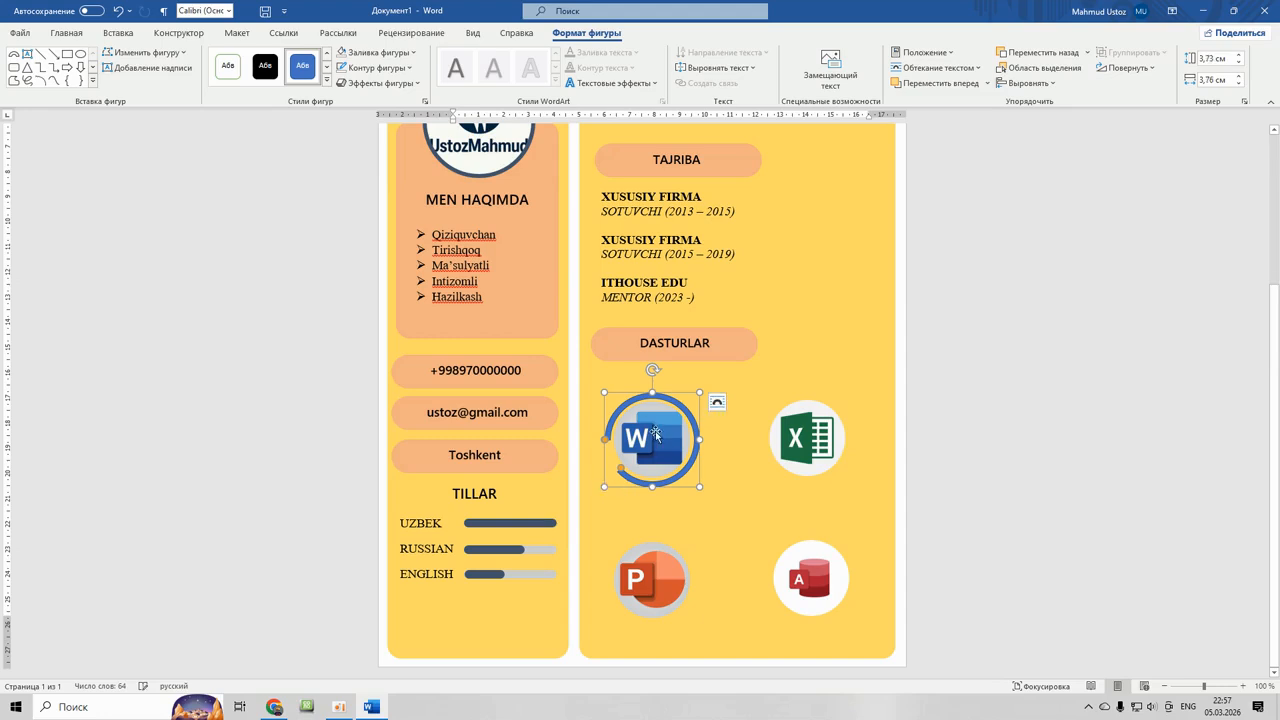
left_click(724, 465)
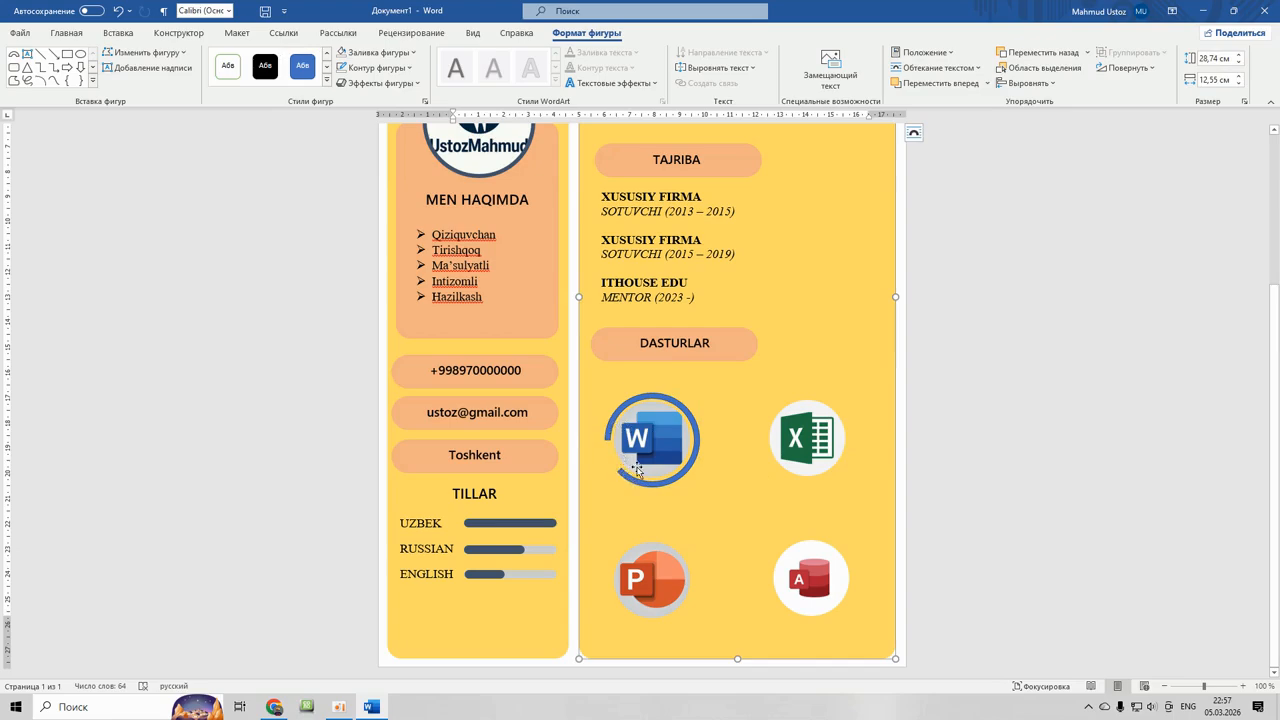
left_click(690, 418)
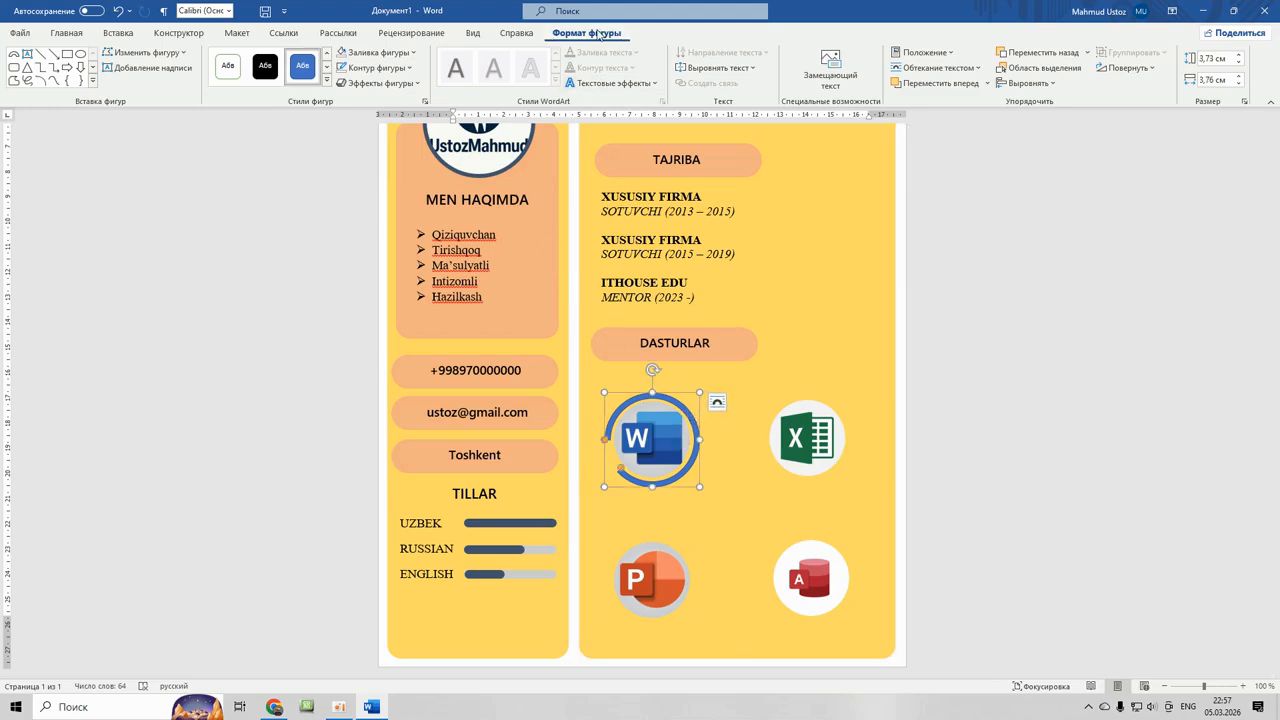
Give the arc no outline and a dark grey fill.
left_click(376, 68)
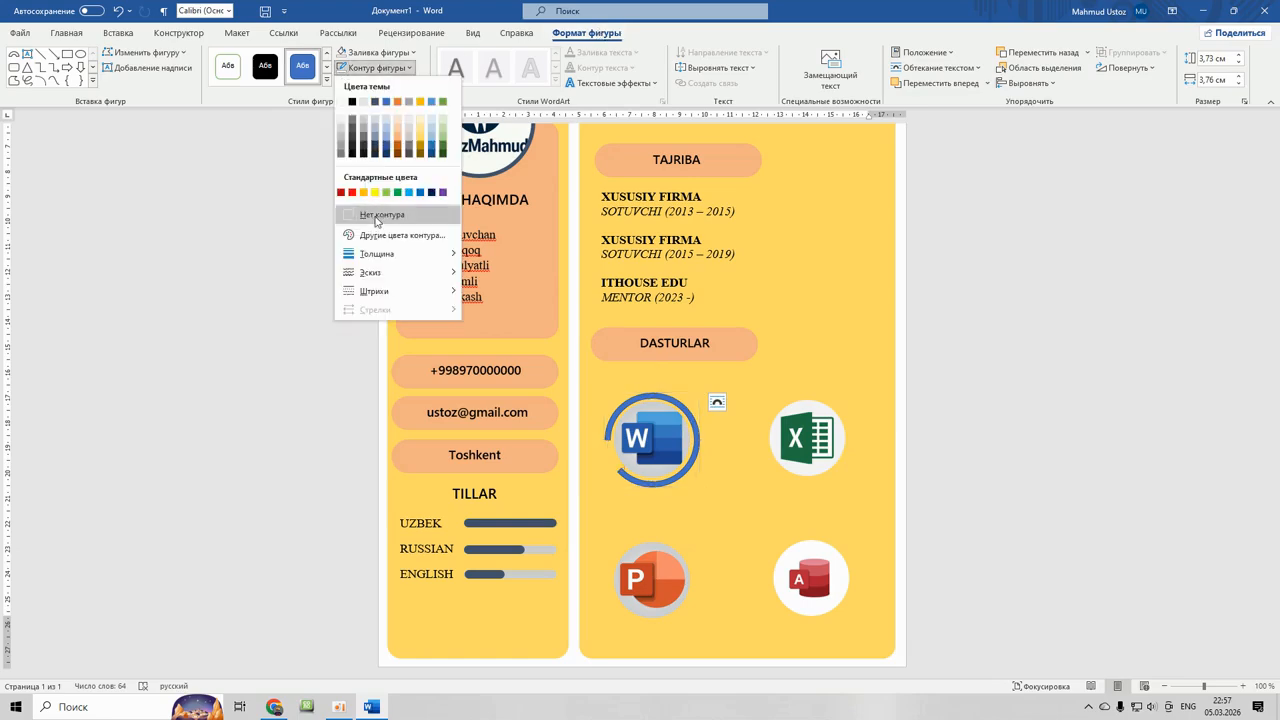
left_click(376, 216)
left_click(378, 52)
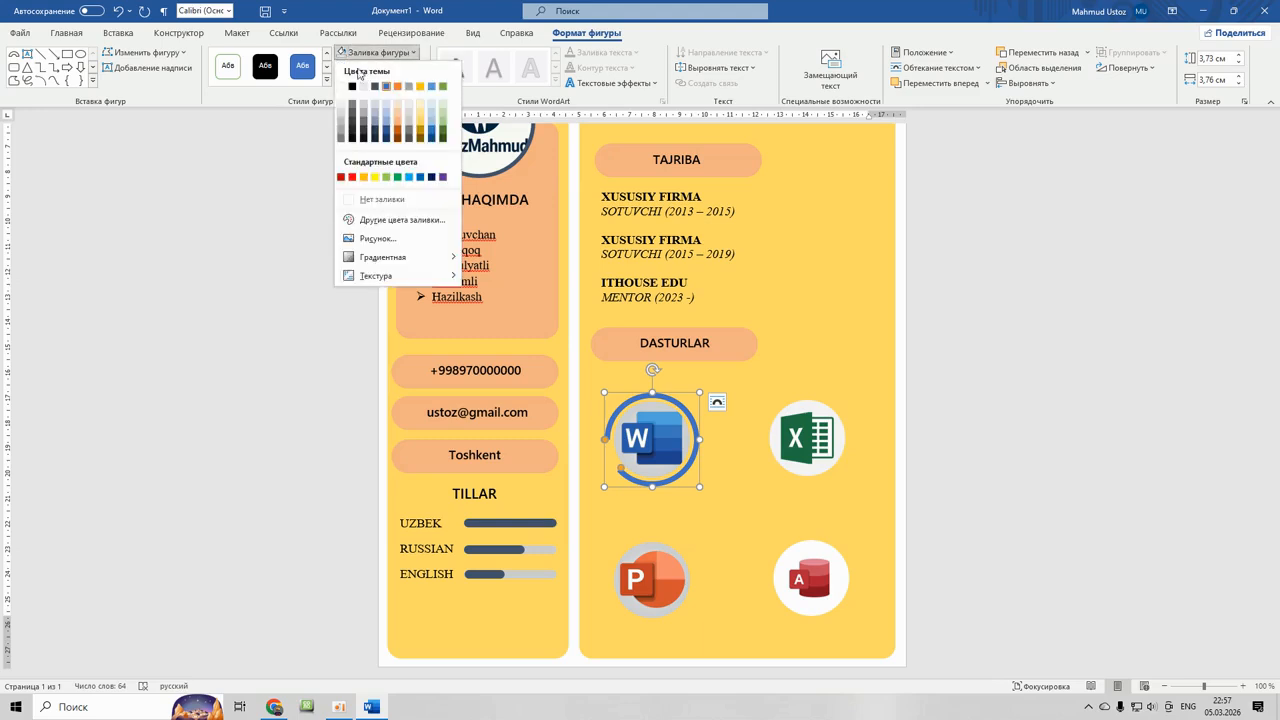
left_click(381, 111)
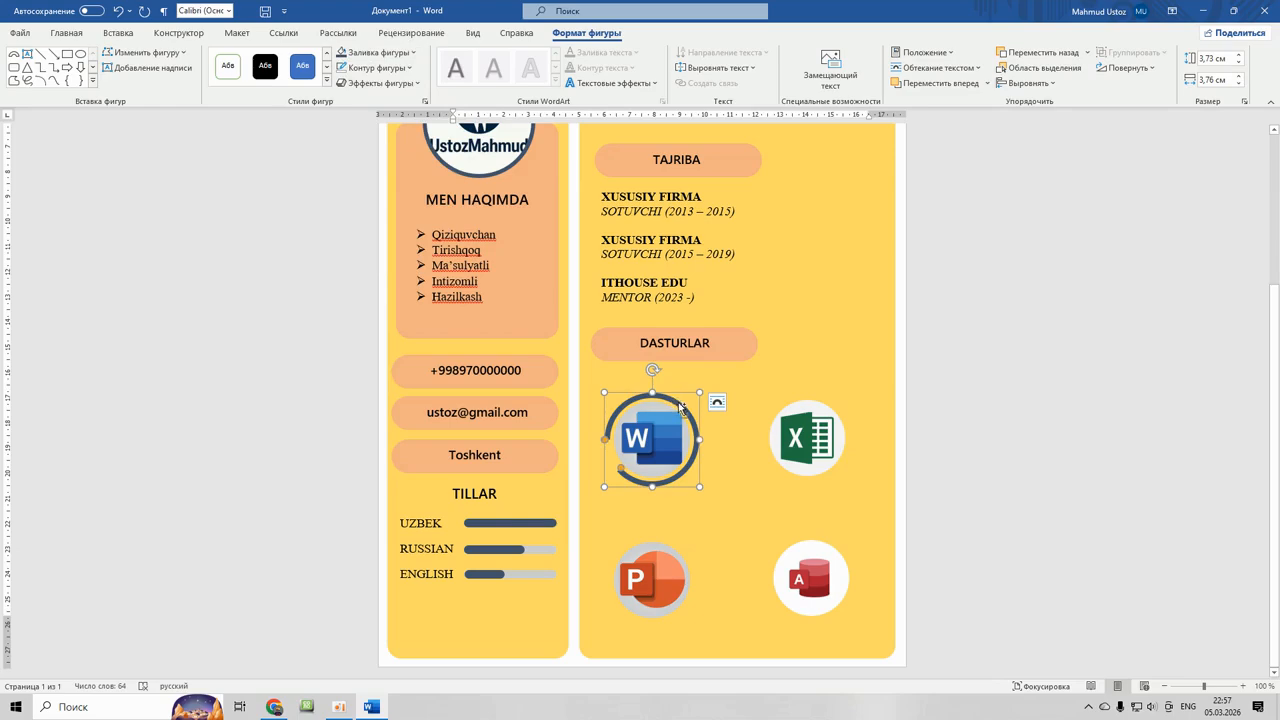
Duplicate the arc and fit the copy around the Excel logo.
key("ctrl+d")
left_click_drag(689, 413, 830, 400)
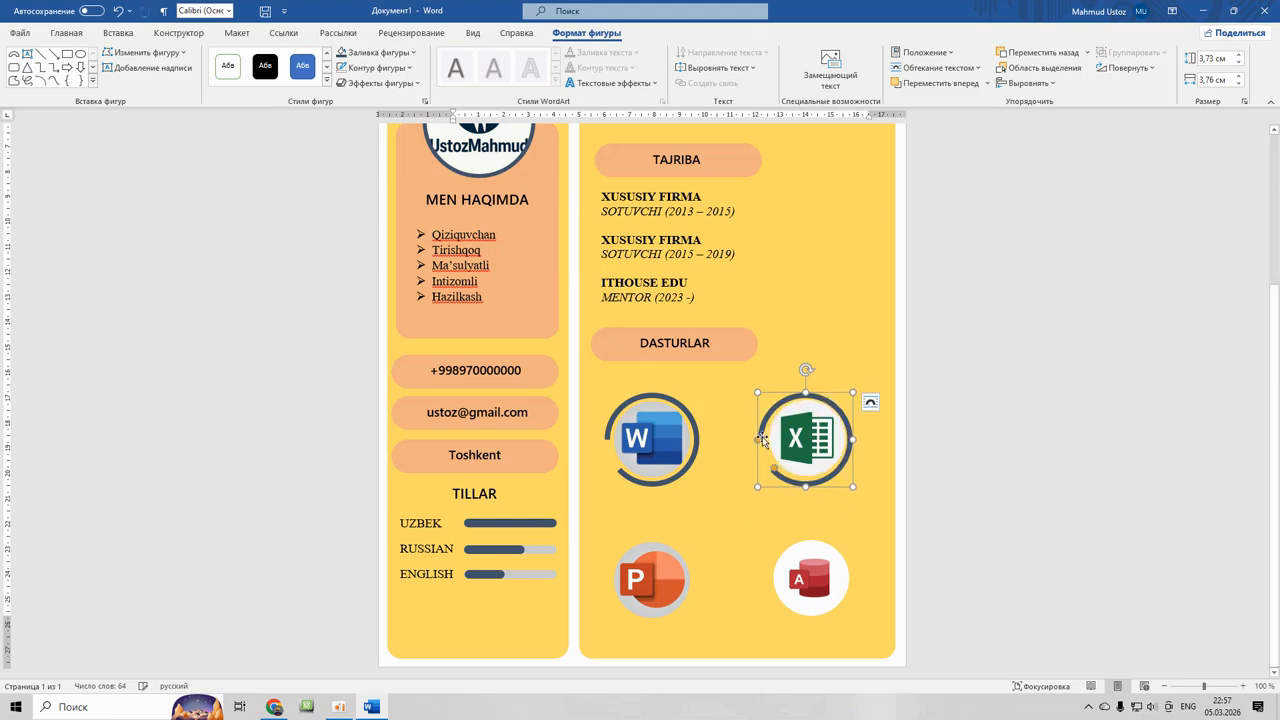
left_click_drag(758, 440, 772, 425)
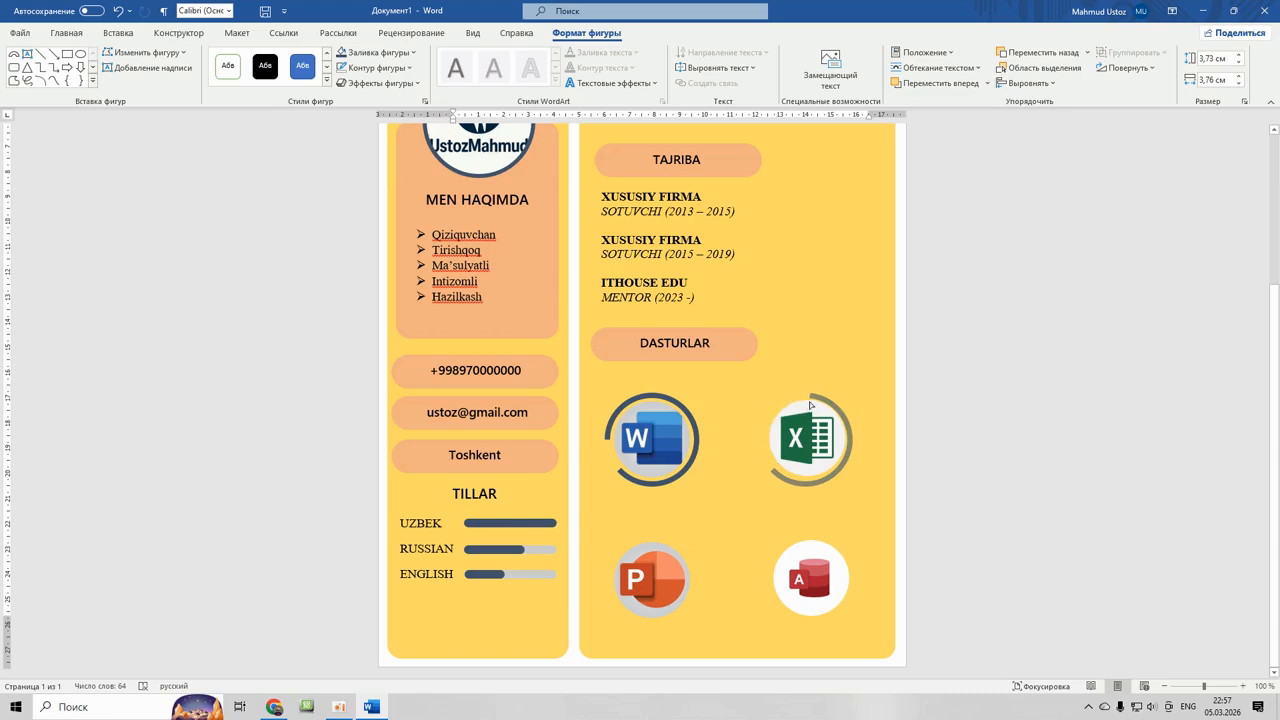
left_click(815, 404)
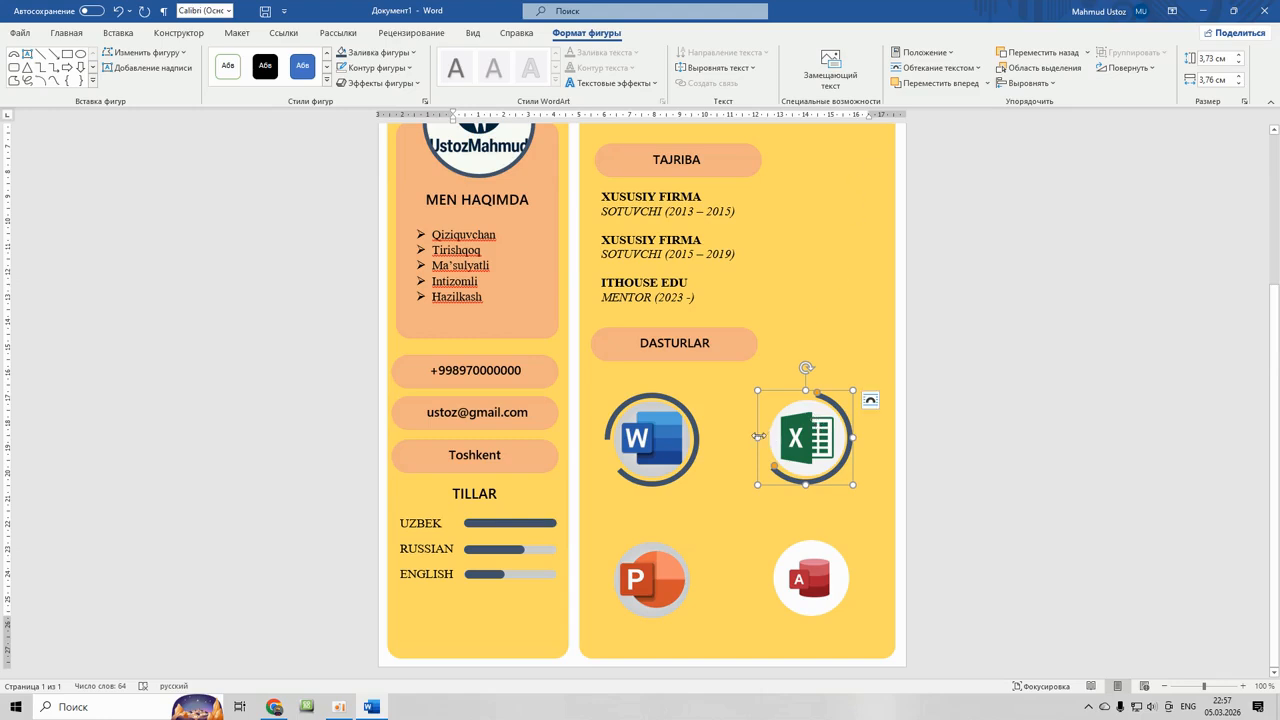
left_click_drag(758, 436, 761, 435)
left_click_drag(807, 390, 804, 393)
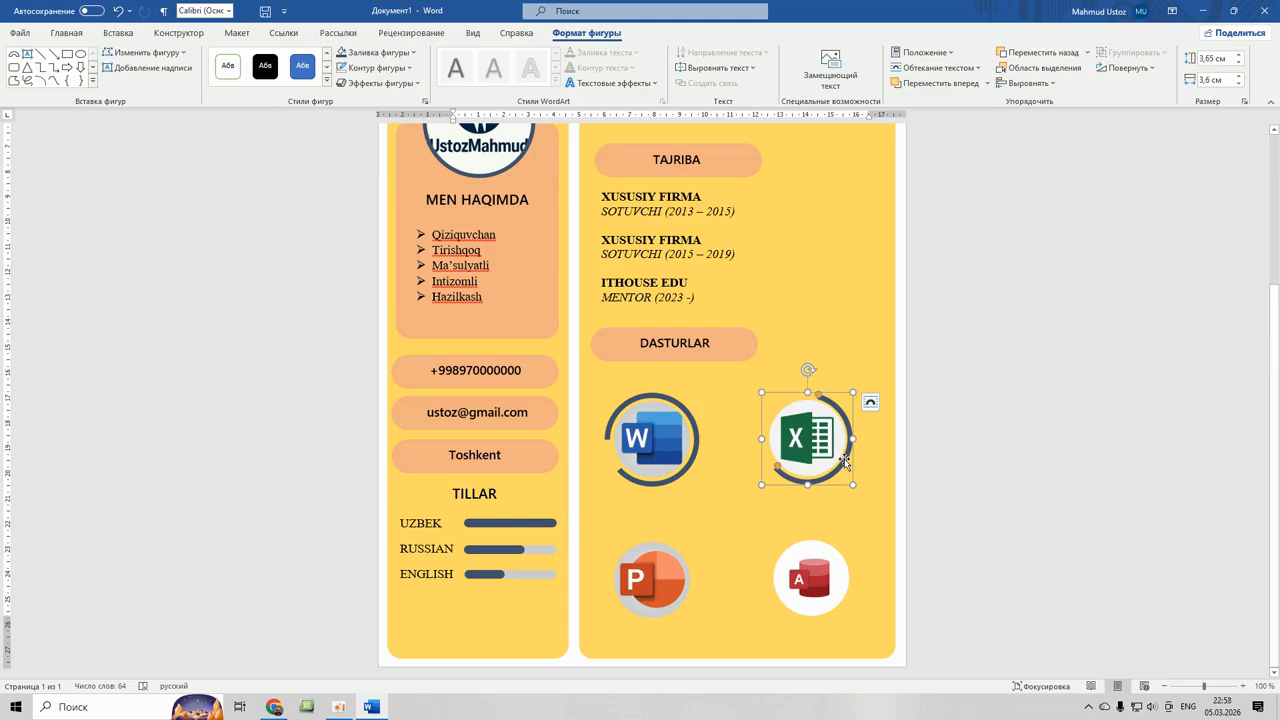
left_click_drag(844, 458, 845, 460)
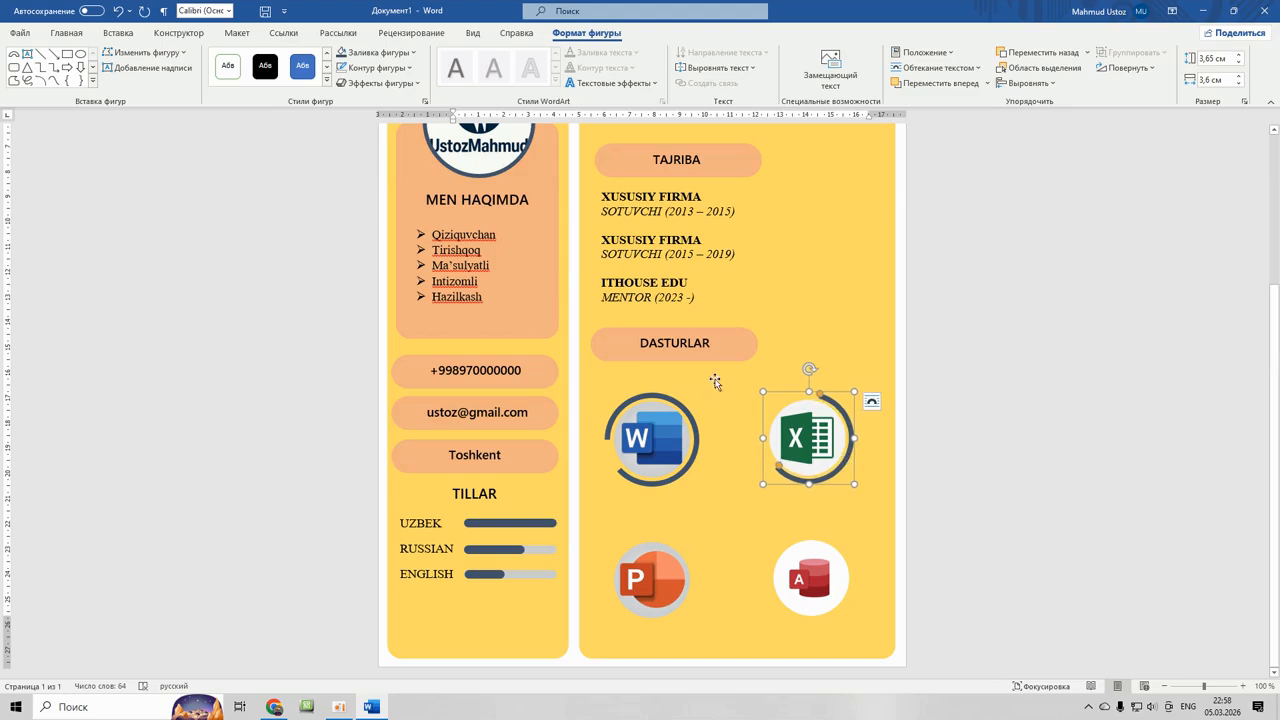
Copy the Word ring down around the PowerPoint logo and align it.
left_click(676, 402)
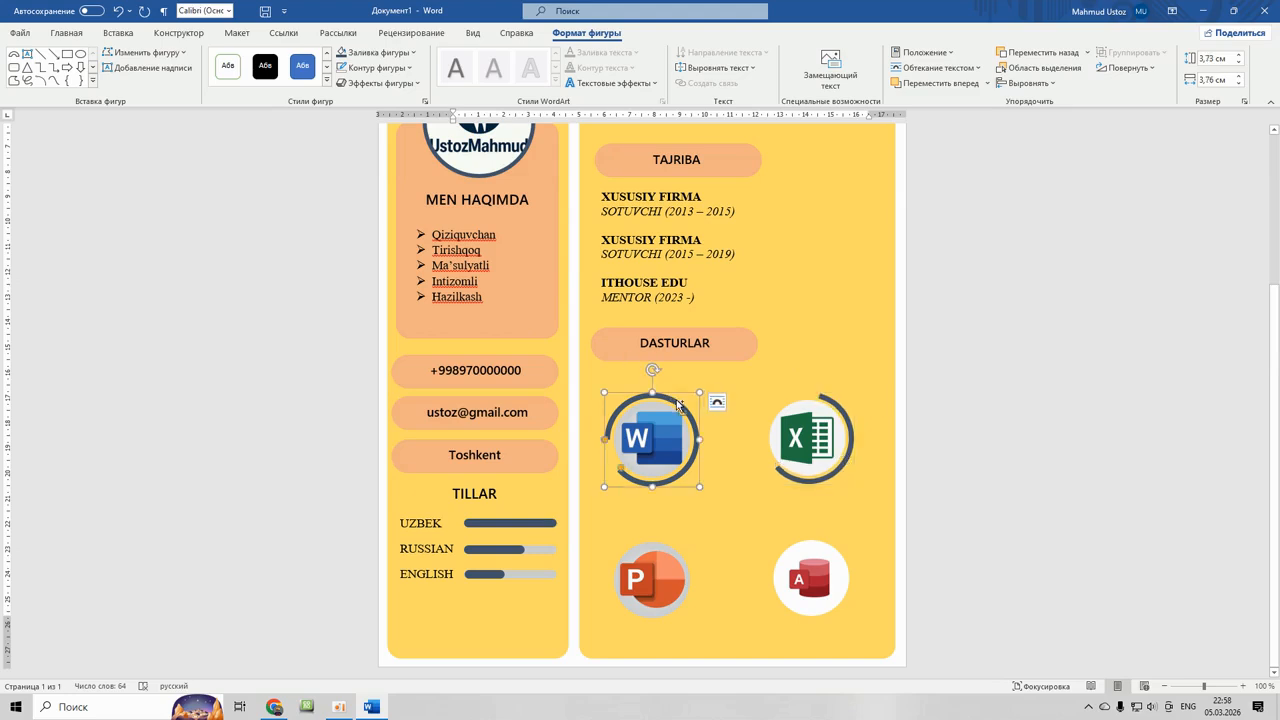
left_click_drag(679, 404, 681, 548)
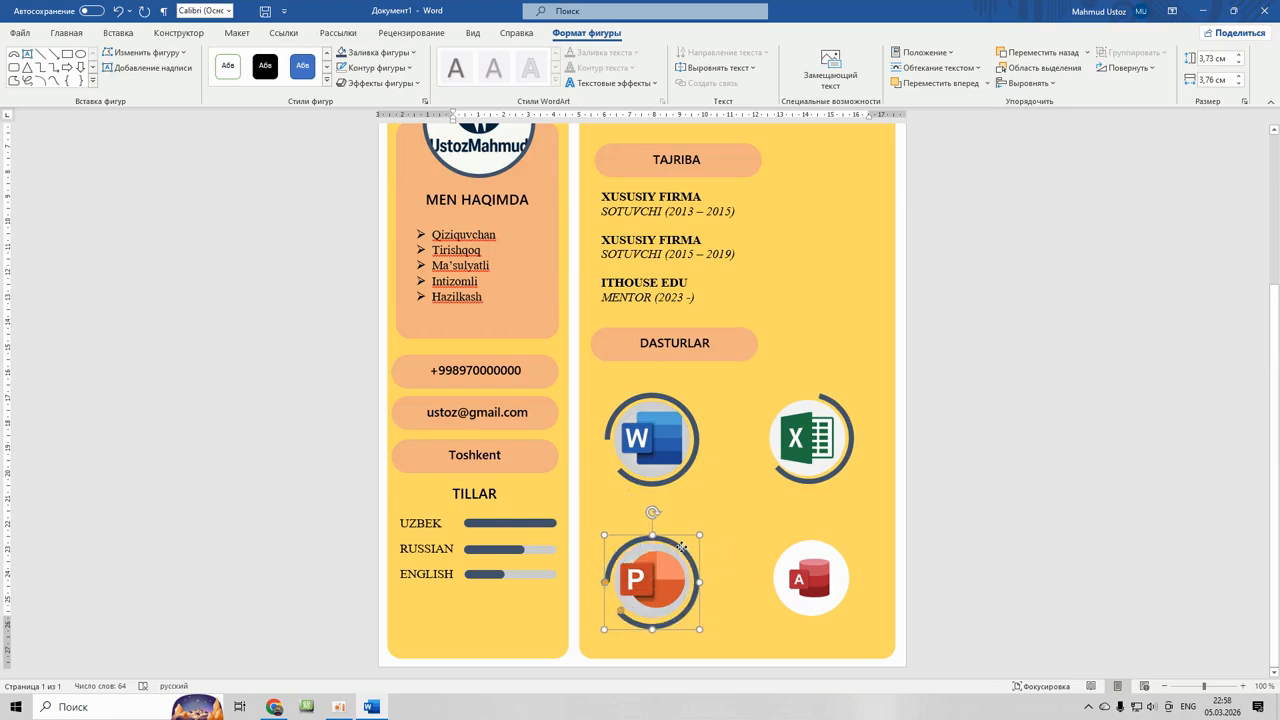
key("Up")
key("Up")
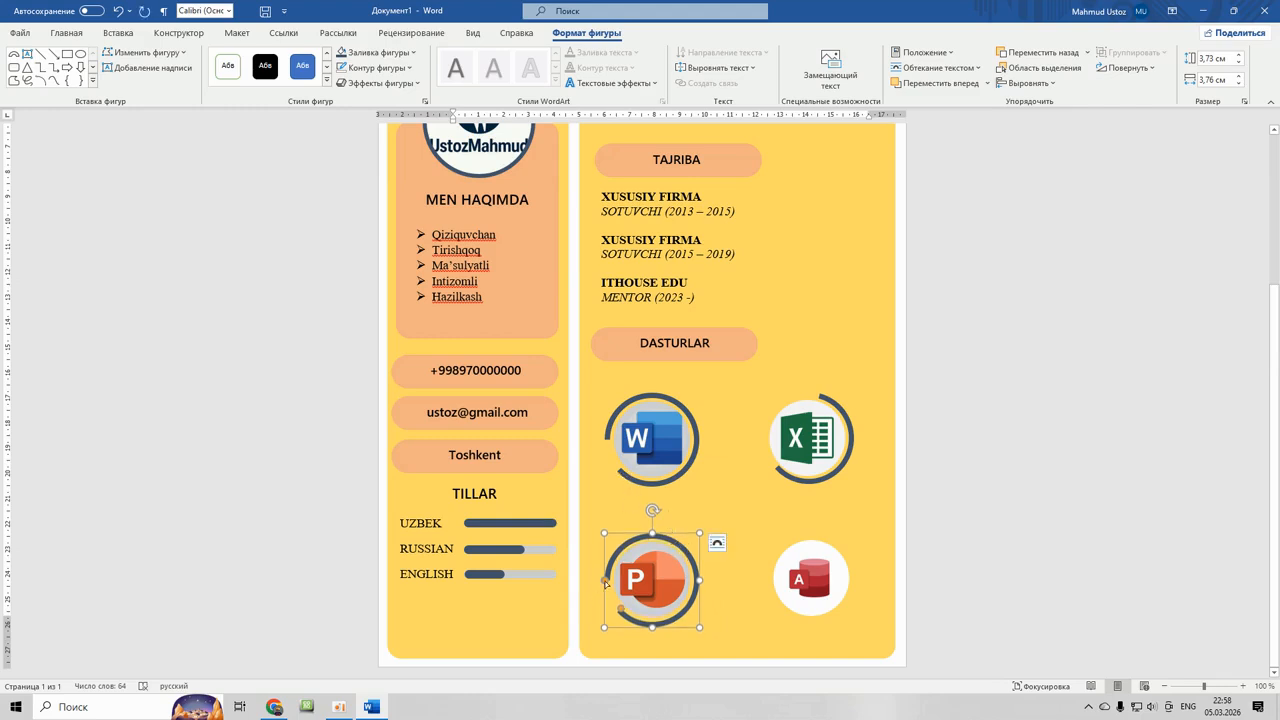
left_click_drag(605, 583, 627, 545)
Copy the Excel ring down around the Access logo and adjust its position and extent.
left_click(818, 482)
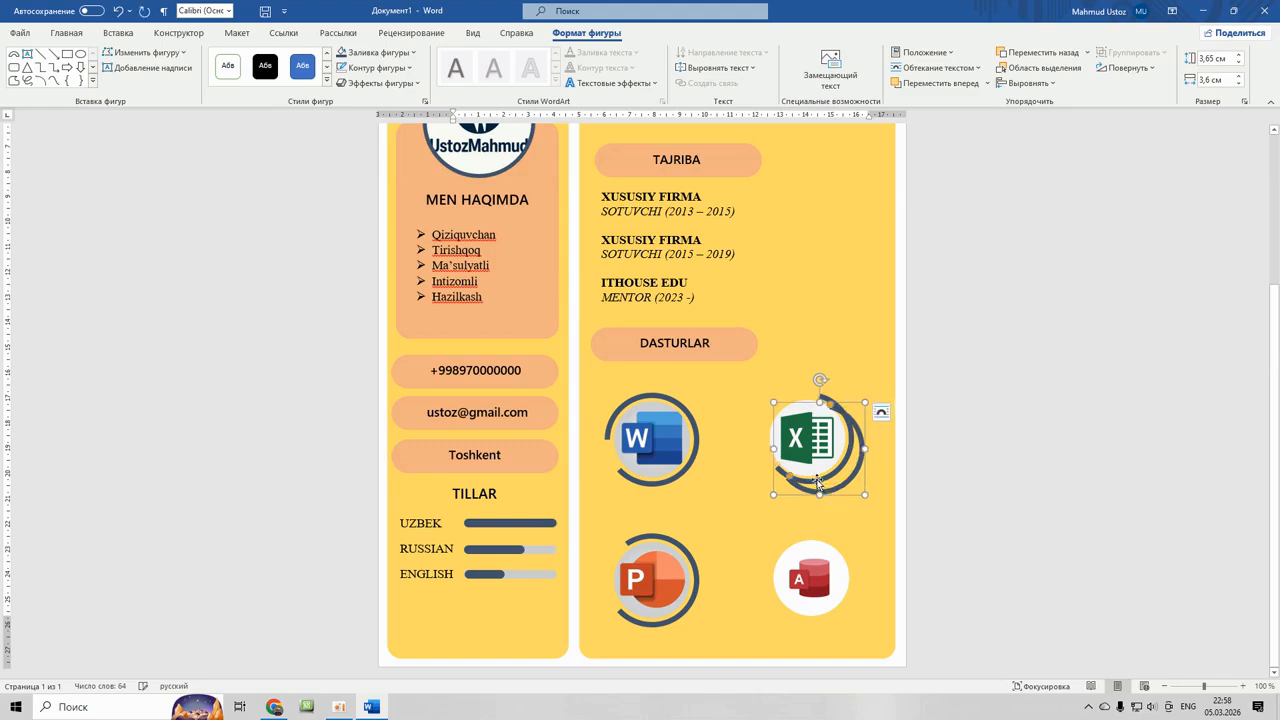
left_click_drag(818, 482, 835, 598)
key("Down")
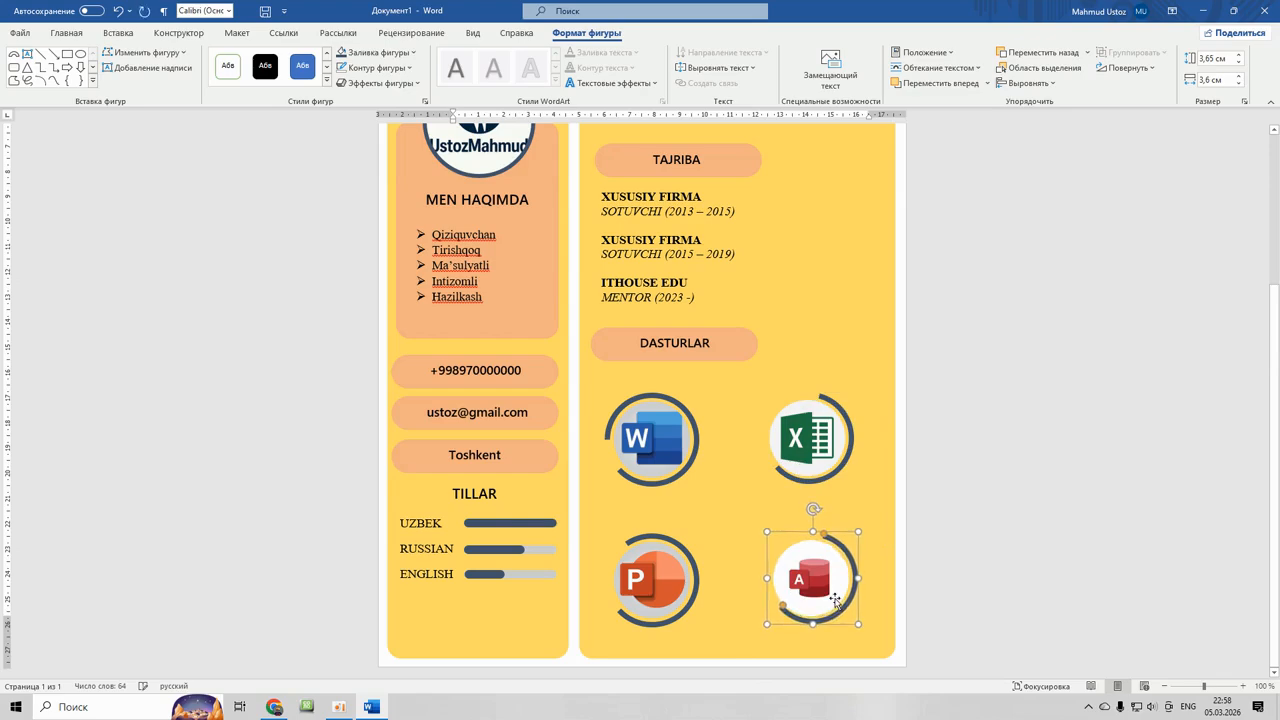
key("Down")
key("Left")
left_click_drag(825, 536, 855, 578)
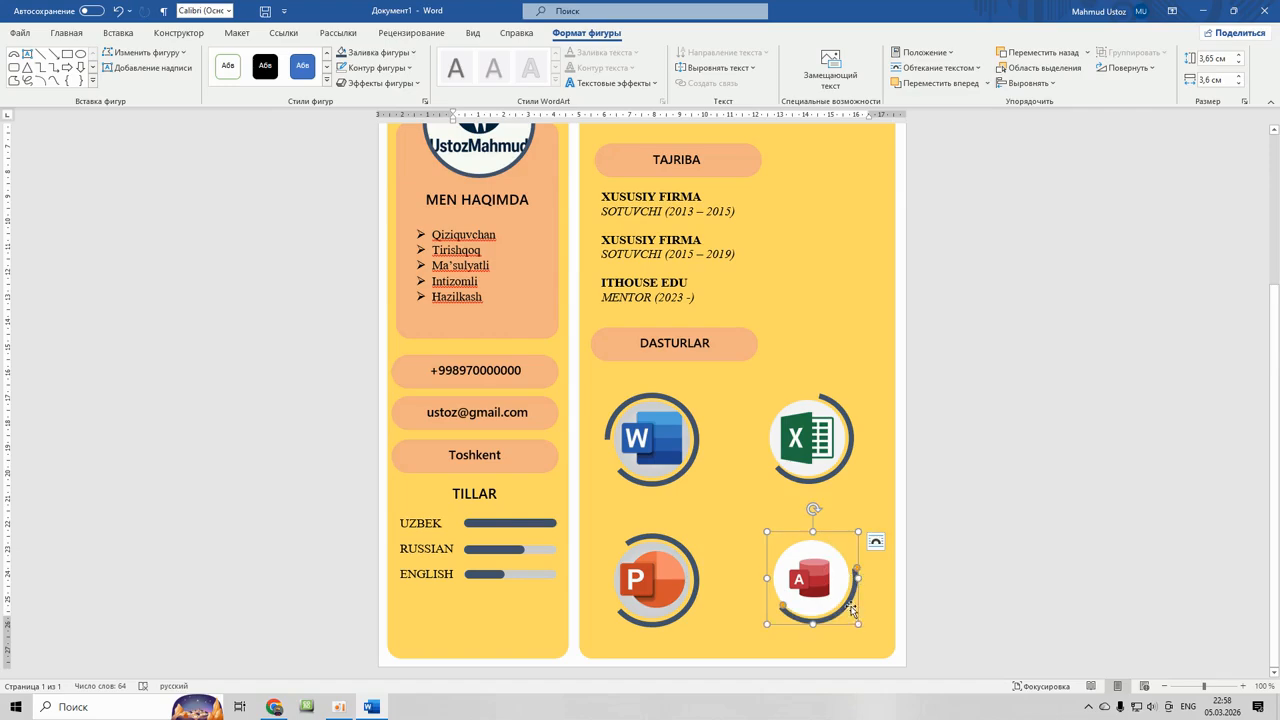